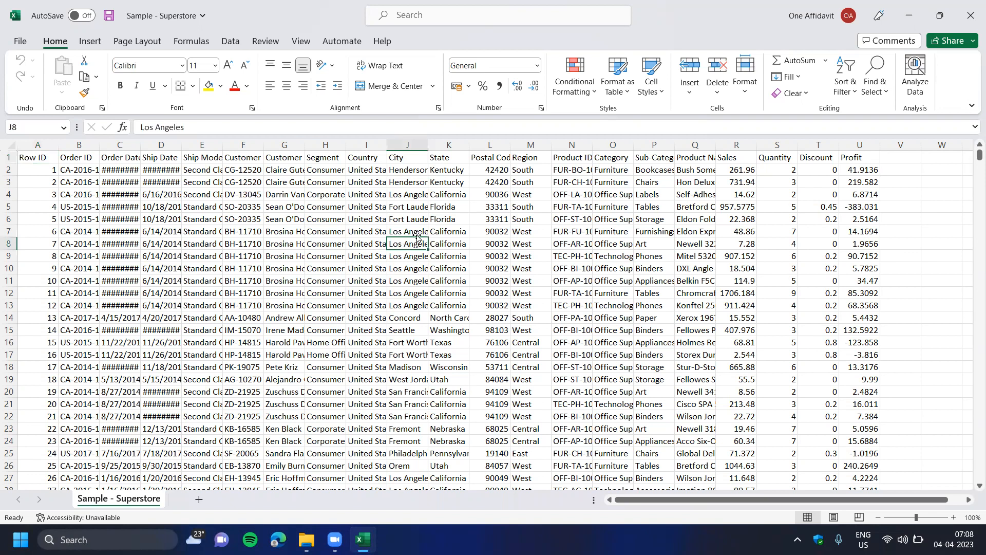
# Widen the Order Date and Ship Date columns so their full dates fit.
pyautogui.click(170, 202)
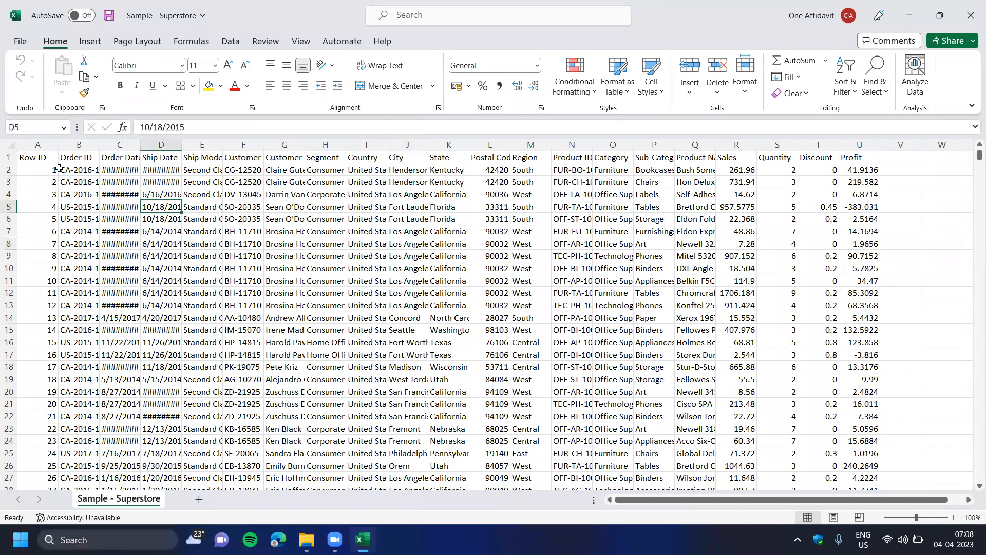
pyautogui.click(46, 159)
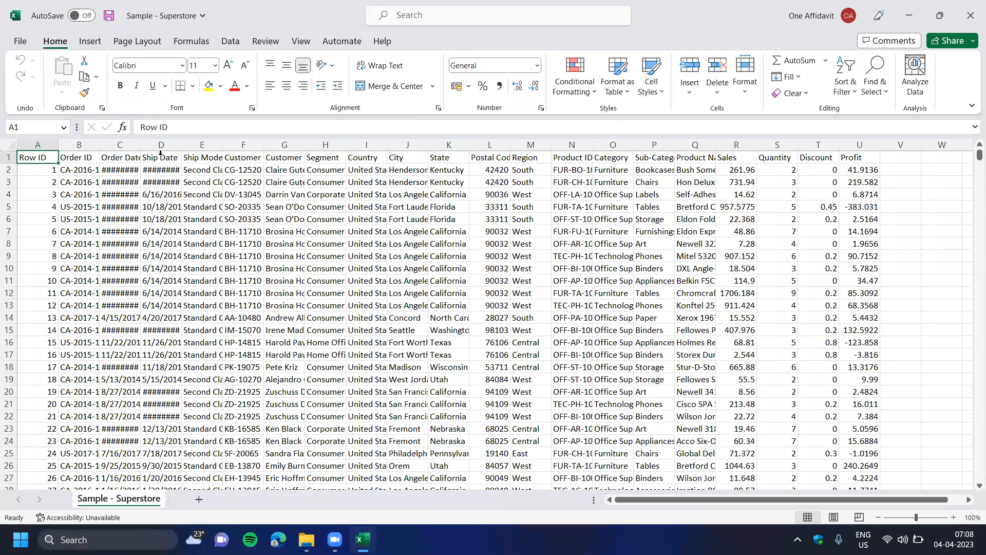
pyautogui.moveTo(140, 146); pyautogui.dragTo(219, 146)
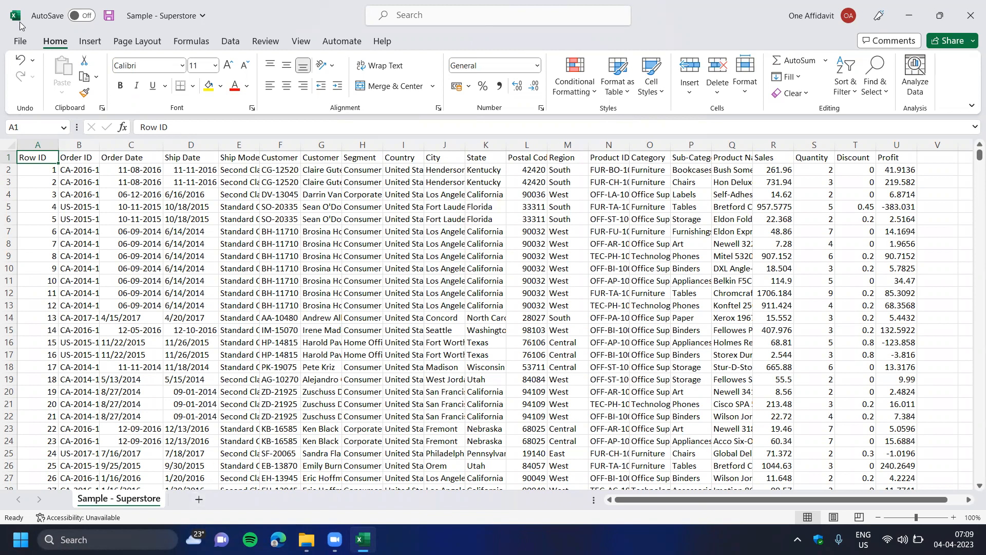
# Create a new blank workbook.
pyautogui.click(21, 41)
pyautogui.click(167, 235)
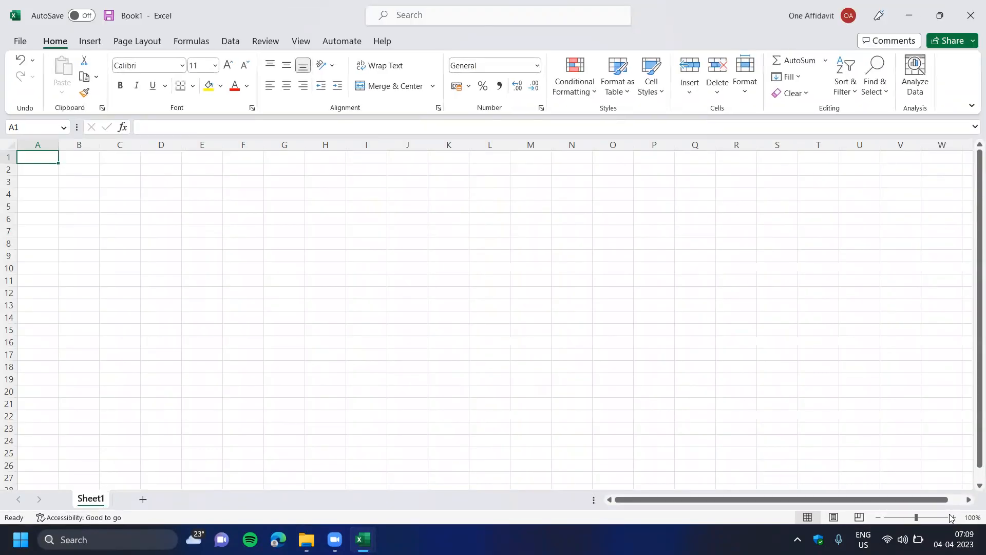
# List the file formats csv, xls and xlsx down cells B2 to B4 of the blank sheet.
pyautogui.click(954, 518)
pyautogui.click(954, 519)
pyautogui.click(954, 519)
pyautogui.keyDown('ctrl'); pyautogui.scroll(4, 280, 279); pyautogui.keyUp('ctrl')
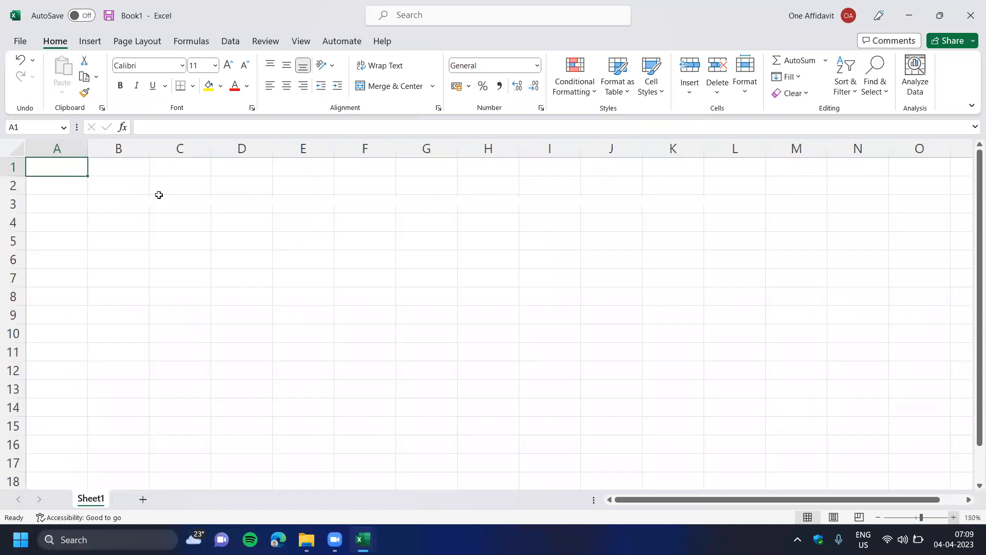
pyautogui.keyDown('ctrl'); pyautogui.scroll(4, 350, 262); pyautogui.keyUp('ctrl')
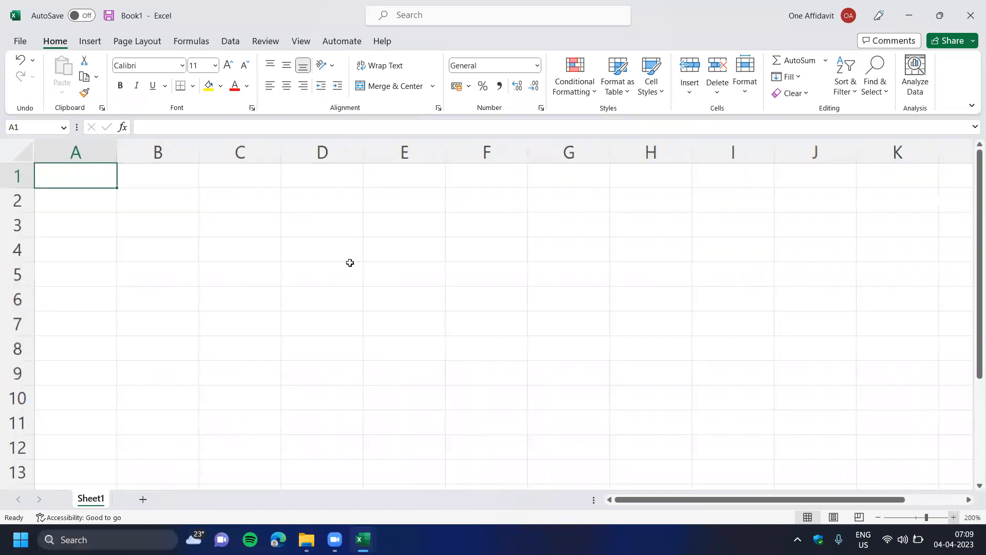
pyautogui.press('Down')
pyautogui.press('Right')
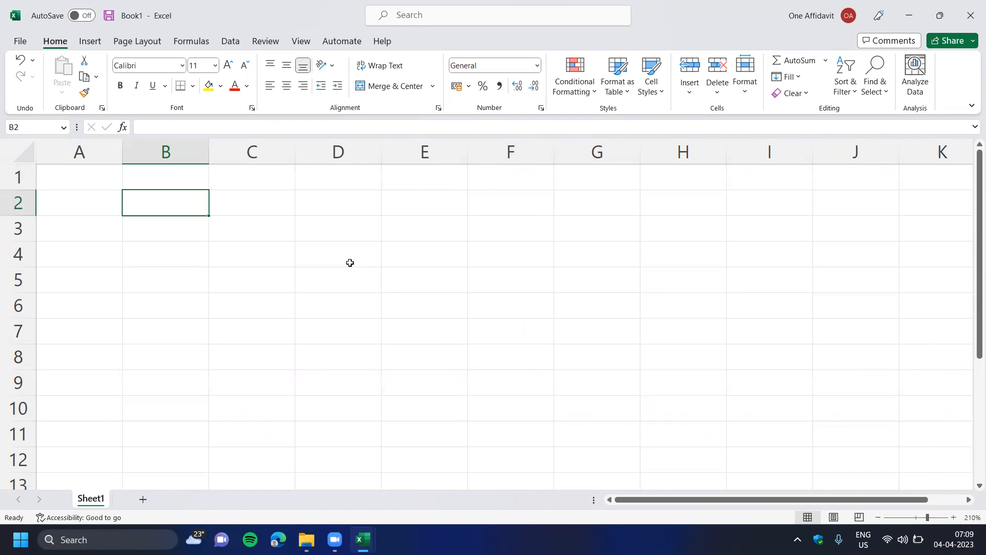
pyautogui.write('CSV')
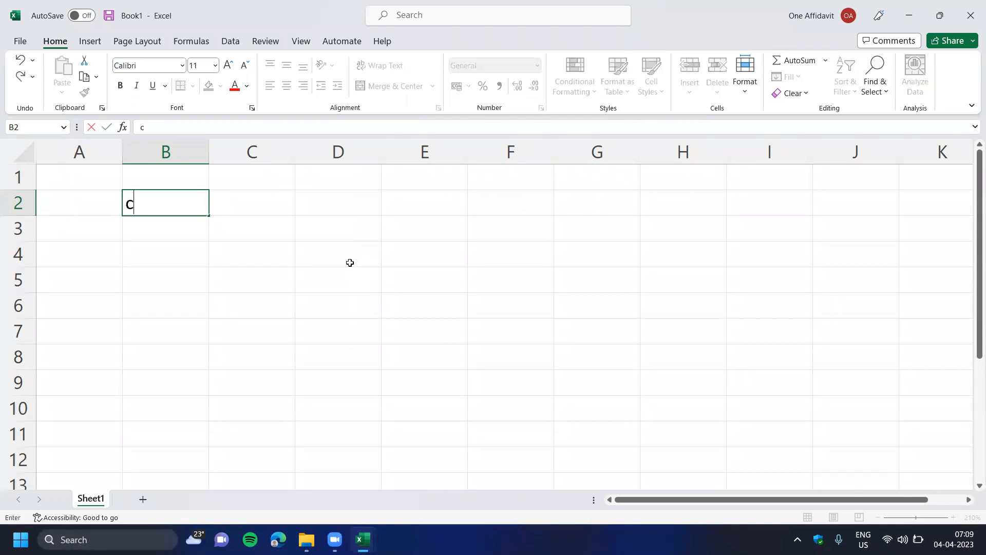
pyautogui.press('Return')
pyautogui.write('xls')
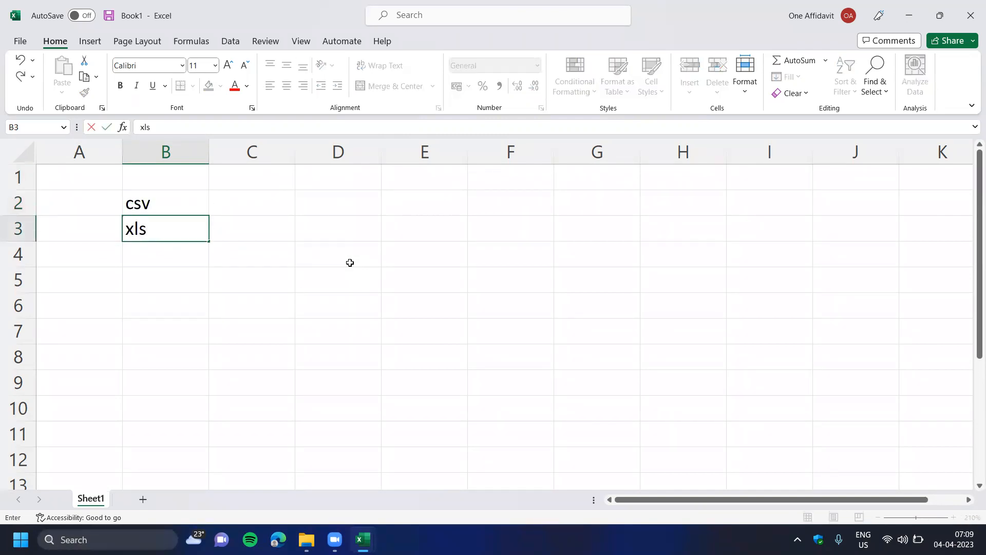
pyautogui.press('Return')
pyautogui.write('slxs')
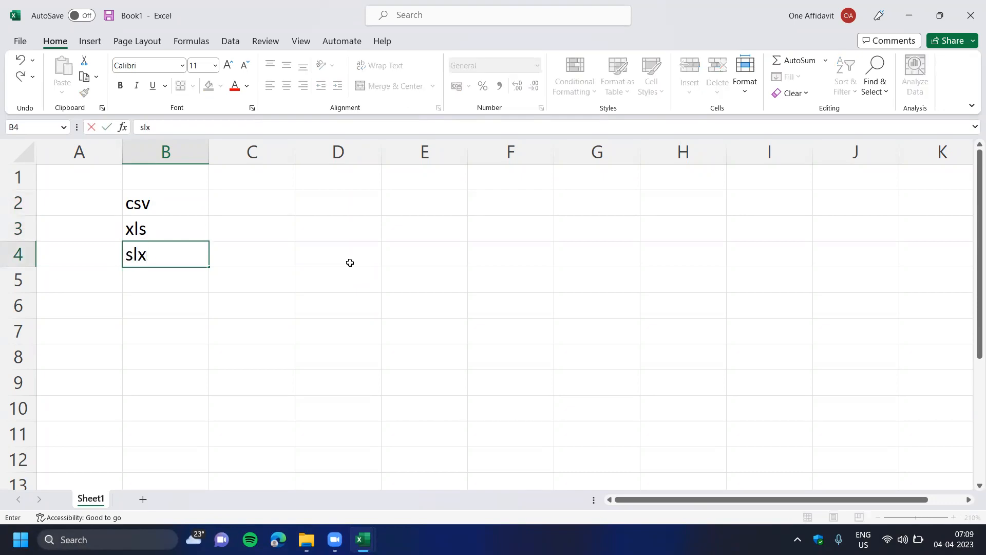
pyautogui.press('BackSpace')
pyautogui.press('BackSpace')
pyautogui.press('BackSpace')
pyautogui.press('BackSpace')
pyautogui.write('xlsx')
pyautogui.hotkey('ctrl', 'Return')
pyautogui.press('Up')
pyautogui.hotkey('shift', 'Down')
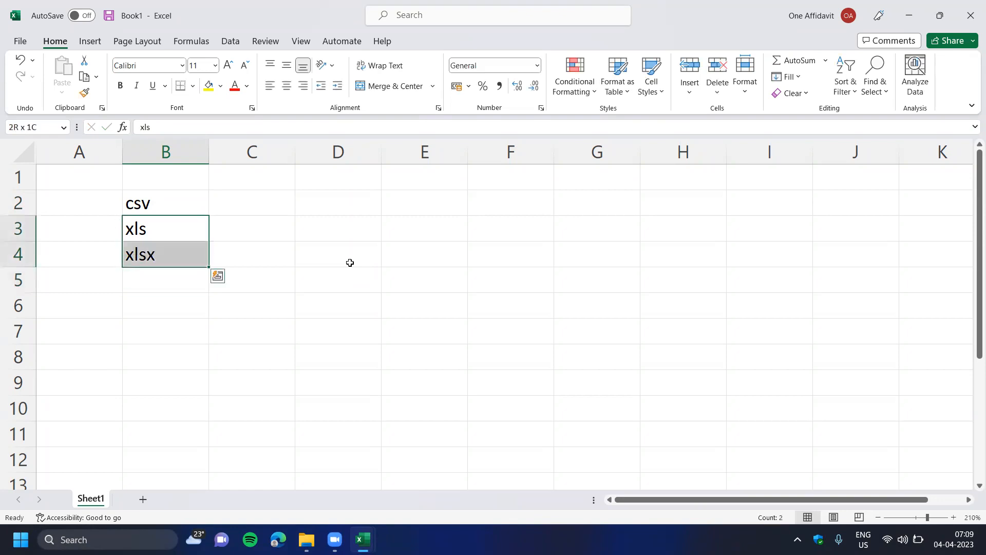
# Describe xls as "Older Excel" in C3 and xlsx as "Newer Excel" in C4.
pyautogui.click(151, 253)
pyautogui.click(171, 231)
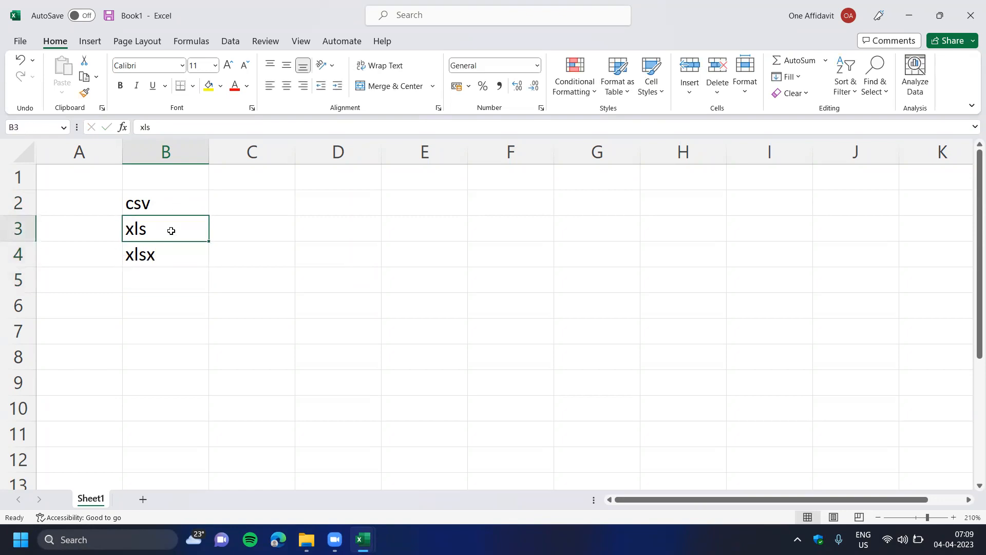
pyautogui.click(237, 226)
pyautogui.write('O')
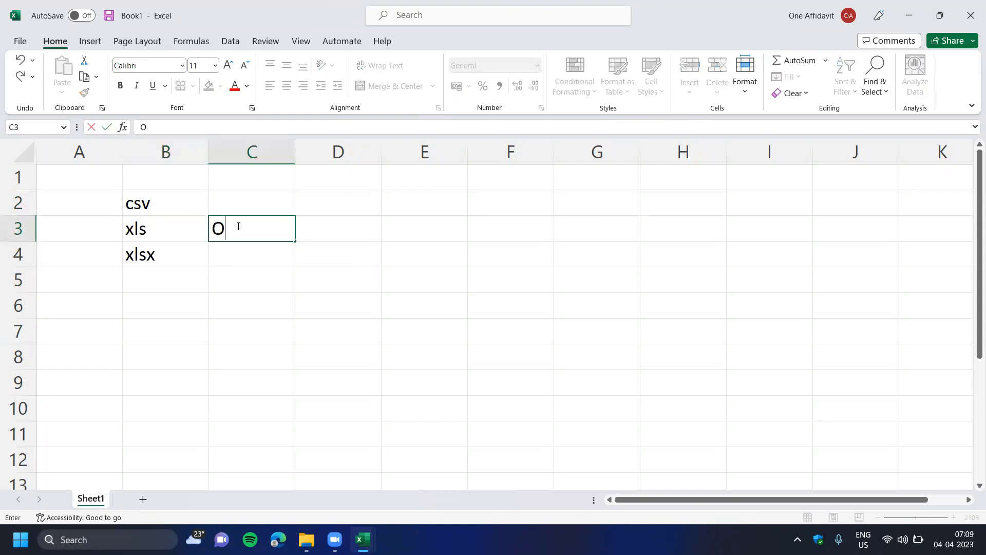
pyautogui.write('lder Excel')
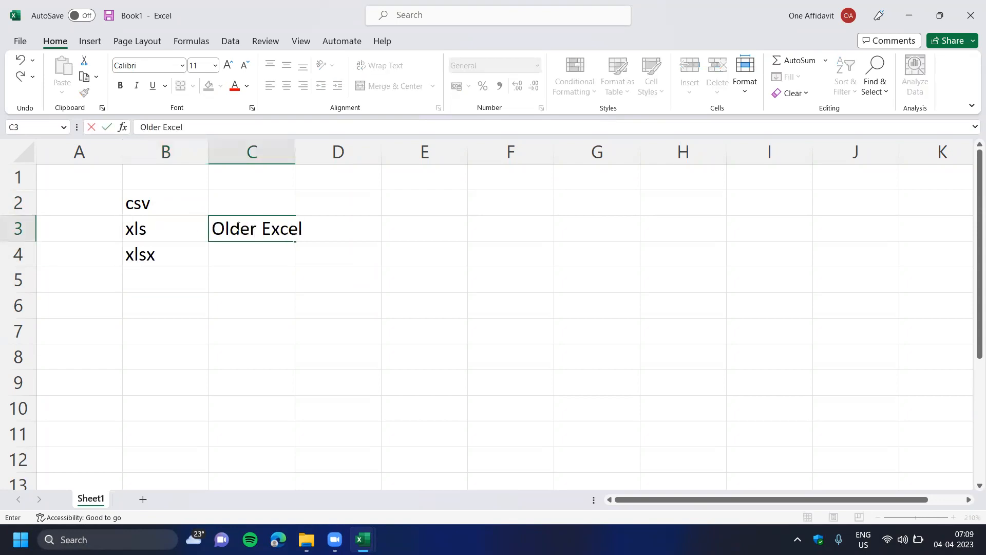
pyautogui.press('Return')
pyautogui.write('Newer Excel')
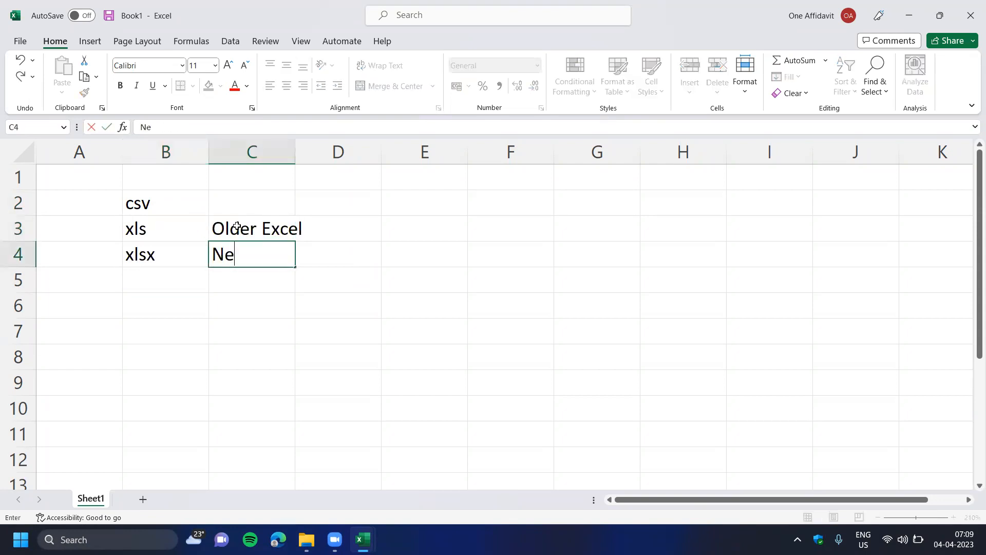
pyautogui.press('Return')
# Widen column C so the Excel version descriptions fit inside it.
pyautogui.press('Up')
pyautogui.press('Up')
pyautogui.press('Up')
pyautogui.moveTo(295, 152); pyautogui.dragTo(330, 154)
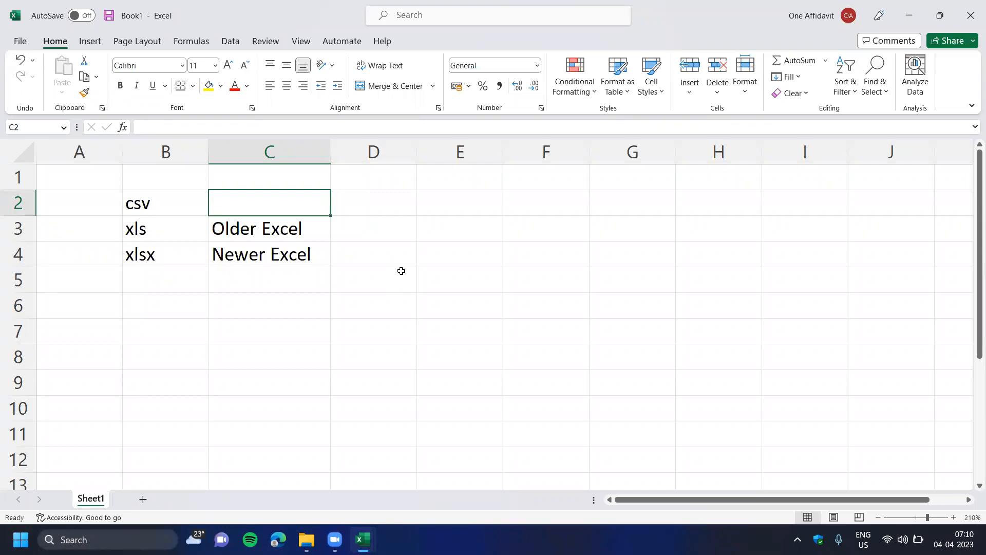
pyautogui.press('Left')
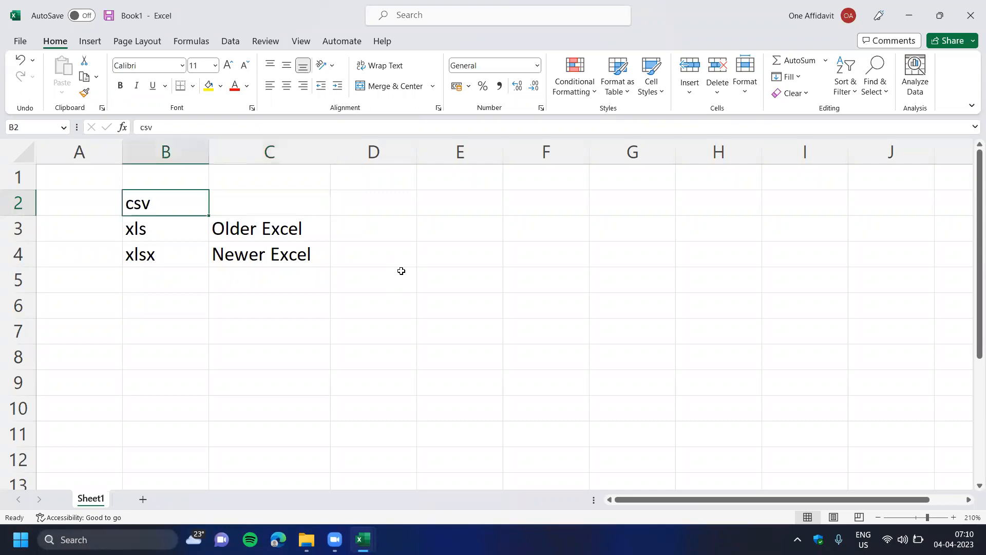
pyautogui.press('Right')
pyautogui.press('Left')
pyautogui.press('Down')
pyautogui.press('Down')
pyautogui.press('Up')
pyautogui.press('Up')
# Look at the data in the Sample - Superstore workbook and return to Book1.
pyautogui.click(369, 539)
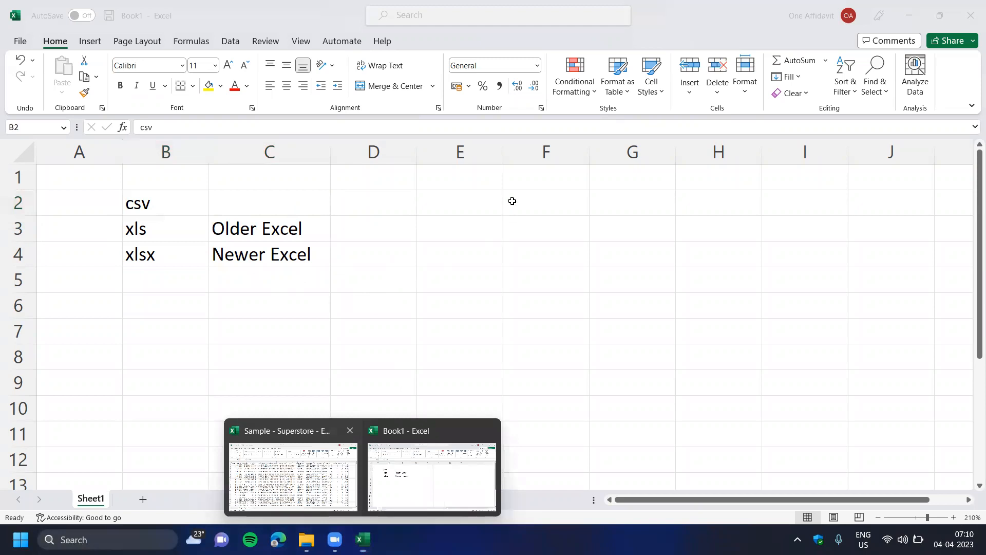
pyautogui.hotkey('alt', 'Tab')
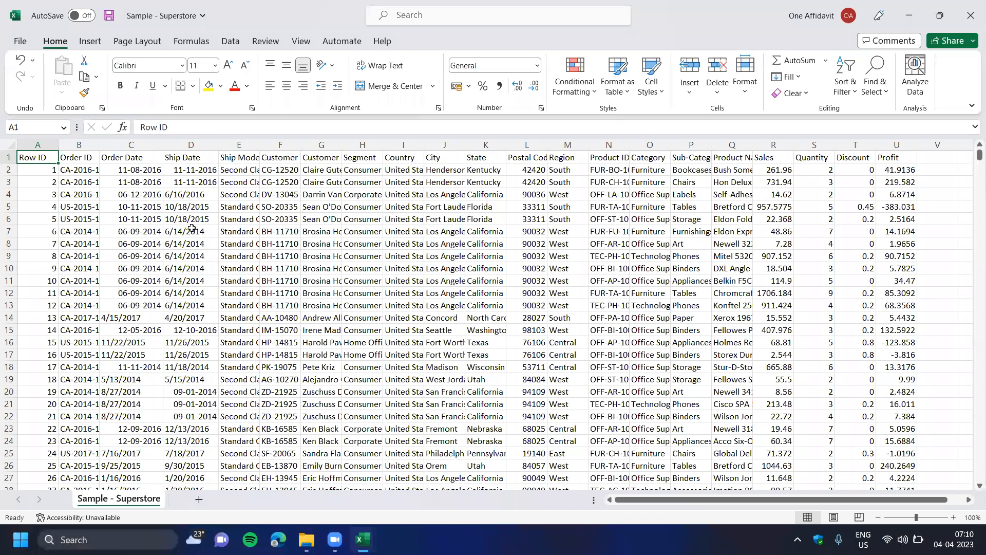
pyautogui.moveTo(362, 540)
pyautogui.click(431, 473)
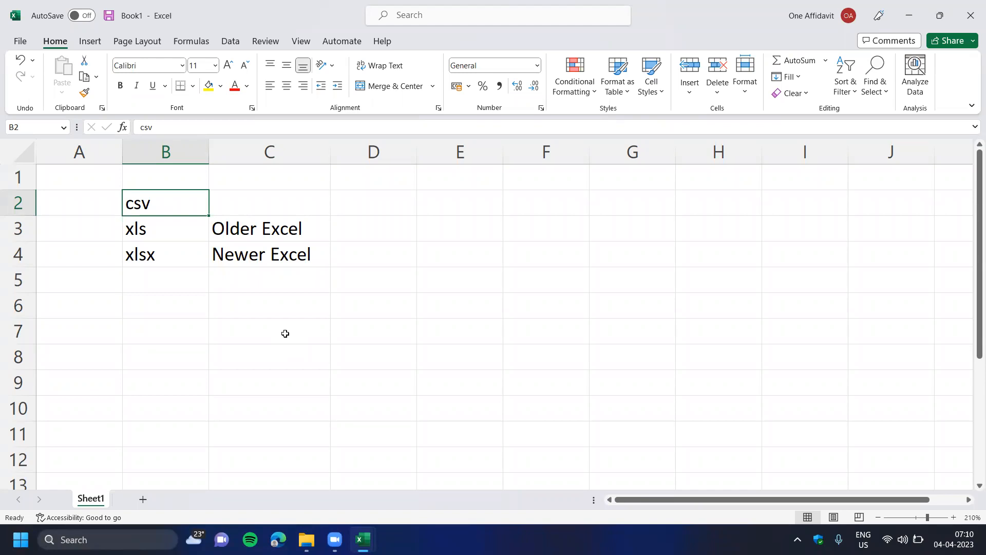
# Highlight the xlsx cell B4 and the Newer Excel cell C4 with yellow fill.
pyautogui.click(184, 246)
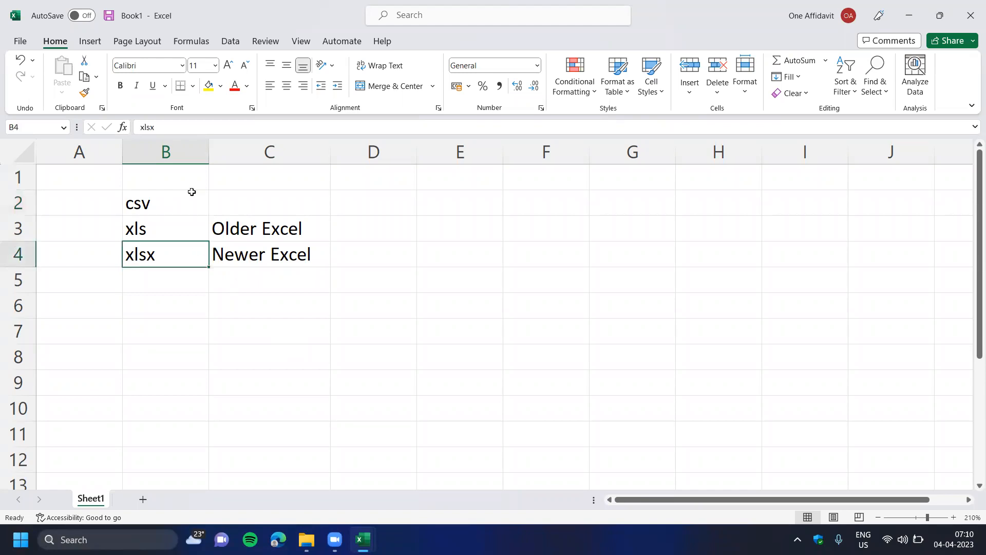
pyautogui.click(209, 87)
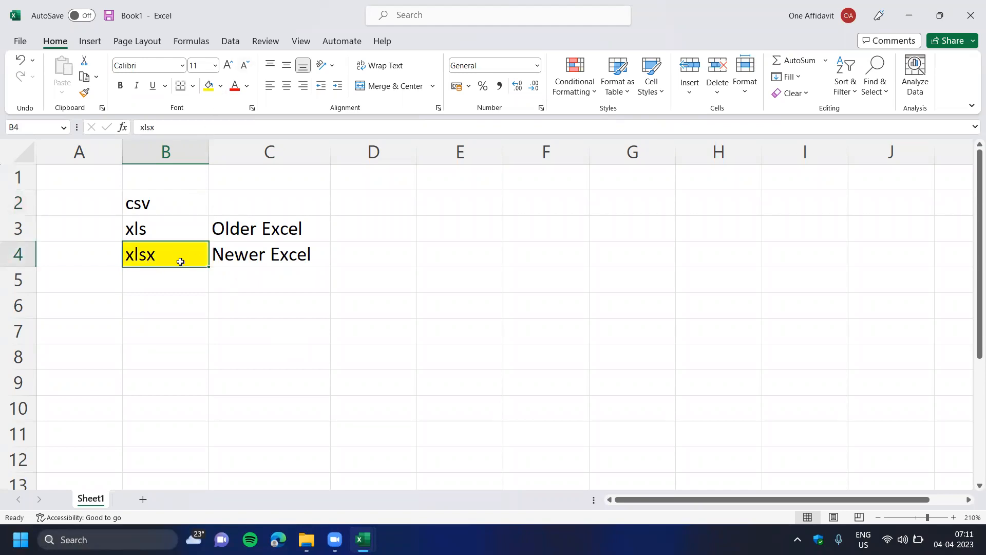
pyautogui.click(234, 259)
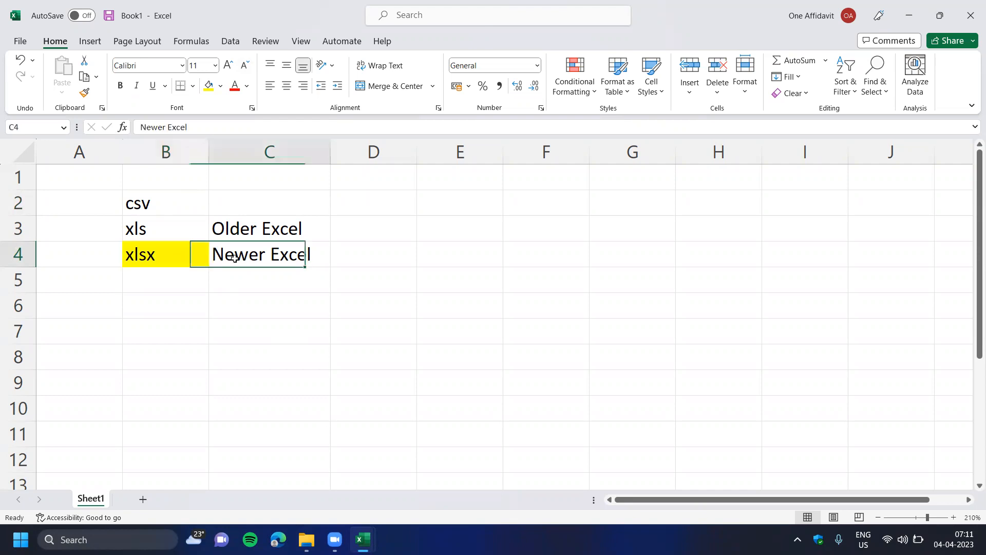
pyautogui.click(209, 86)
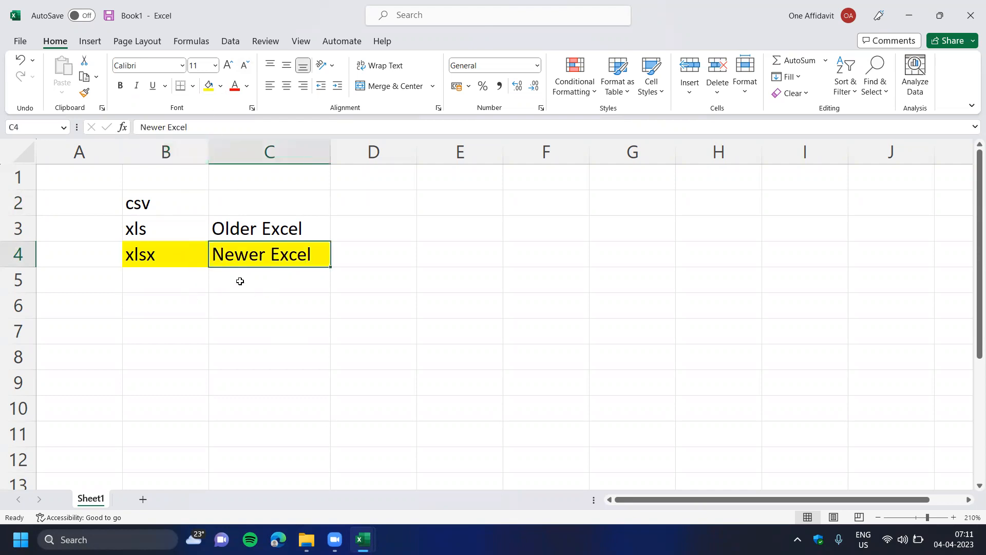
pyautogui.click(186, 255)
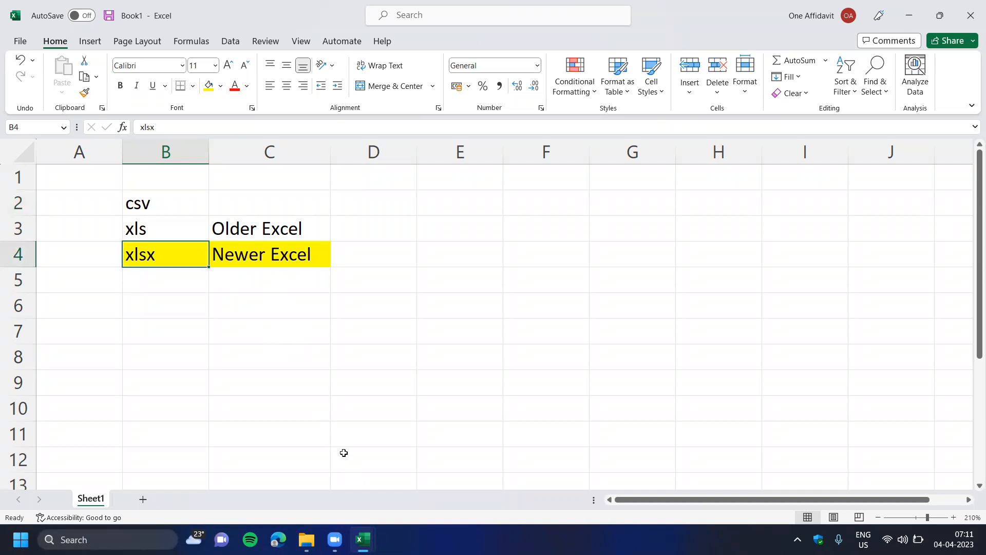
pyautogui.press('Up')
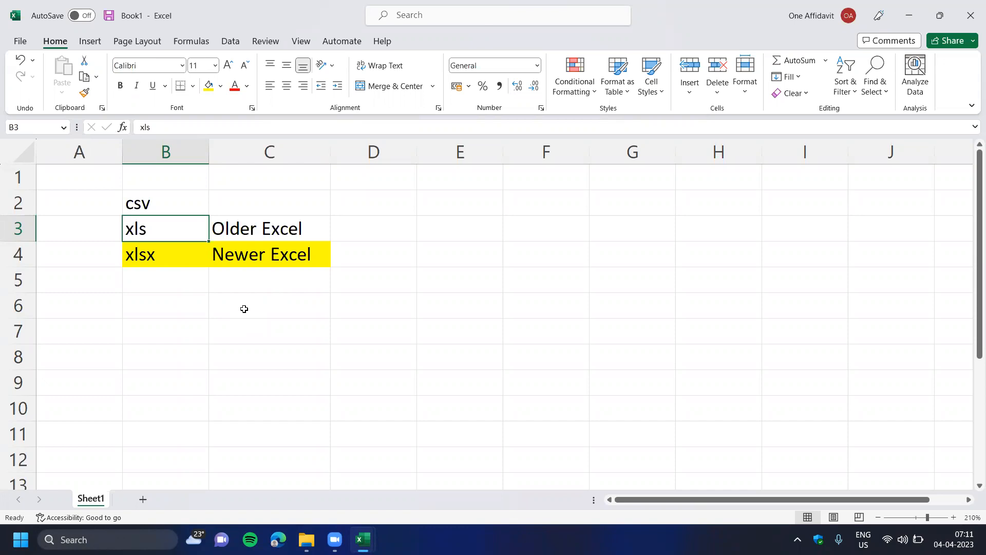
pyautogui.press('Down')
pyautogui.press('Right')
pyautogui.press('Left')
pyautogui.press('Right')
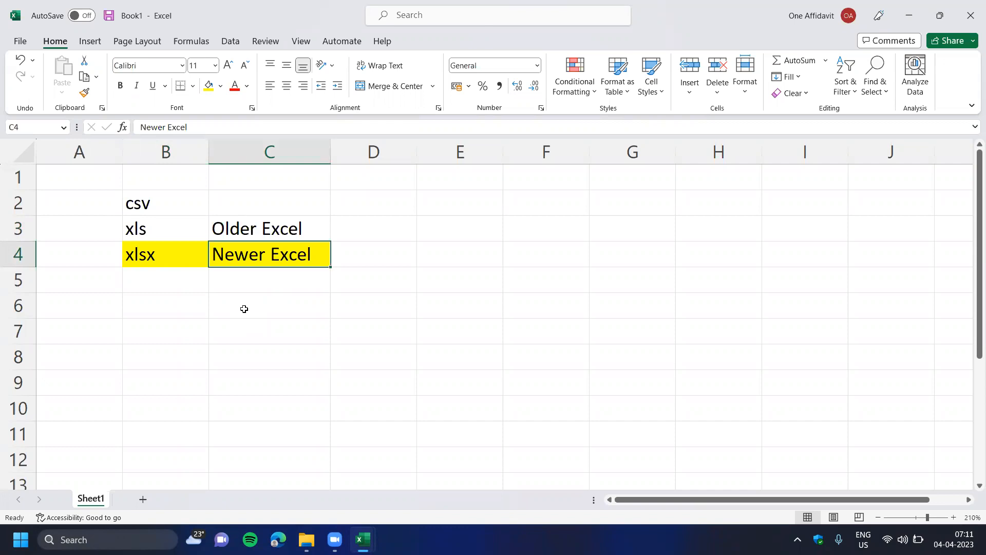
pyautogui.press('Up')
pyautogui.press('Up')
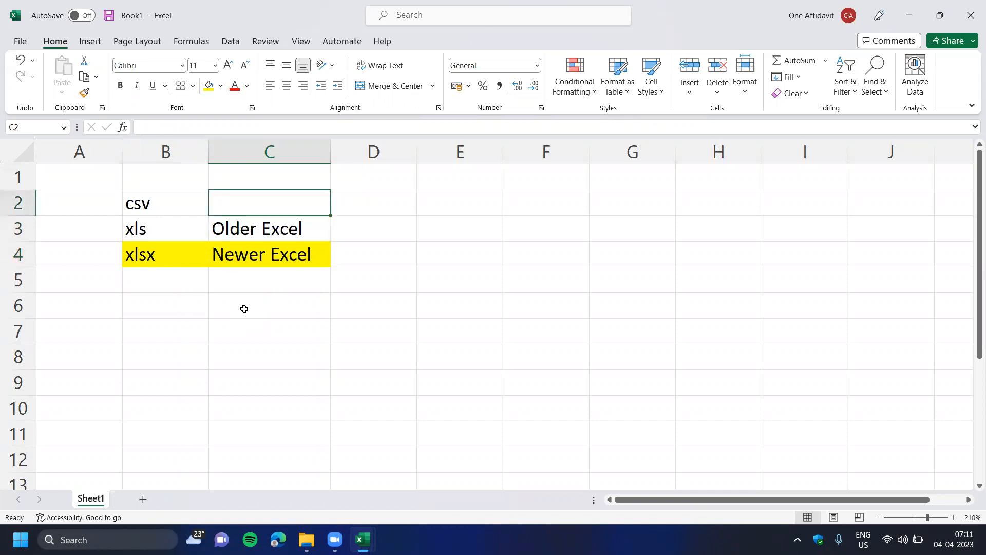
pyautogui.press('Left')
pyautogui.press('Down')
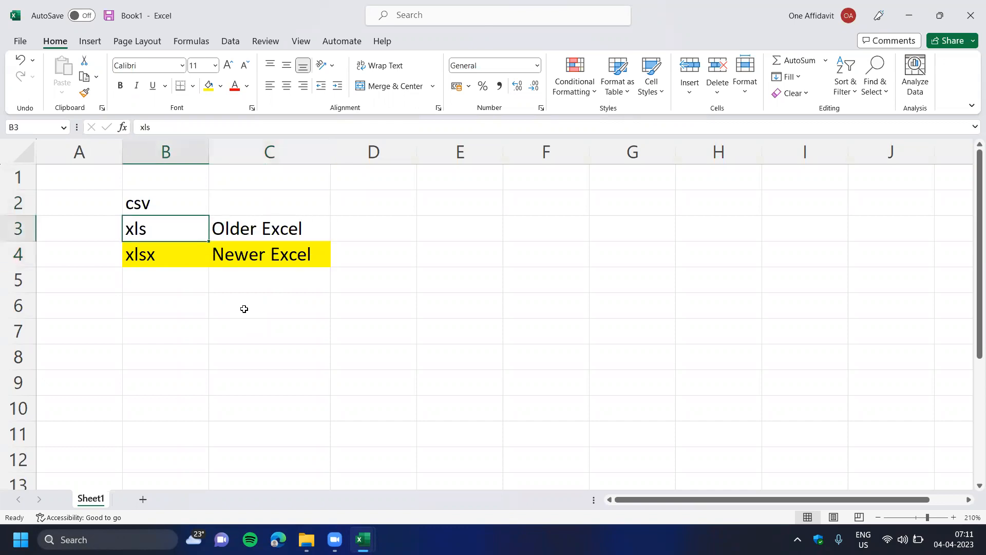
pyautogui.press('Right')
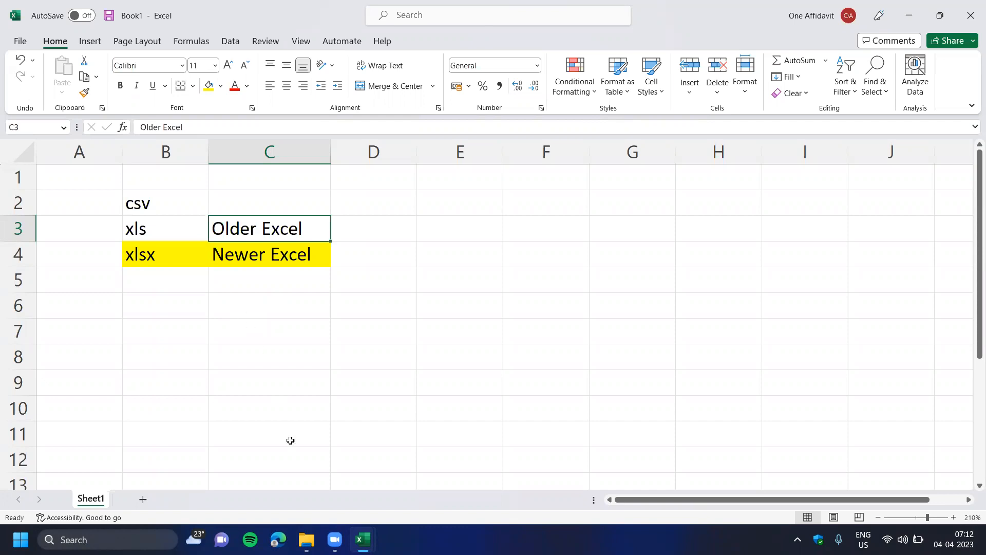
# Switch to File Explorer, check the Sample - Superstore file's type in its properties and widen the Type column to fit its text.
pyautogui.click(307, 539)
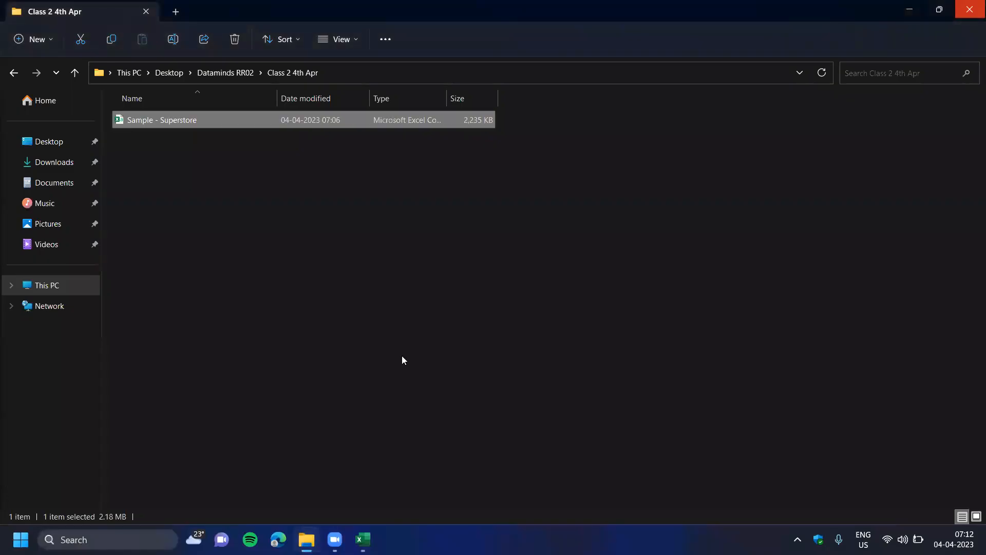
pyautogui.rightClick(238, 136)
pyautogui.click(285, 264)
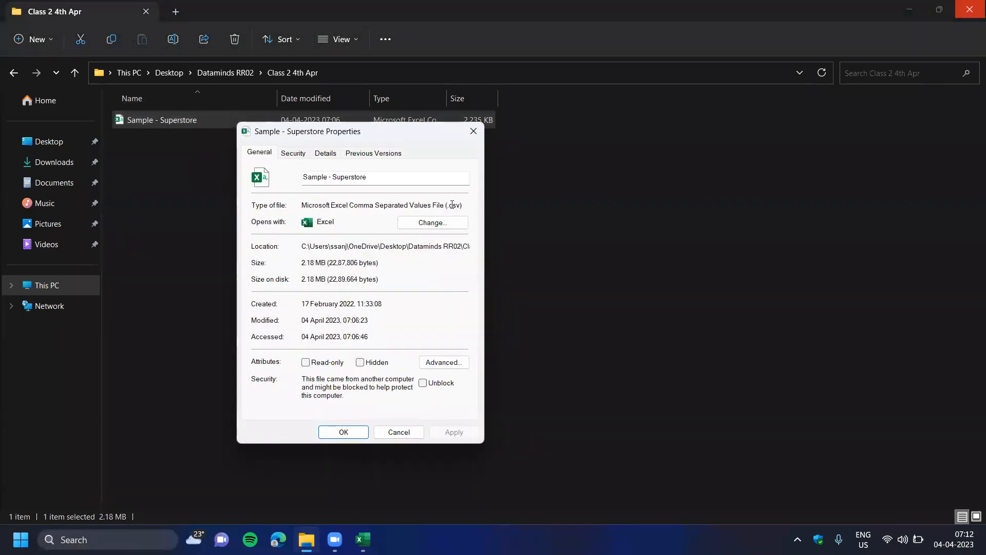
pyautogui.moveTo(463, 205); pyautogui.dragTo(295, 214)
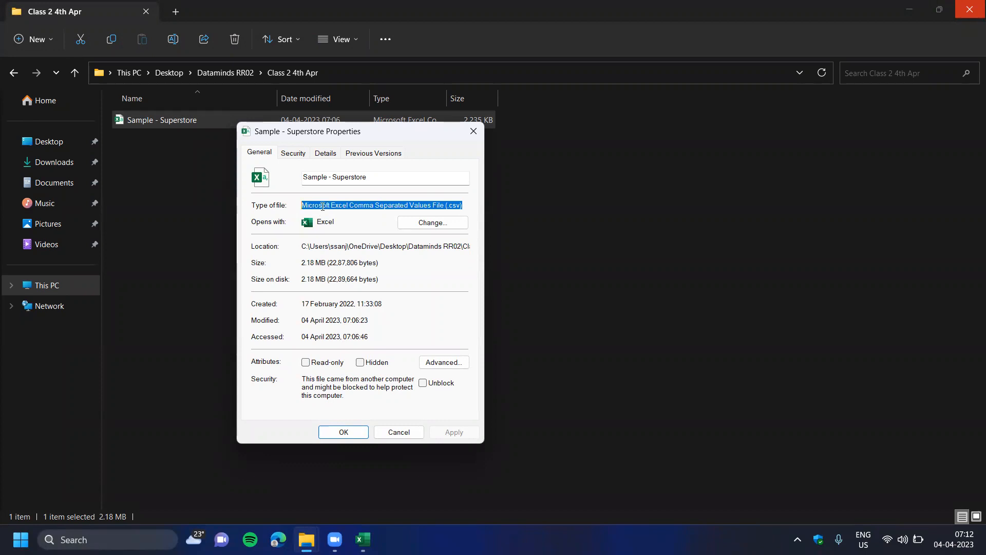
pyautogui.click(473, 131)
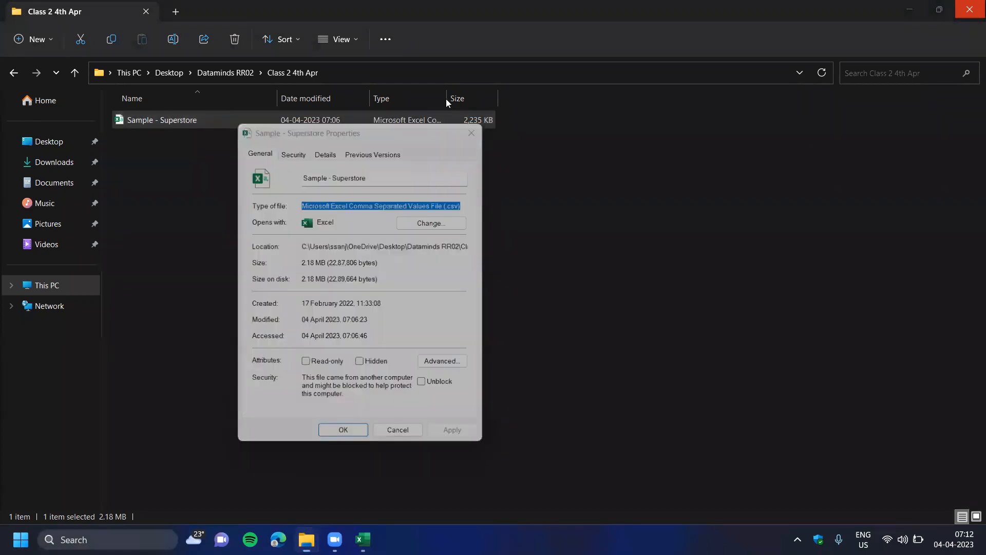
pyautogui.doubleClick(446, 99)
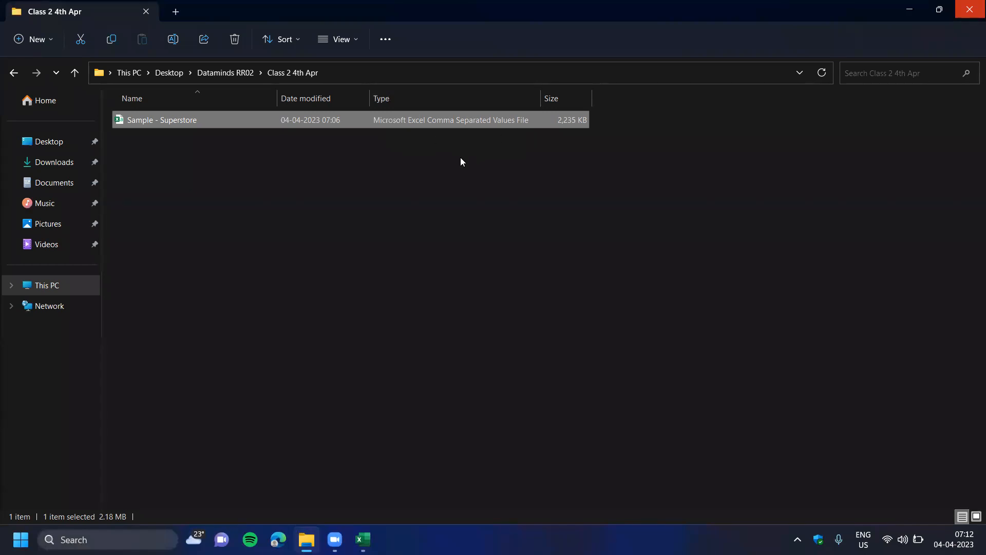
# Switch back to Book1 in Excel and go over the csv, xls and xlsx entries in B2:C4.
pyautogui.click(344, 285)
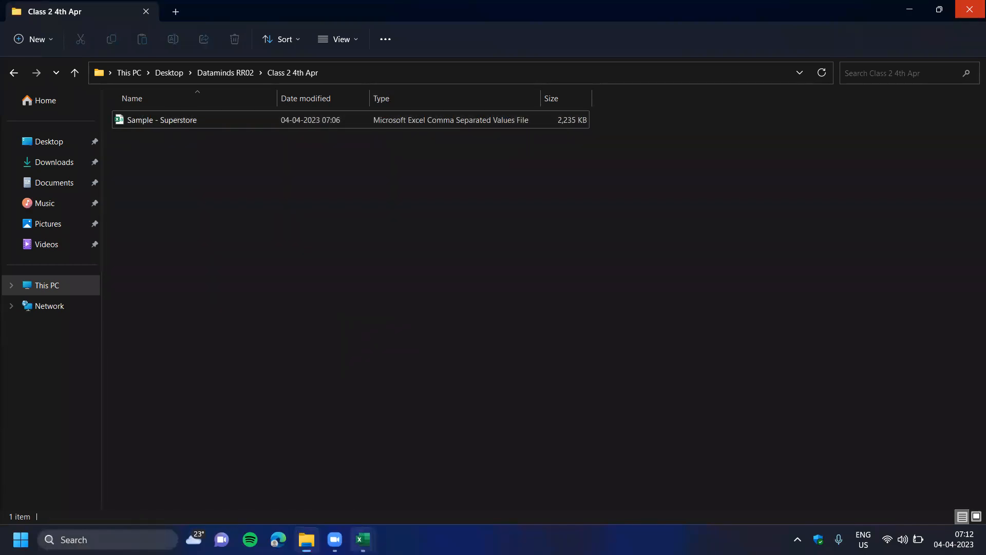
pyautogui.click(363, 539)
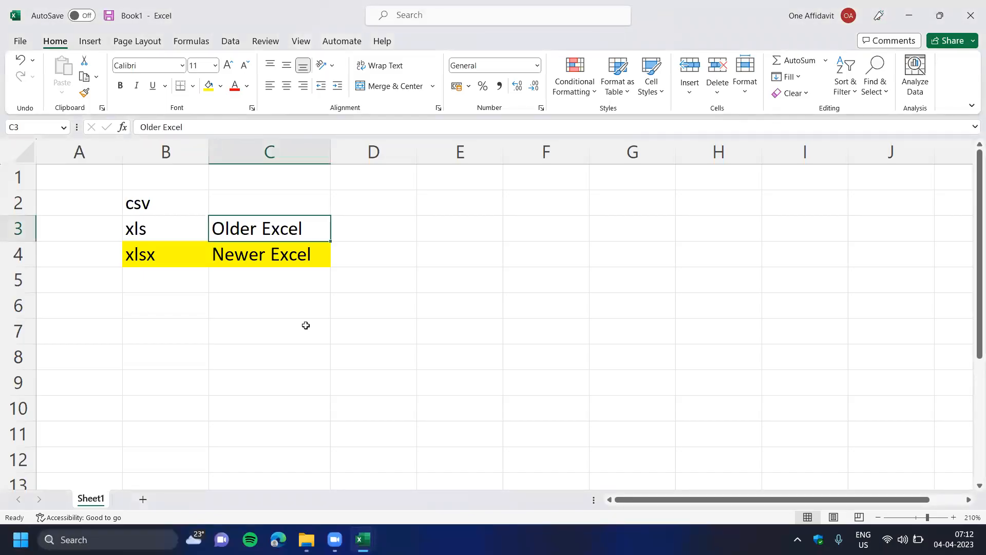
pyautogui.click(183, 205)
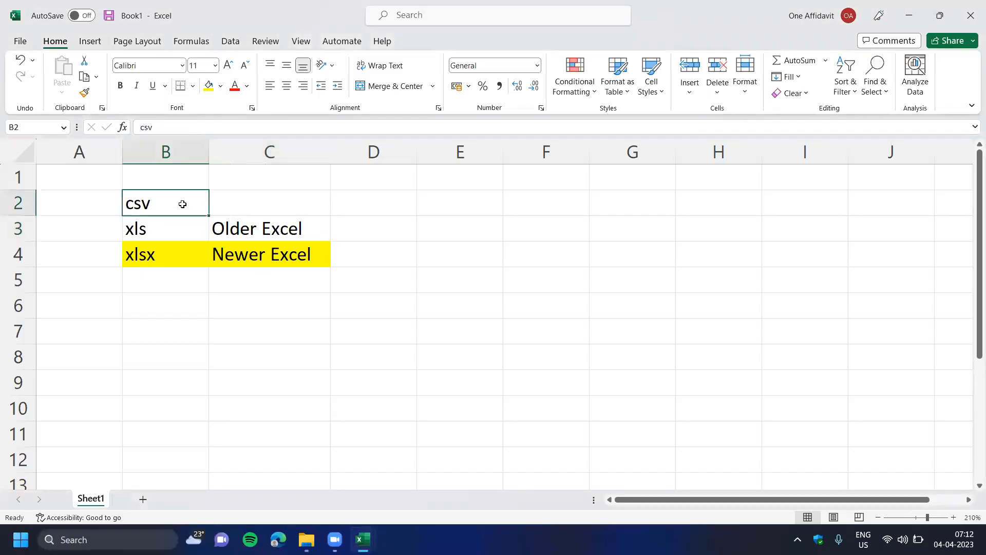
pyautogui.click(187, 232)
pyautogui.moveTo(192, 253); pyautogui.dragTo(288, 256)
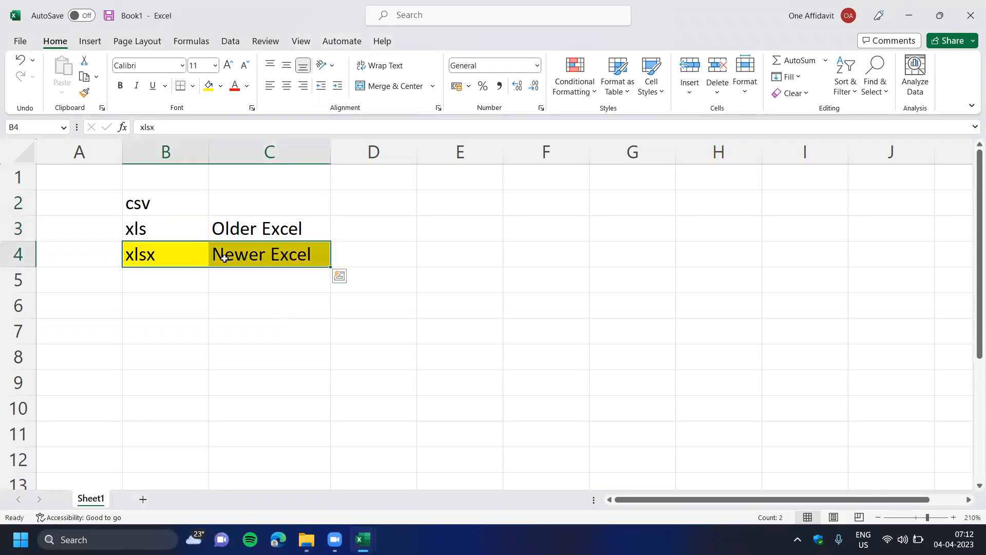
pyautogui.click(203, 258)
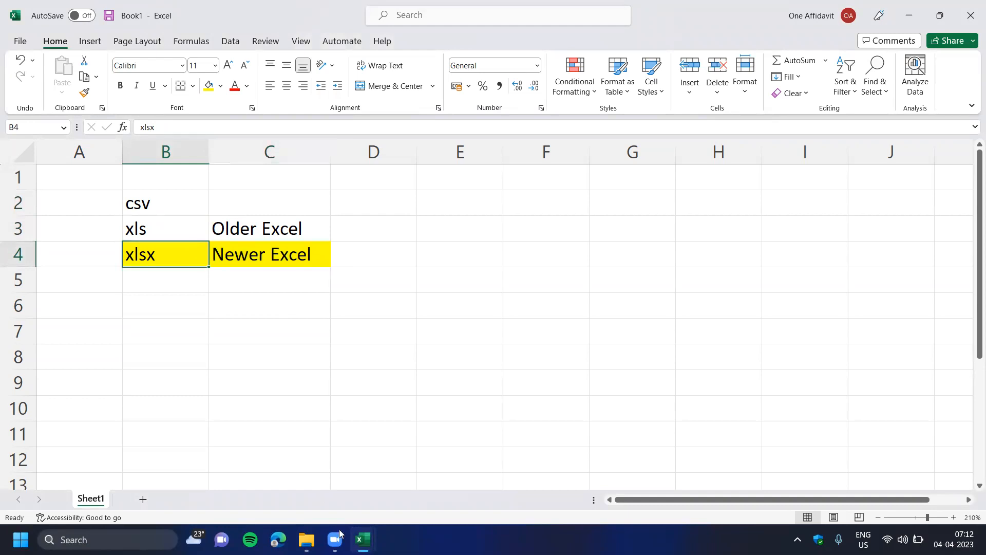
# Save the Sample - Superstore file in the Excel Workbook format, keeping its name and the Class 2 4th Apr folder.
pyautogui.moveTo(363, 540)
pyautogui.click(316, 464)
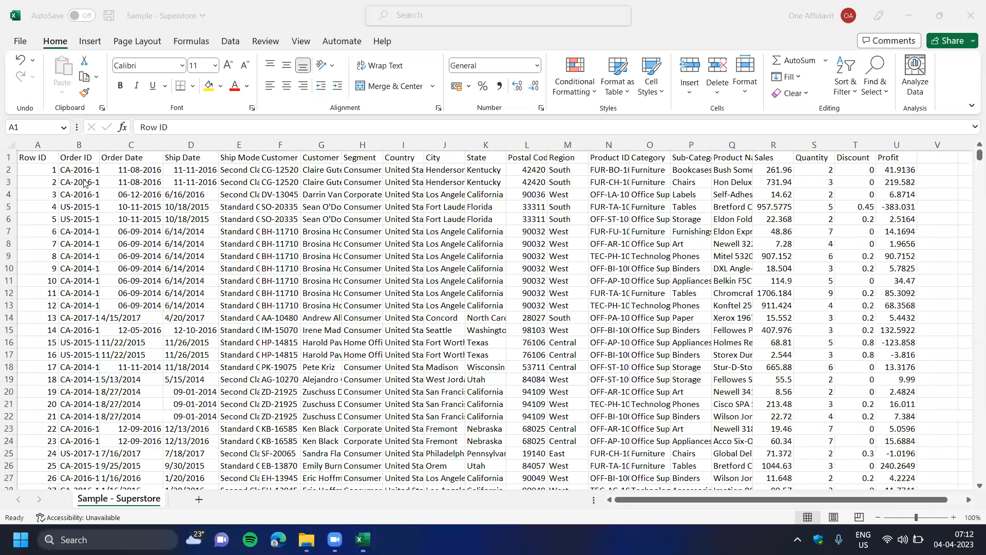
pyautogui.press('F12')
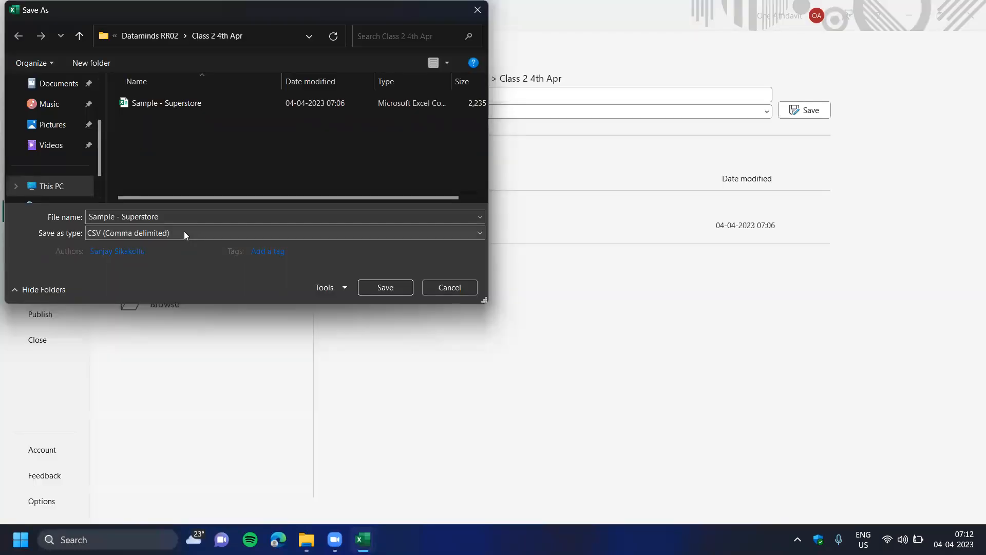
pyautogui.click(184, 233)
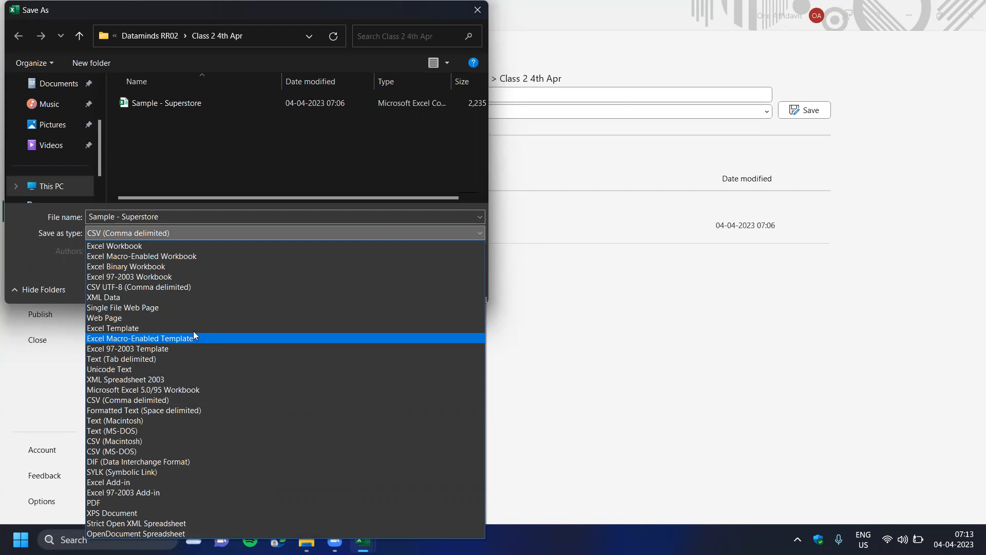
pyautogui.press('Up')
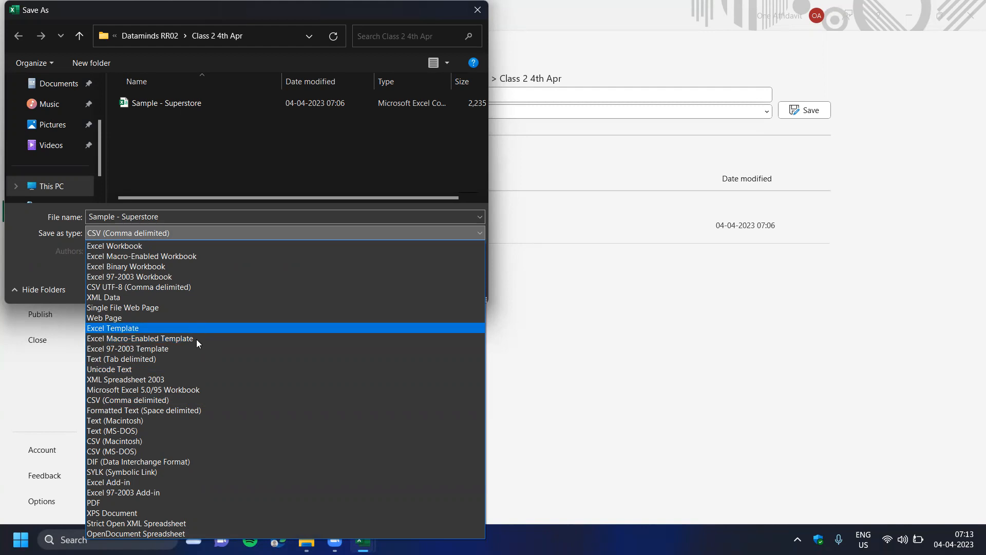
pyautogui.press('Down')
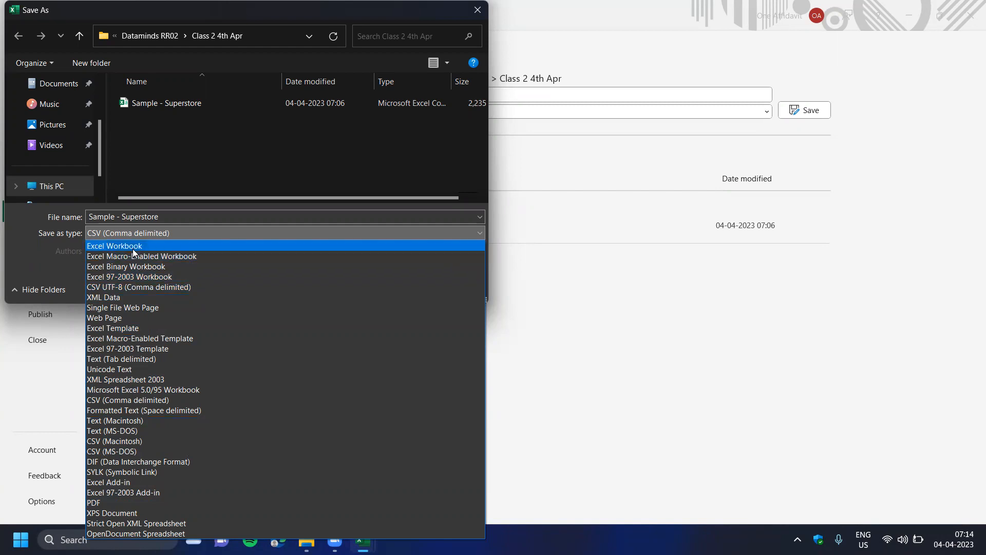
pyautogui.click(166, 246)
pyautogui.click(398, 305)
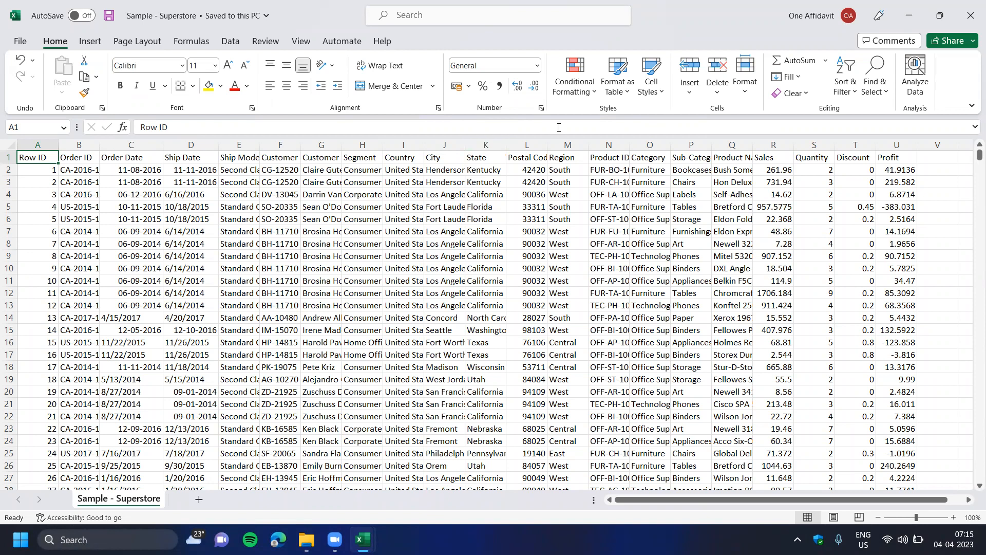
pyautogui.hotkey('alt', 'Tab')
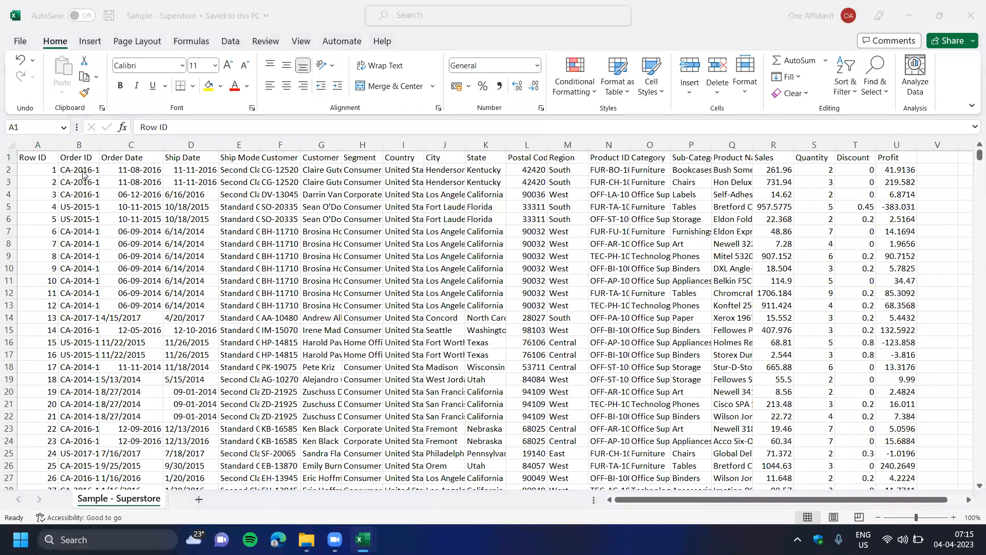
pyautogui.hotkey('alt', 'Tab')
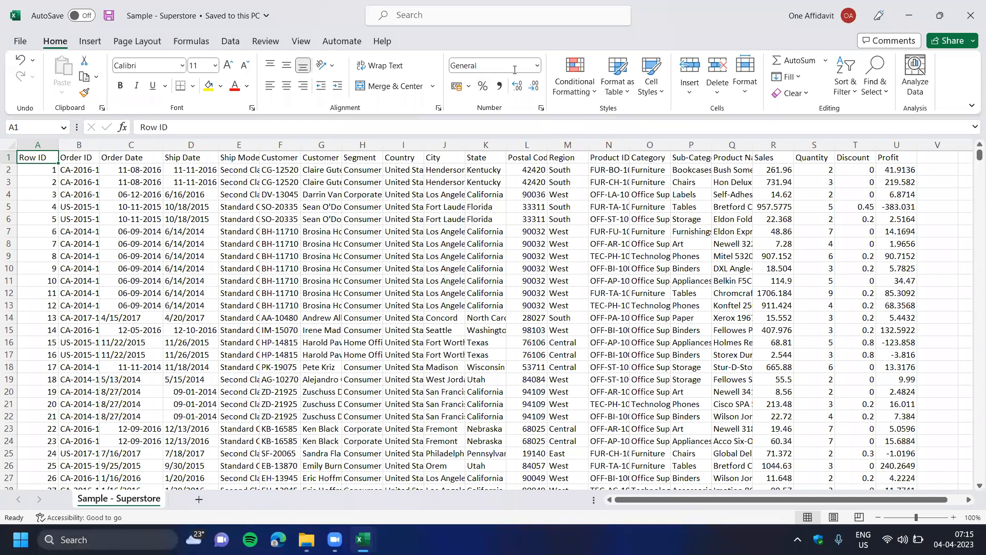
pyautogui.hotkey('alt', 'Tab')
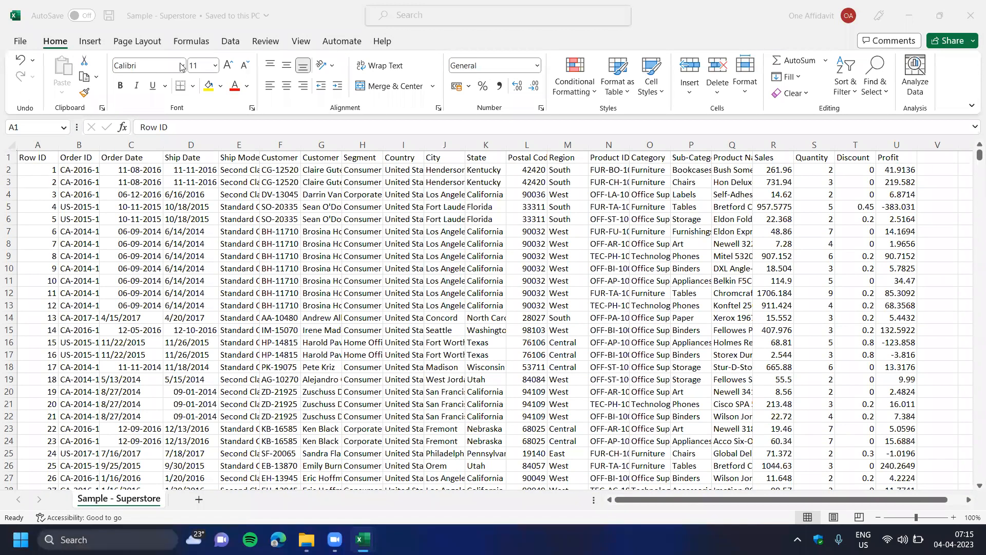
# Add filters to the header row of the Sample - Superstore sheet and make its headings bold.
pyautogui.click(9, 157)
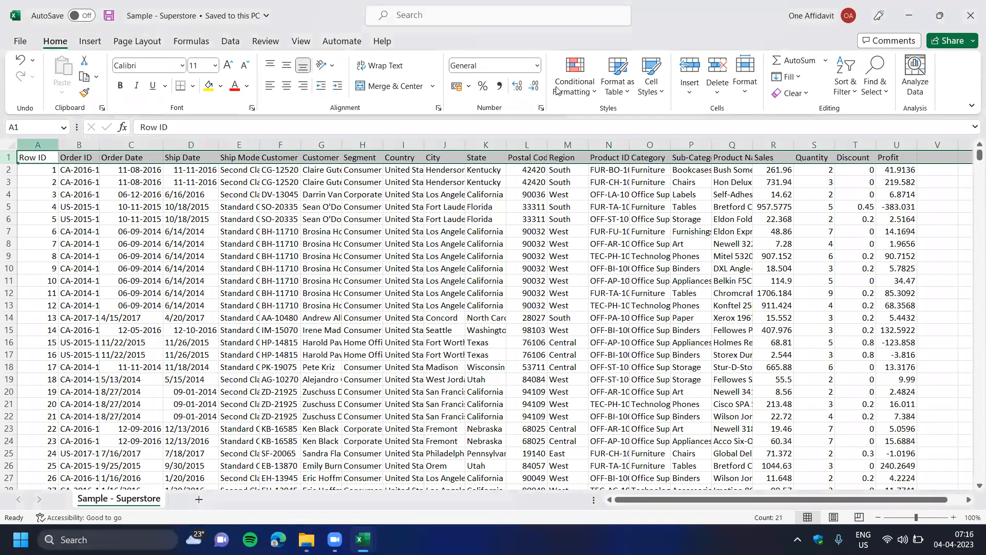
pyautogui.click(230, 40)
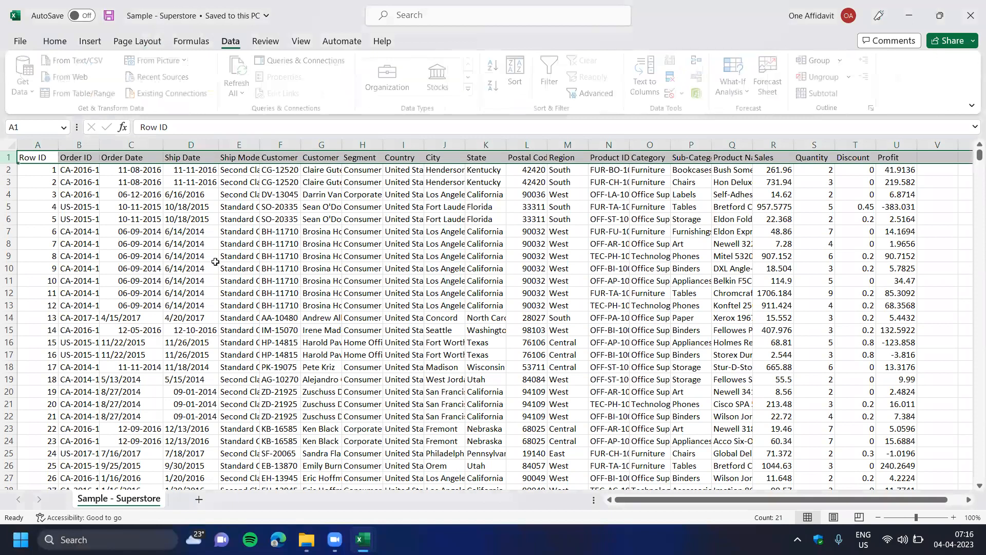
pyautogui.hotkey('ctrl', 'shift', 'l')
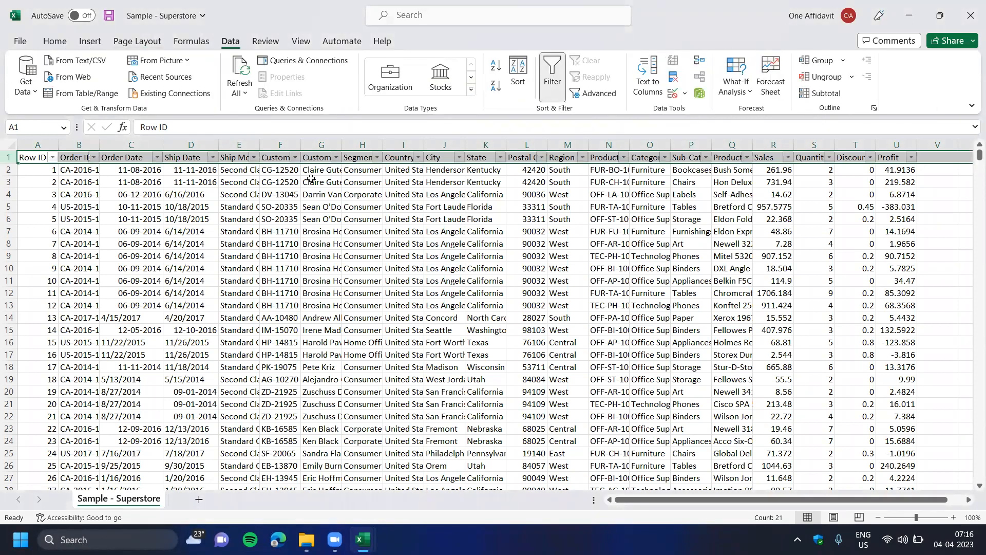
pyautogui.hotkey('ctrl', 'a')
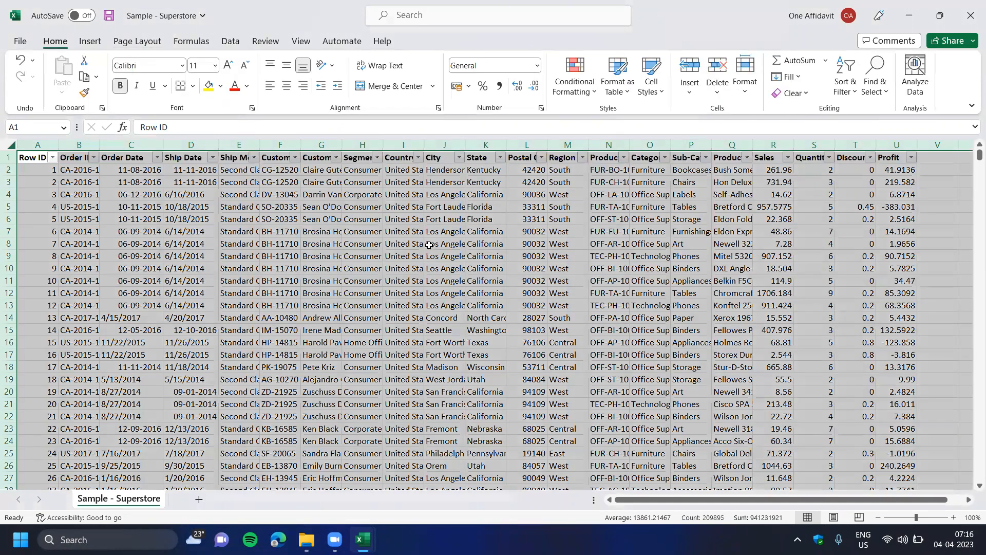
pyautogui.click(320, 158)
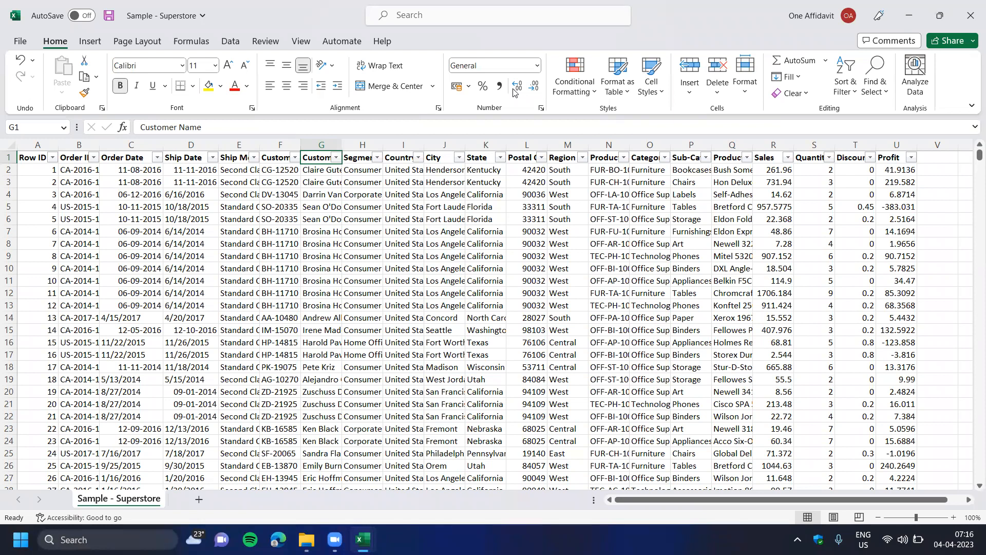
# Switch to the Edge browser, search for "lambda excel" and read Microsoft's support page on the LAMBDA function.
pyautogui.hotkey('ctrl', 't')
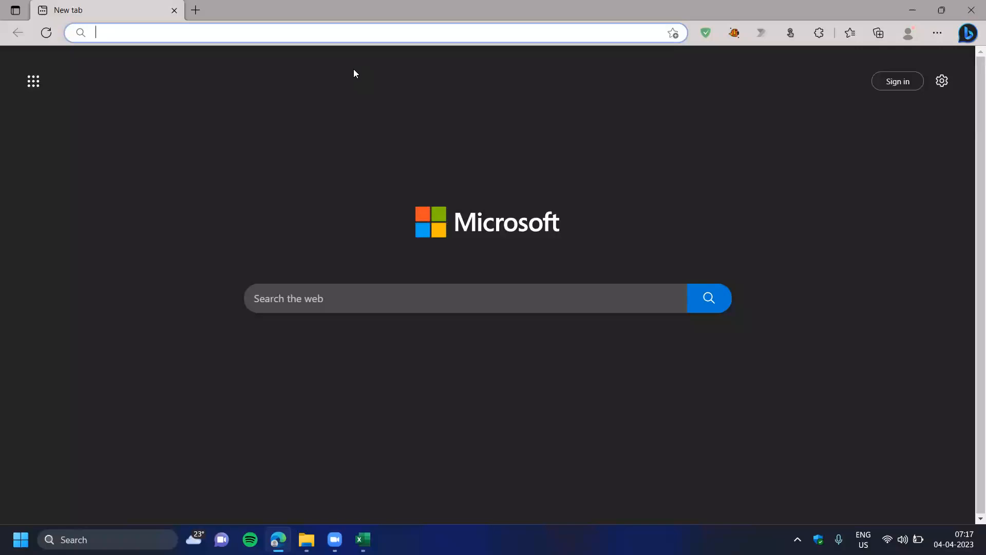
pyautogui.write('lambd')
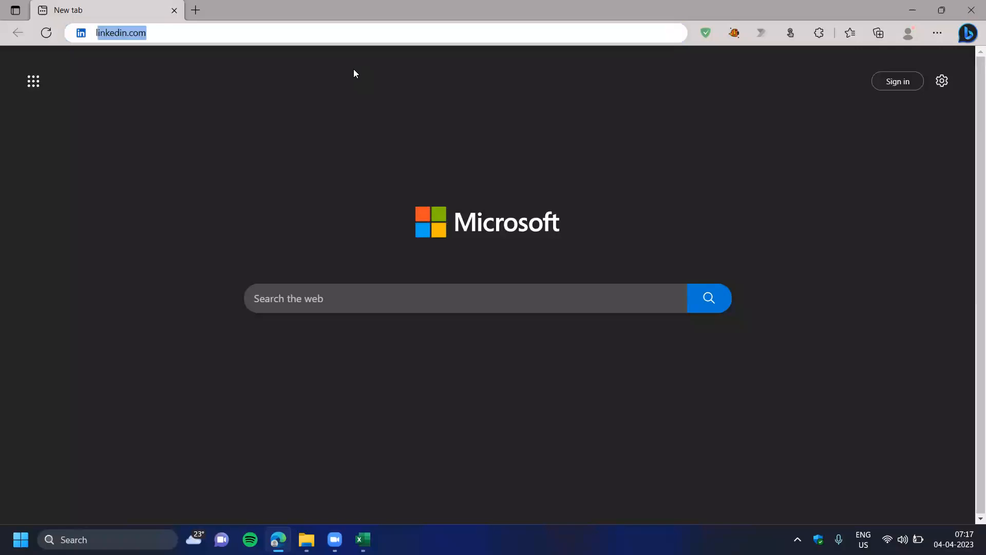
pyautogui.write('a ')
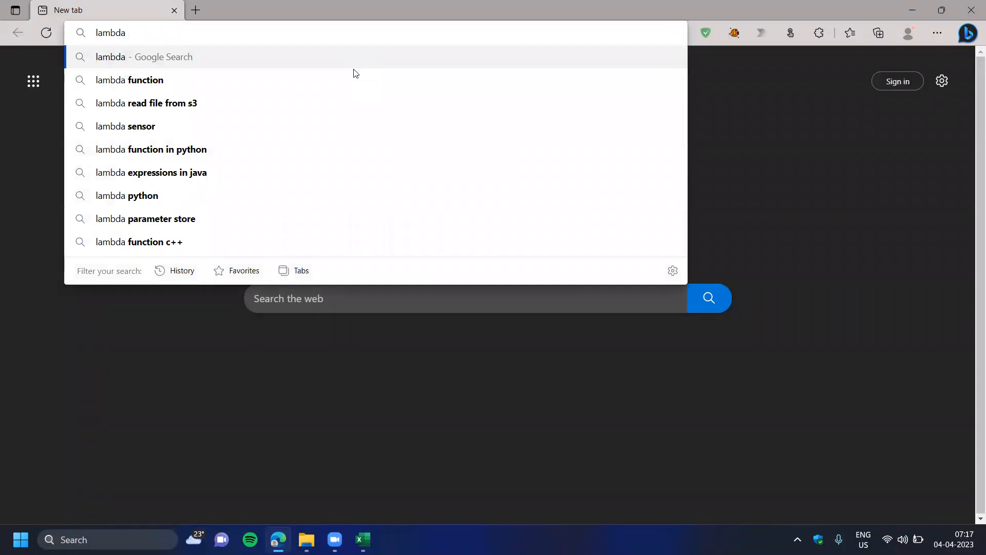
pyautogui.write('excel')
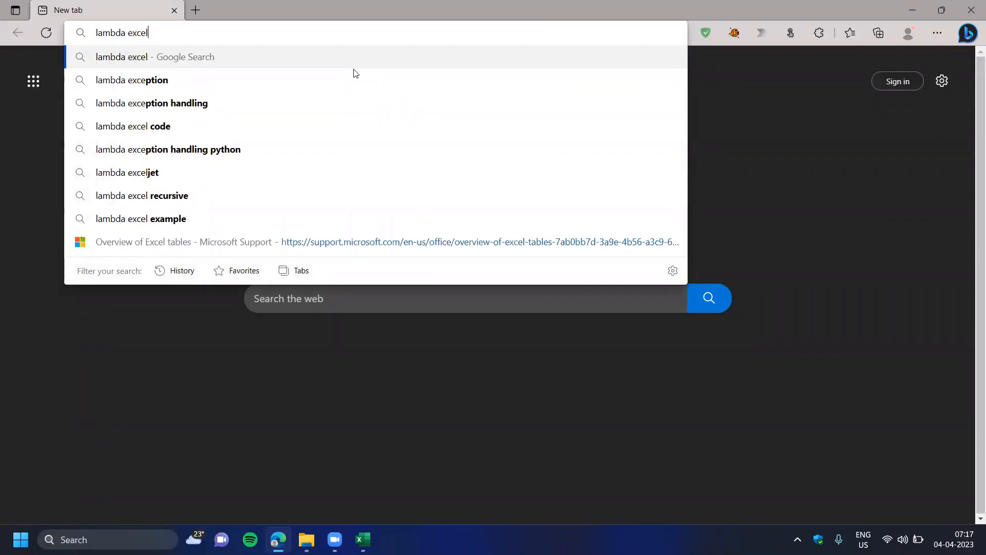
pyautogui.press('Return')
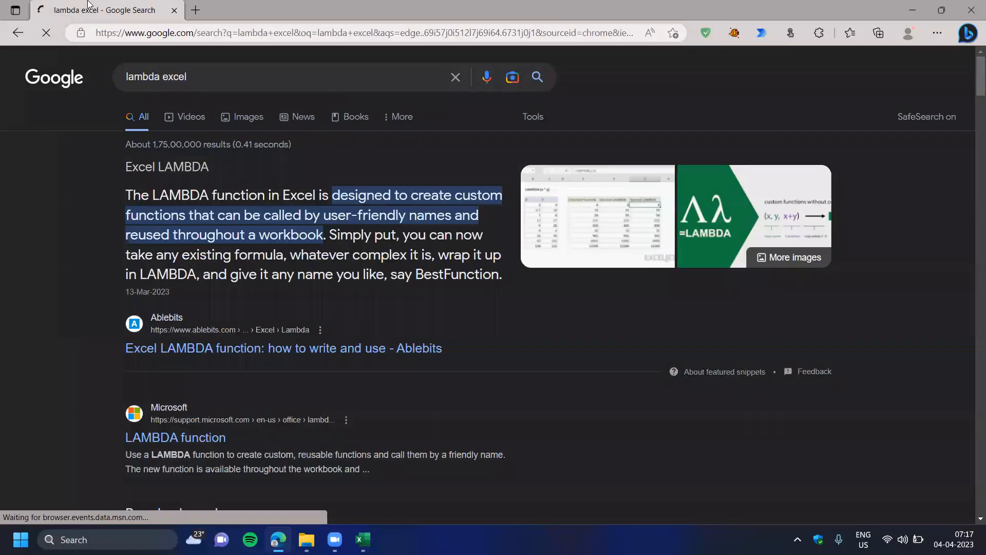
pyautogui.click(175, 437)
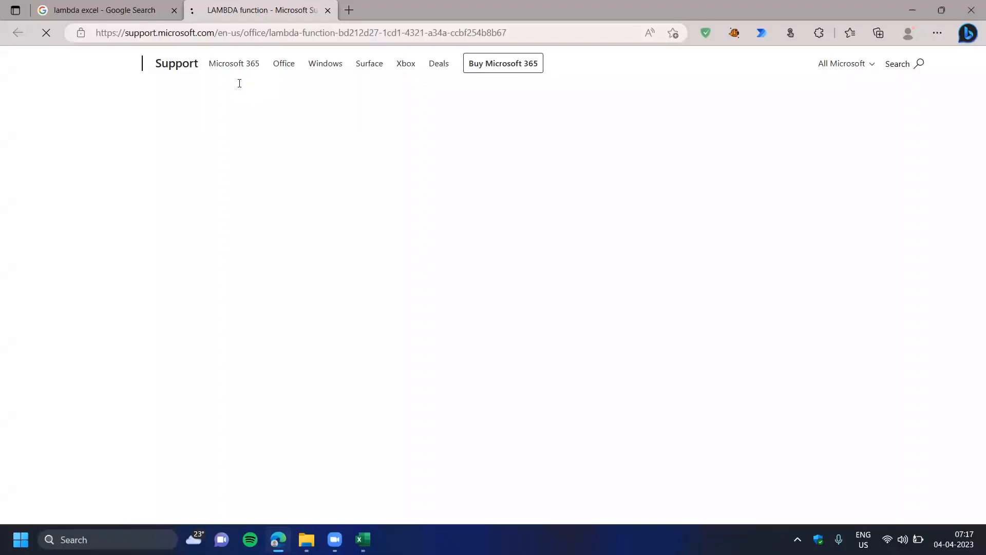
pyautogui.scroll(-2, 300, 219)
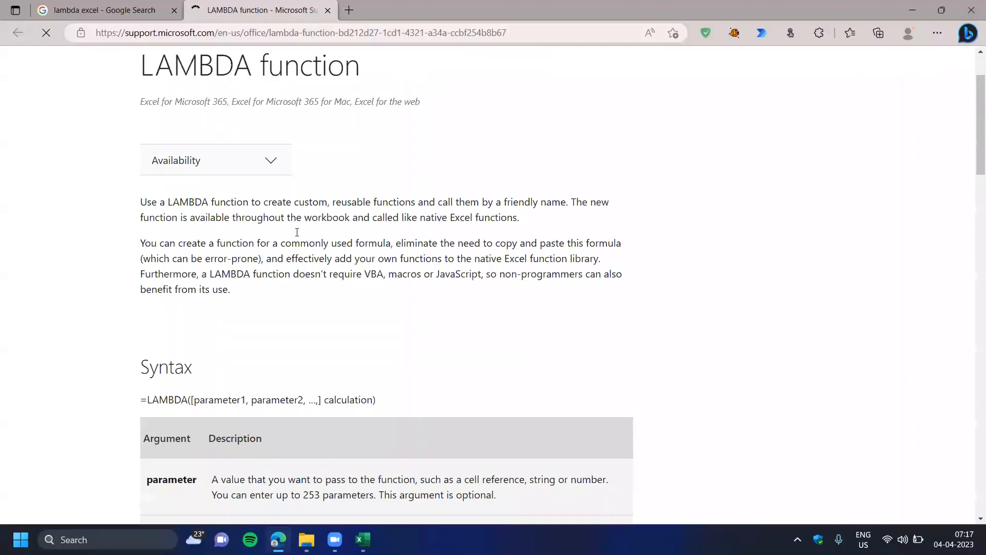
# Search for "lambda excel microsoft" and view the Tech Community article Announcing LAMBDAs to Production, closing the search results.
pyautogui.hotkey('ctrl', 'Tab')
pyautogui.write('microsoft')
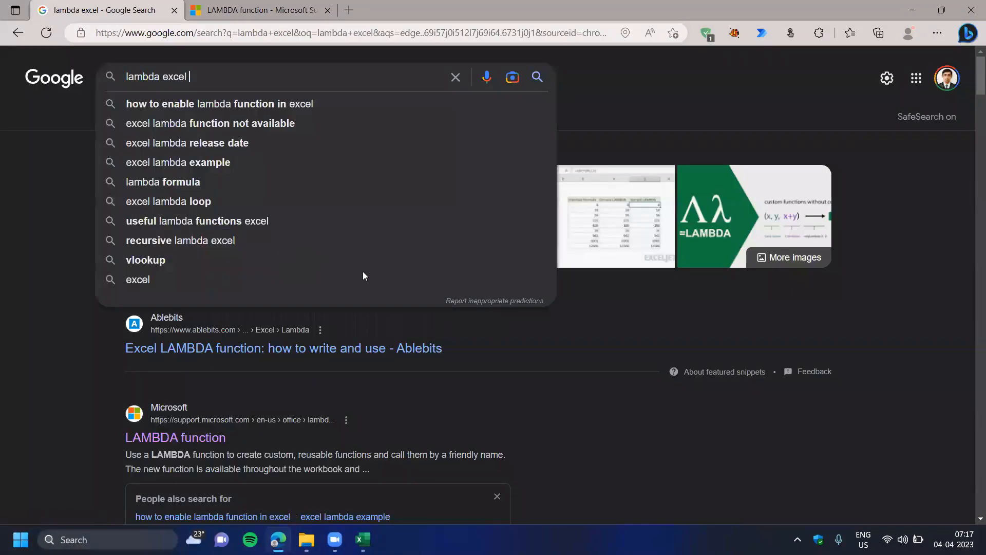
pyautogui.press('Return')
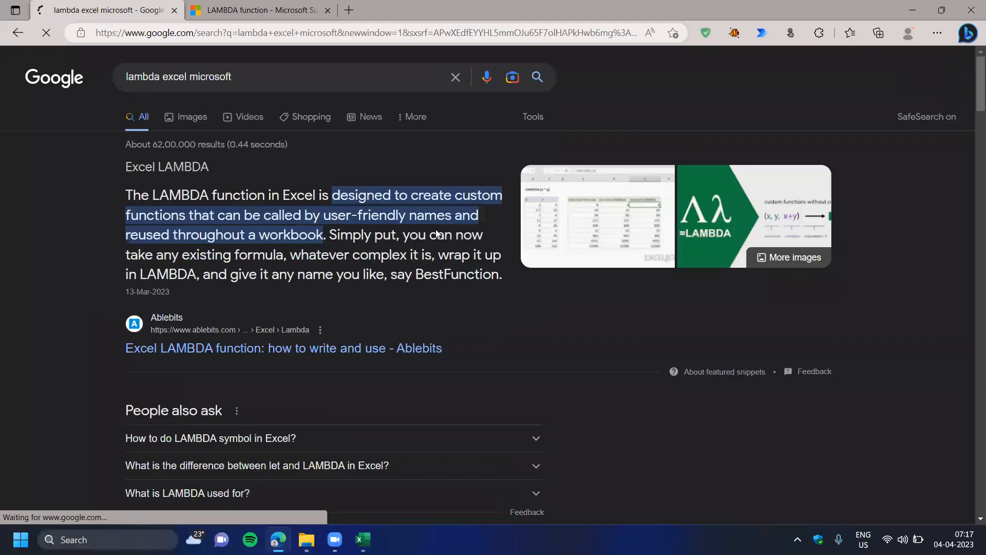
pyautogui.scroll(-1, 436, 232)
pyautogui.scroll(-5, 452, 256)
pyautogui.click(265, 177)
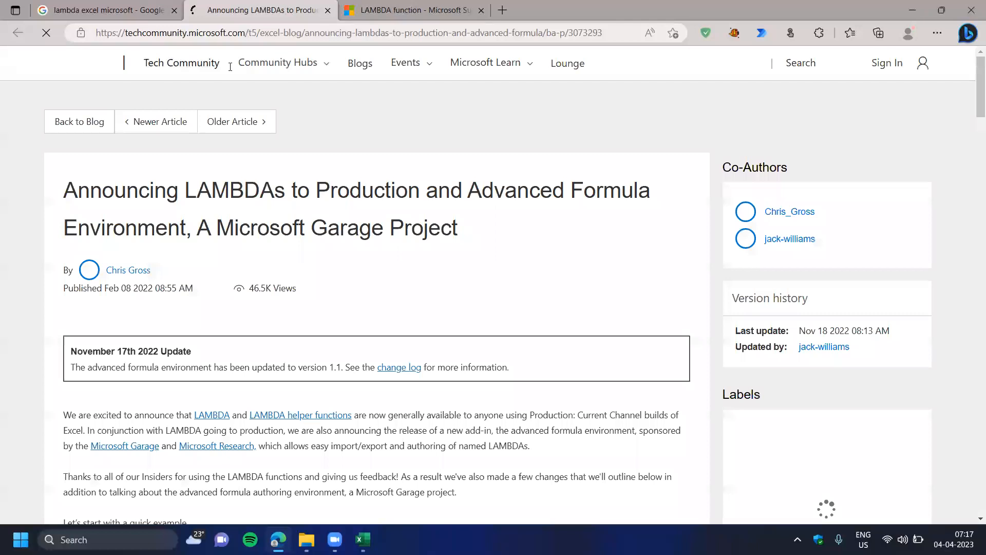
pyautogui.click(160, 4)
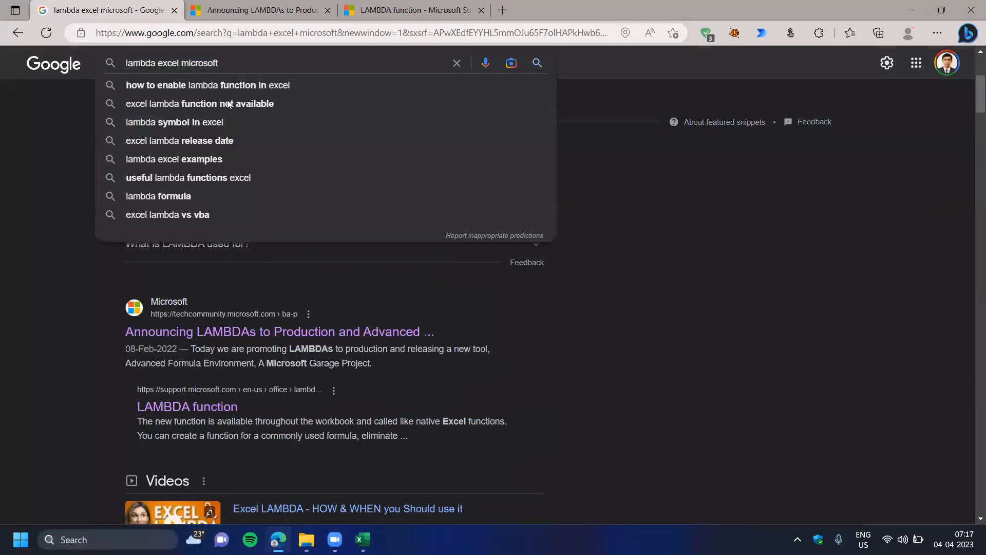
pyautogui.hotkey('ctrl', 'w')
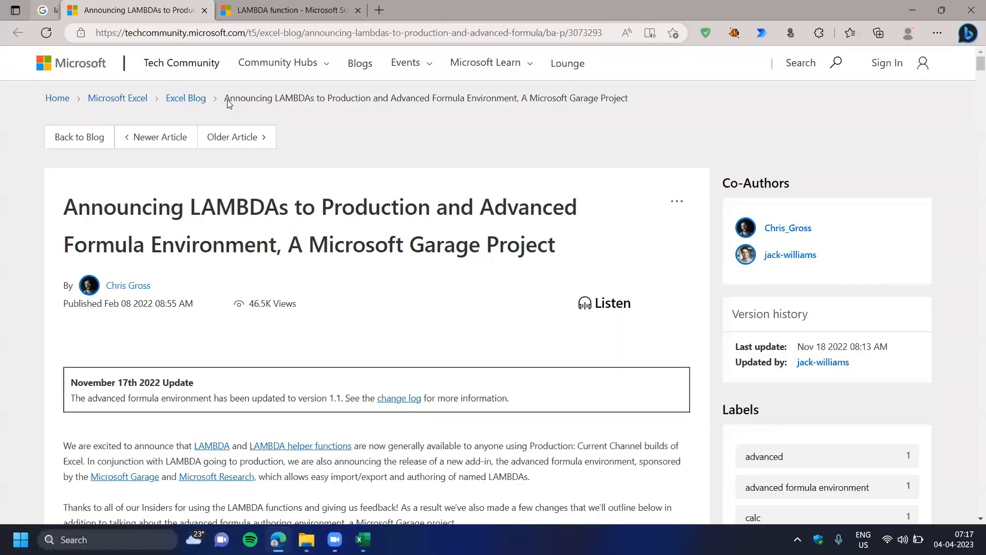
# Search for "microsoft twitter satya nadella" in an InPrivate window and view his LAMBDA tweet about Excel formulas, dismissing the notifications prompt.
pyautogui.hotkey('ctrl', 'shift', 'n')
pyautogui.write('m')
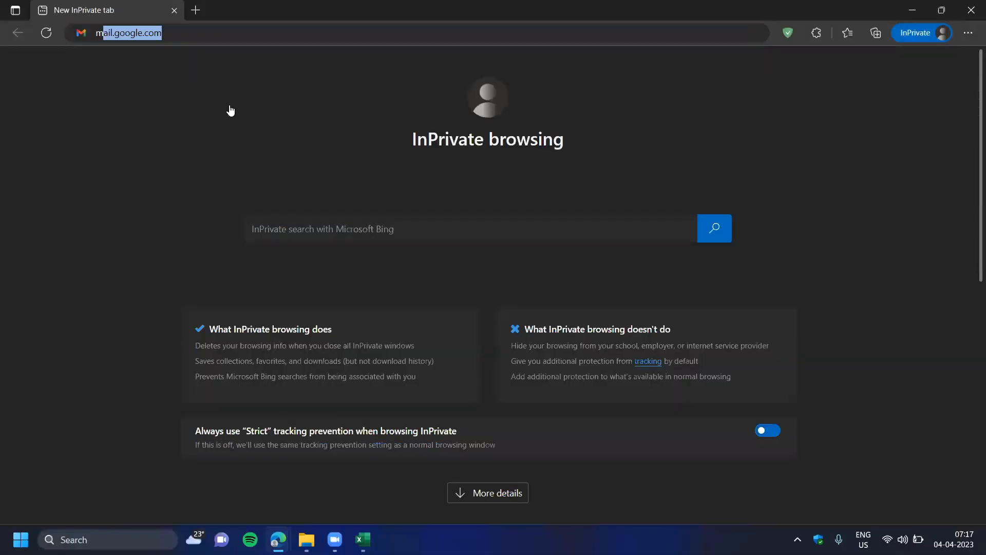
pyautogui.write('icrosoft twitter satya nadella')
pyautogui.press('Return')
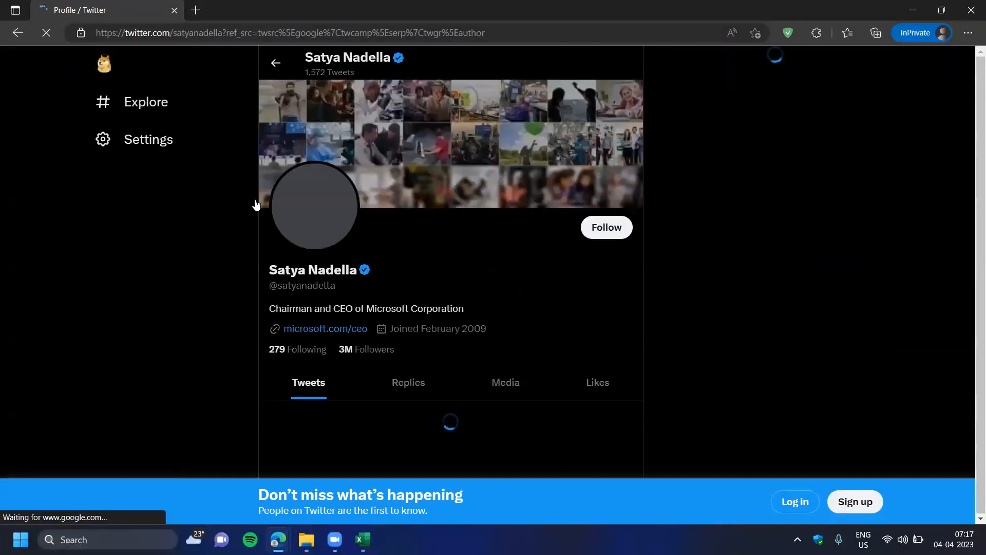
pyautogui.hotkey('alt', 'Left')
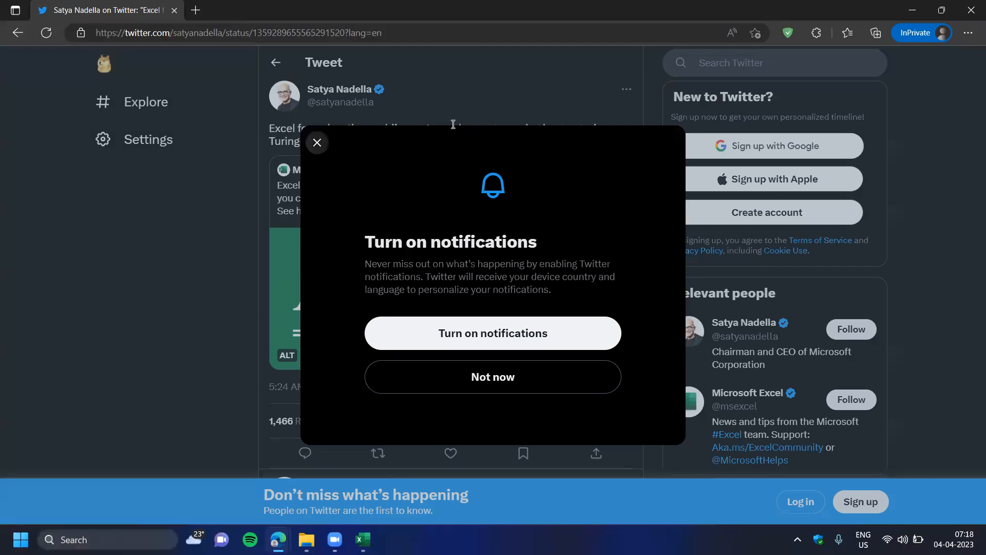
pyautogui.click(592, 124)
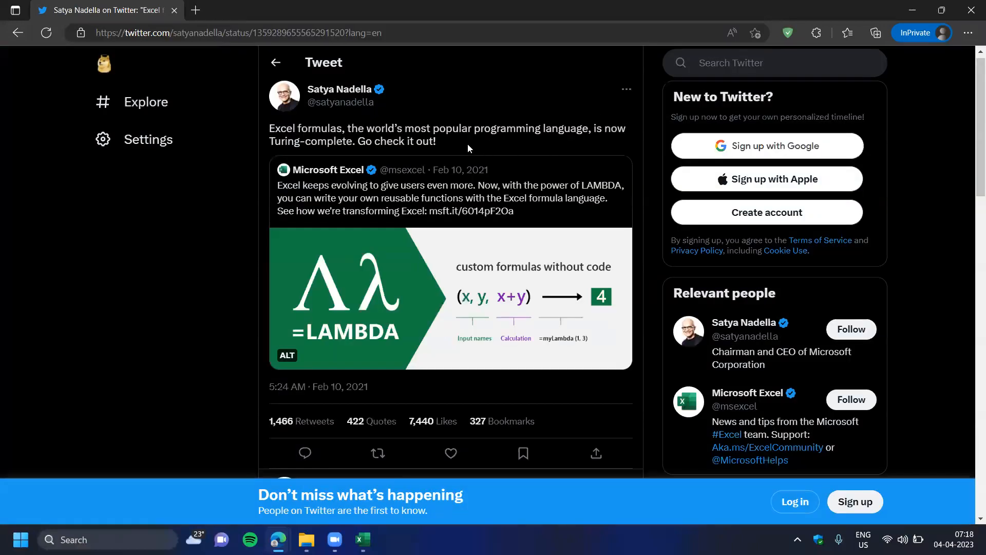
# Open the quoted Microsoft Excel tweet and follow its link to the Microsoft Research blog article on LAMBDA, reading the opening paragraphs.
pyautogui.moveTo(447, 144); pyautogui.dragTo(383, 201)
pyautogui.click(384, 202)
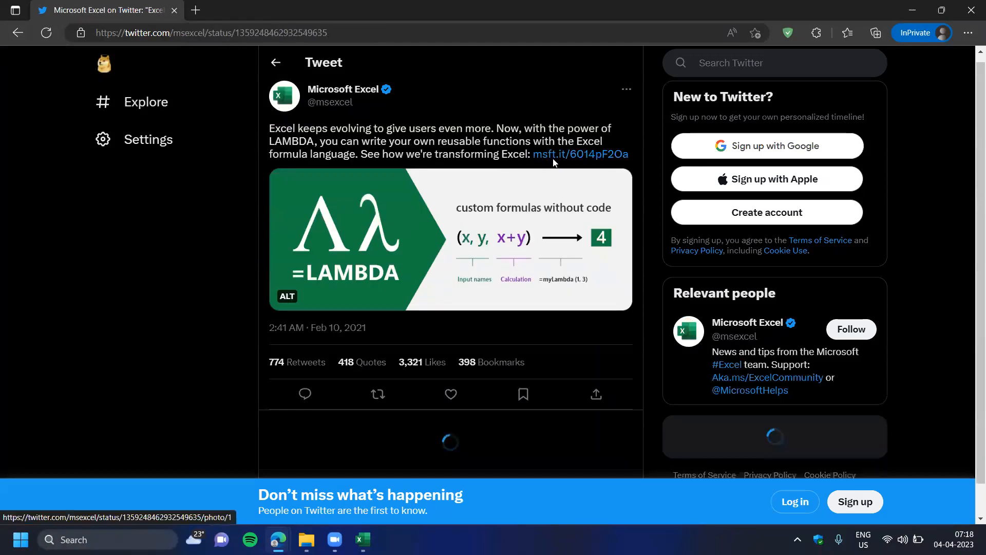
pyautogui.click(286, 300)
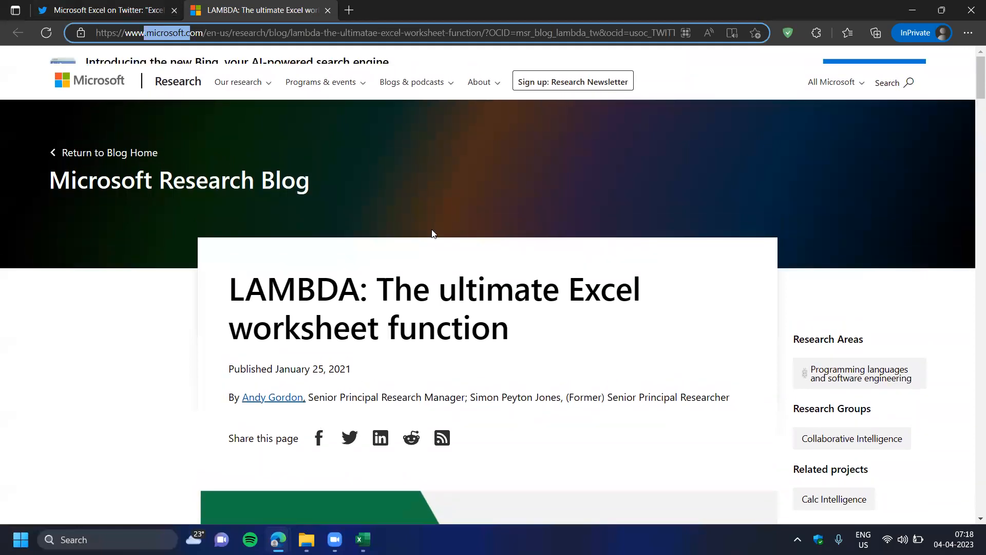
pyautogui.scroll(-5, 459, 261)
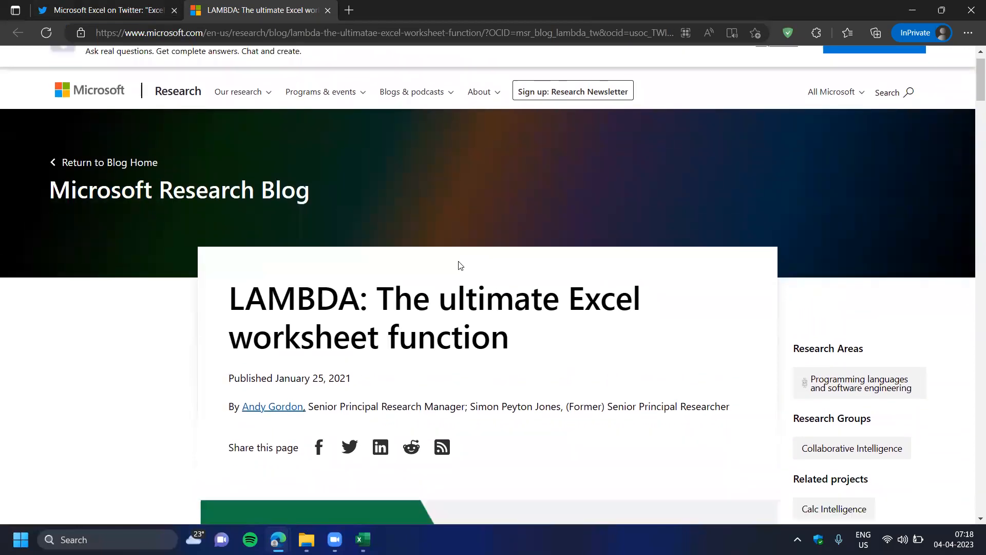
pyautogui.scroll(-1, 459, 261)
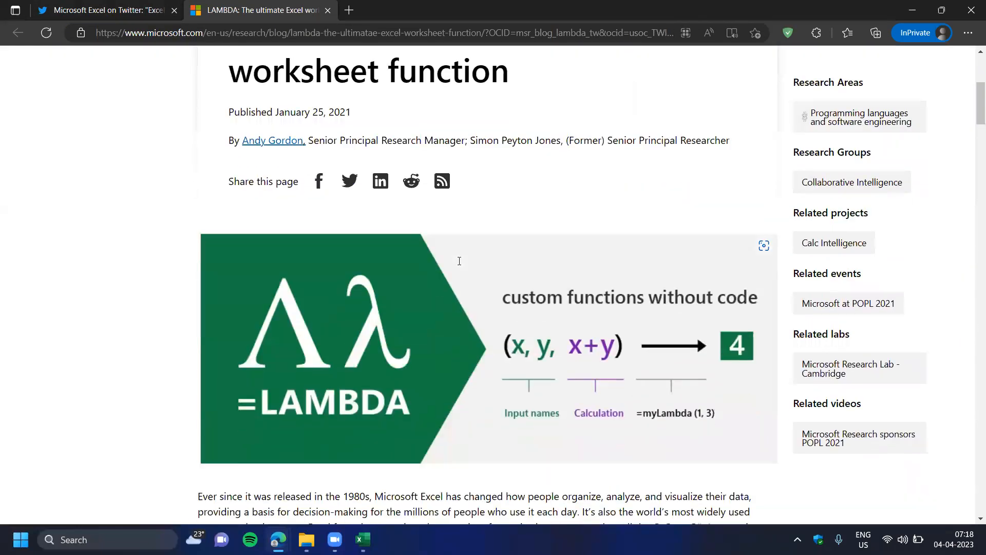
pyautogui.scroll(-3, 460, 265)
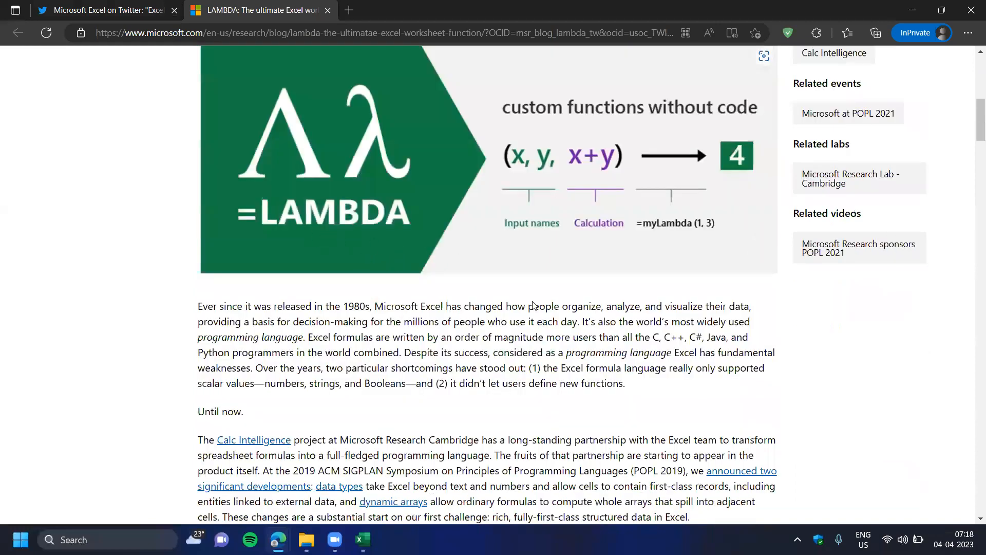
pyautogui.scroll(-3, 475, 315)
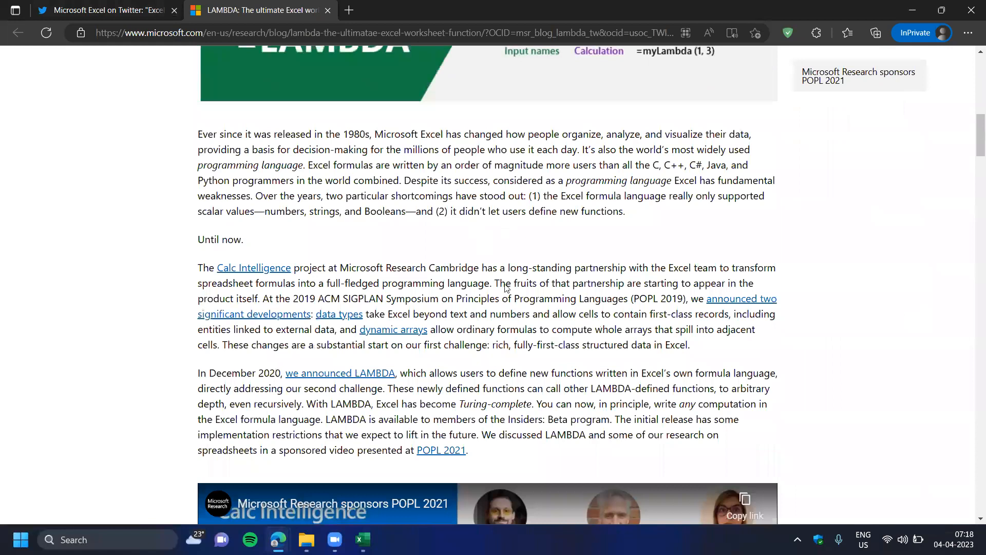
pyautogui.scroll(-1, 577, 247)
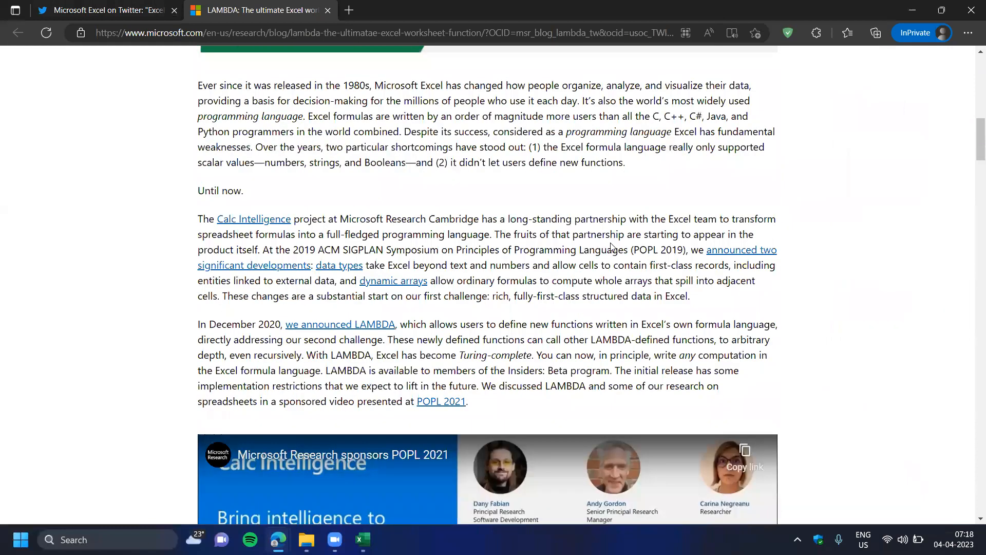
pyautogui.scroll(2, 633, 245)
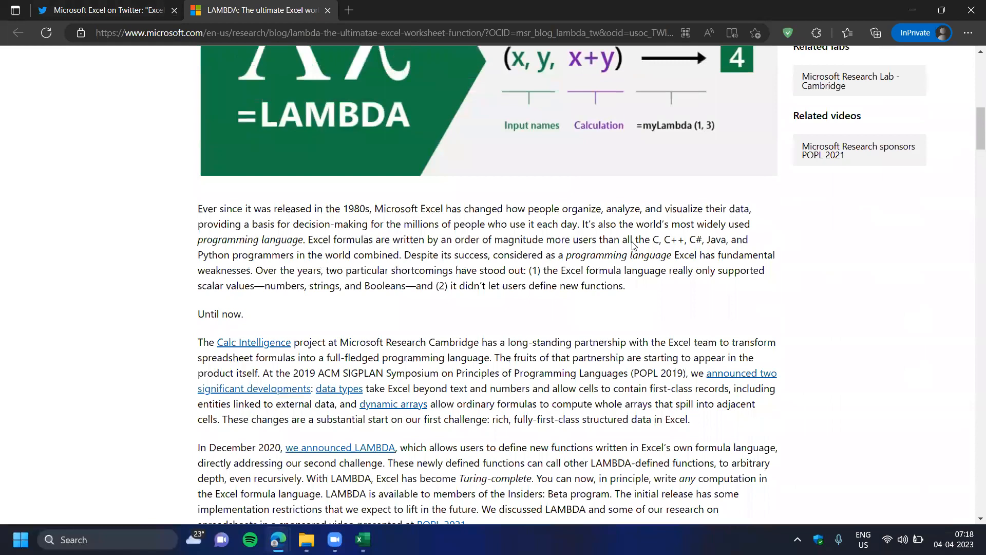
# Highlight the article's sentence comparing Excel formula users with C, C++, C#, Java and Python programmers, and the phrase "programming language".
pyautogui.moveTo(308, 240); pyautogui.dragTo(399, 256)
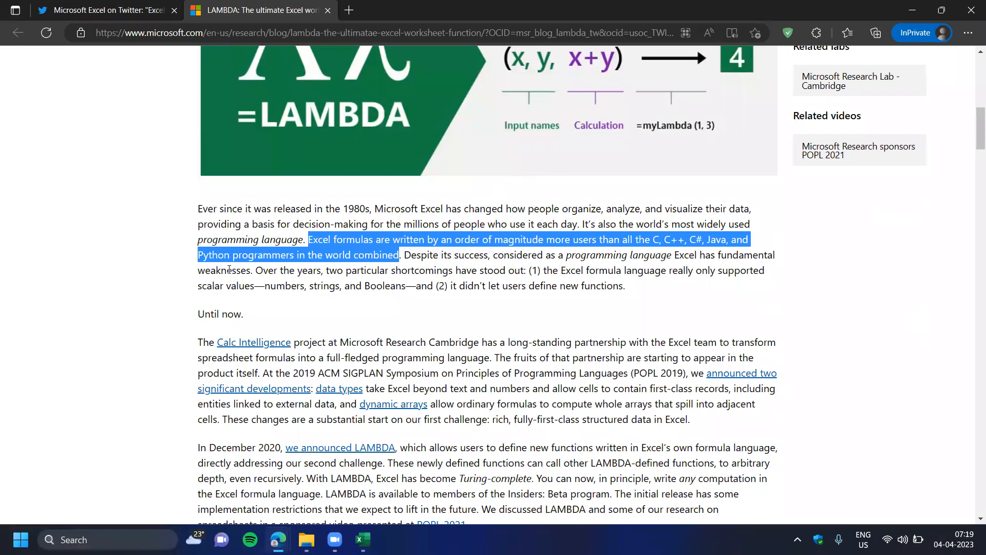
pyautogui.moveTo(198, 240); pyautogui.dragTo(307, 240)
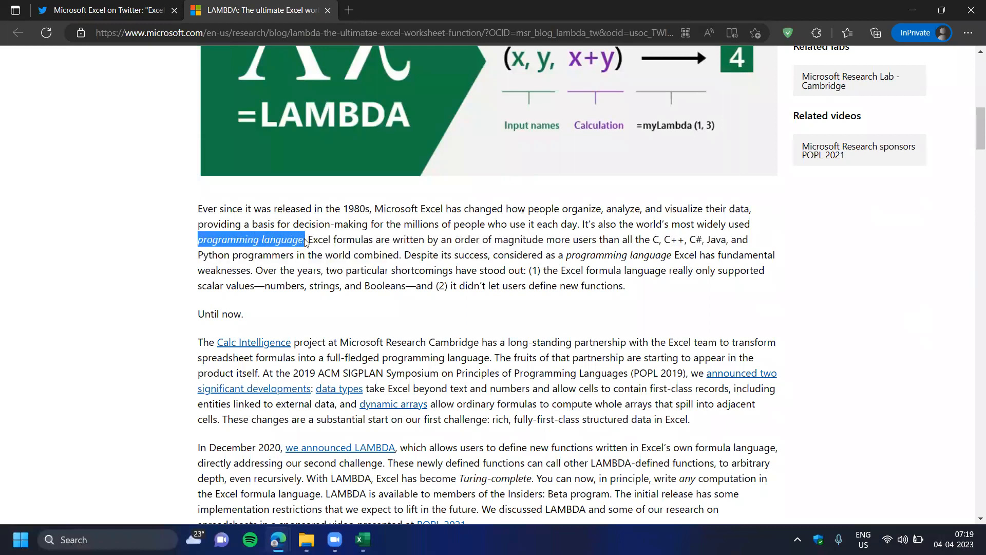
pyautogui.click(118, 292)
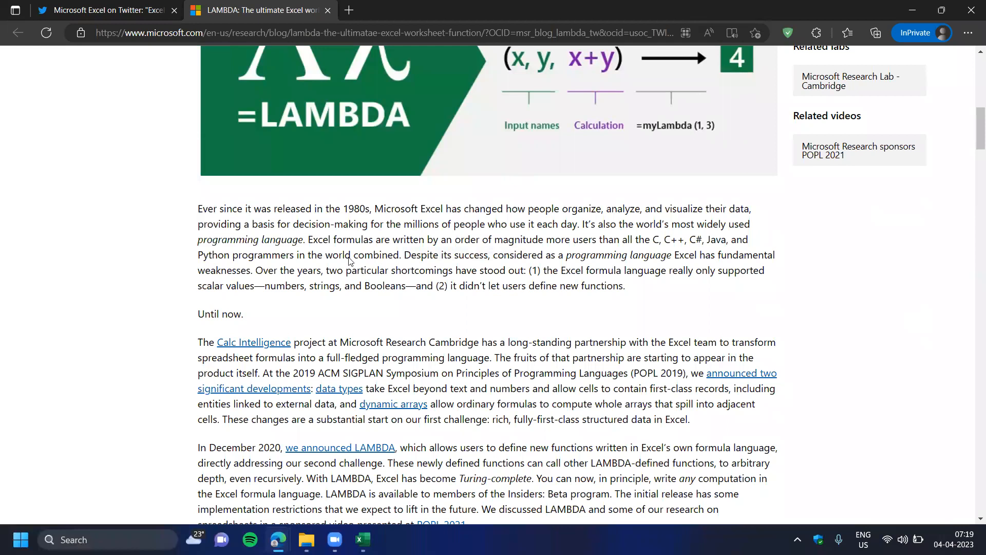
# Switch to the Sample - Superstore workbook in Excel and select the Row ID heading in cell A1.
pyautogui.scroll(1, 350, 255)
pyautogui.scroll(3, 351, 255)
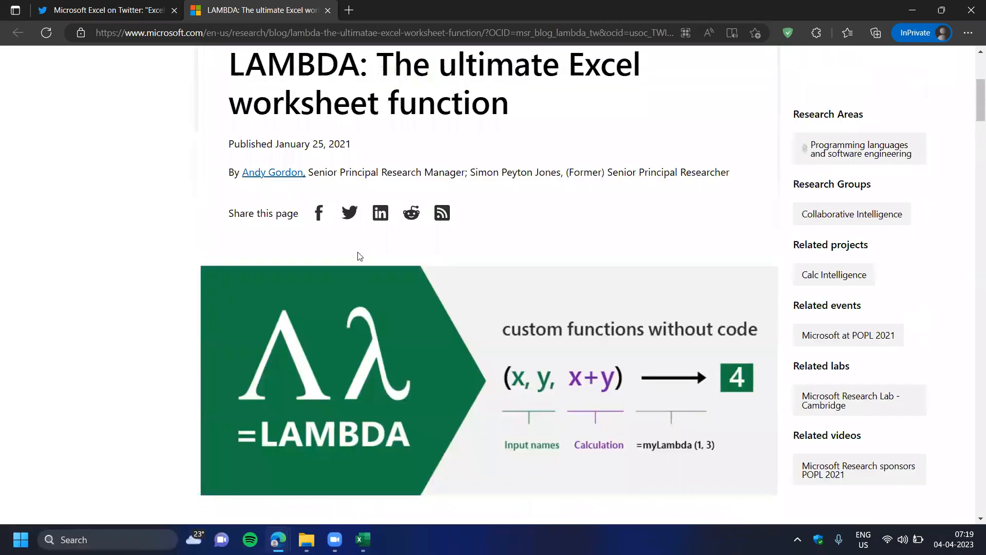
pyautogui.scroll(1, 359, 256)
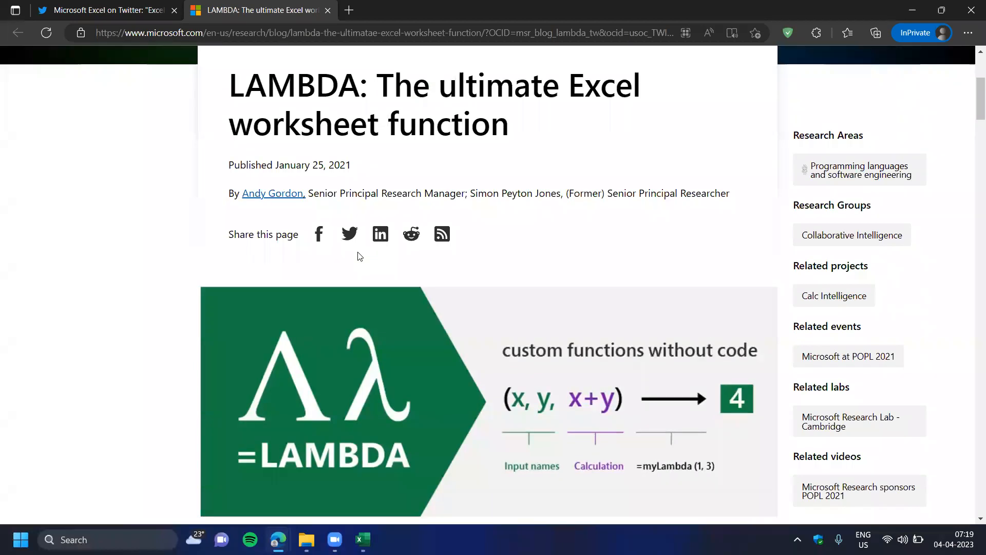
pyautogui.scroll(1, 360, 256)
pyautogui.click(363, 540)
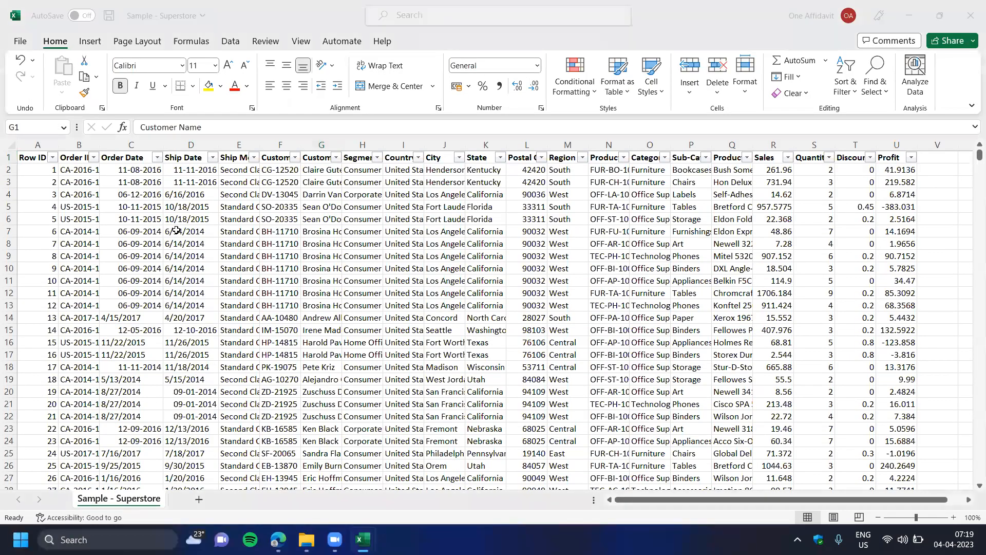
pyautogui.hotkey('ctrl', 'Home')
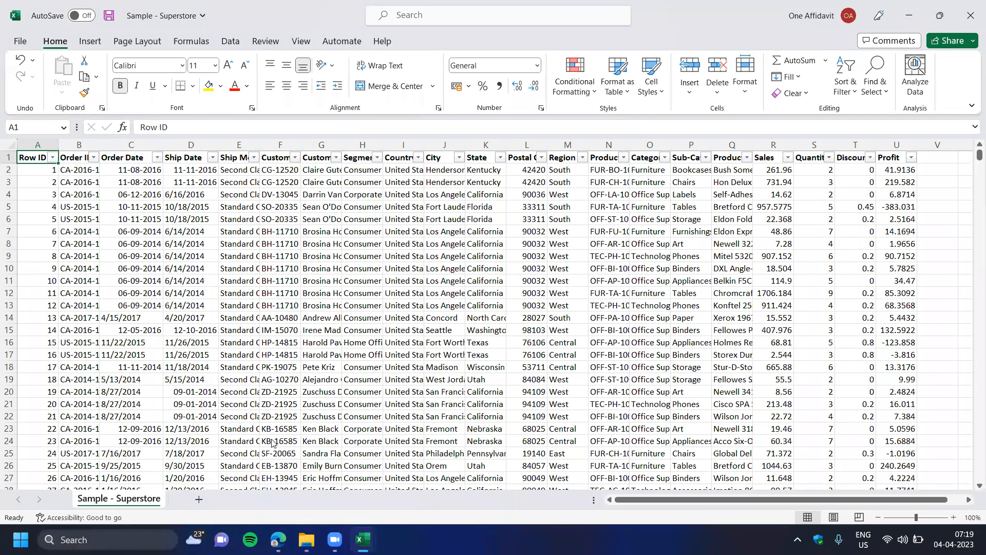
# Return to the LAMBDA article in Edge and reread its opening paragraph, highlighting the text up to the comparison with other programming languages.
pyautogui.click(278, 539)
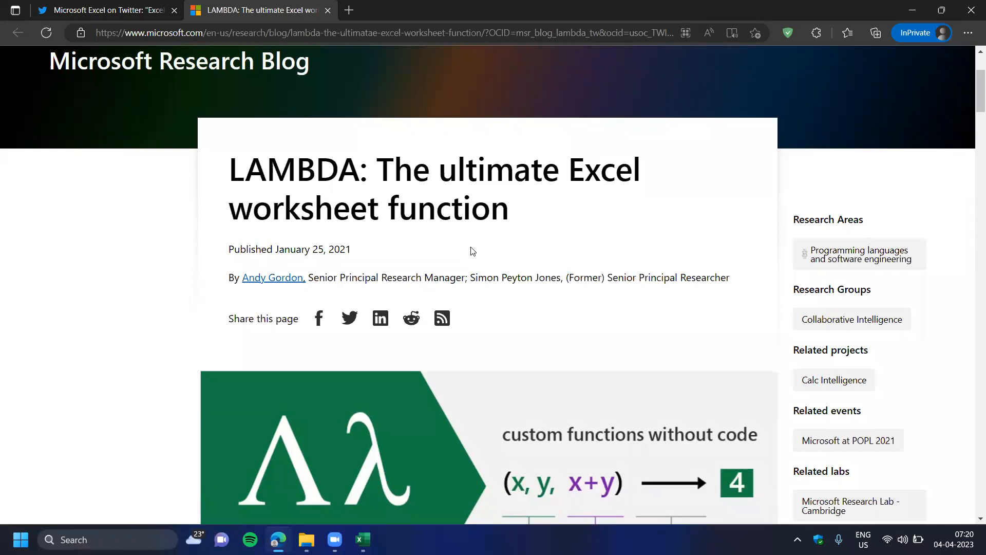
pyautogui.scroll(-3, 472, 251)
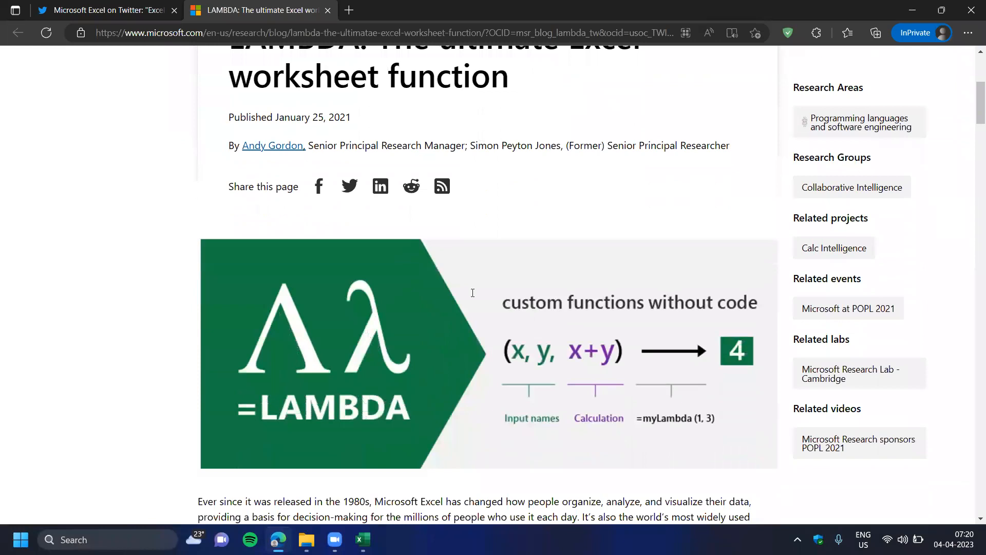
pyautogui.scroll(-2, 448, 287)
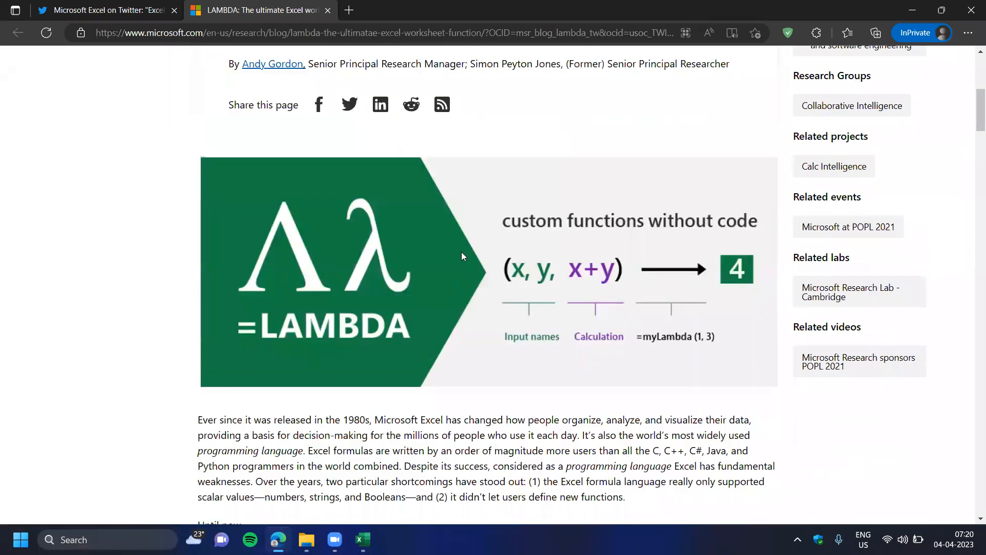
pyautogui.scroll(-5, 462, 252)
pyautogui.scroll(2, 463, 255)
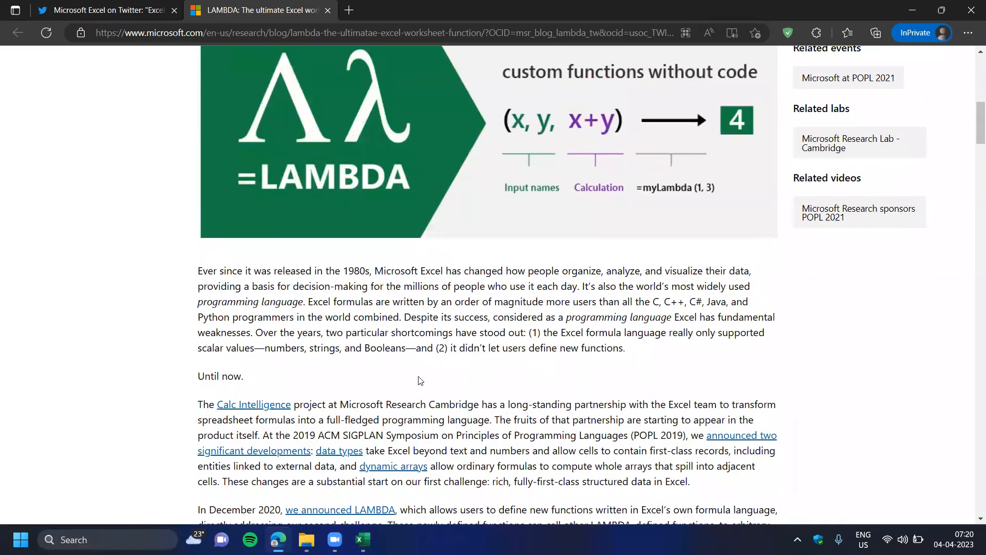
pyautogui.moveTo(200, 271); pyautogui.dragTo(415, 317)
pyautogui.click(308, 466)
# Switch to the Sample - Superstore workbook and convert range A1:U9995 into a table with headers, using a plain unshaded table style.
pyautogui.moveTo(363, 540)
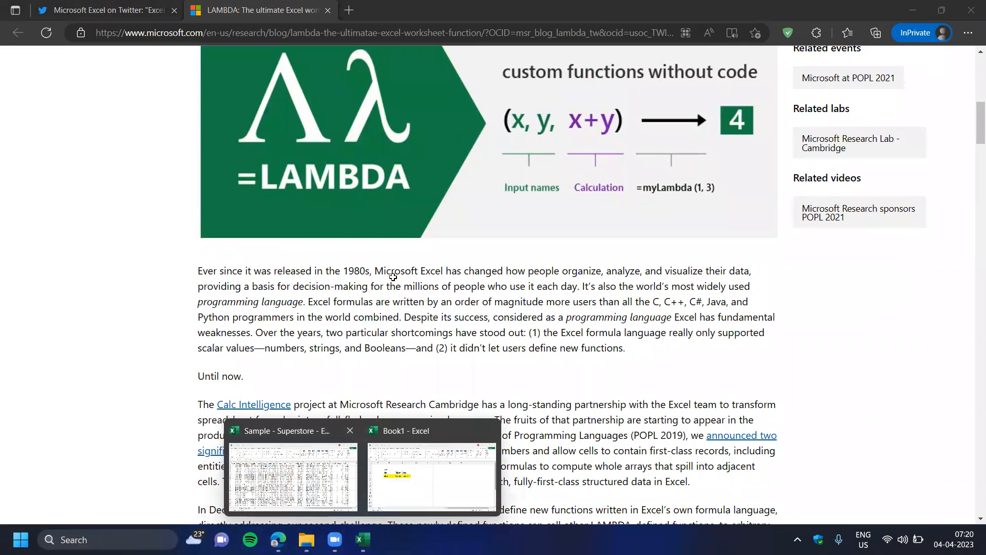
pyautogui.hotkey('alt', 'Tab')
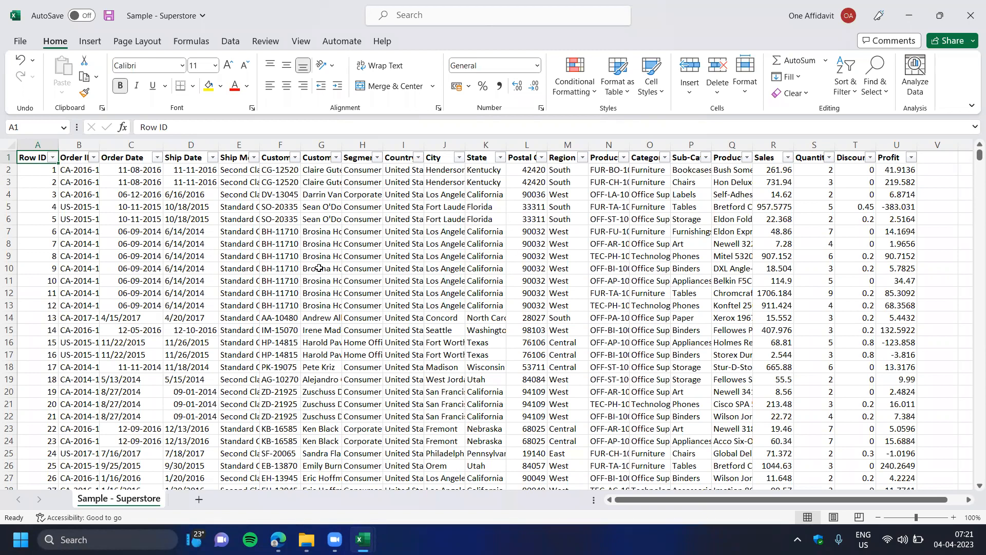
pyautogui.click(444, 268)
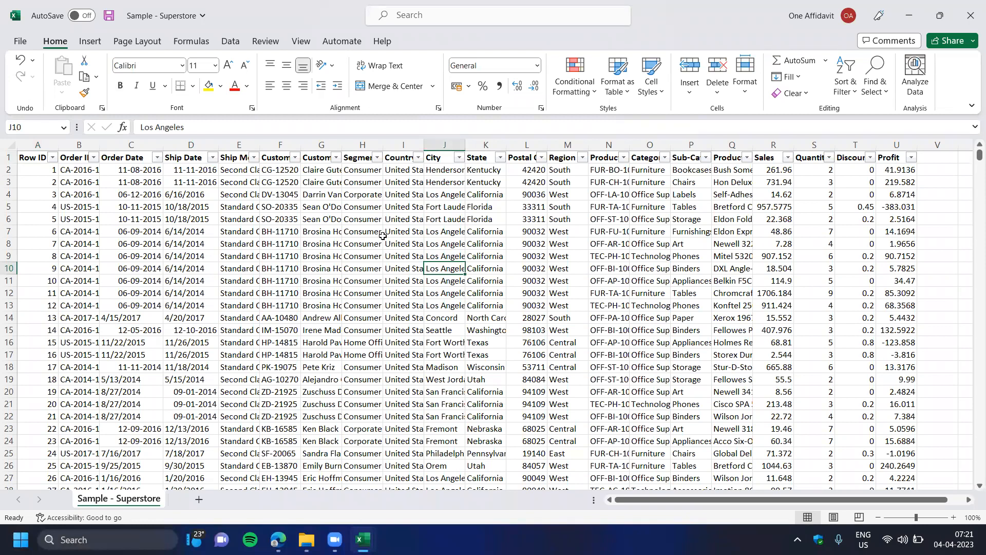
pyautogui.click(395, 222)
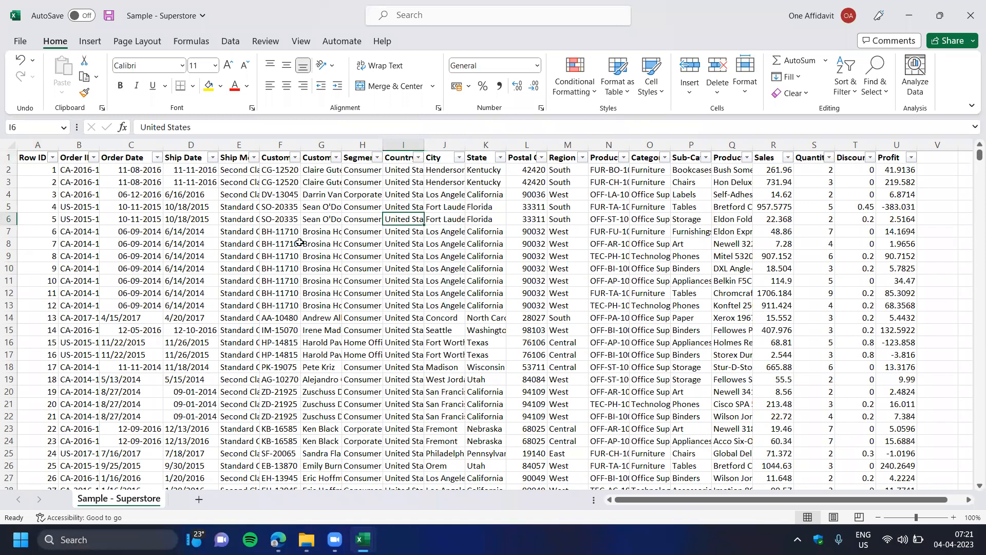
pyautogui.click(242, 253)
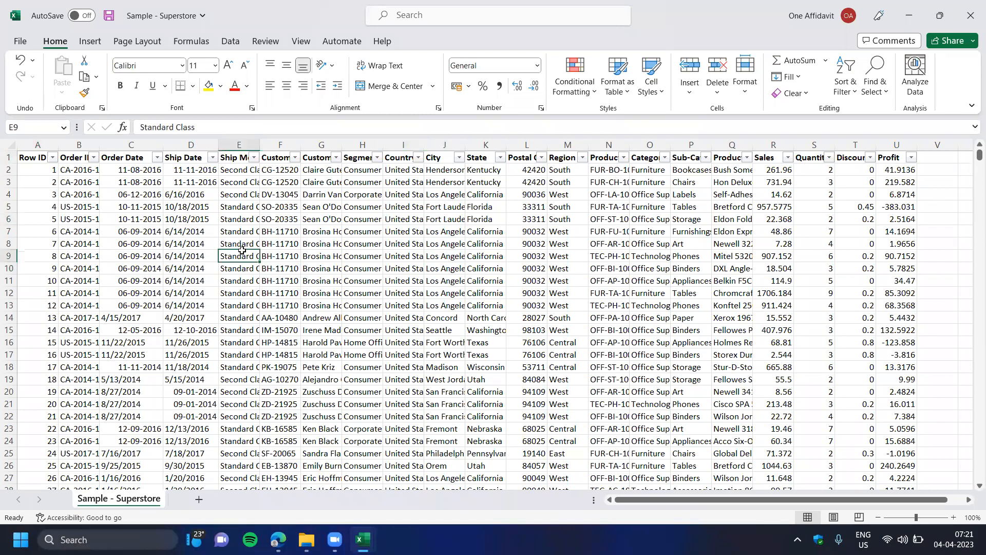
pyautogui.hotkey('ctrl', 'a')
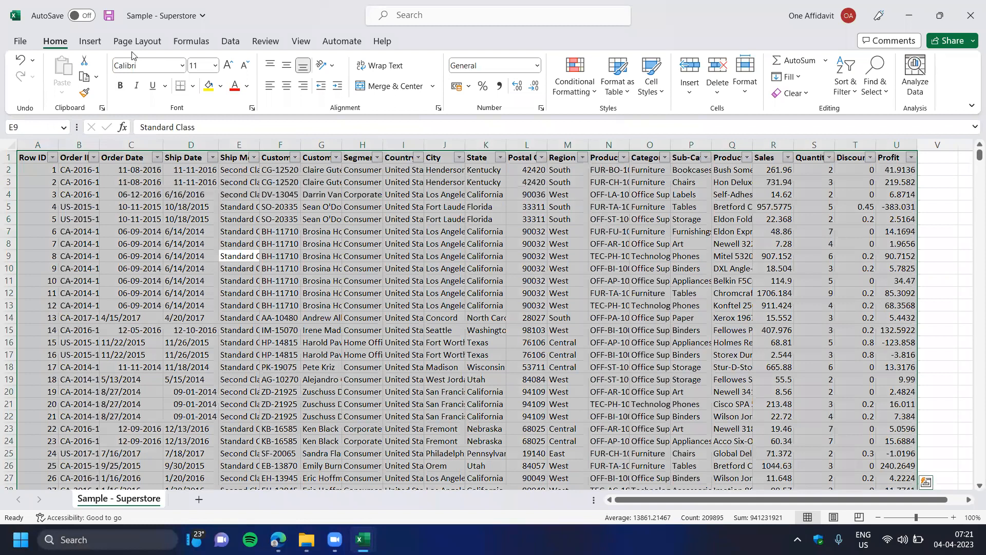
pyautogui.click(89, 46)
pyautogui.hotkey('ctrl', 't')
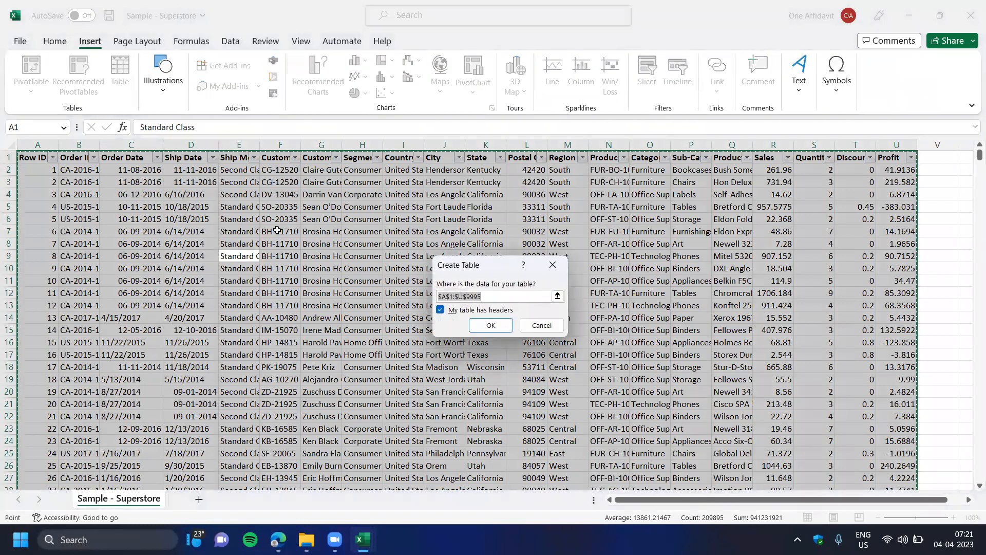
pyautogui.press('Return')
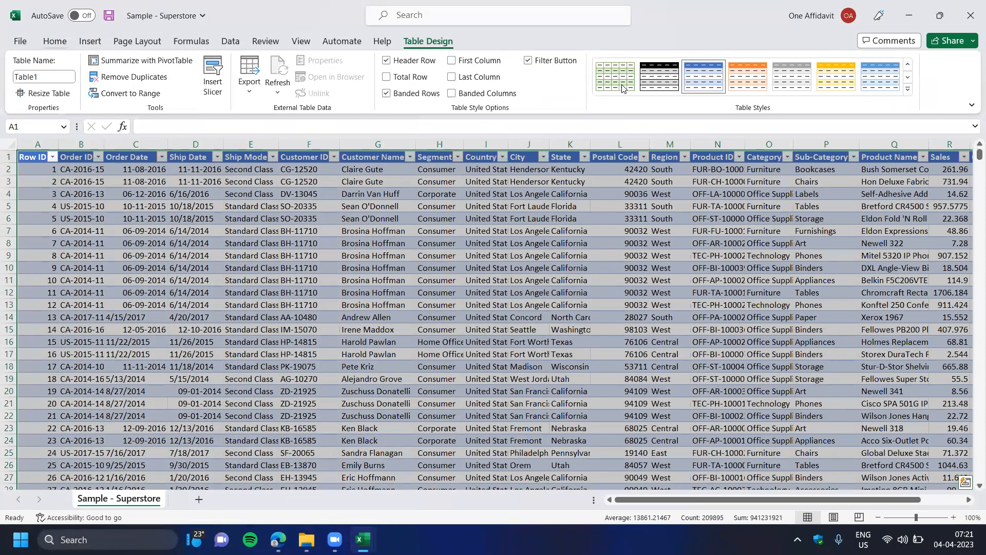
pyautogui.click(607, 92)
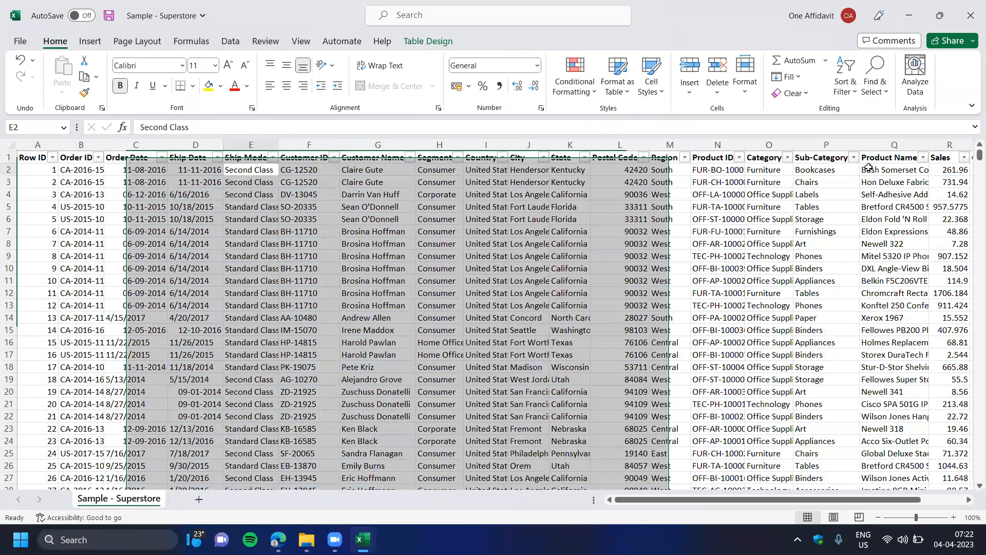
# Look across the table's columns through Sales and Quantity to Profit, and return to the Ship Mode value in cell E2.
pyautogui.press('Right')
pyautogui.hotkey('ctrl', 'Right')
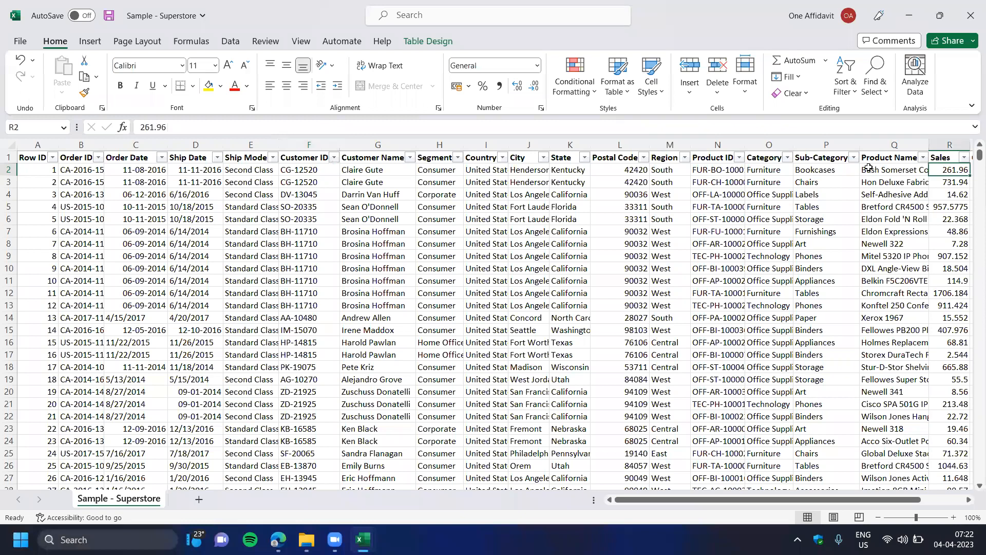
pyautogui.press('Right')
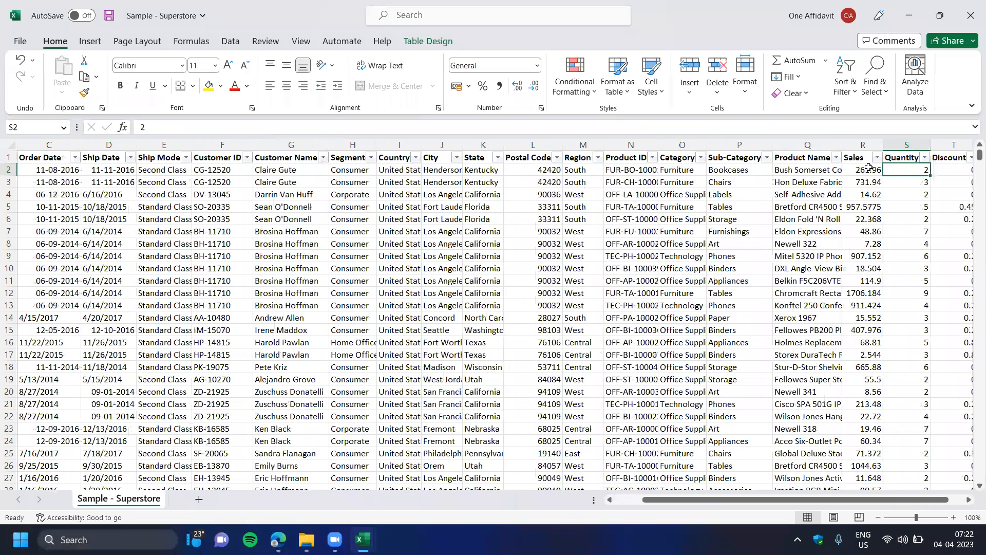
pyautogui.press('Left')
pyautogui.press('Right')
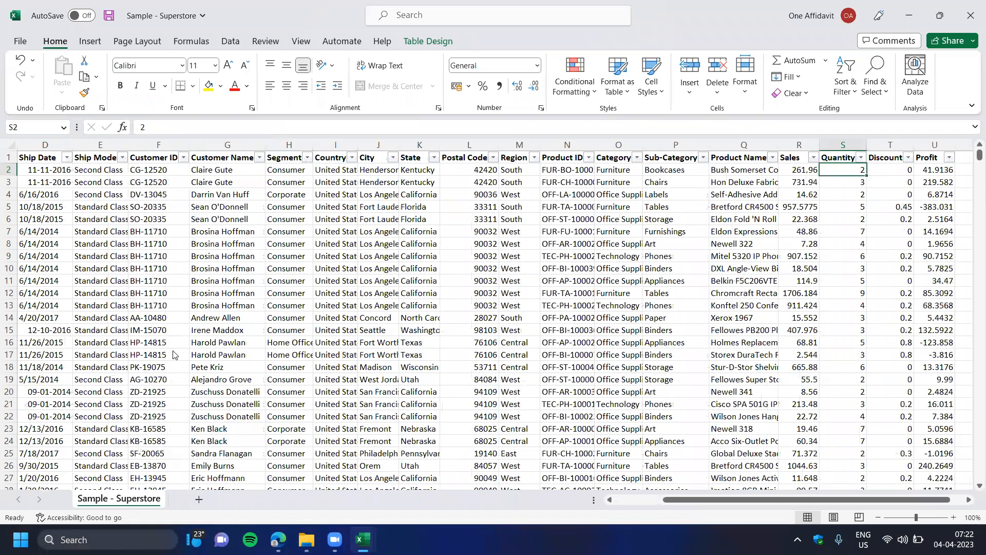
pyautogui.press('Left')
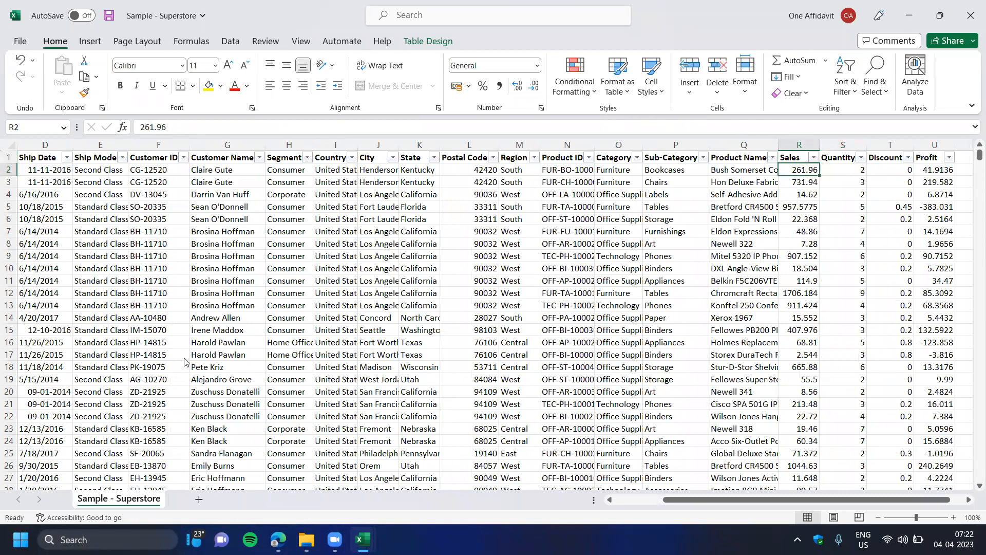
pyautogui.press('Right')
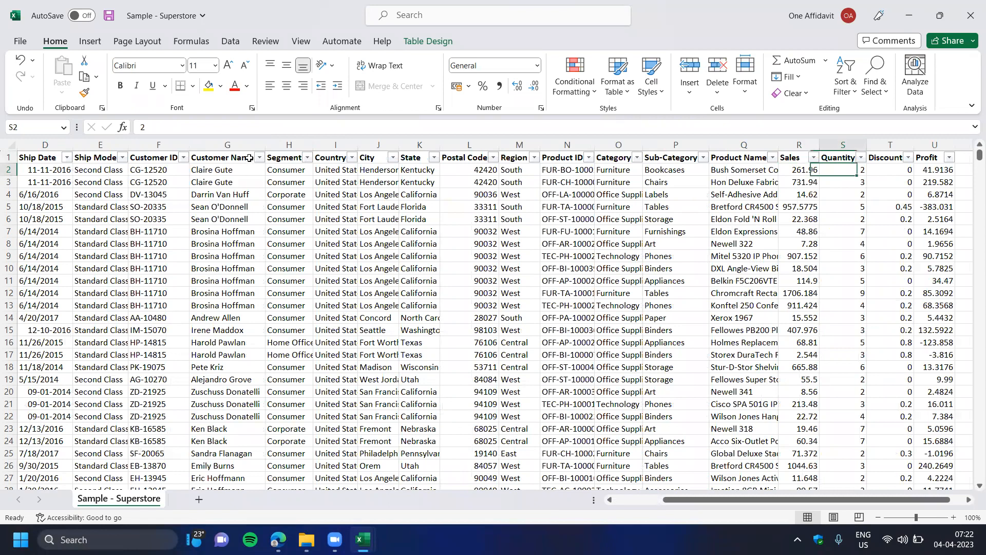
pyautogui.hscroll(-3, 255, 253)
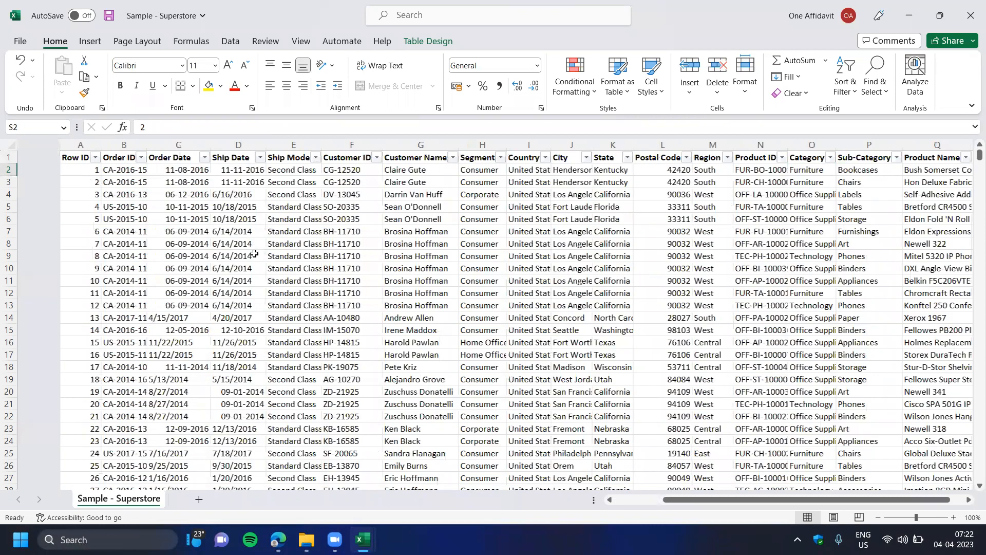
pyautogui.click(247, 172)
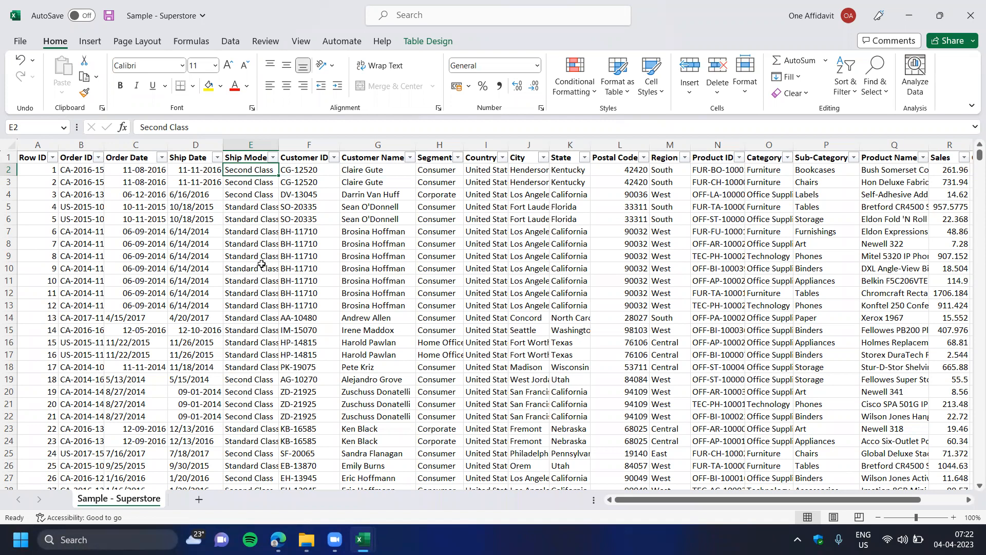
pyautogui.click(92, 41)
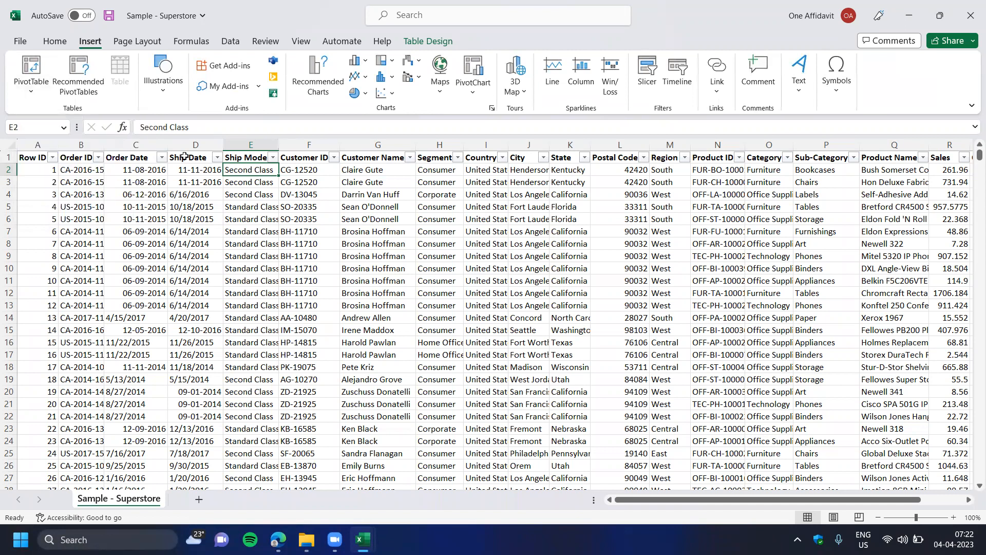
pyautogui.click(42, 160)
pyautogui.keyDown('shift'); pyautogui.click(437, 367); pyautogui.keyUp('shift')
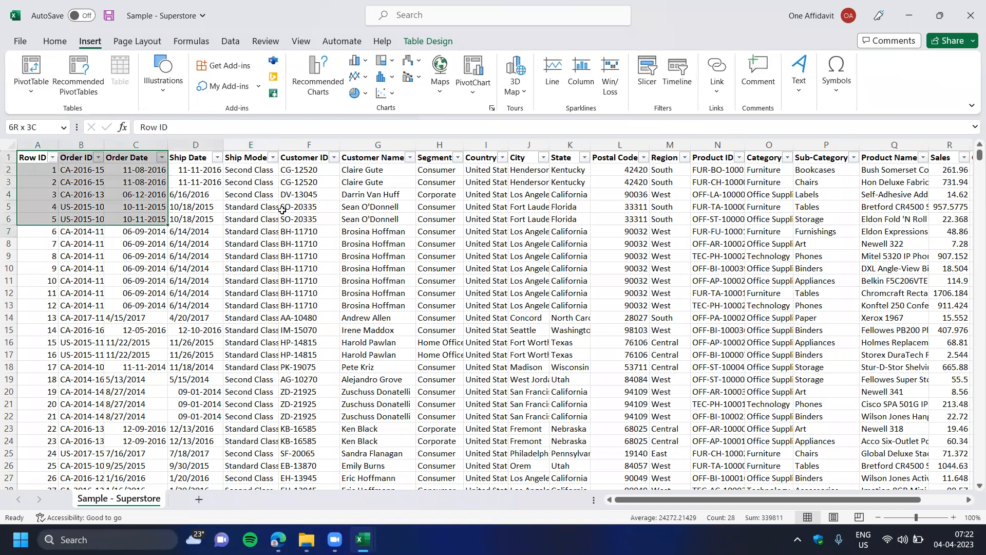
pyautogui.click(252, 179)
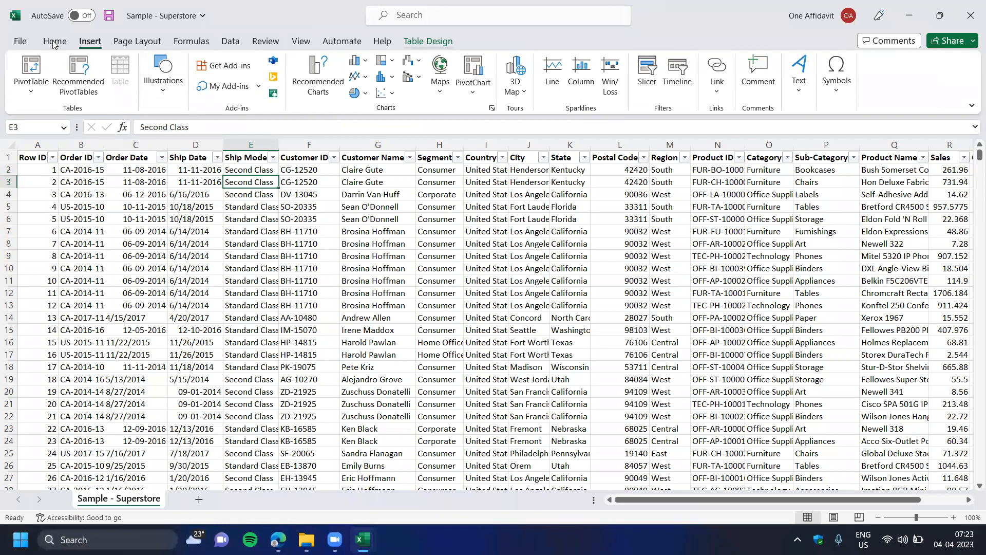
# Examine the PivotTable data source options available for the table, with the Ship Mode value in cell E4 selected.
pyautogui.click(428, 41)
pyautogui.scroll(10, 35, 103)
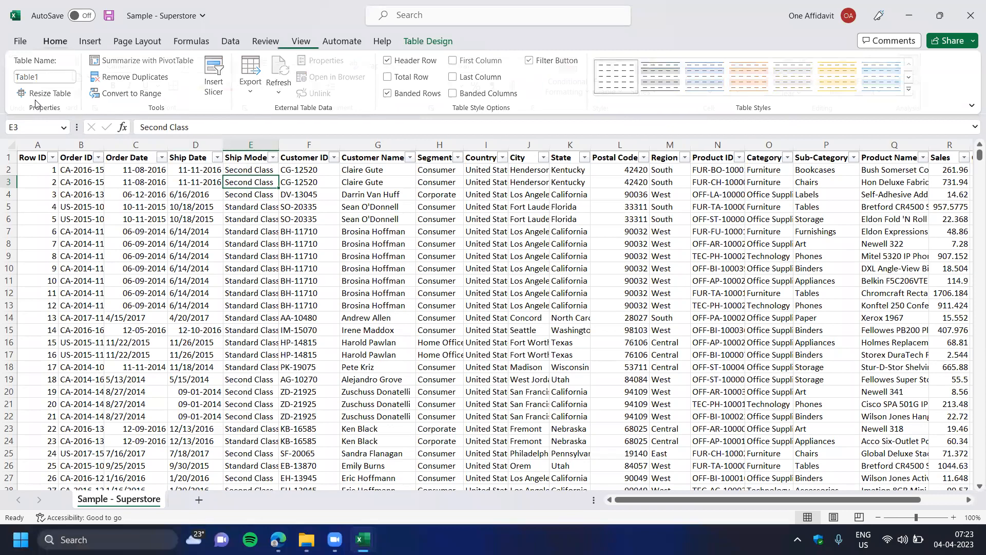
pyautogui.scroll(-1, 34, 103)
pyautogui.click(31, 90)
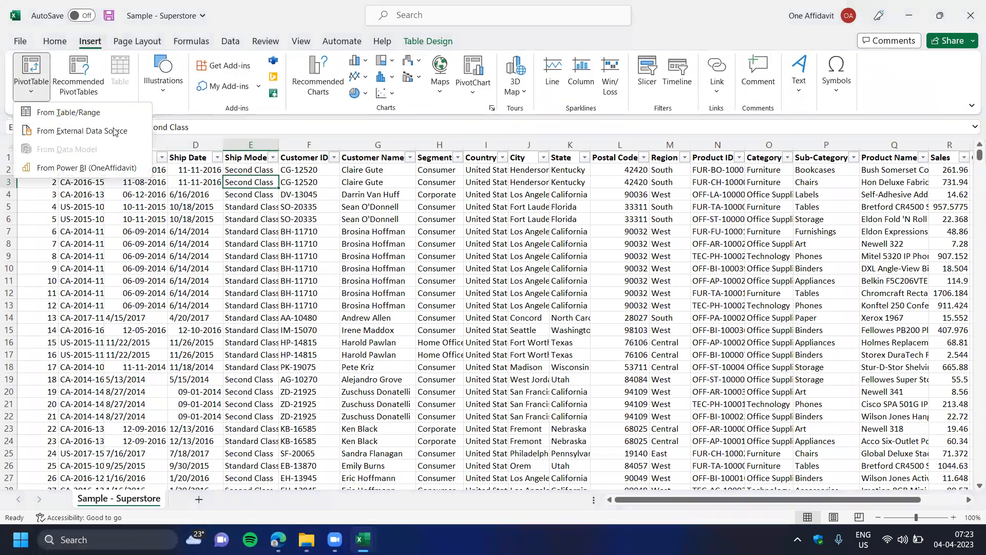
pyautogui.click(29, 87)
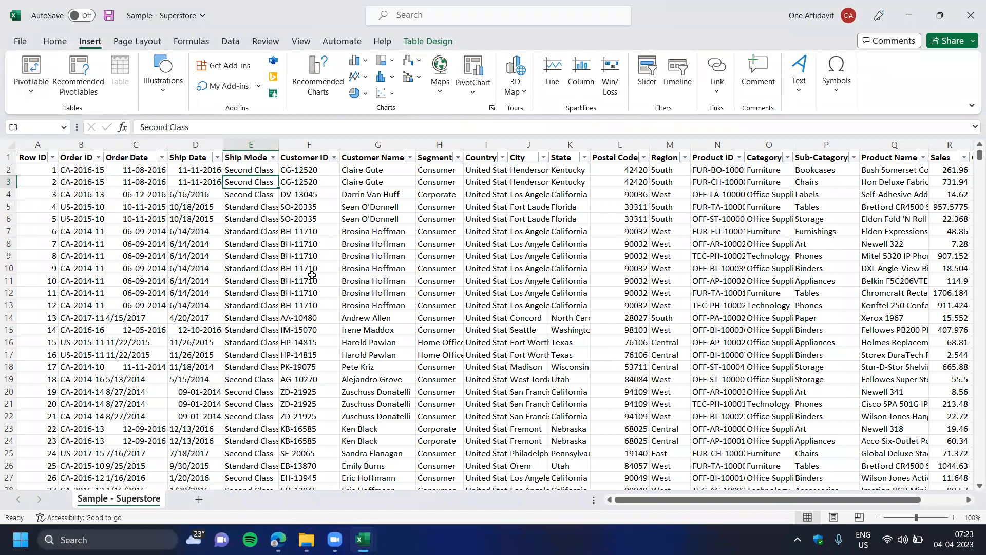
pyautogui.click(262, 246)
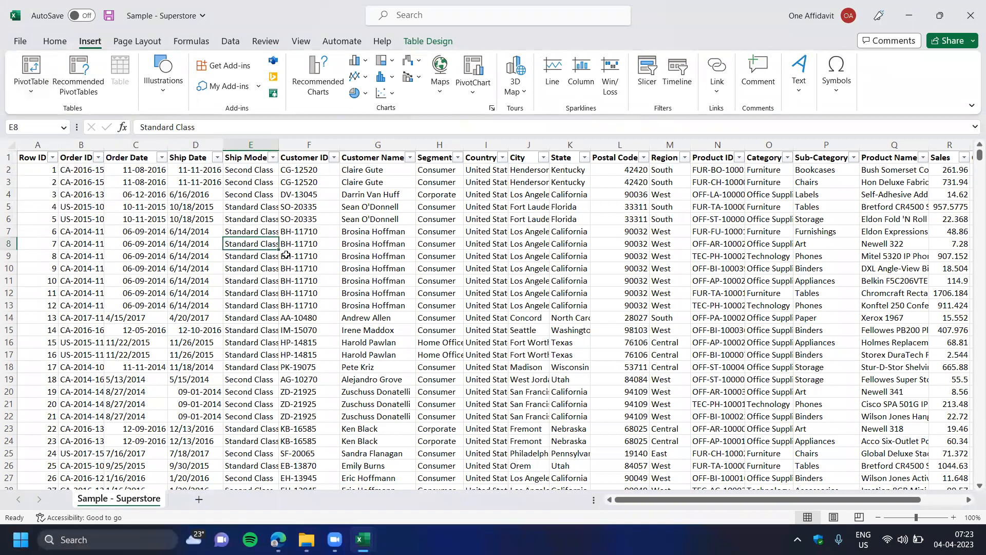
pyautogui.click(259, 194)
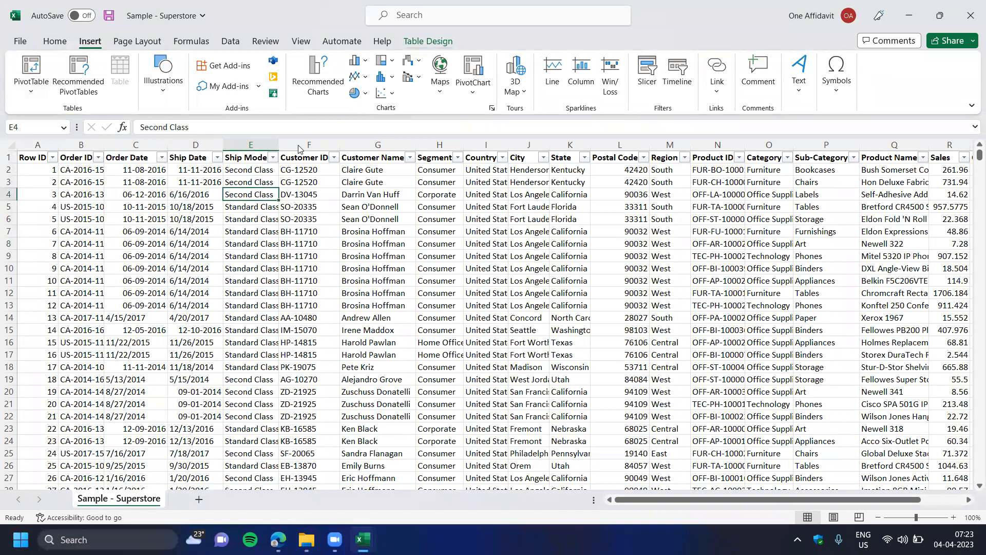
pyautogui.click(428, 41)
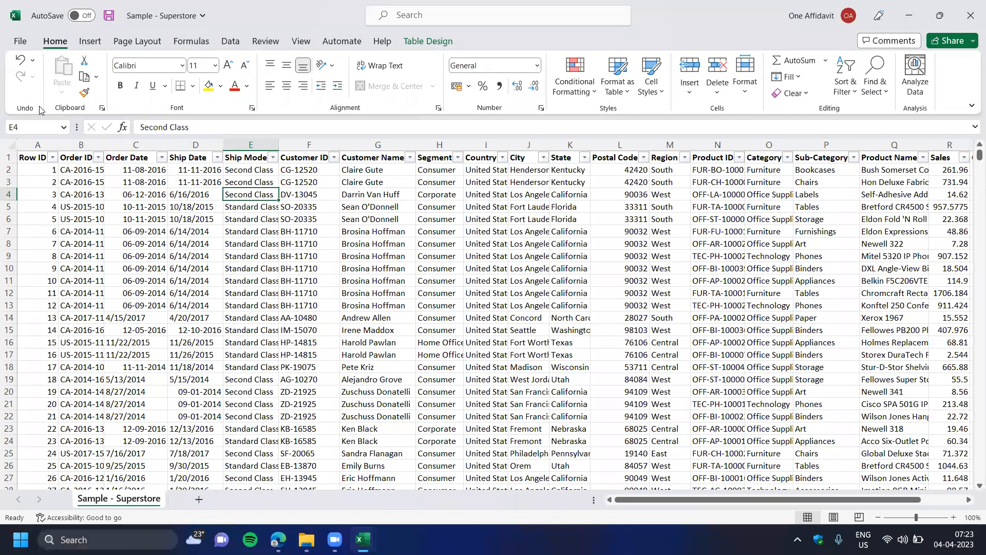
pyautogui.scroll(-1, 35, 91)
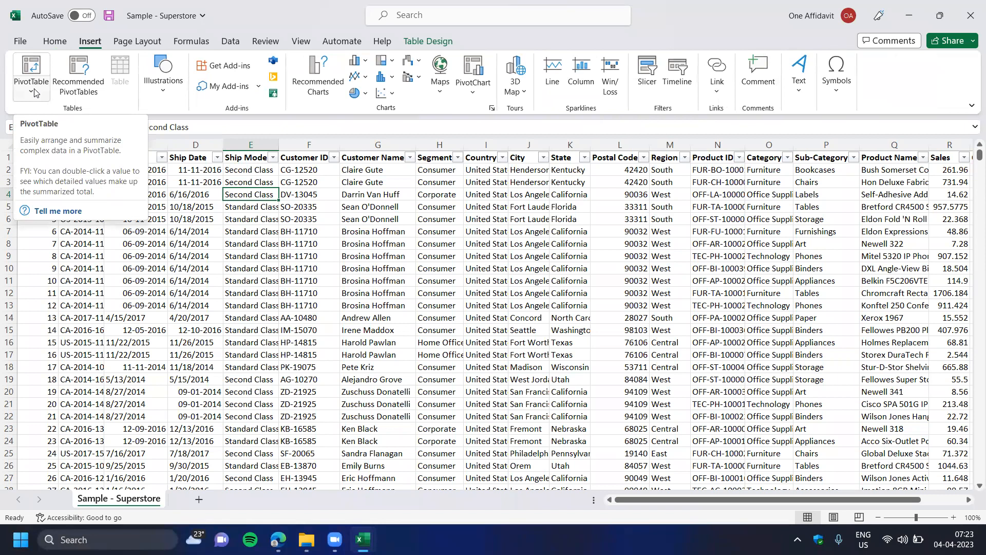
pyautogui.click(34, 92)
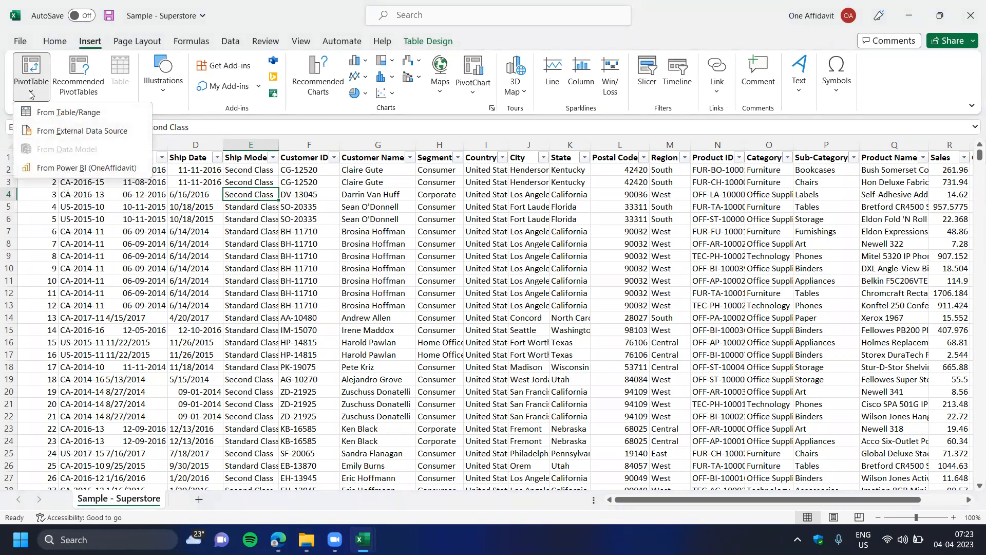
pyautogui.click(30, 86)
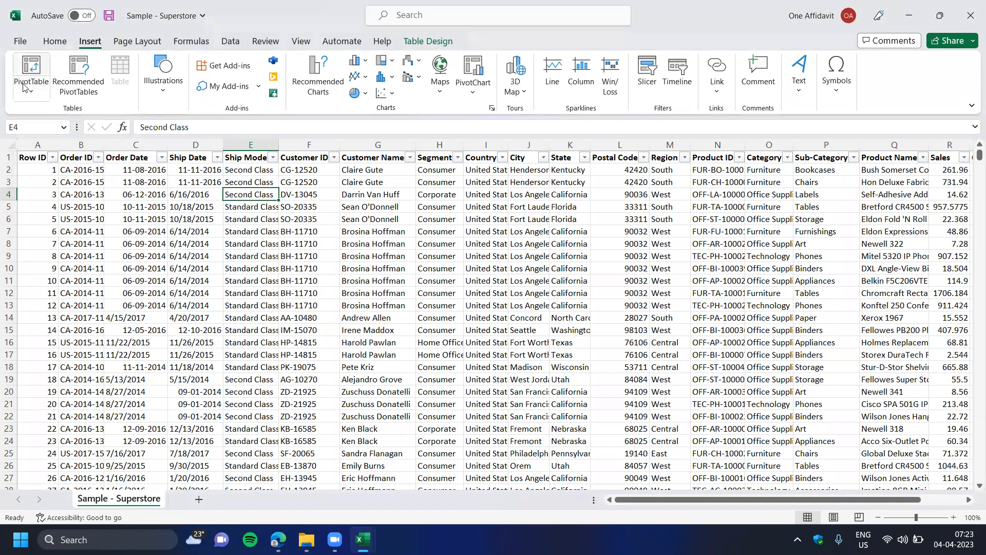
pyautogui.click(32, 100)
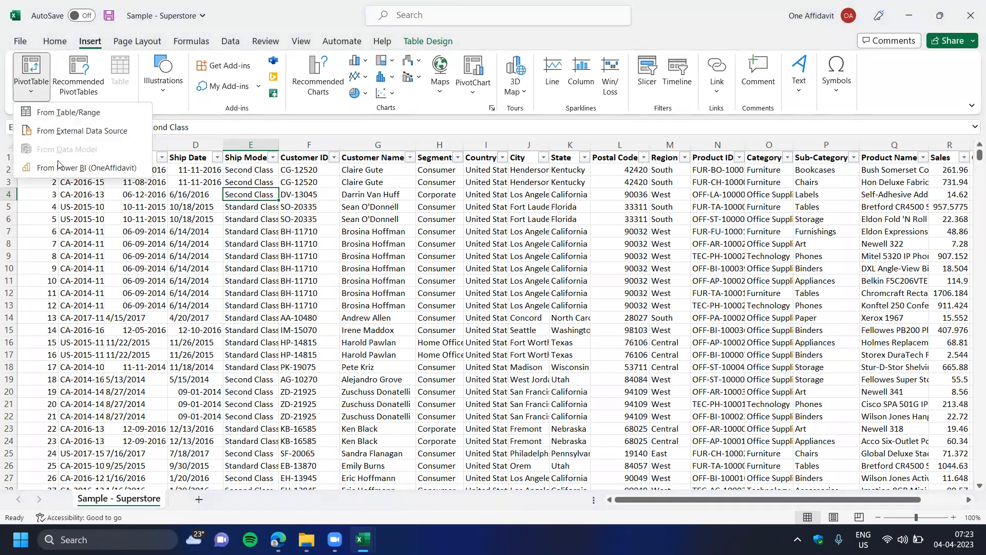
pyautogui.click(40, 87)
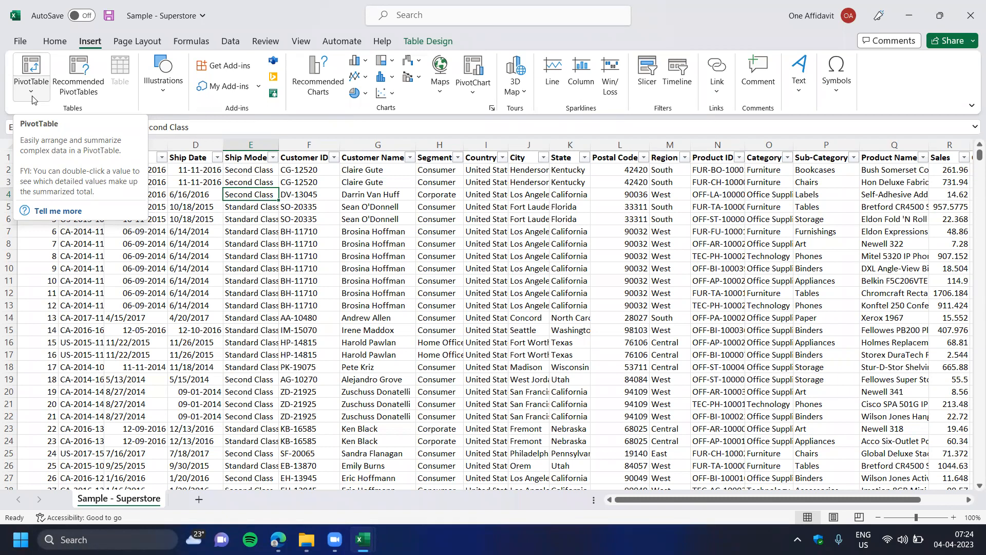
pyautogui.click(55, 41)
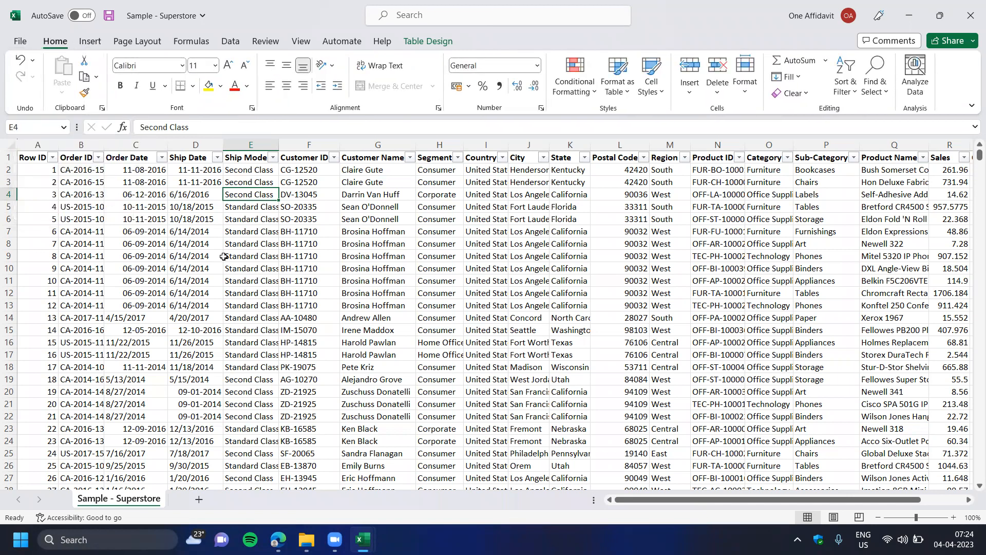
pyautogui.press('alt')
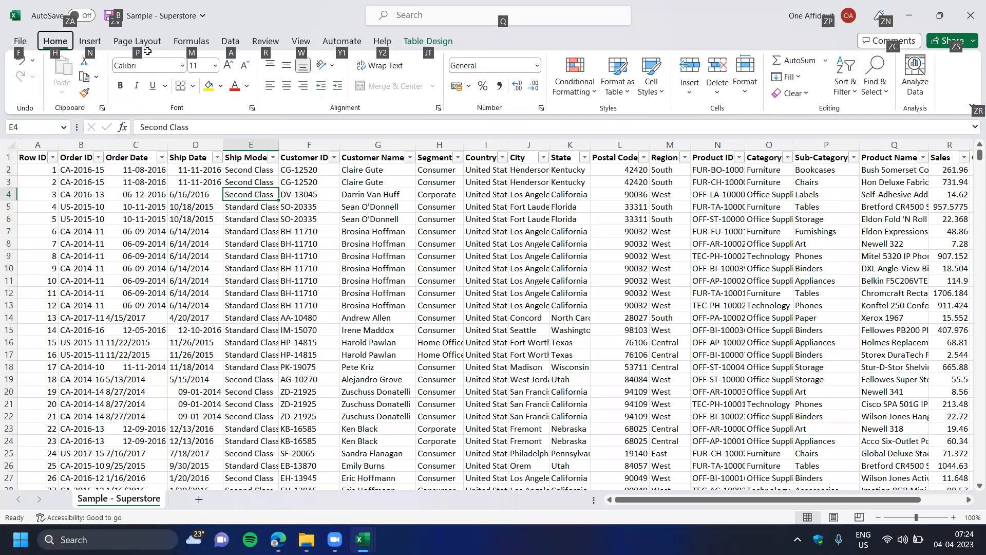
pyautogui.press('n')
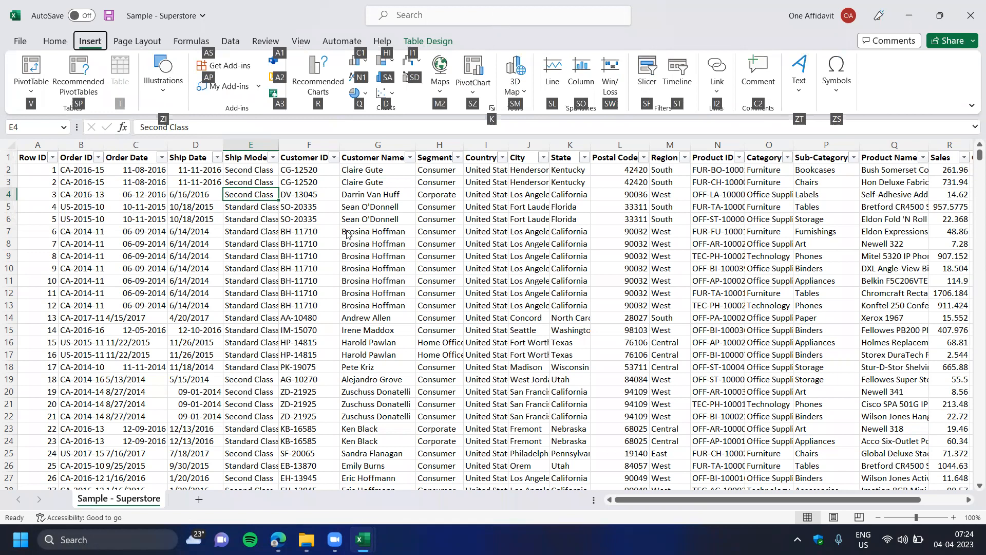
pyautogui.press('v')
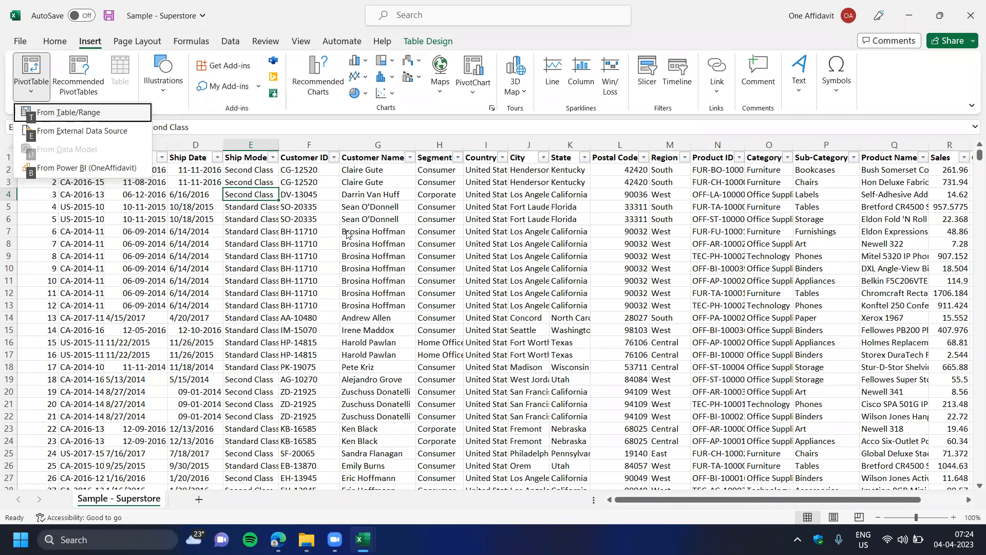
pyautogui.press('Escape')
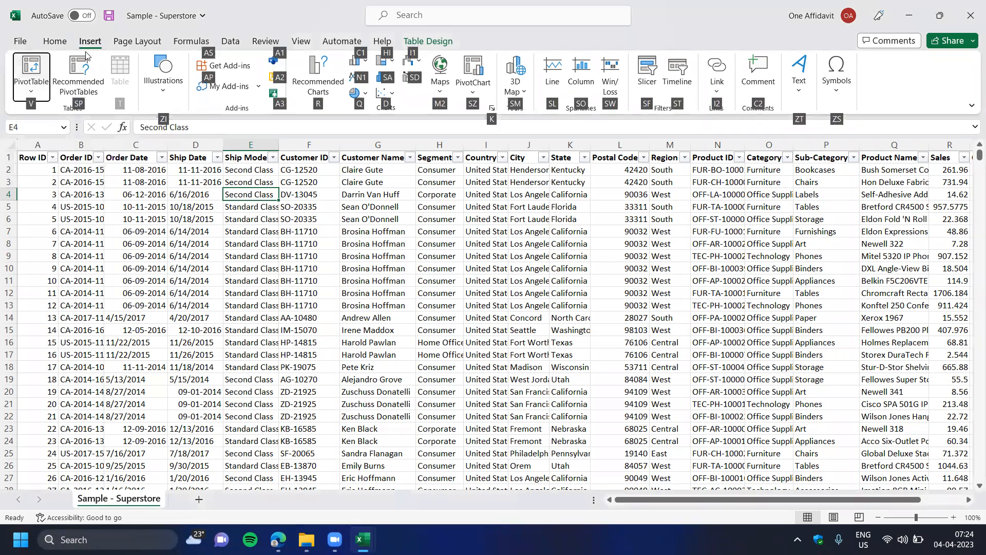
pyautogui.click(54, 42)
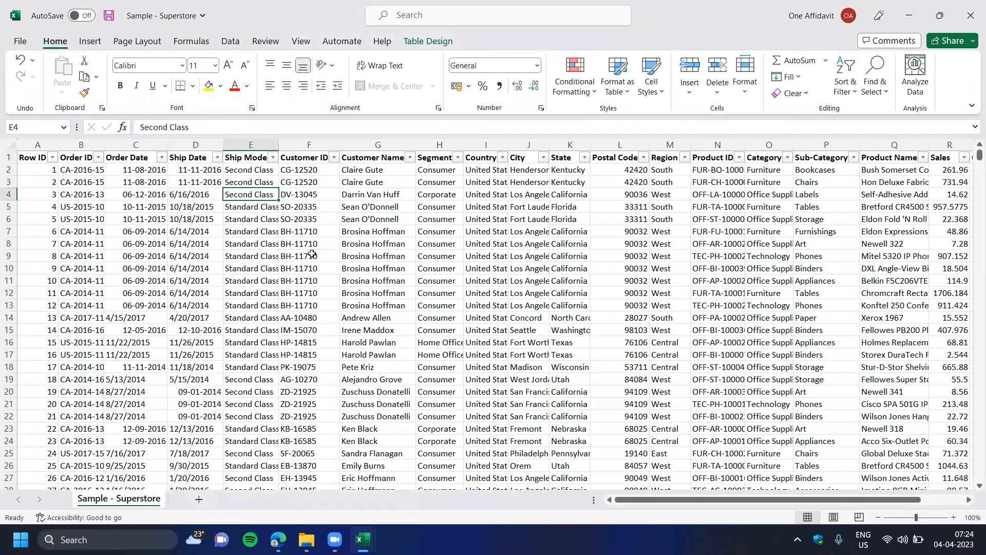
# Create a PivotTable from Table1 and place it on a new worksheet.
pyautogui.press('alt')
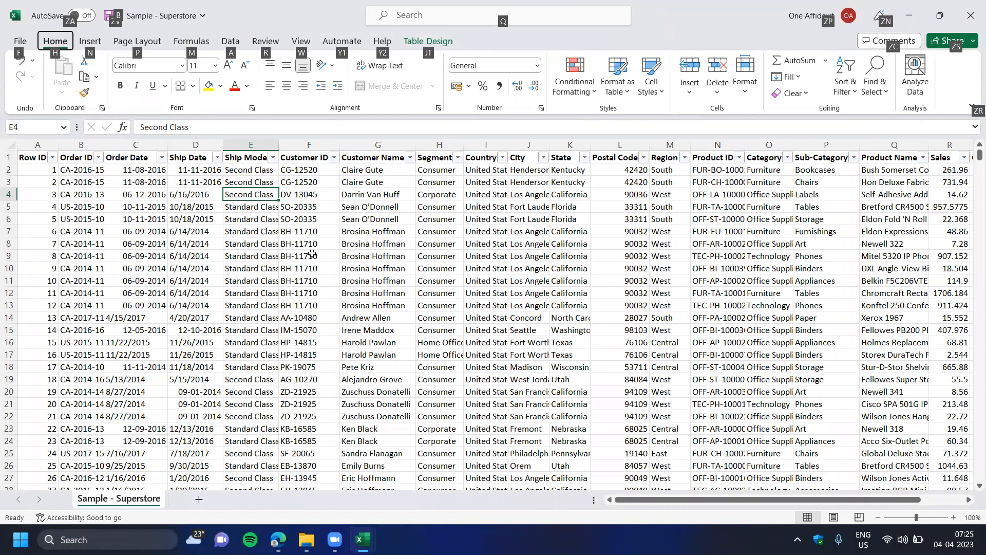
pyautogui.press('n')
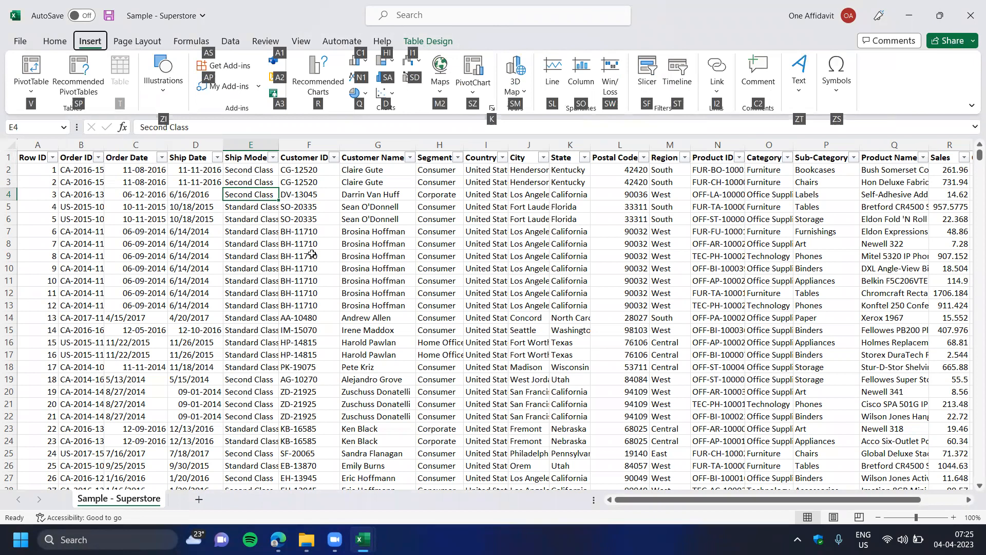
pyautogui.press('v')
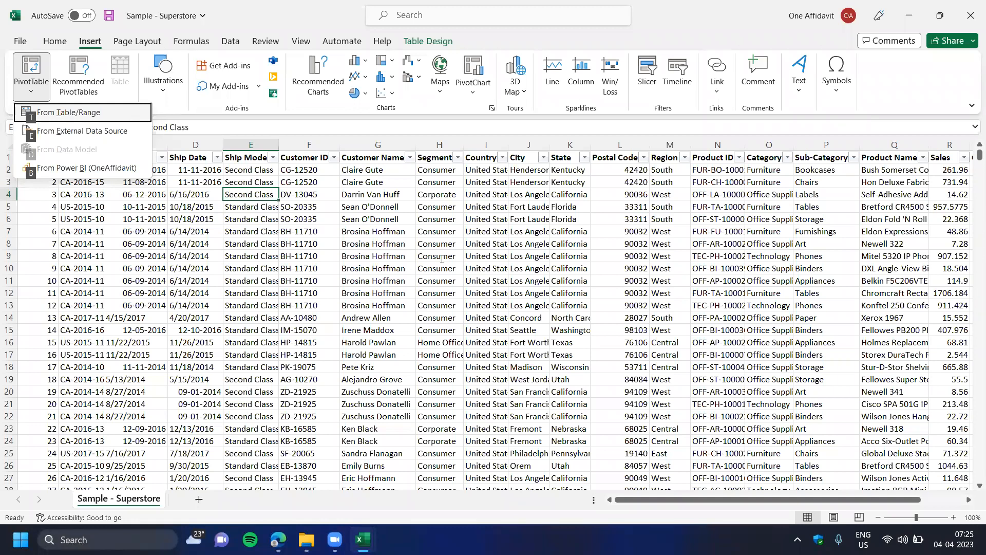
pyautogui.press('t')
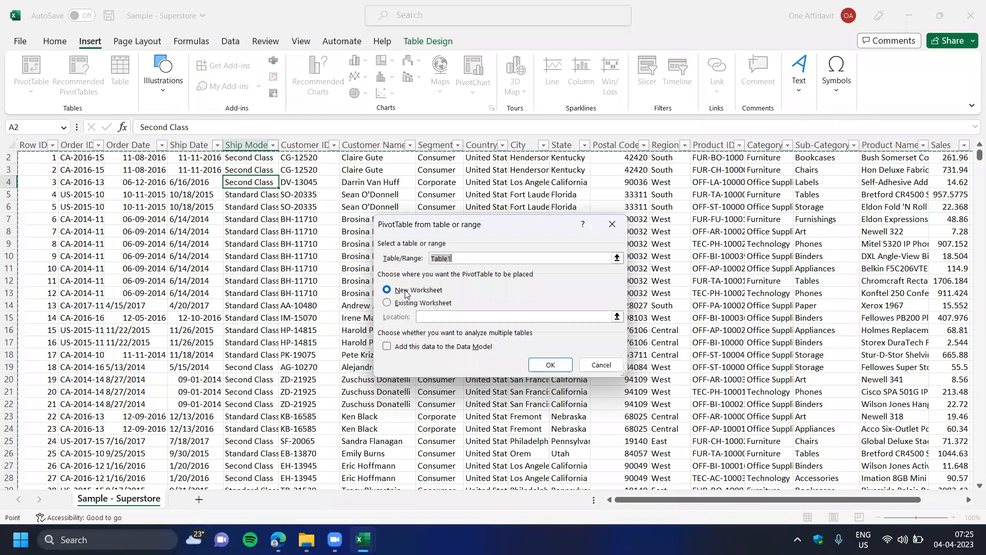
pyautogui.click(542, 366)
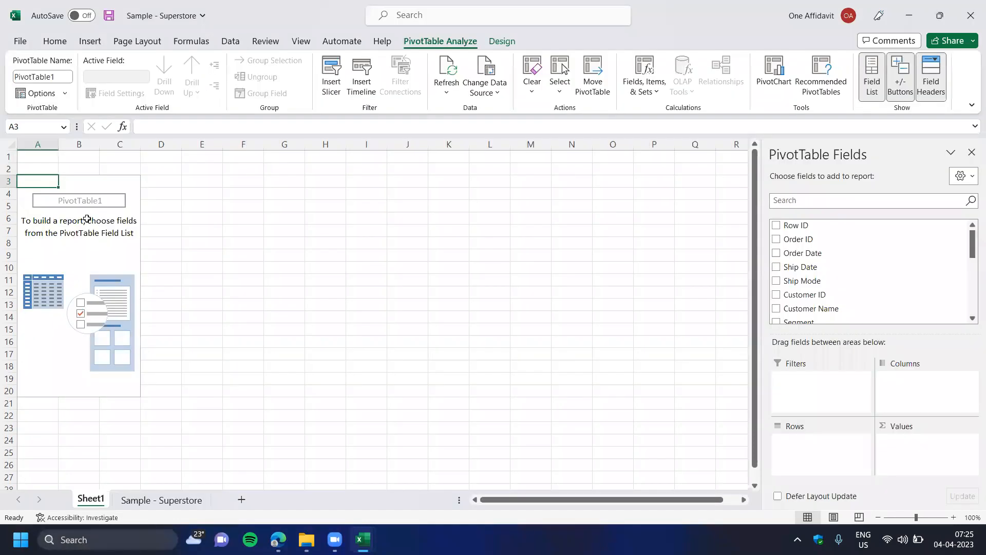
pyautogui.click(54, 42)
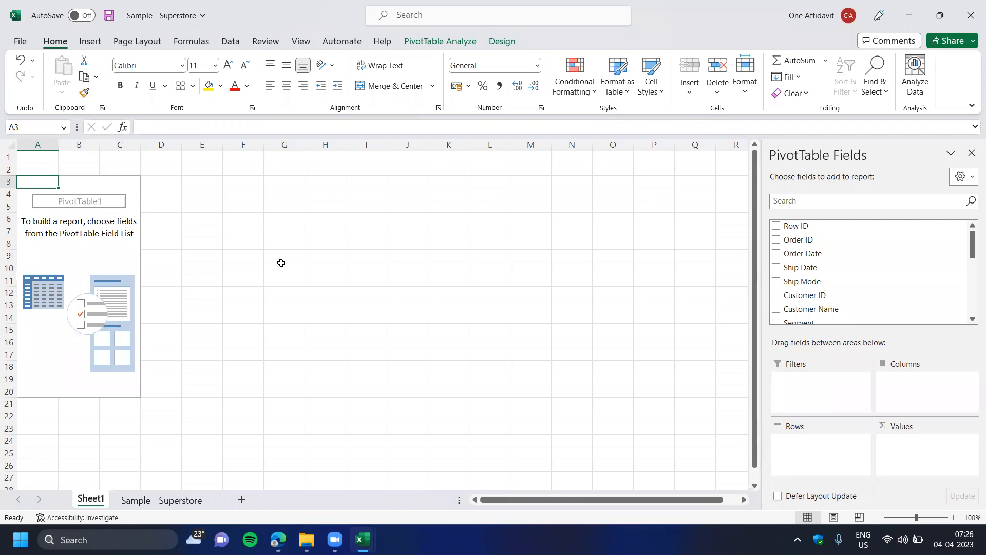
pyautogui.click(455, 74)
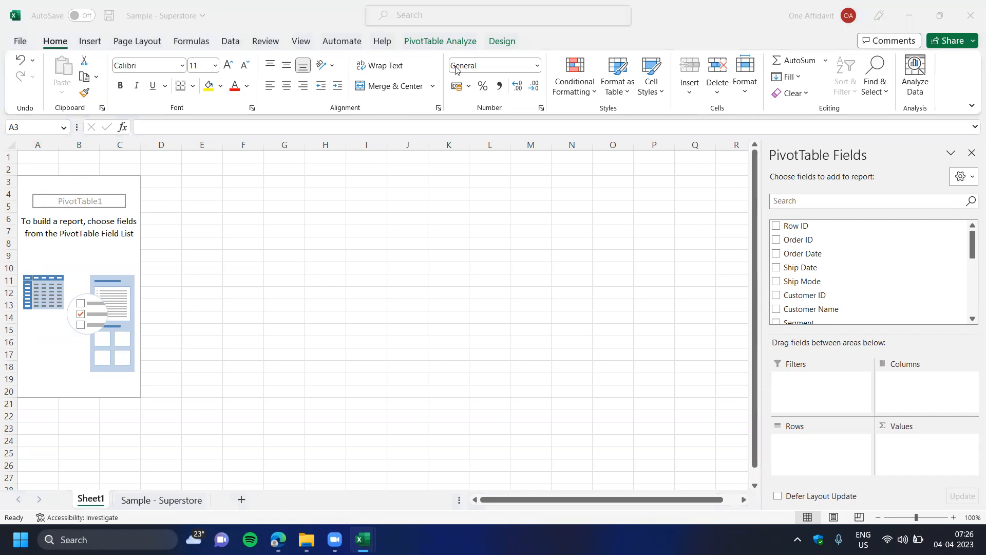
pyautogui.click(160, 233)
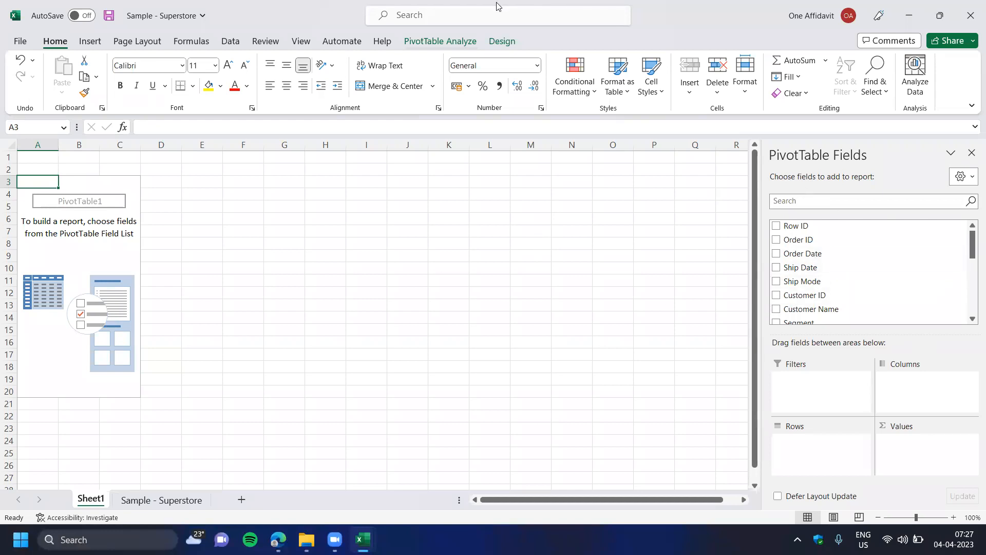
# Toggle the PivotTable's field list, +/- buttons and field headers off and on again to demonstrate the display options.
pyautogui.click(443, 41)
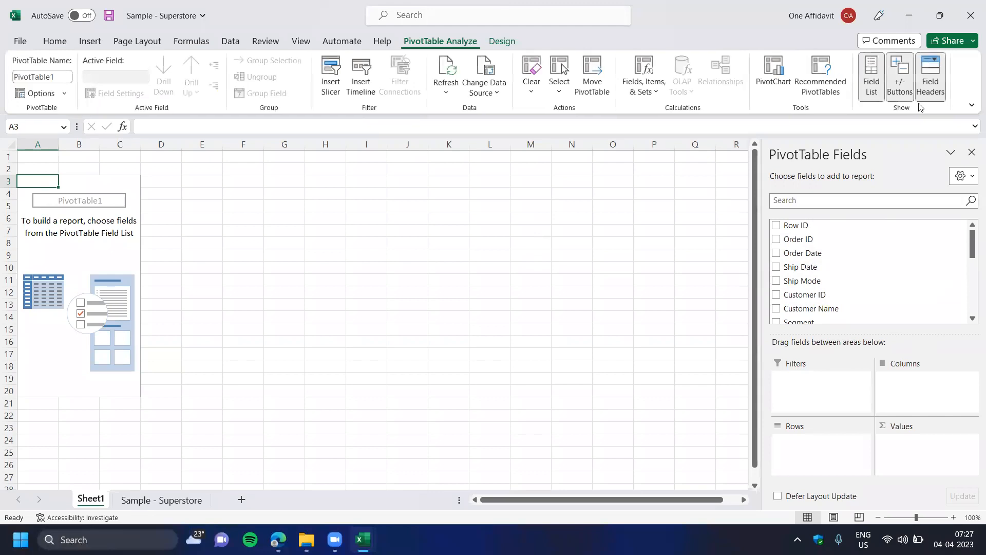
pyautogui.click(872, 76)
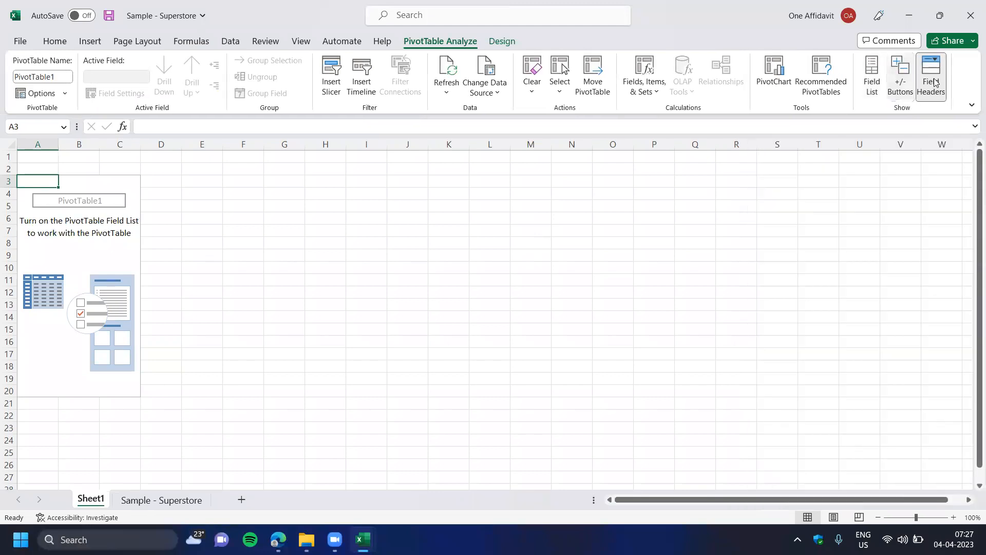
pyautogui.click(911, 82)
pyautogui.click(932, 78)
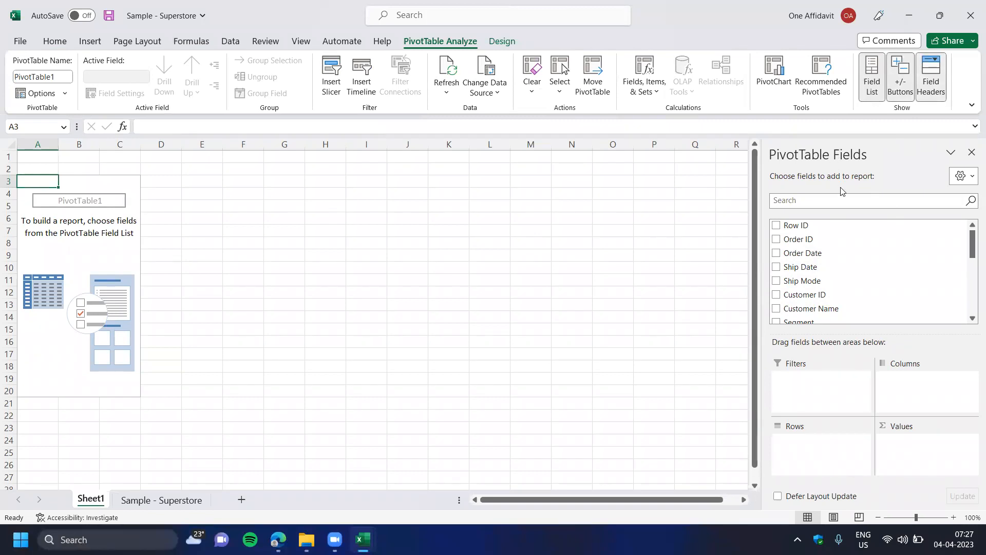
pyautogui.click(871, 96)
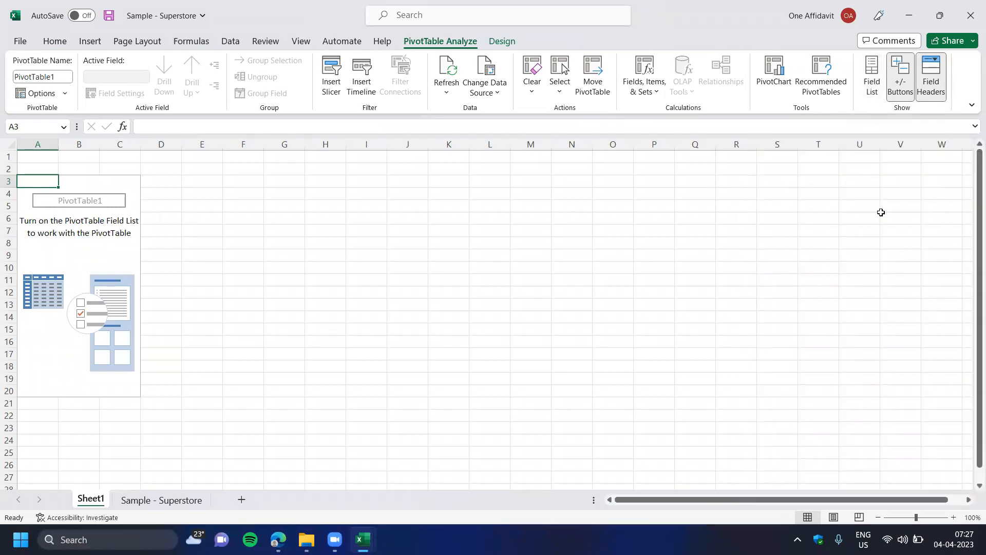
pyautogui.click(875, 91)
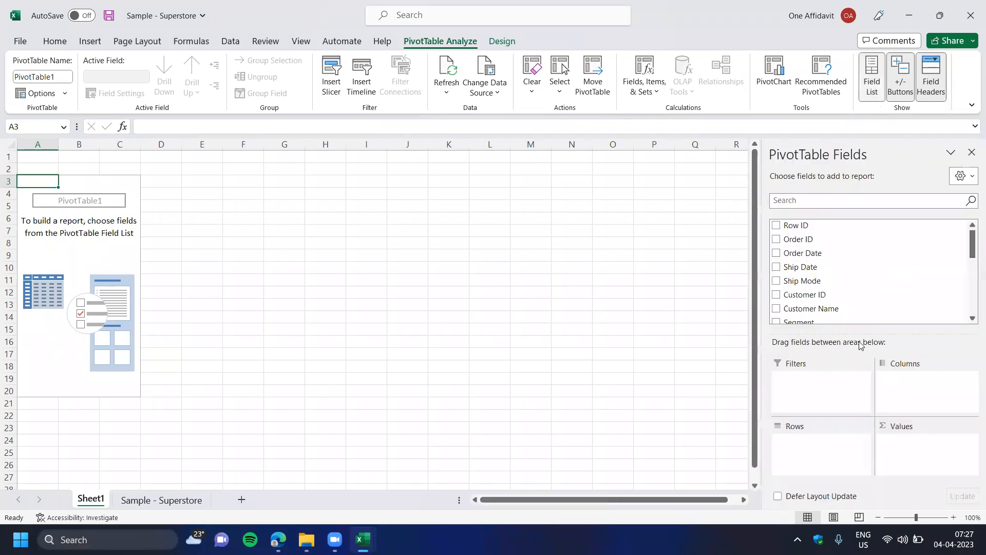
# Change the PivotTable Fields pane layout to Fields Section Only.
pyautogui.click(964, 180)
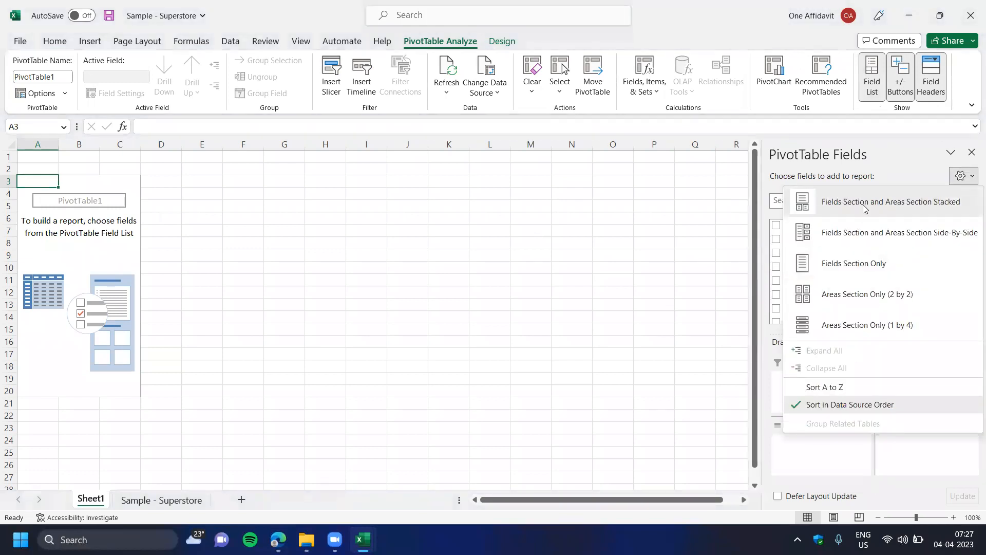
pyautogui.click(883, 262)
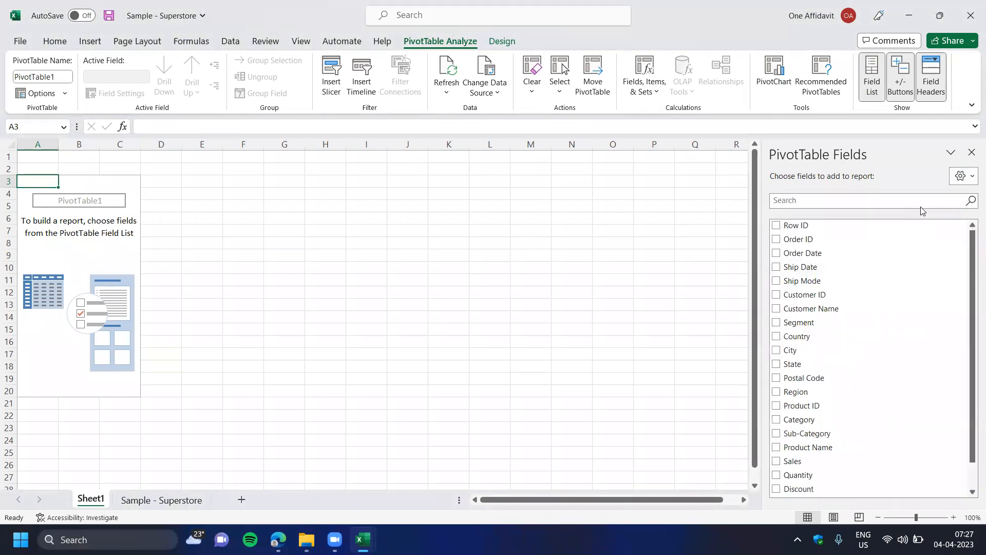
# Switch the PivotTable Fields pane to the side-by-side layout and back to Fields Section and Areas Section Stacked, and view its sort options.
pyautogui.click(961, 176)
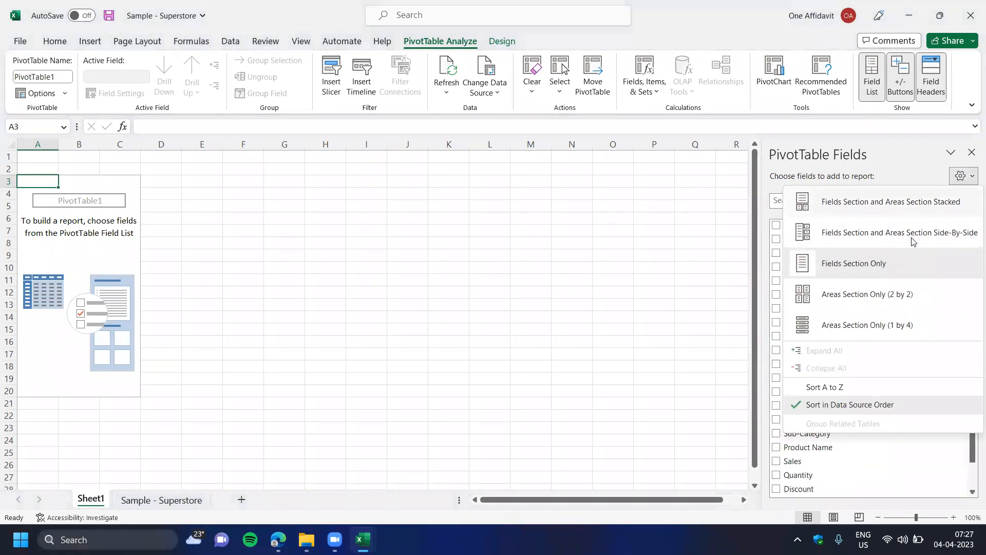
pyautogui.click(911, 200)
pyautogui.click(961, 176)
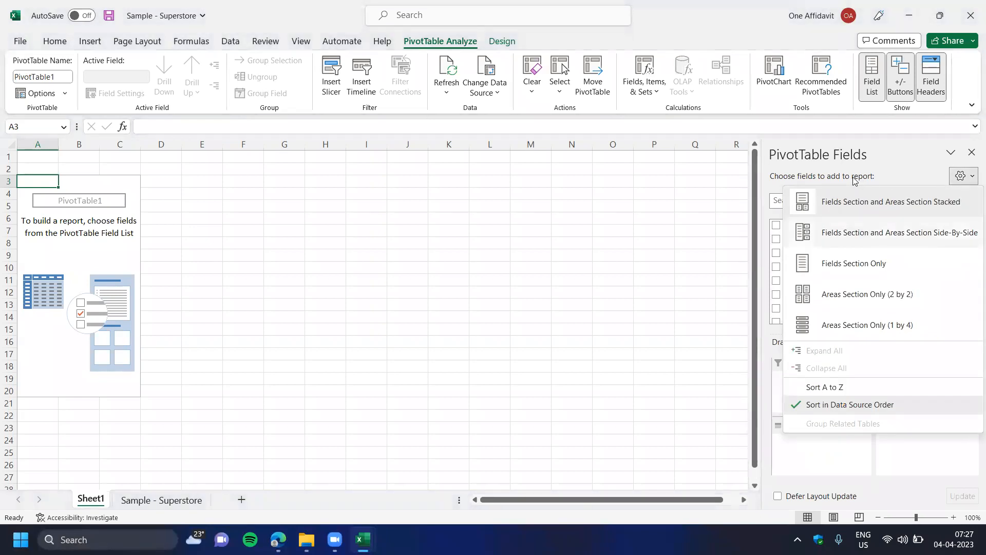
pyautogui.click(853, 230)
pyautogui.click(855, 177)
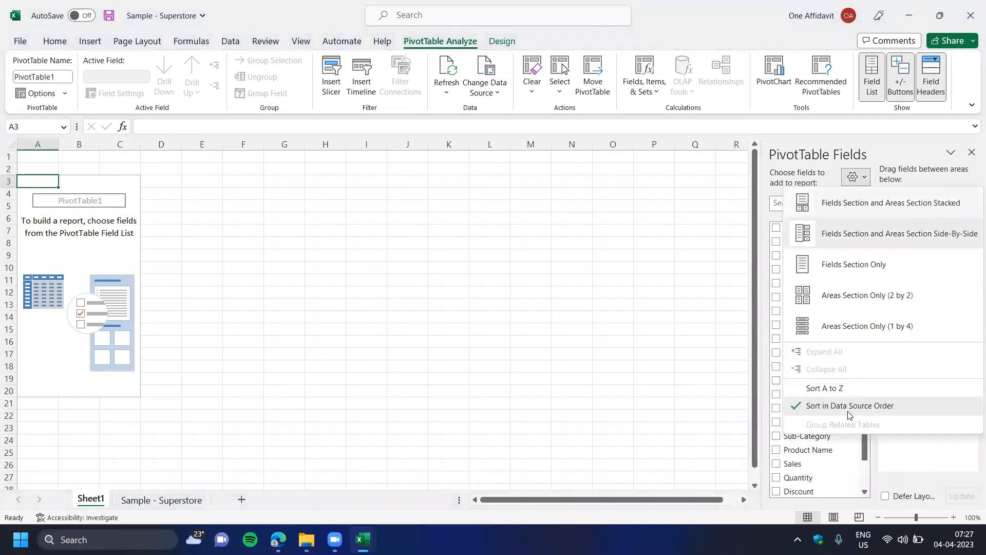
pyautogui.click(872, 203)
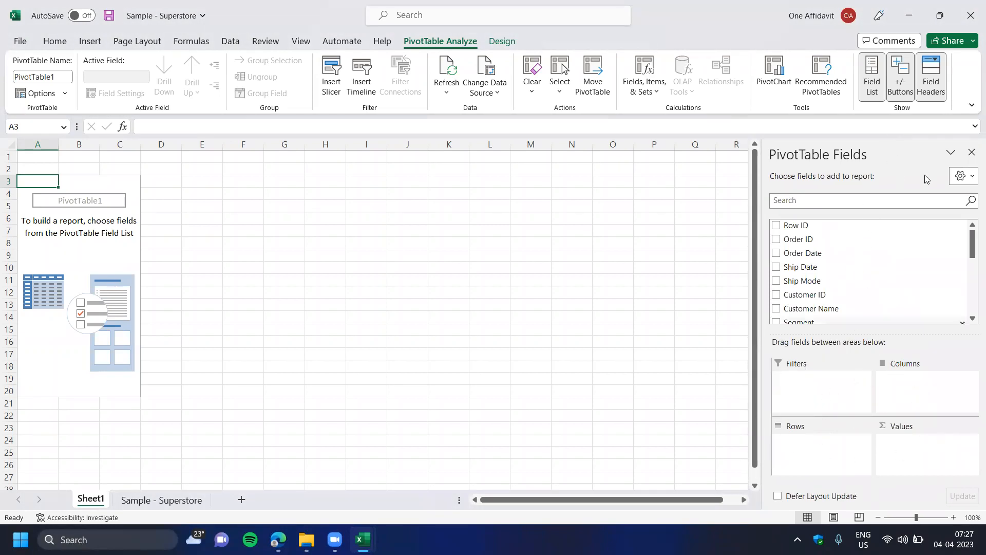
pyautogui.click(968, 177)
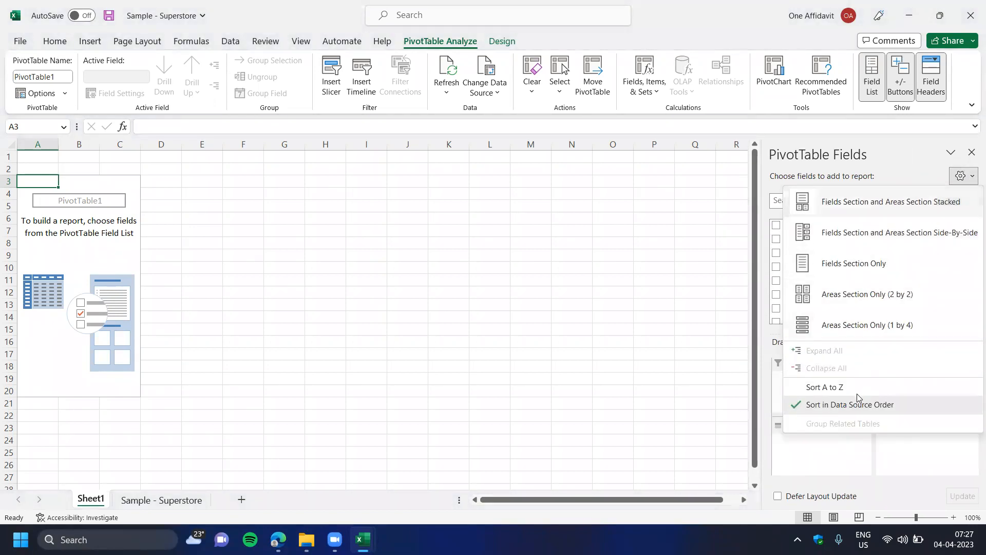
pyautogui.click(694, 312)
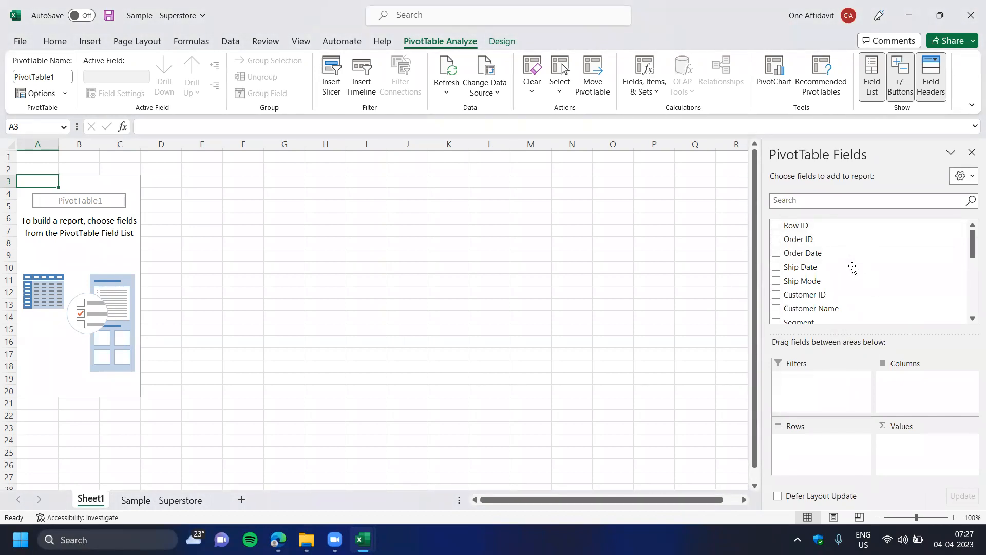
# Look through the field list, move the selection to row 1 outside the PivotTable, and return to cell A4 inside it.
pyautogui.scroll(-5, 852, 266)
pyautogui.scroll(5, 852, 266)
pyautogui.click(8, 156)
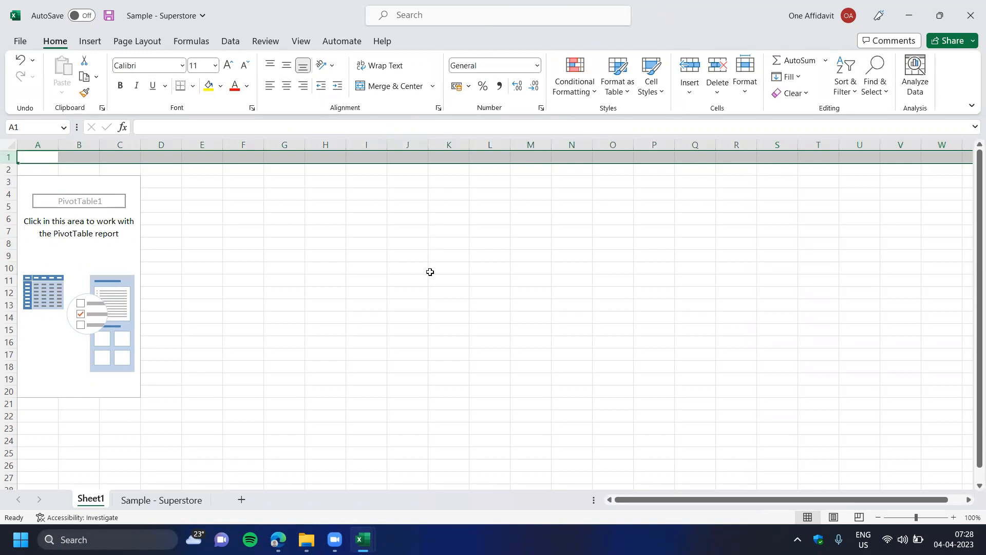
pyautogui.press('Down')
pyautogui.press('Down')
pyautogui.press('Down')
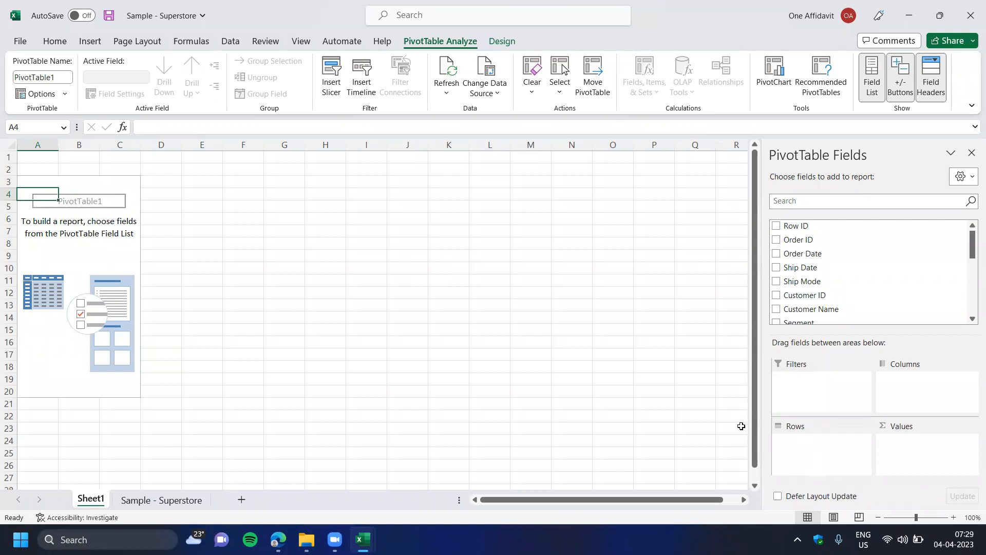
# Place Ship Mode in the Rows area, try it in Columns, and return it to Rows.
pyautogui.moveTo(810, 281); pyautogui.dragTo(838, 466)
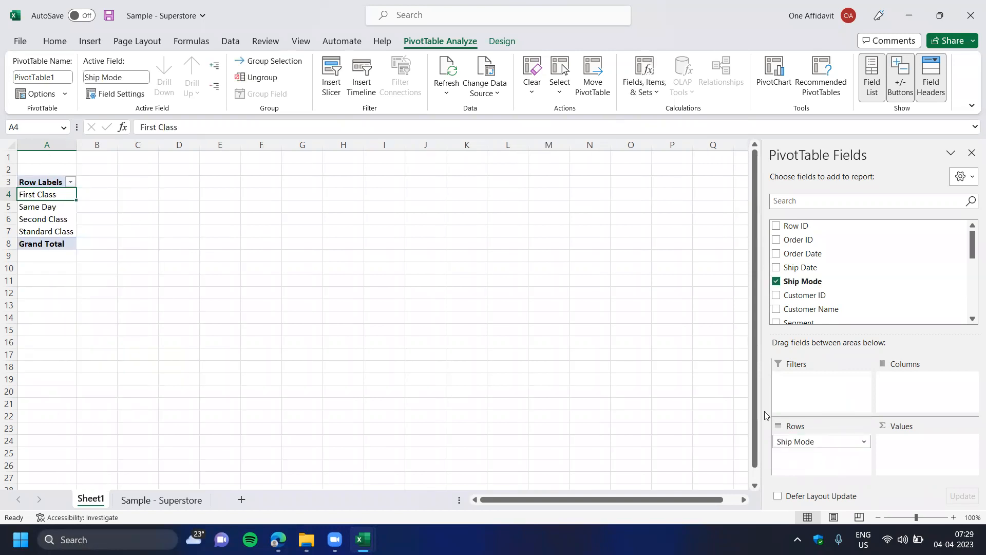
pyautogui.moveTo(828, 441); pyautogui.dragTo(915, 393)
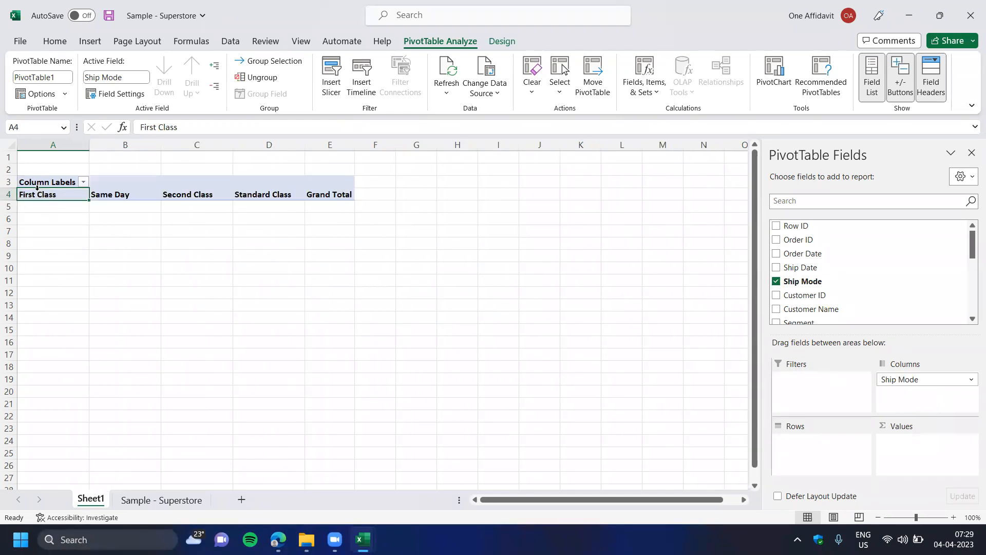
pyautogui.moveTo(917, 378); pyautogui.dragTo(812, 471)
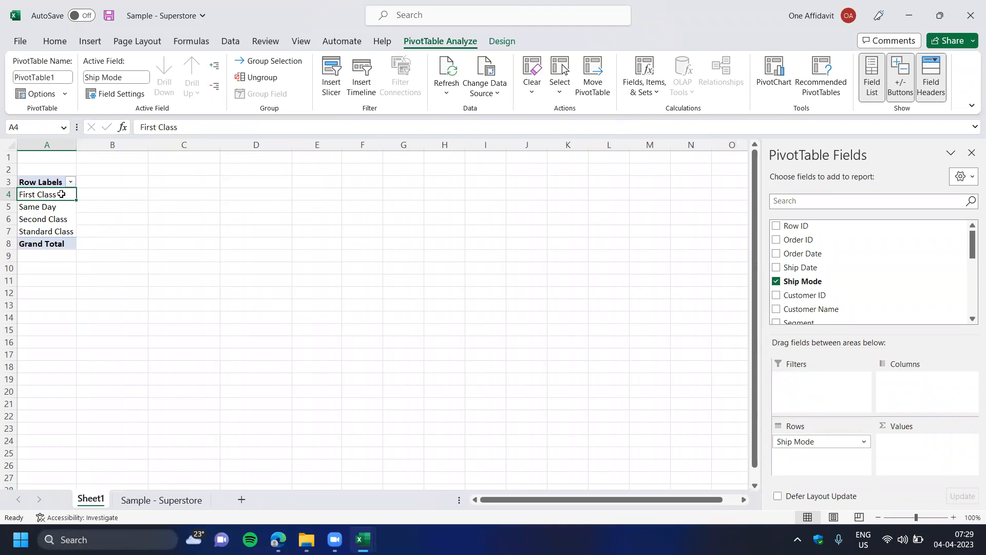
# Examine the Ship Mode row labels, the empty cells beside them, and the numeric fields available for the report.
pyautogui.moveTo(55, 181); pyautogui.dragTo(72, 356)
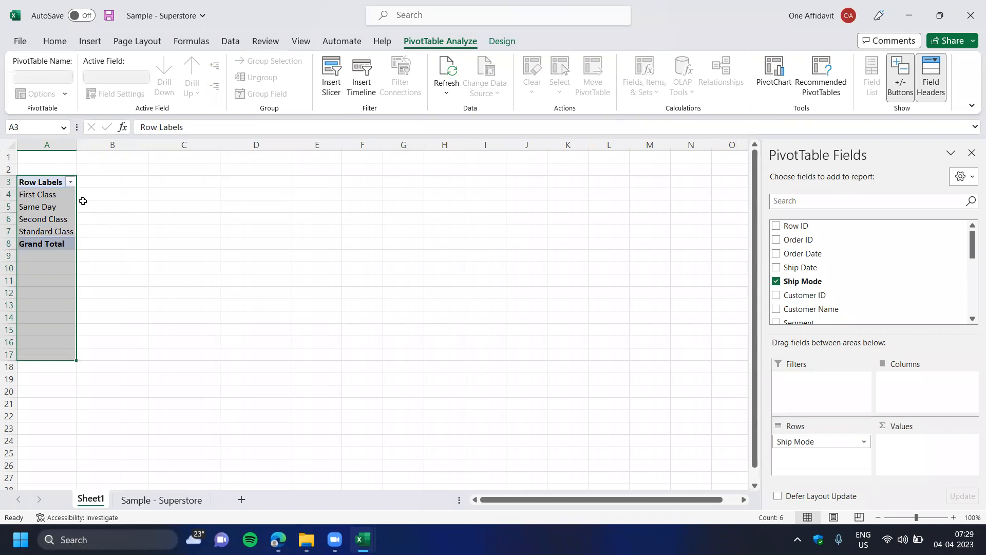
pyautogui.click(105, 184)
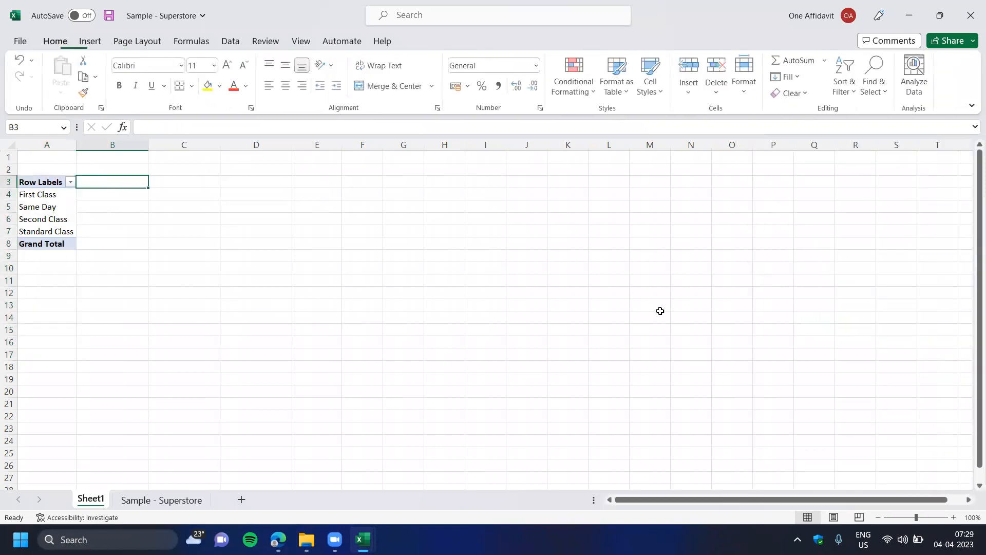
pyautogui.press('Left')
pyautogui.press('Down')
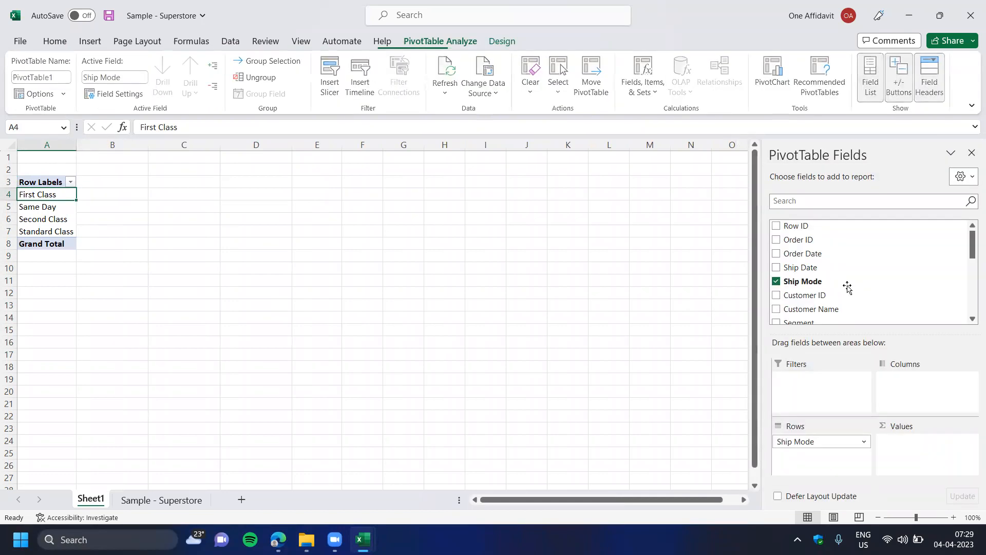
pyautogui.scroll(-5, 847, 288)
pyautogui.scroll(-1, 847, 285)
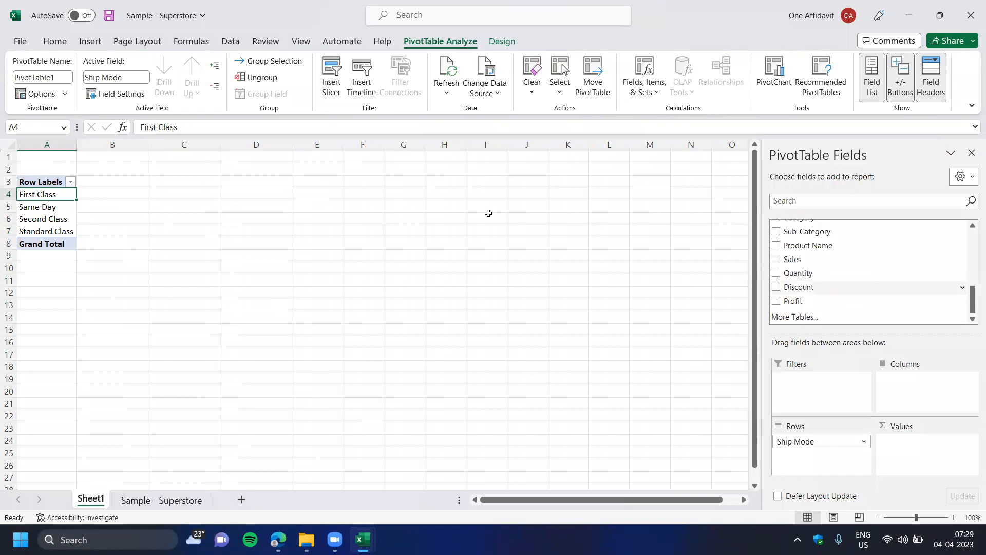
pyautogui.click(201, 197)
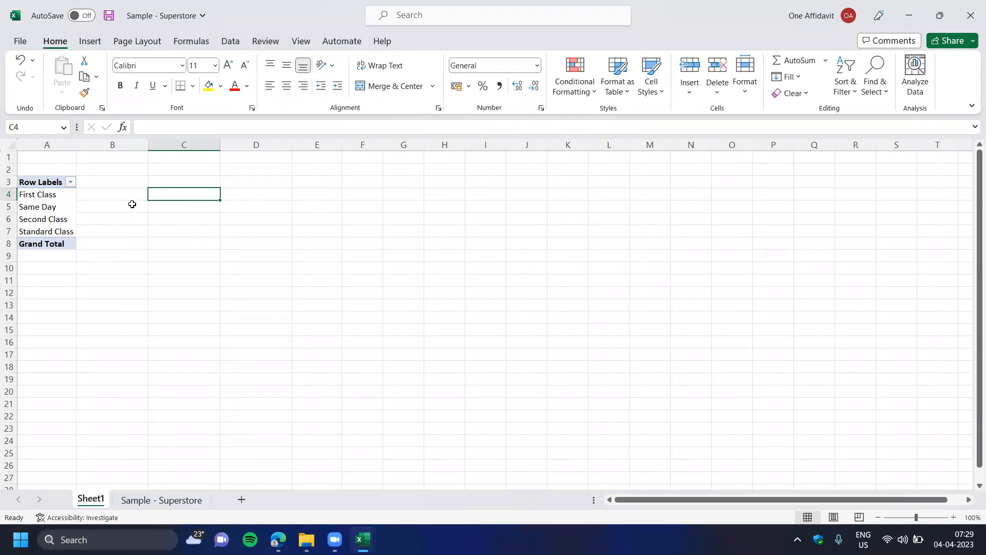
pyautogui.click(52, 195)
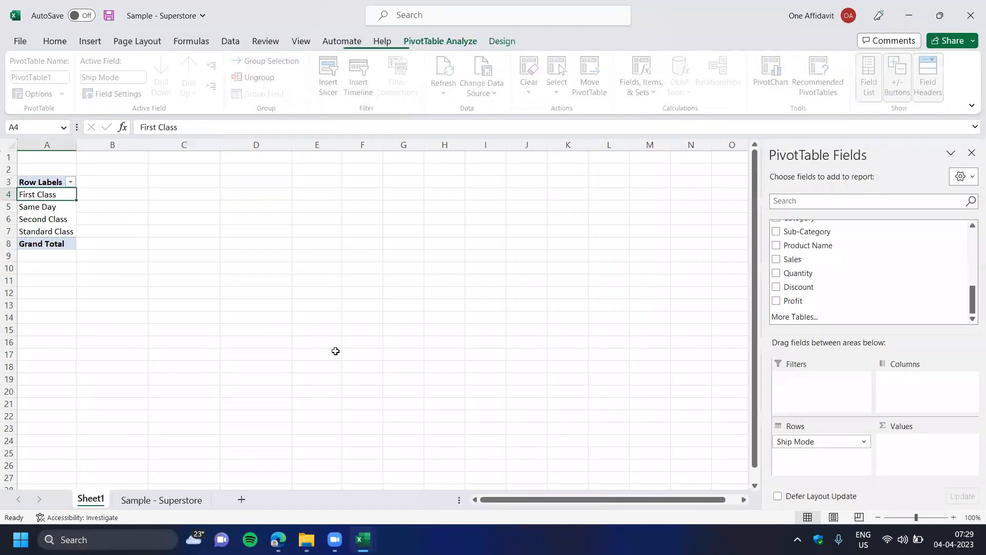
pyautogui.moveTo(112, 169); pyautogui.dragTo(317, 355)
pyautogui.click(50, 199)
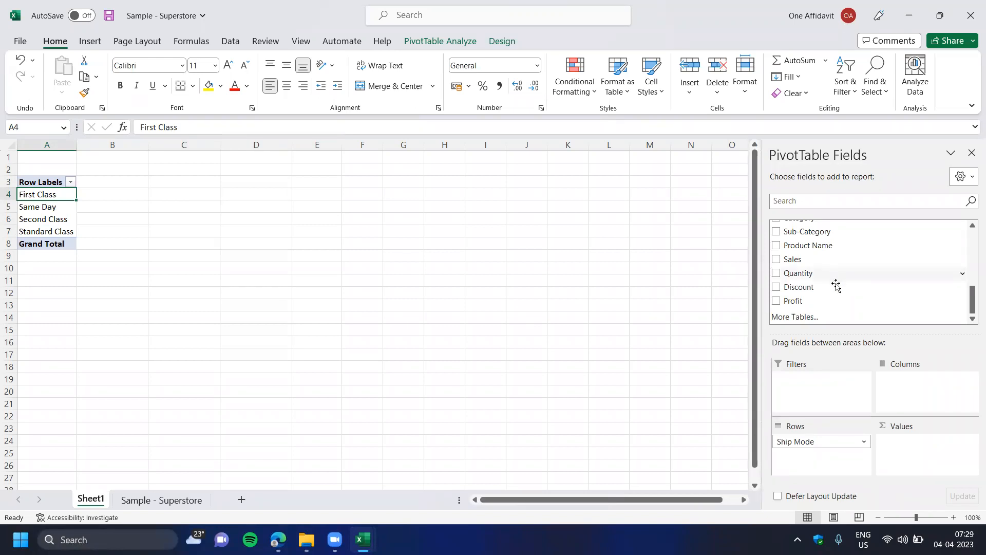
# Add Sales and Quantity to the Values area, removing and re-adding Quantity to demonstrate the Values entry in Columns.
pyautogui.moveTo(814, 259); pyautogui.dragTo(932, 471)
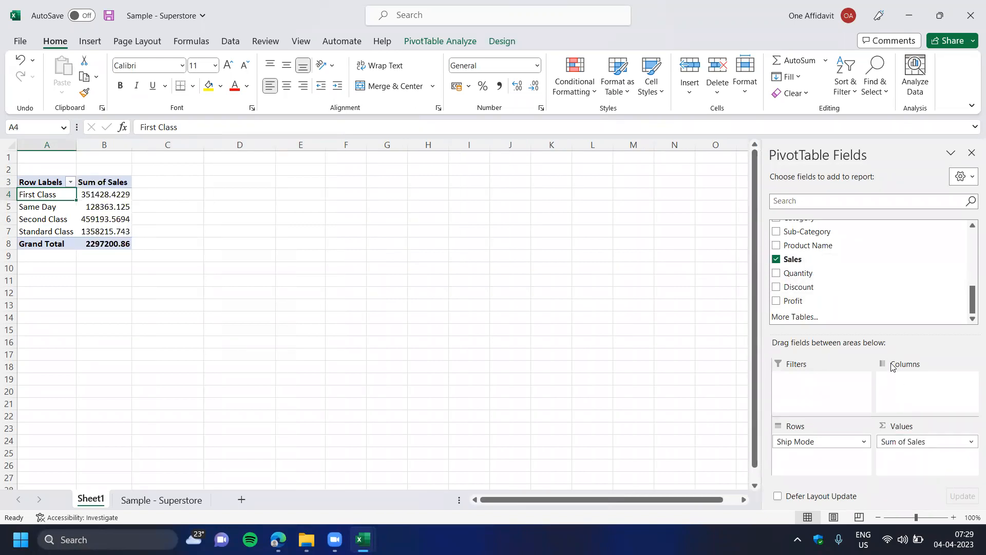
pyautogui.moveTo(819, 277); pyautogui.dragTo(943, 476)
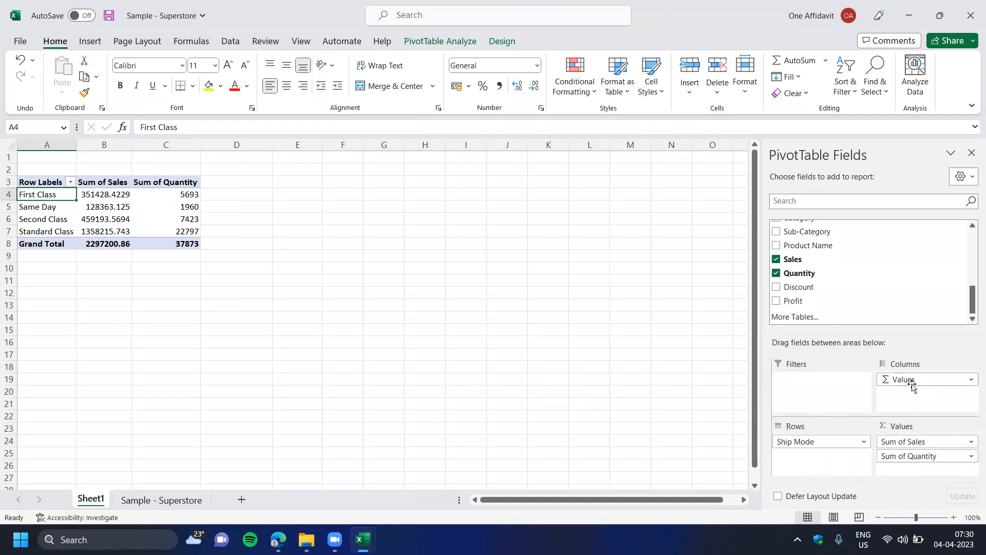
pyautogui.moveTo(892, 455); pyautogui.dragTo(654, 388)
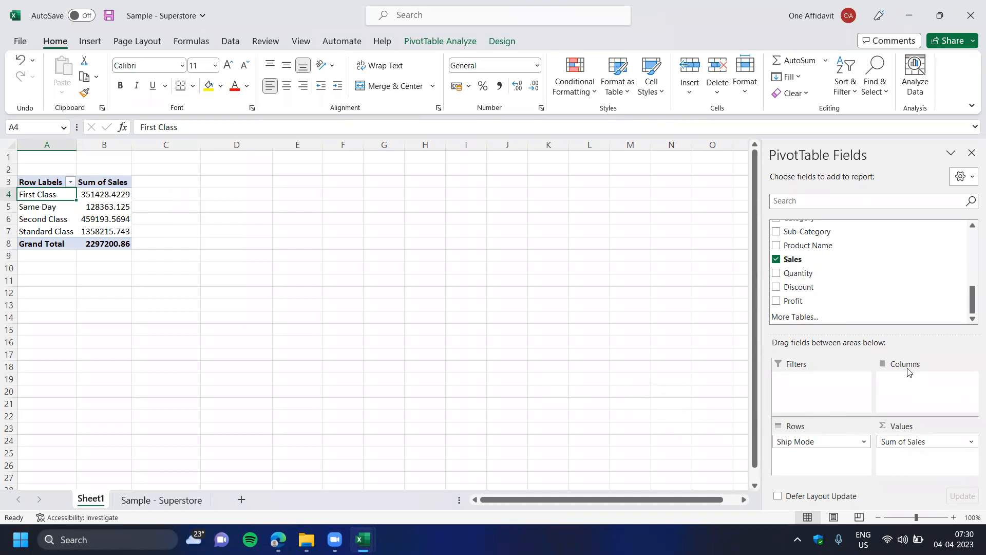
pyautogui.moveTo(814, 274); pyautogui.dragTo(941, 468)
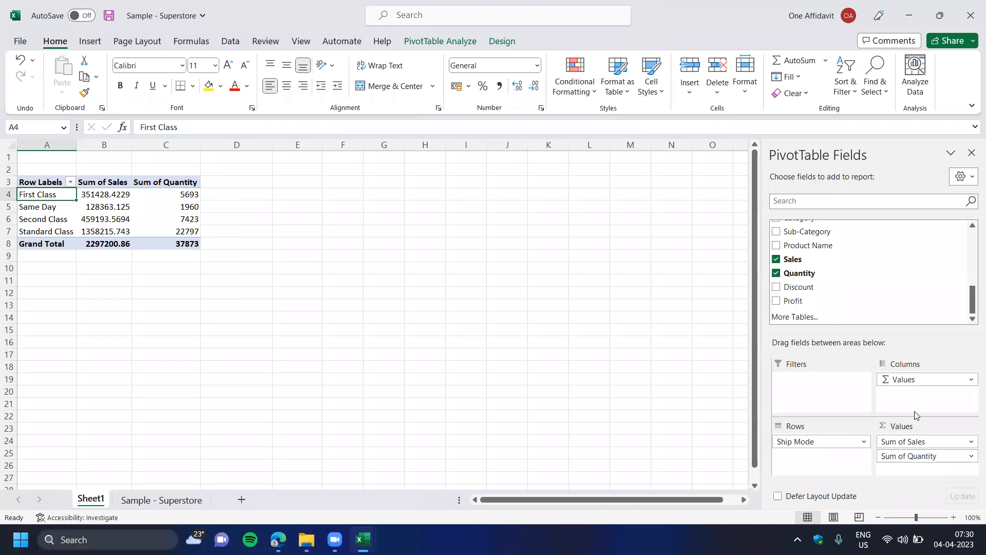
pyautogui.moveTo(912, 383); pyautogui.dragTo(546, 189)
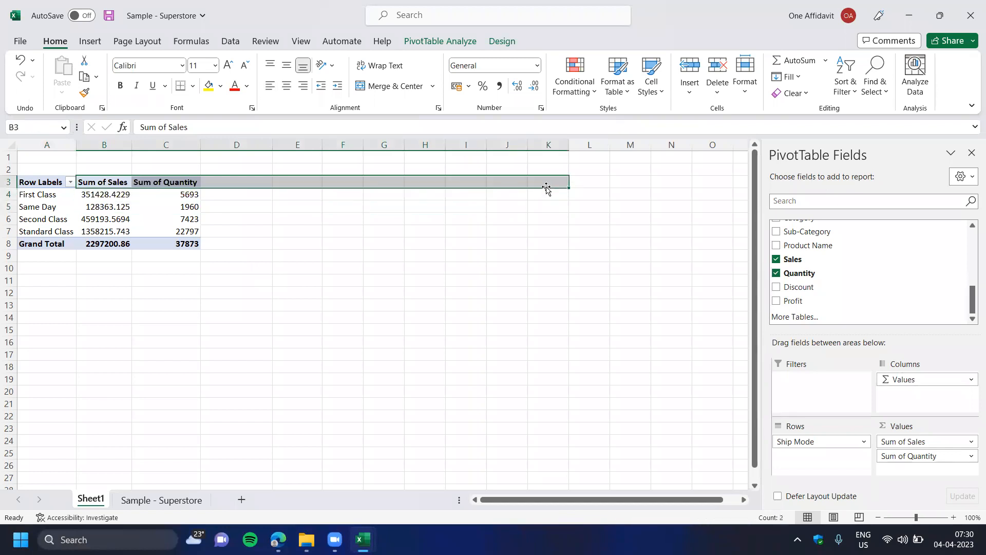
pyautogui.click(114, 193)
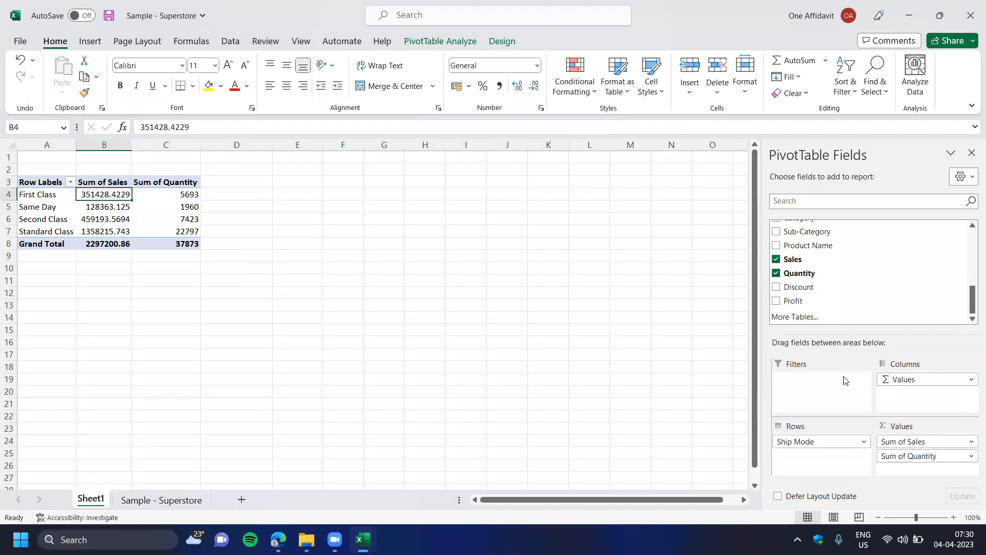
# Add Country to the PivotTable's Filters area and view its filter choices in row 1.
pyautogui.scroll(1, 877, 257)
pyautogui.scroll(1, 879, 257)
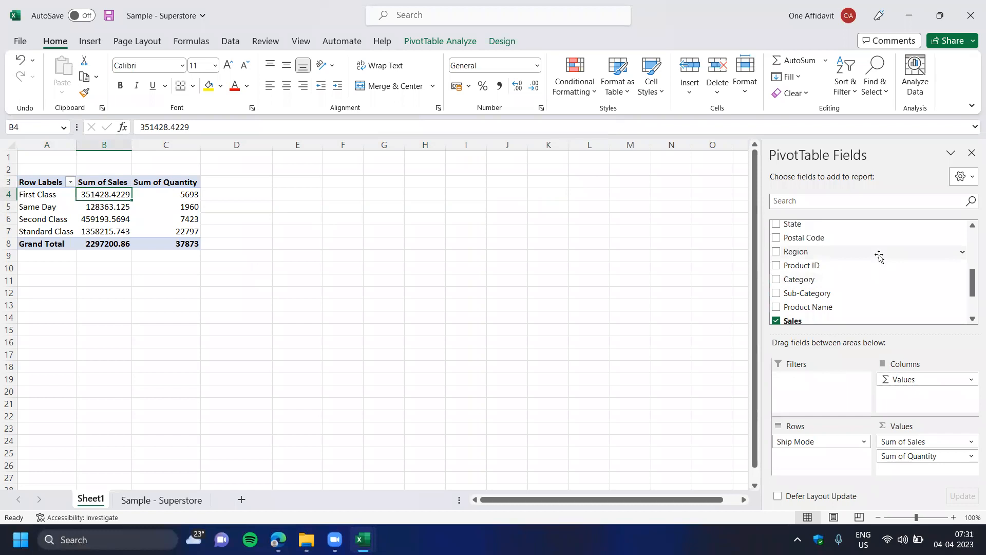
pyautogui.scroll(1, 879, 257)
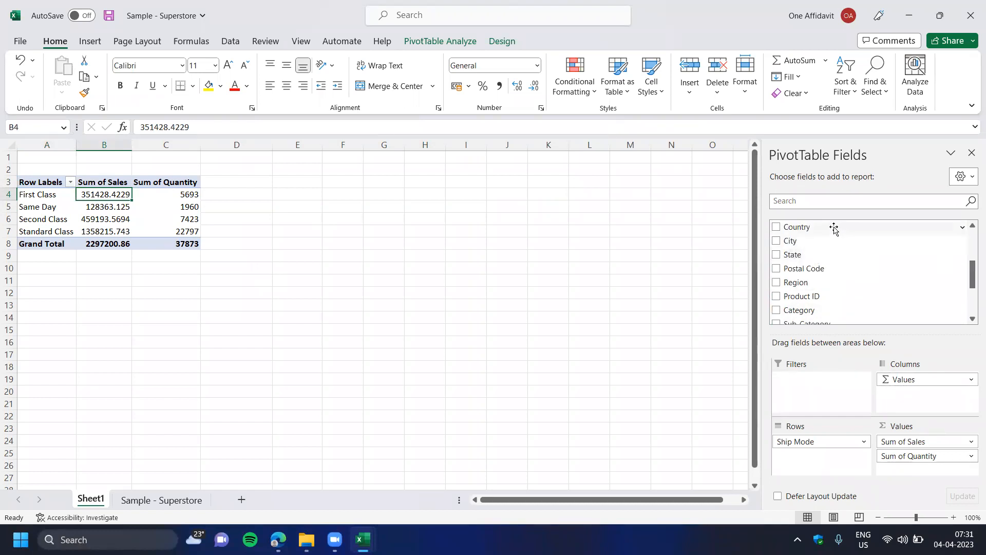
pyautogui.moveTo(834, 231); pyautogui.dragTo(845, 399)
pyautogui.moveTo(549, 269); pyautogui.dragTo(274, 164)
pyautogui.moveTo(127, 163); pyautogui.dragTo(46, 290)
pyautogui.click(126, 157)
pyautogui.press('Escape')
# Add State to the Filters area and filter the report to both Arizona and California using multiple item selection.
pyautogui.moveTo(791, 244); pyautogui.dragTo(831, 408)
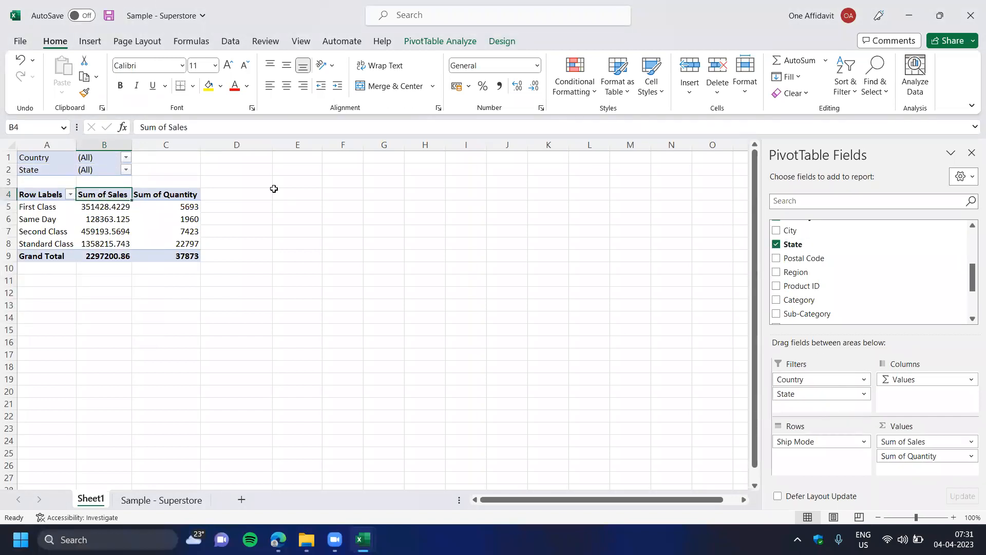
pyautogui.click(126, 170)
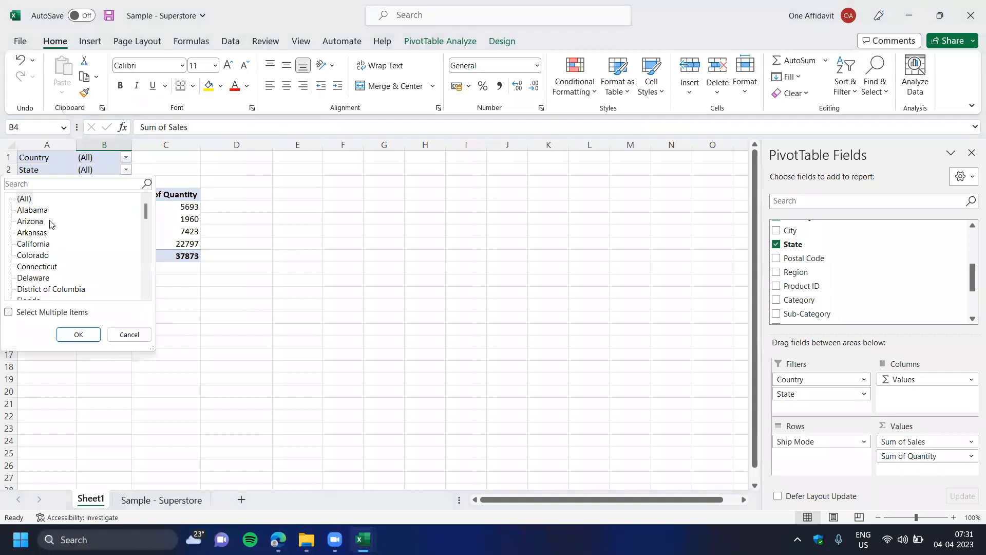
pyautogui.click(42, 245)
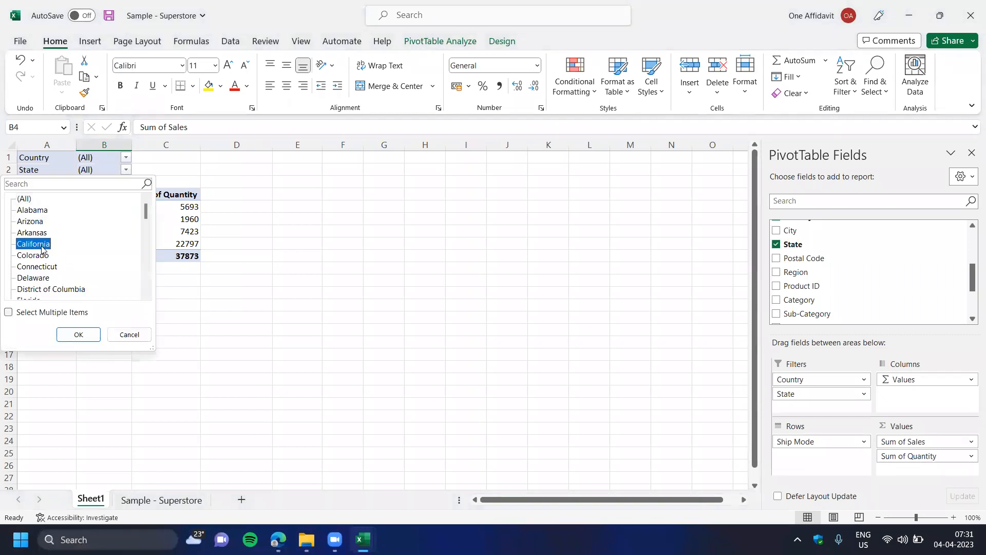
pyautogui.click(8, 312)
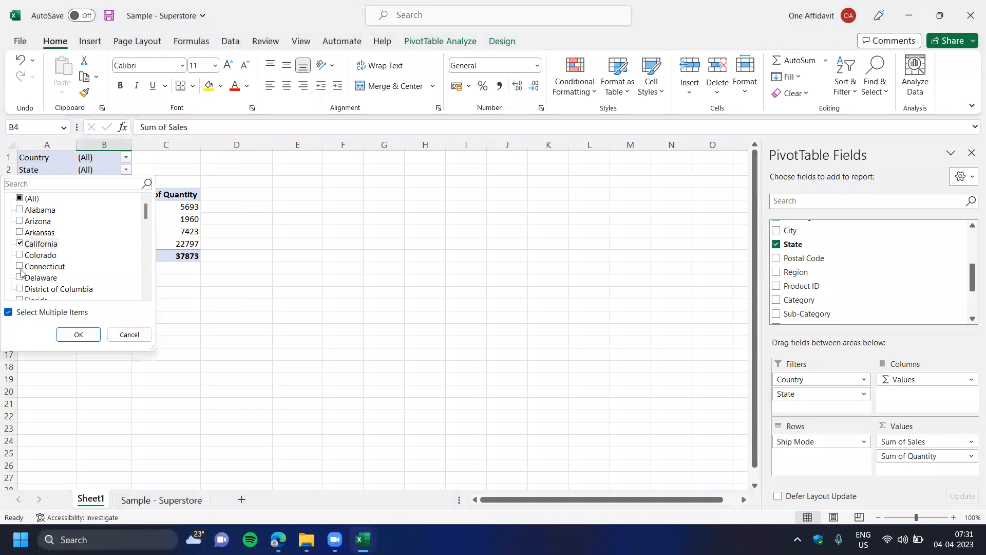
pyautogui.click(19, 222)
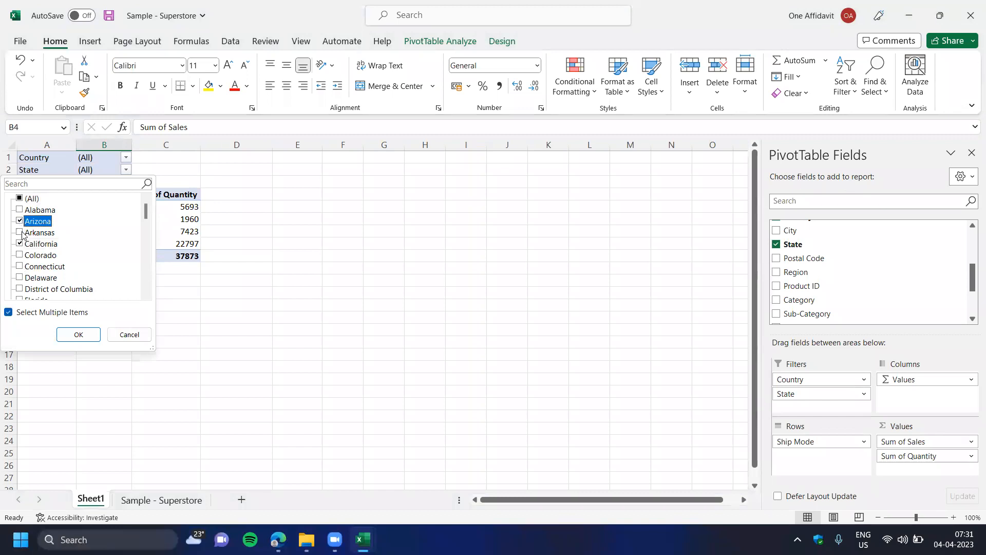
pyautogui.click(79, 335)
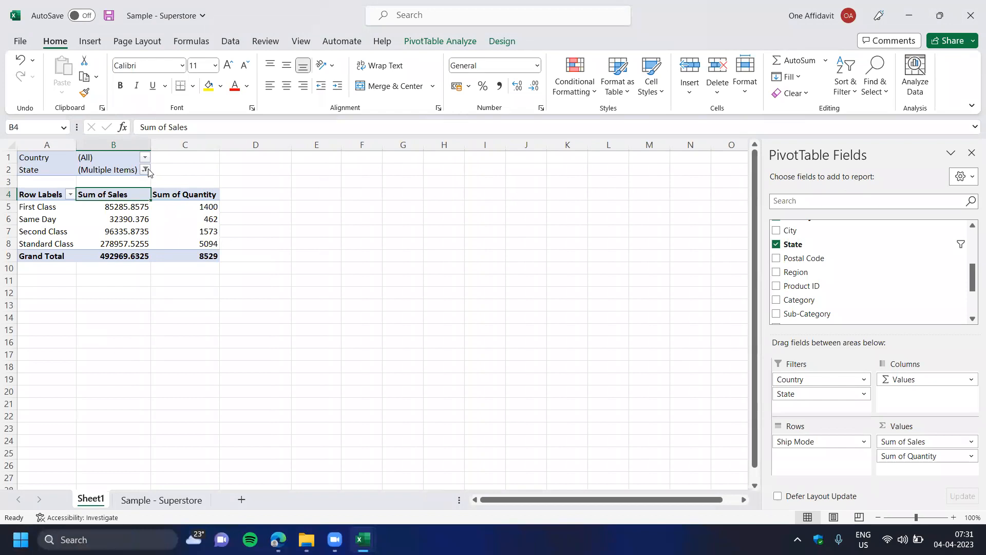
# Review the filtered PivotTable results, view the source data on the Sample - Superstore sheet, and return to Sheet1.
pyautogui.moveTo(46, 195); pyautogui.dragTo(189, 259)
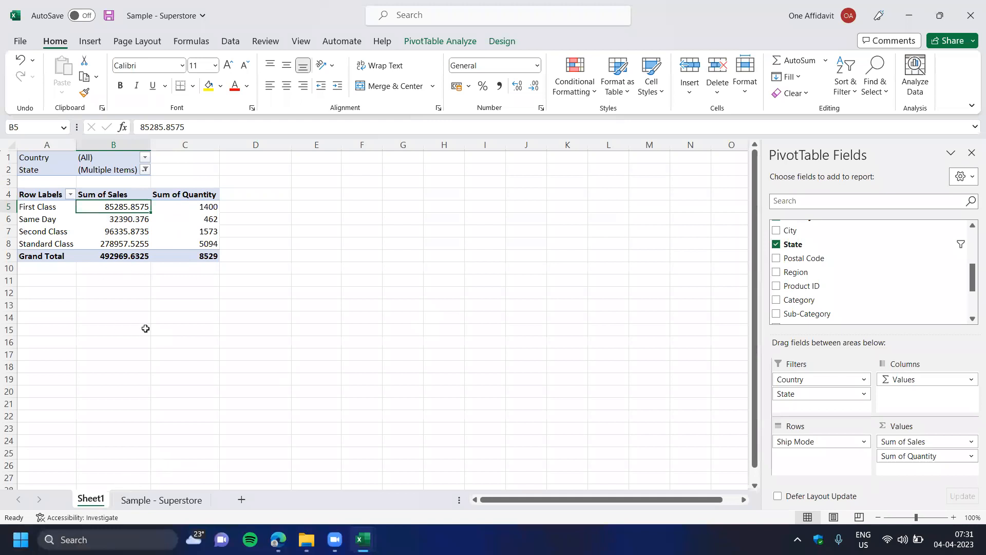
pyautogui.hotkey('ctrl', 'pagedown')
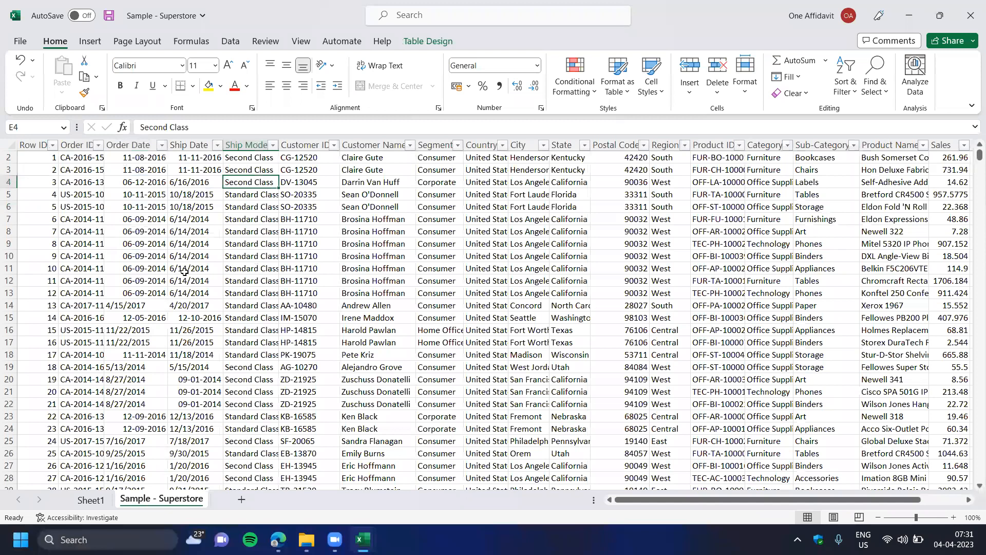
pyautogui.hotkey('ctrl', 'pageup')
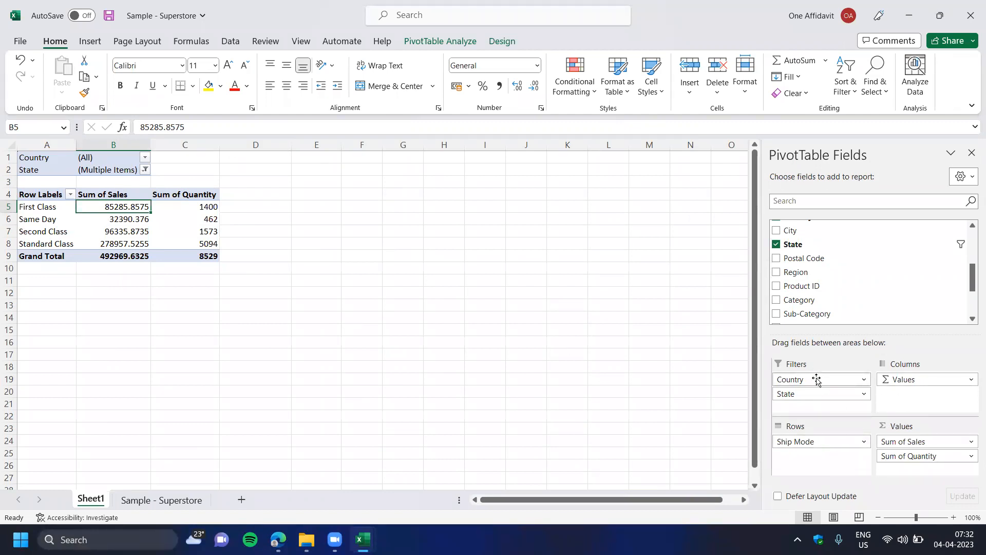
pyautogui.moveTo(813, 401); pyautogui.dragTo(814, 433)
pyautogui.click(507, 68)
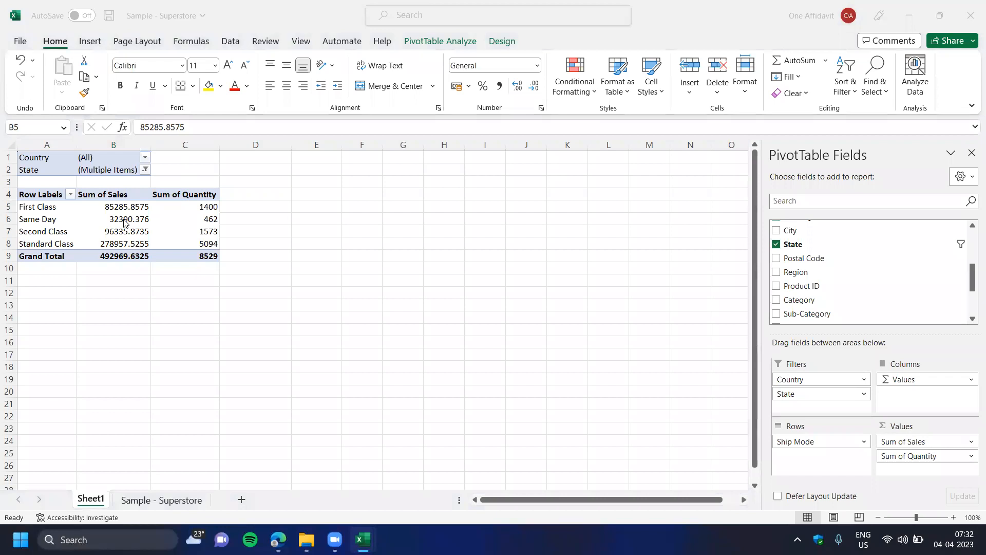
pyautogui.moveTo(154, 232)
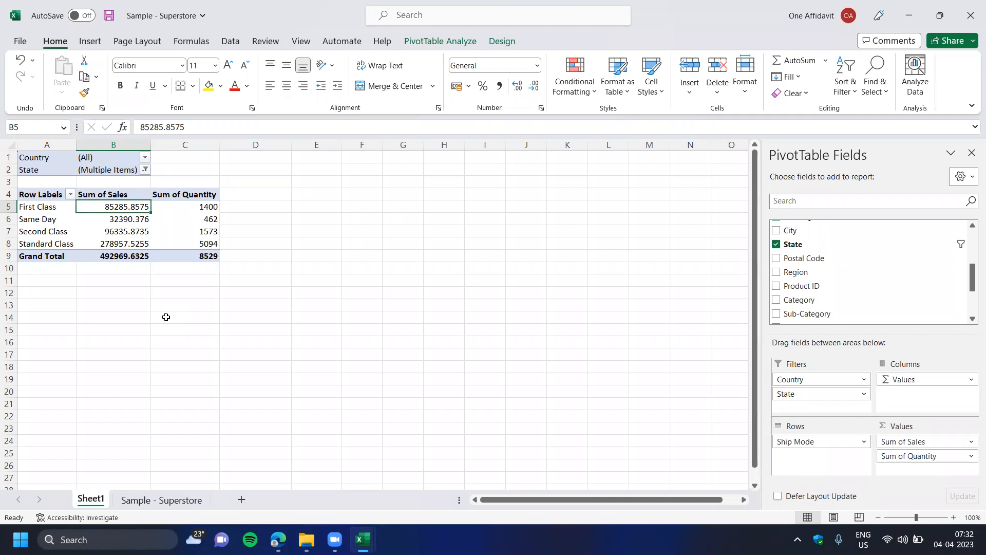
pyautogui.click(467, 66)
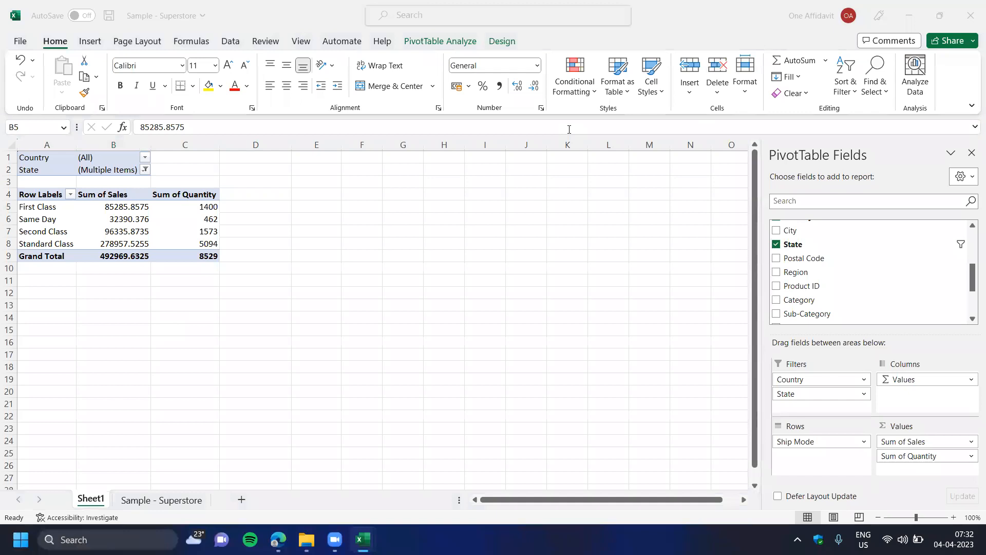
pyautogui.click(47, 160)
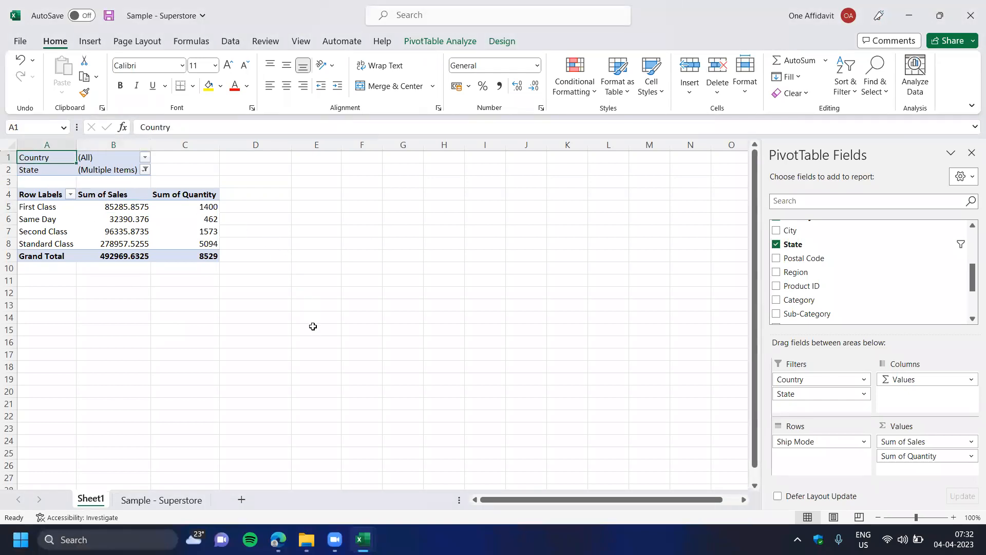
# Save the workbook and select the Sum of Sales values including the Grand Total in B5:B9.
pyautogui.hotkey('ctrl', 's')
pyautogui.click(477, 67)
pyautogui.moveTo(138, 207); pyautogui.dragTo(136, 262)
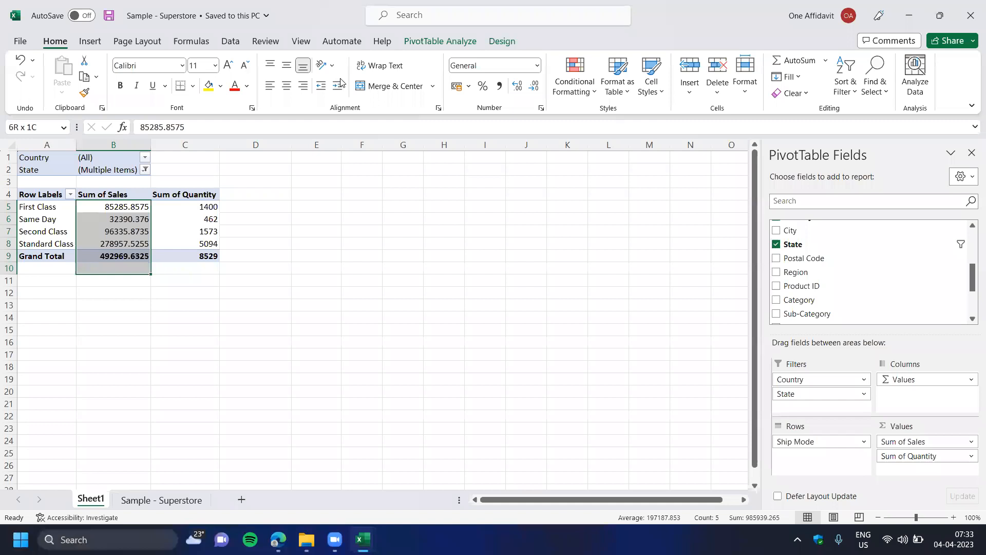
pyautogui.hotkey('shift', 'Up')
pyautogui.click(135, 205)
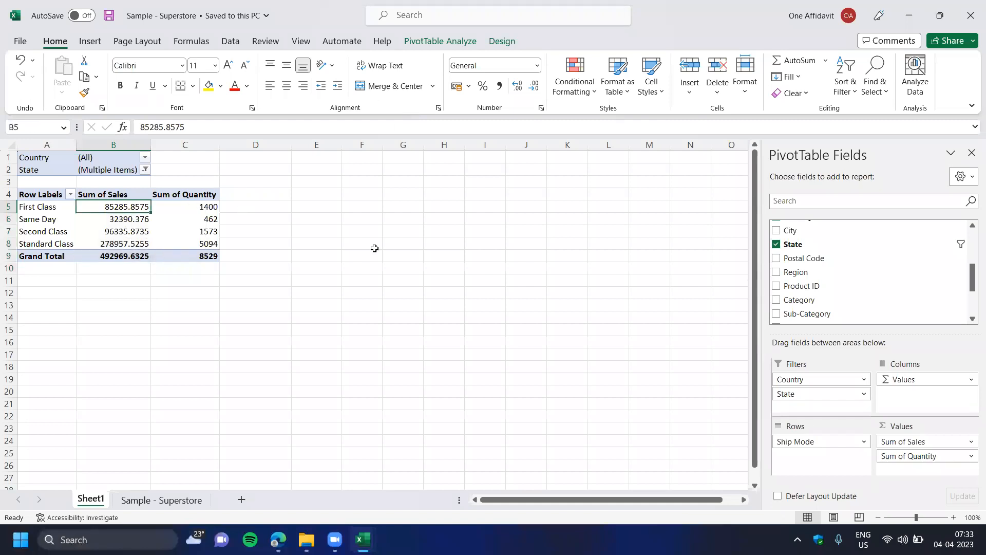
pyautogui.moveTo(128, 204); pyautogui.dragTo(133, 256)
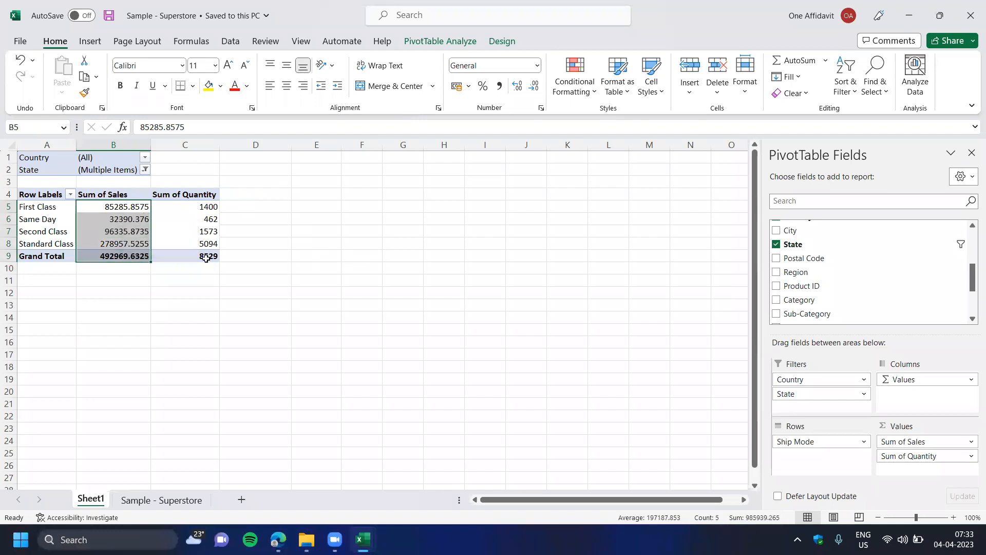
pyautogui.click(556, 69)
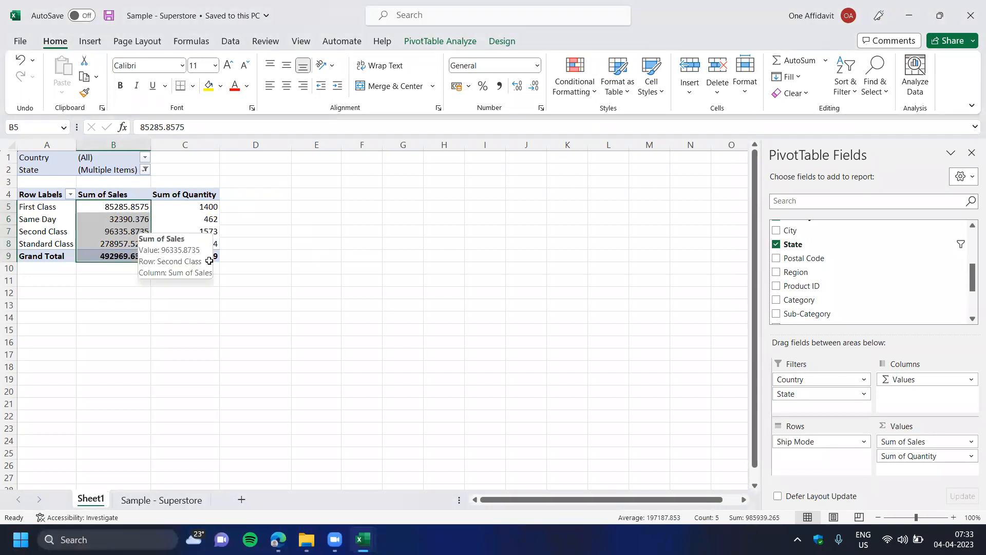
# Open the Value Field Settings for Sum of Sales and view its Show Values As and Summarize Values By options.
pyautogui.click(124, 207)
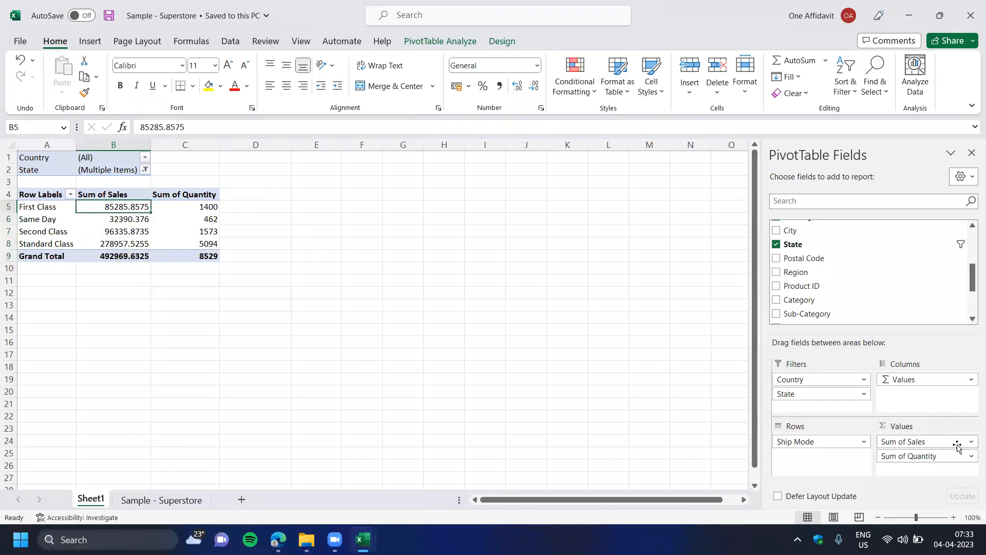
pyautogui.click(954, 443)
pyautogui.click(934, 428)
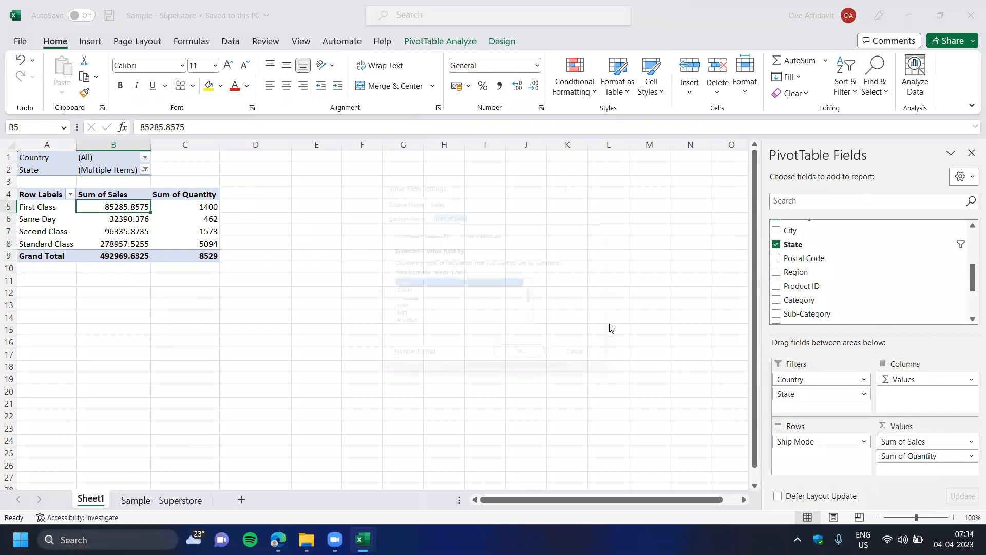
pyautogui.click(465, 238)
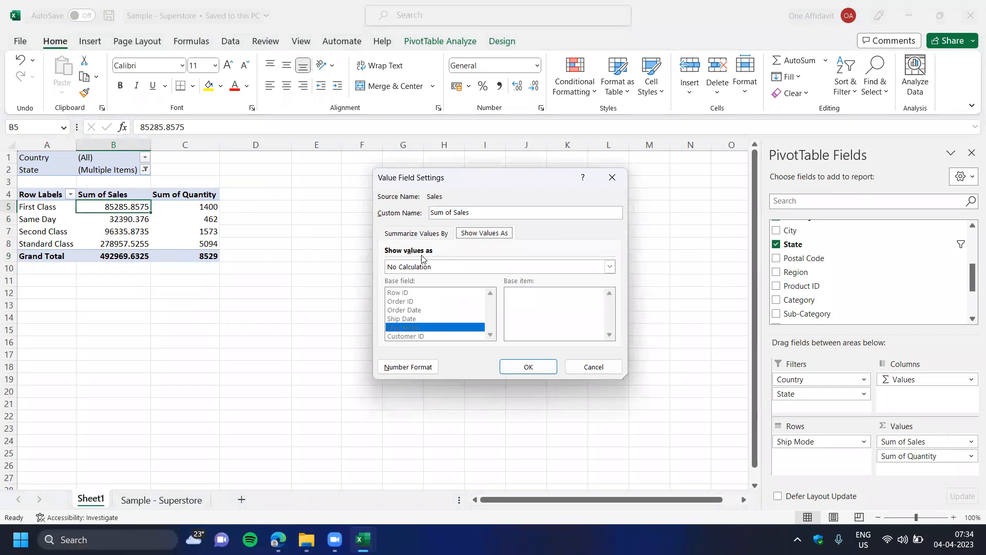
pyautogui.click(416, 234)
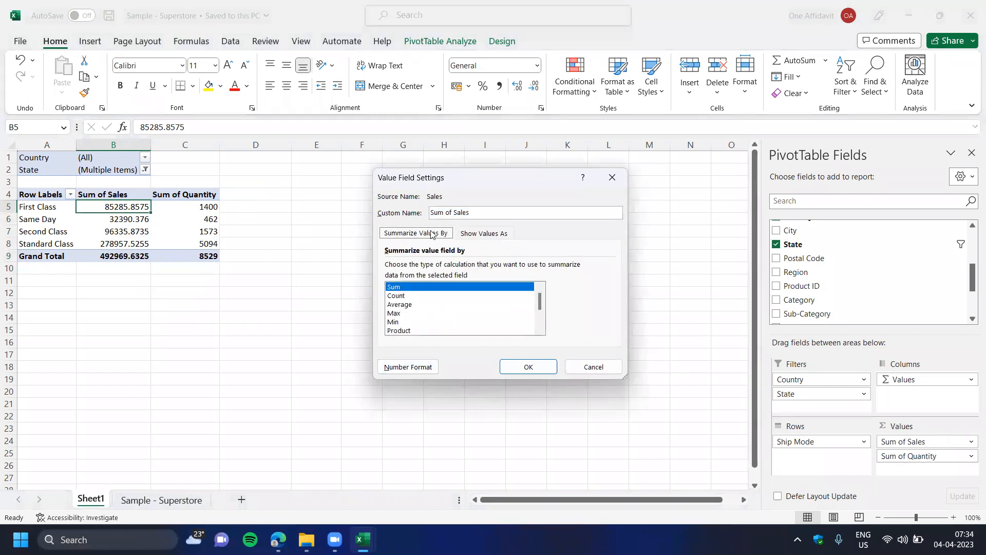
# Format the Sum of Sales field as Number with 0 decimal places and the 1000 separator.
pyautogui.click(409, 369)
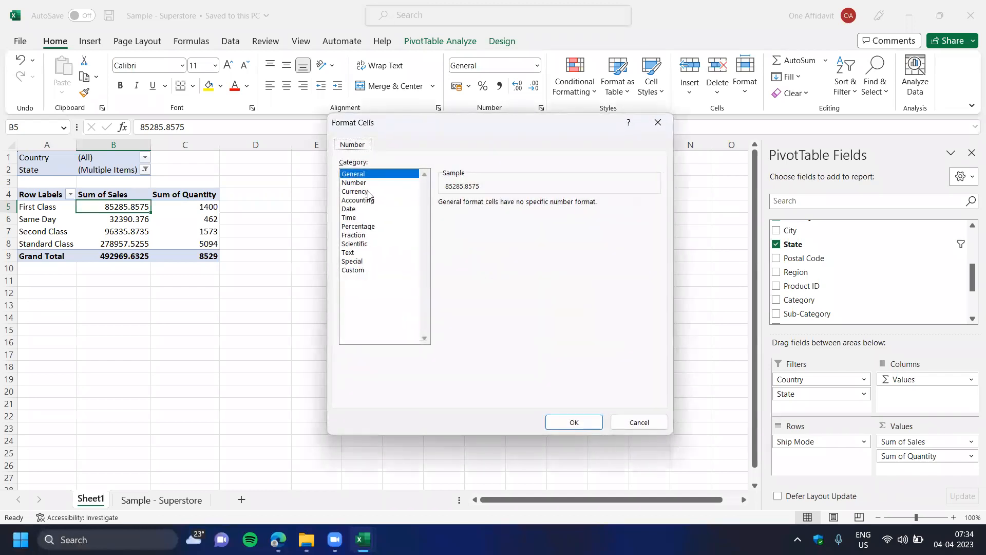
pyautogui.click(368, 192)
pyautogui.click(370, 183)
pyautogui.click(455, 221)
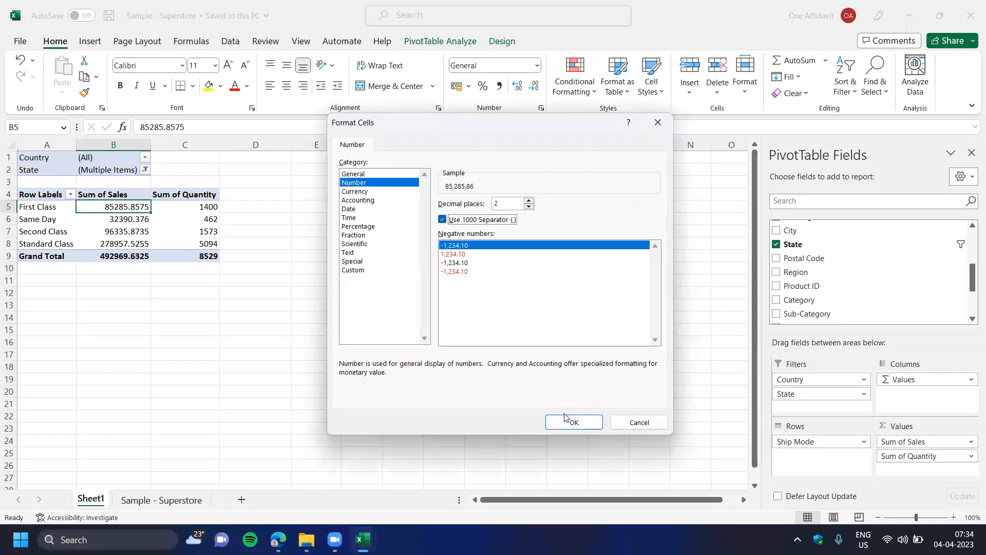
pyautogui.click(529, 207)
pyautogui.click(528, 207)
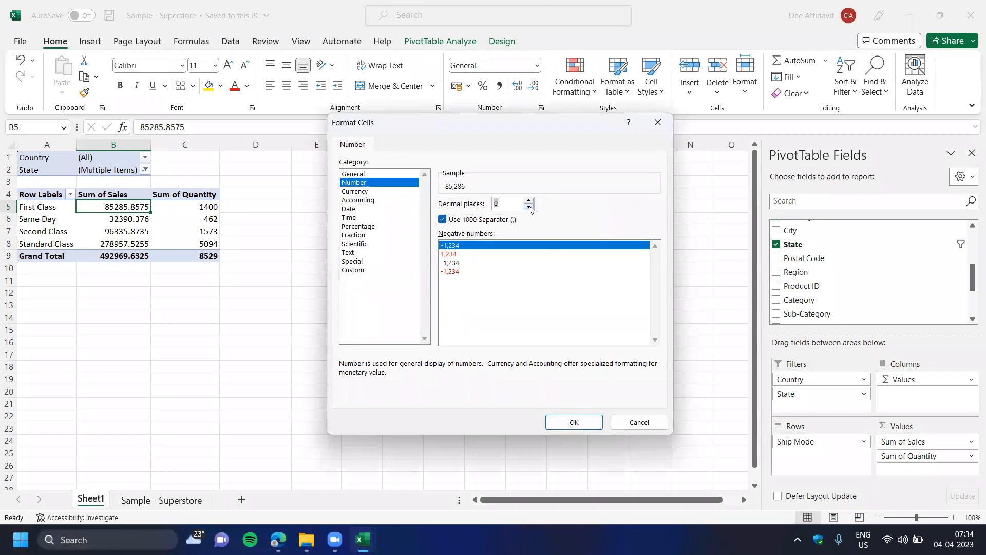
pyautogui.click(572, 423)
pyautogui.click(528, 366)
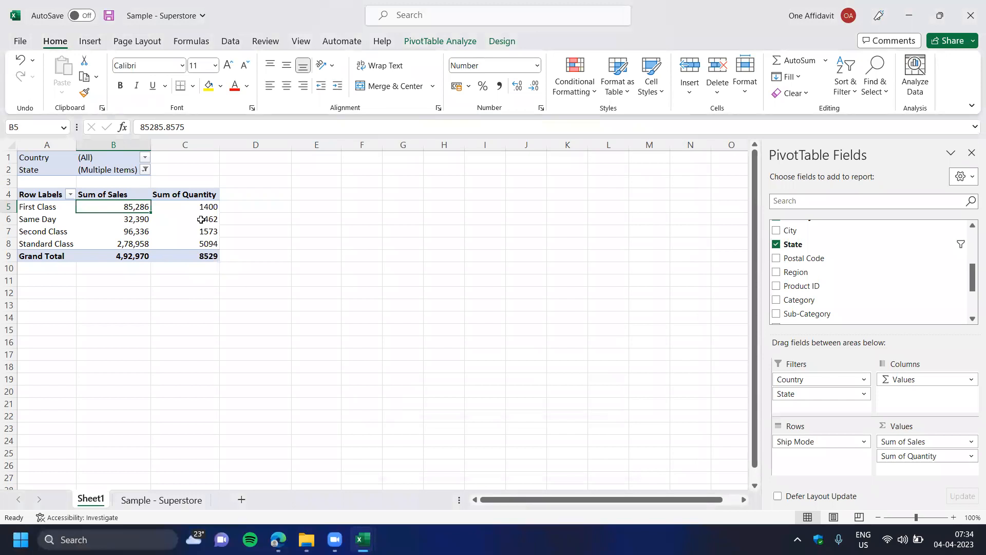
# Try the comma style on the Sum of Quantity values in C5:C9, and undo it.
pyautogui.click(186, 210)
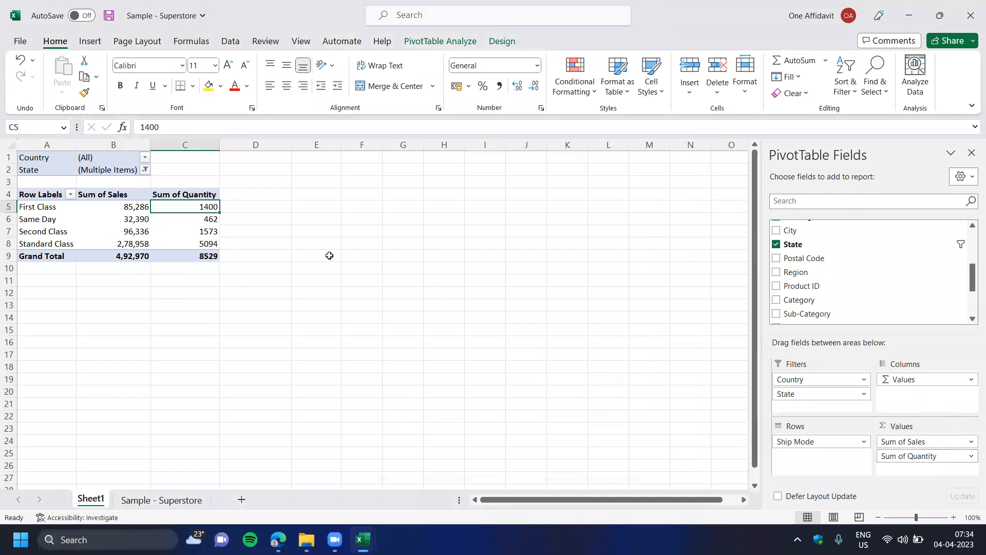
pyautogui.moveTo(207, 206); pyautogui.dragTo(204, 257)
pyautogui.click(500, 87)
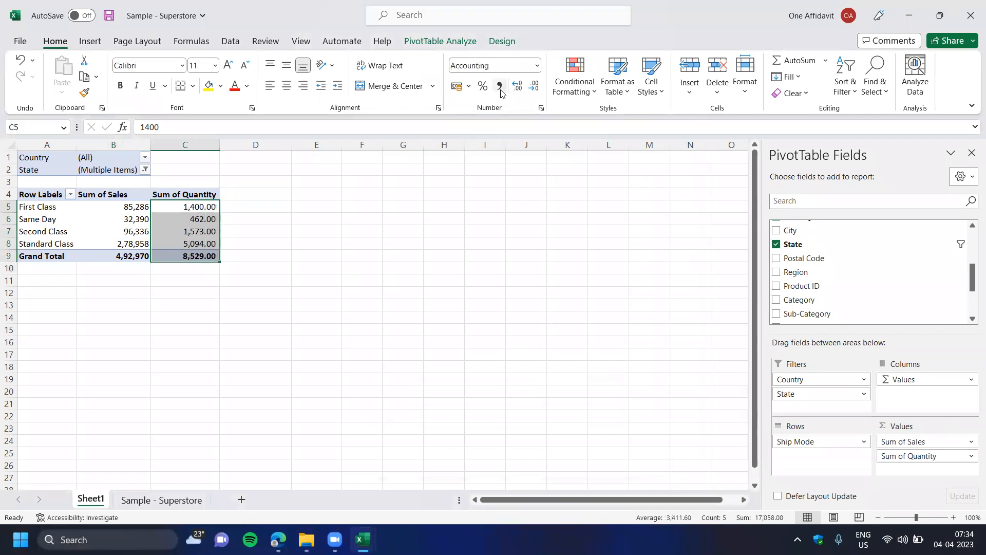
pyautogui.hotkey('ctrl', 'z')
# Format the Sum of Quantity field as Number with 0 decimal places and the 1000 separator through its Value Field Settings.
pyautogui.click(909, 456)
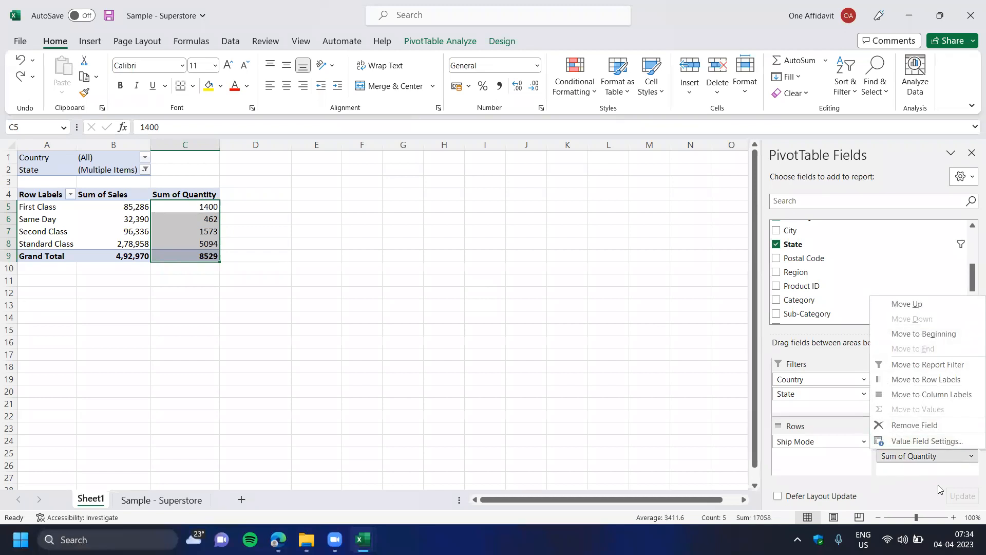
pyautogui.click(912, 456)
pyautogui.click(912, 456)
pyautogui.click(911, 441)
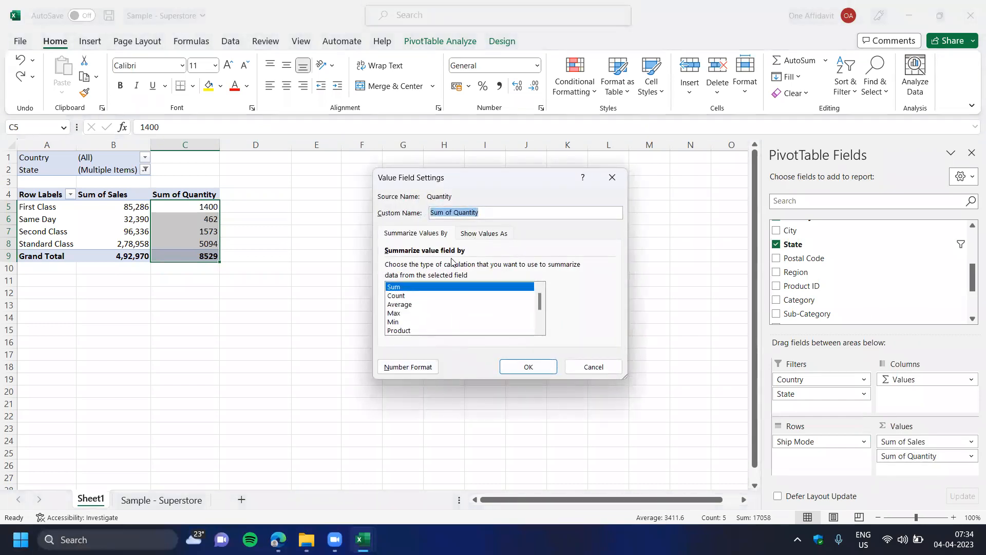
pyautogui.click(408, 367)
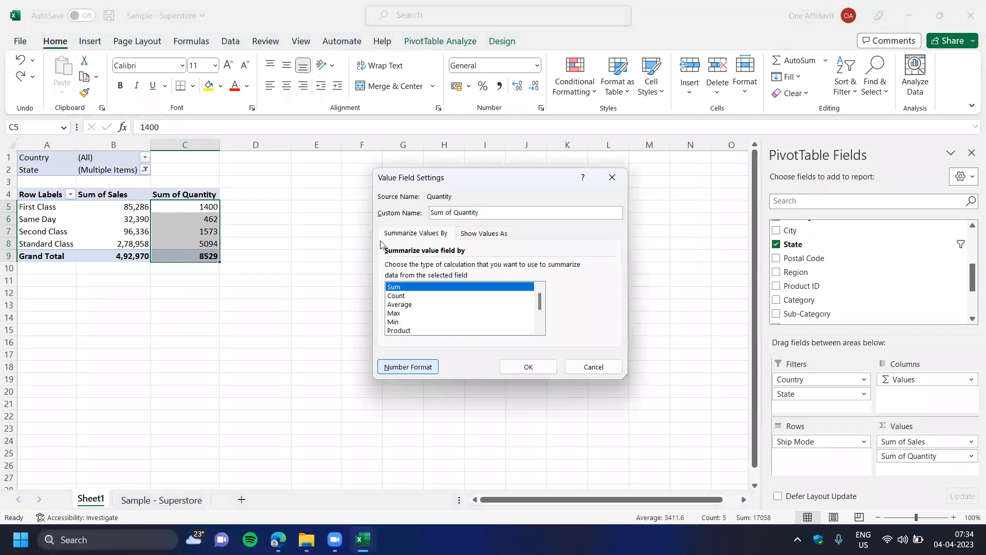
pyautogui.click(361, 183)
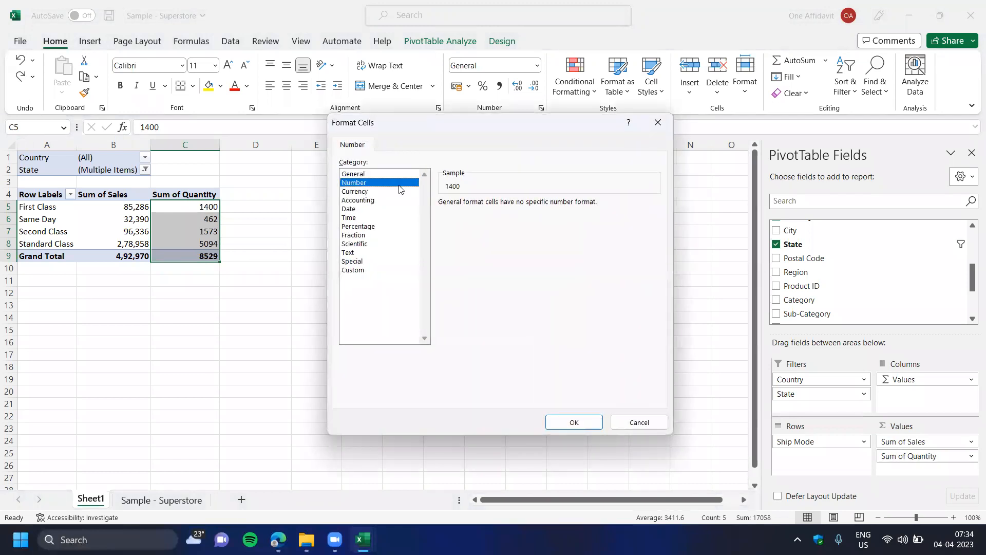
pyautogui.click(528, 207)
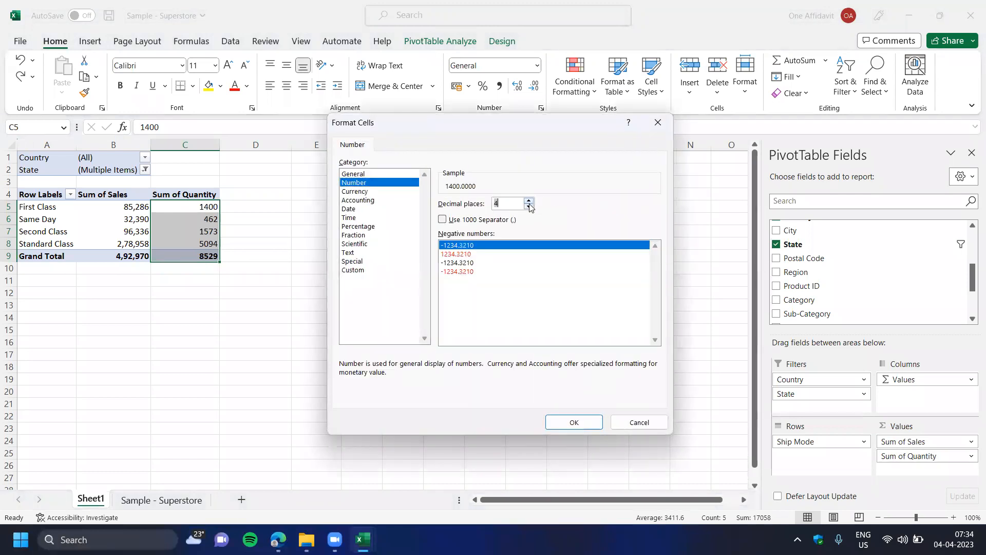
pyautogui.click(529, 207)
pyautogui.click(495, 221)
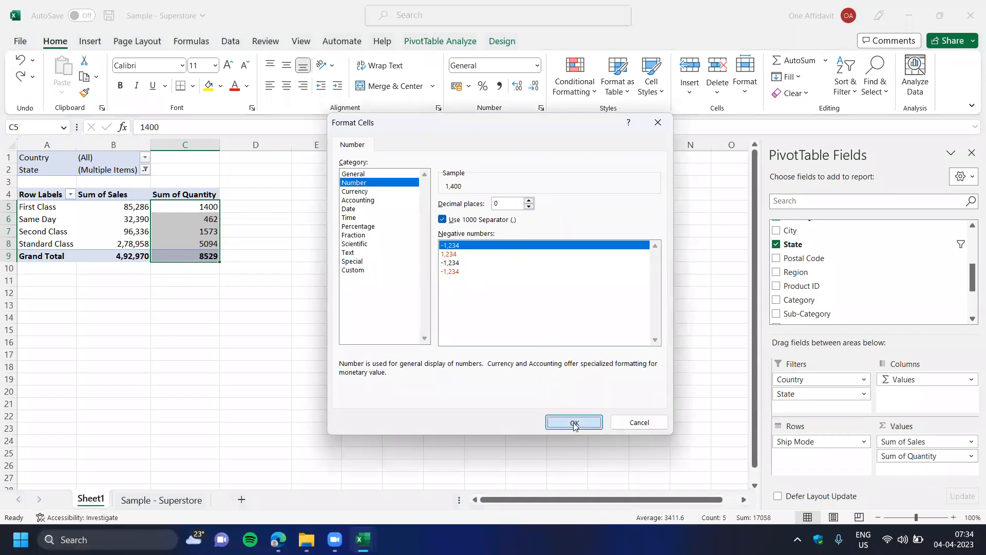
pyautogui.click(573, 421)
pyautogui.click(507, 368)
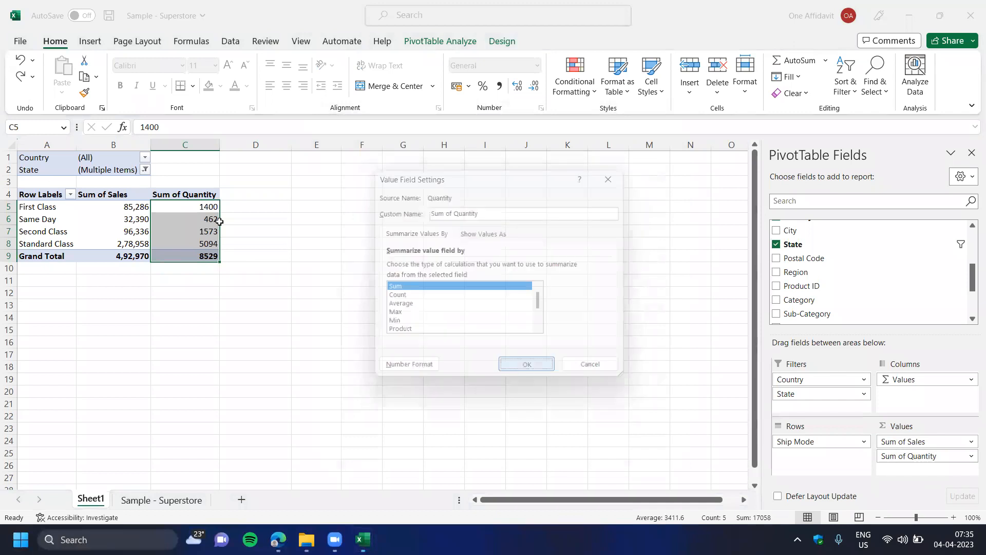
# Review the ship mode labels and their Sum of Sales values by highlighting them, finishing with A4:B8 selected.
pyautogui.moveTo(61, 210); pyautogui.dragTo(51, 244)
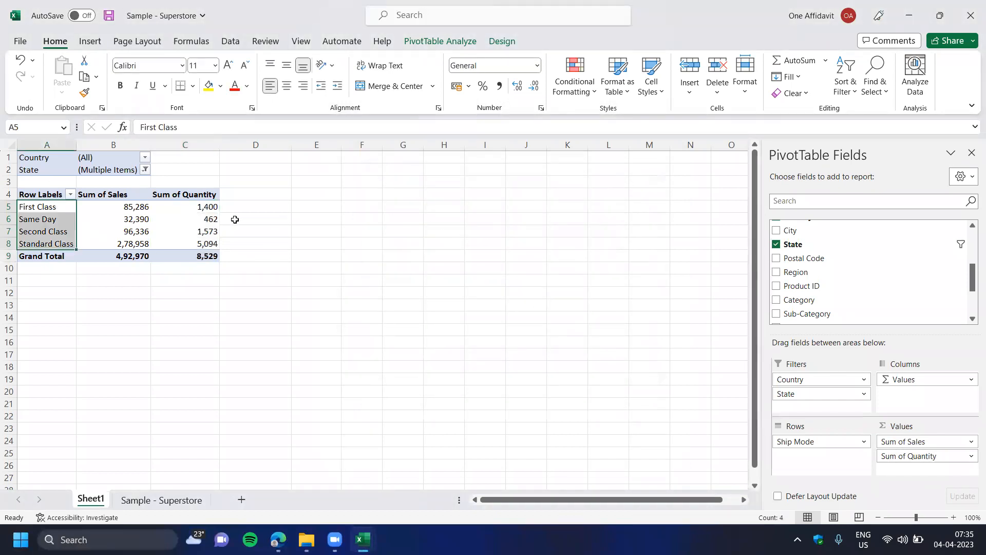
pyautogui.press('Up')
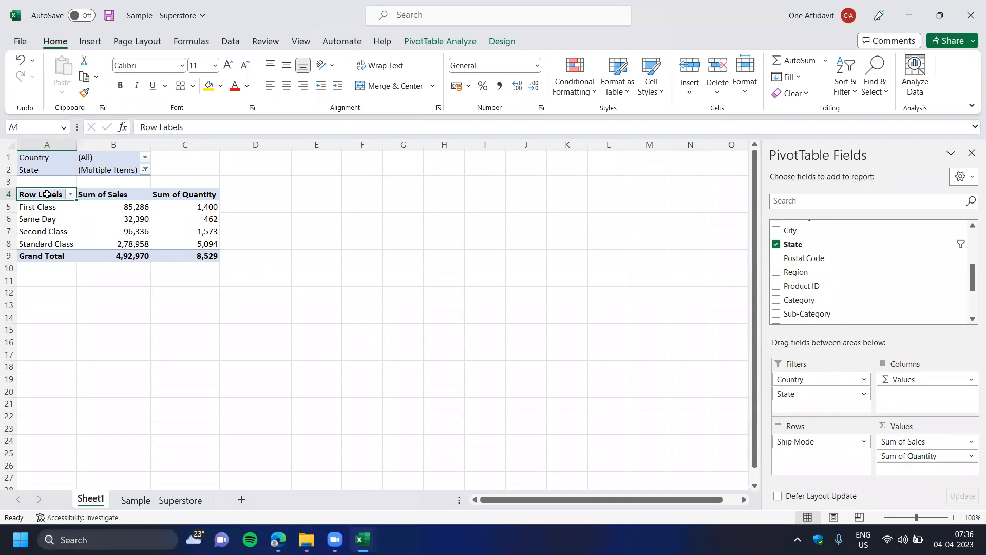
pyautogui.moveTo(47, 195); pyautogui.dragTo(118, 253)
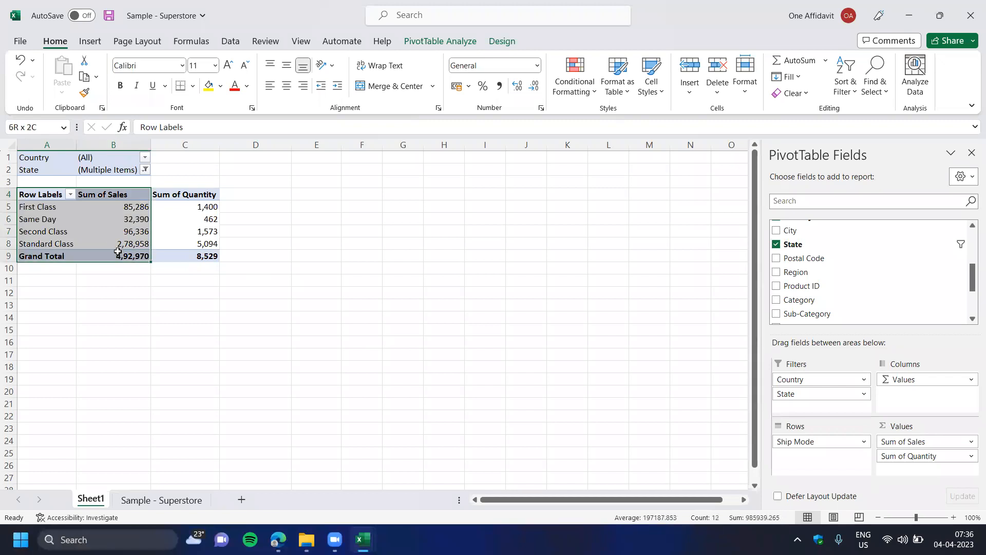
pyautogui.moveTo(60, 196); pyautogui.dragTo(123, 242)
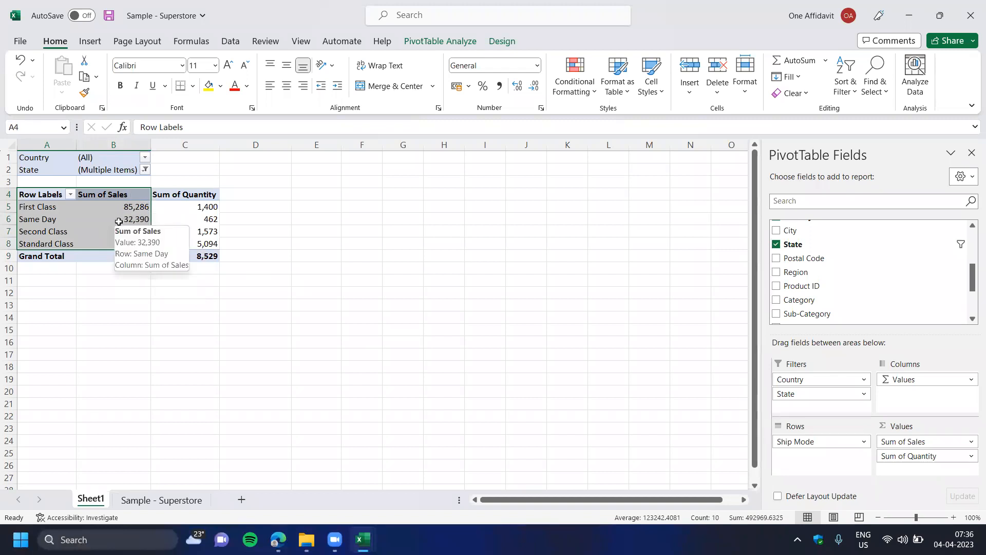
pyautogui.moveTo(49, 194); pyautogui.dragTo(106, 233)
pyautogui.moveTo(49, 196); pyautogui.dragTo(120, 244)
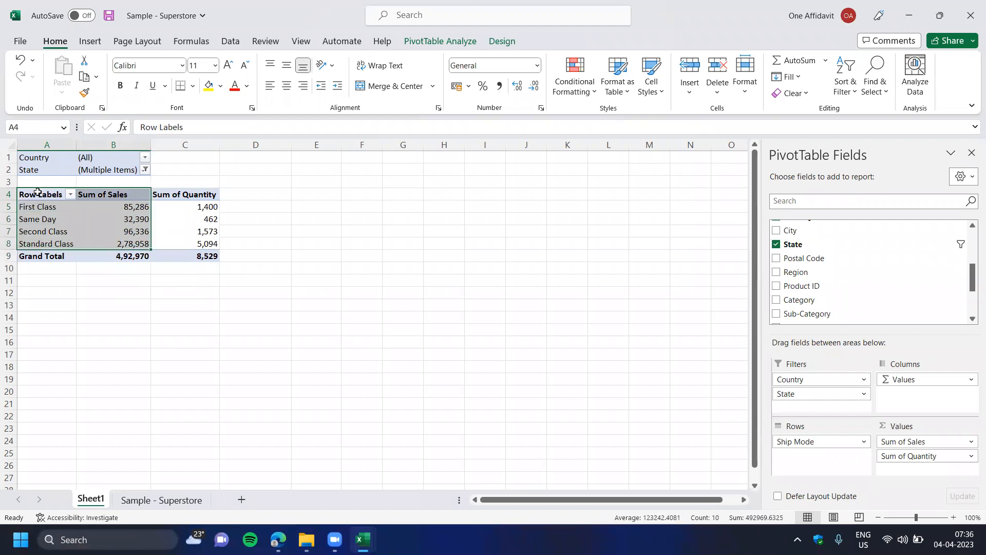
# Rename the Row Labels header in A4 as Shipping Class.
pyautogui.click(37, 192)
pyautogui.write('Shipp')
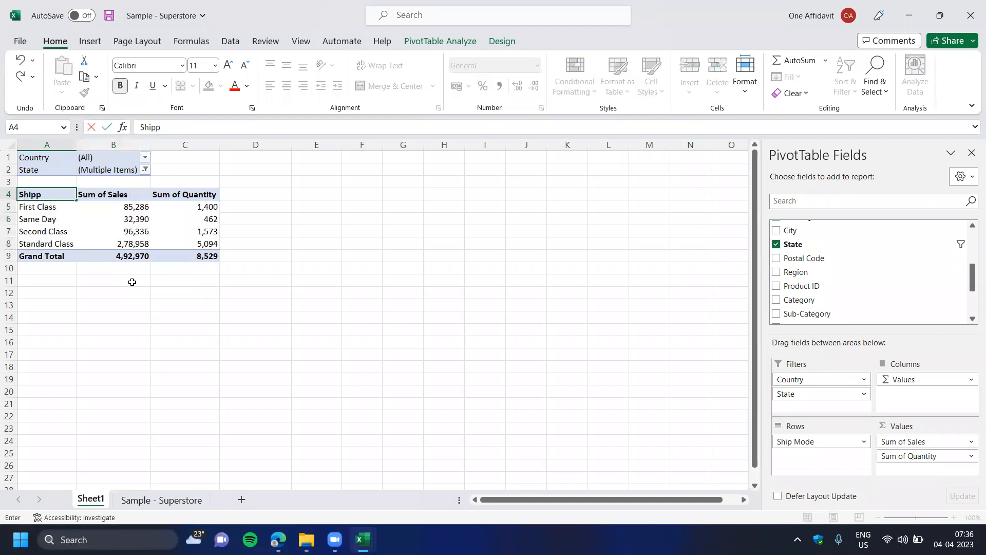
pyautogui.write('ing Class')
pyautogui.press('Return')
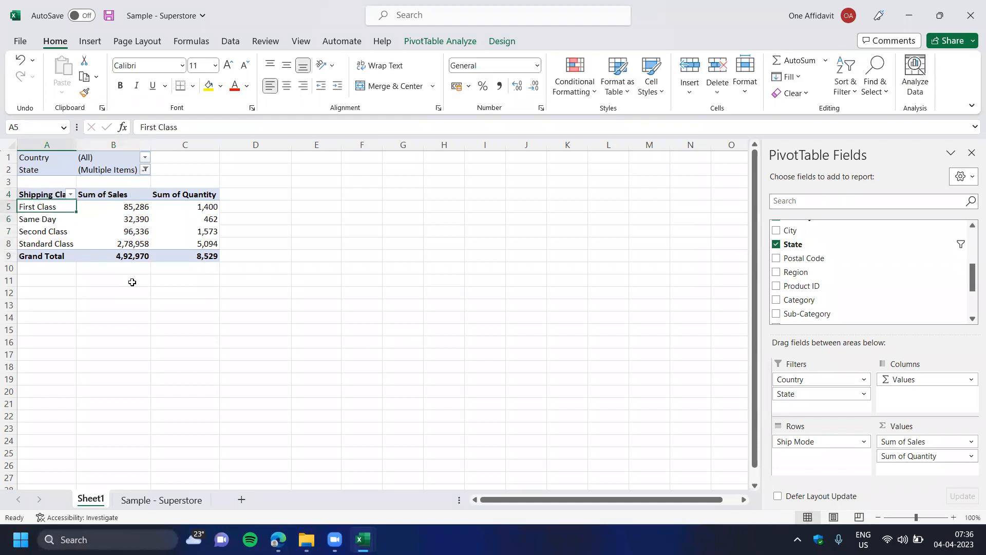
# Rename the Sum of Sales header in B4 as Sales, with a trailing space to keep it distinct from the source field.
pyautogui.press('Up')
pyautogui.press('Right')
pyautogui.write('Sales')
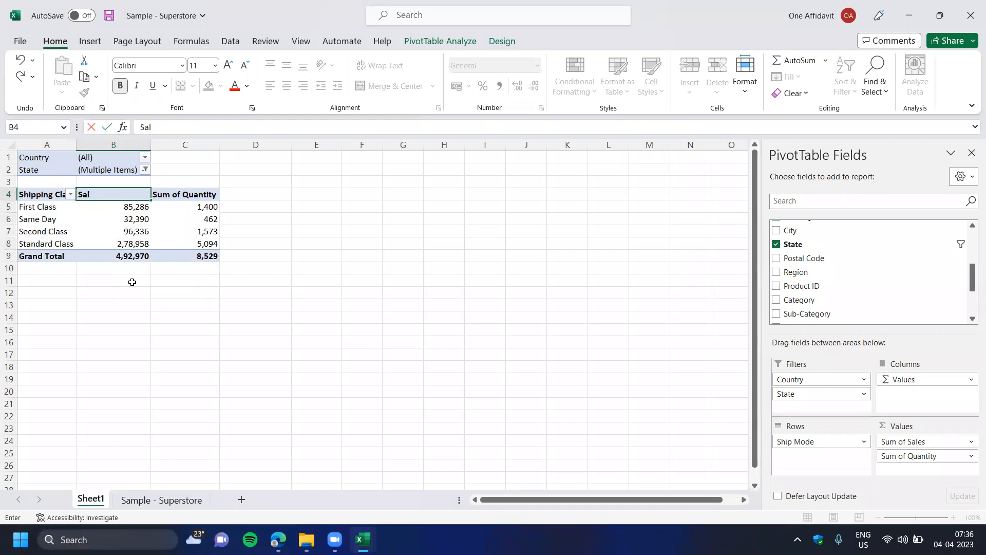
pyautogui.press('Return')
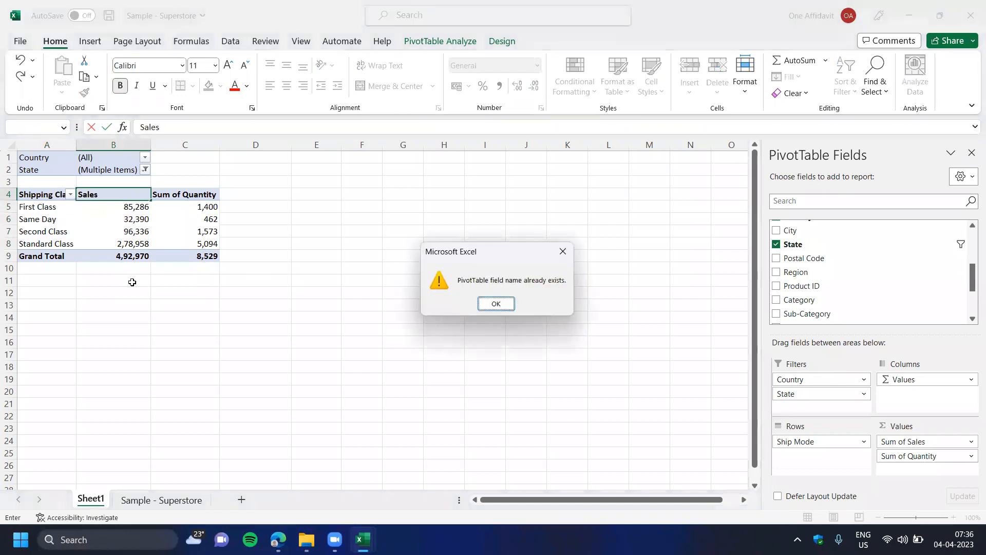
pyautogui.press('Return')
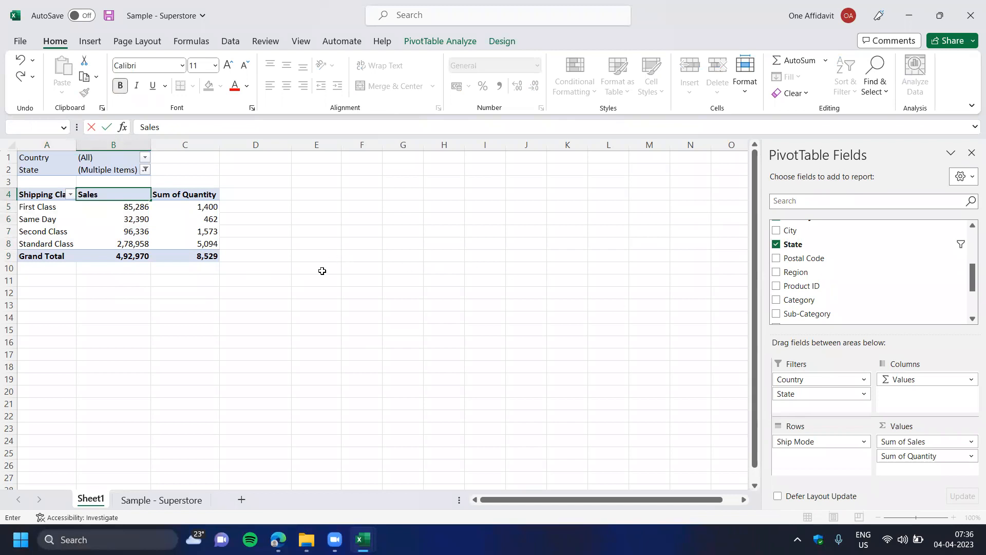
pyautogui.press('Return')
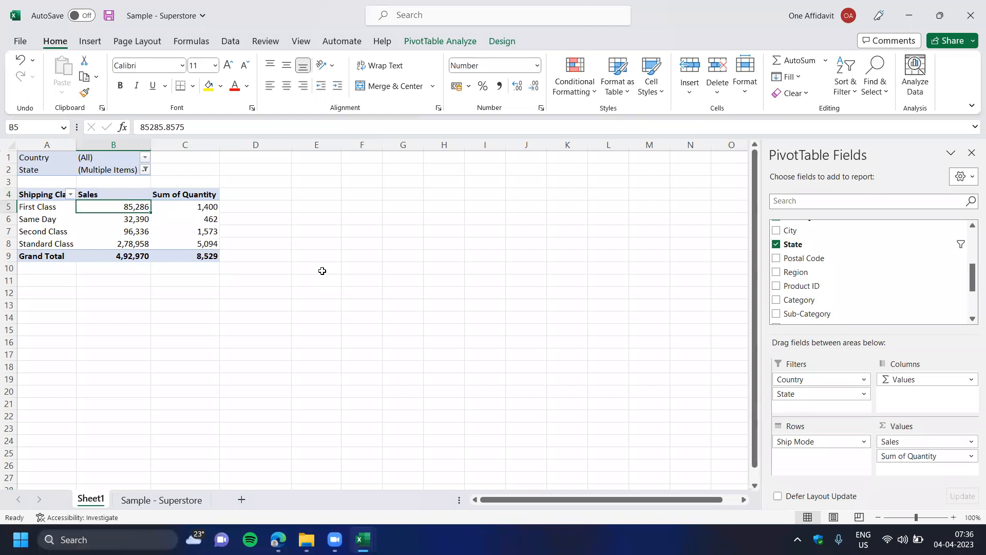
# Insert a 2-D pie chart from the shipping class labels and Sales values in A4:B8.
pyautogui.press('Up')
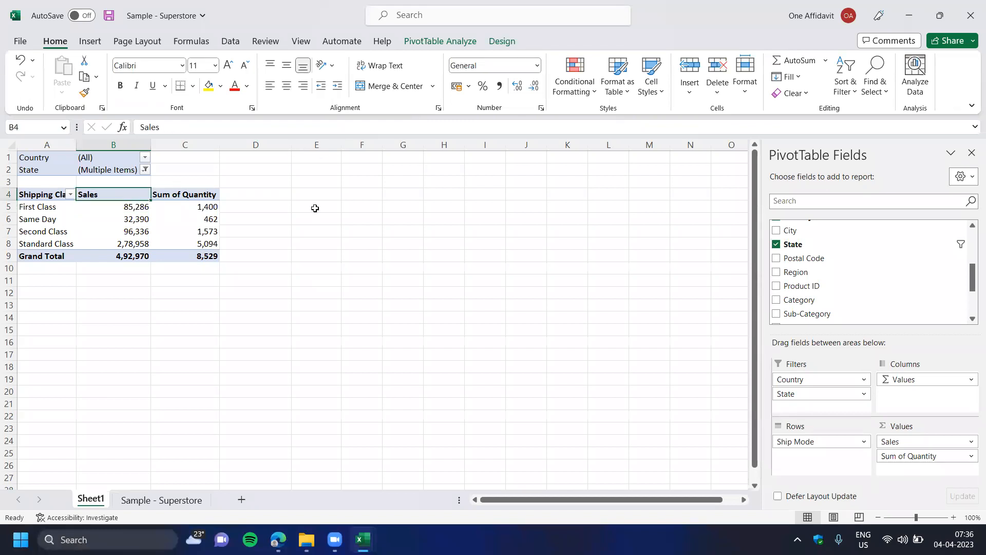
pyautogui.press('Left')
pyautogui.hotkey('shift', 'Right')
pyautogui.hotkey('shift', 'Down')
pyautogui.hotkey('shift', 'Down')
pyautogui.hotkey('shift', 'Down')
pyautogui.hotkey('shift', 'Down')
pyautogui.hotkey('shift', 'Down')
pyautogui.hotkey('shift', 'Up')
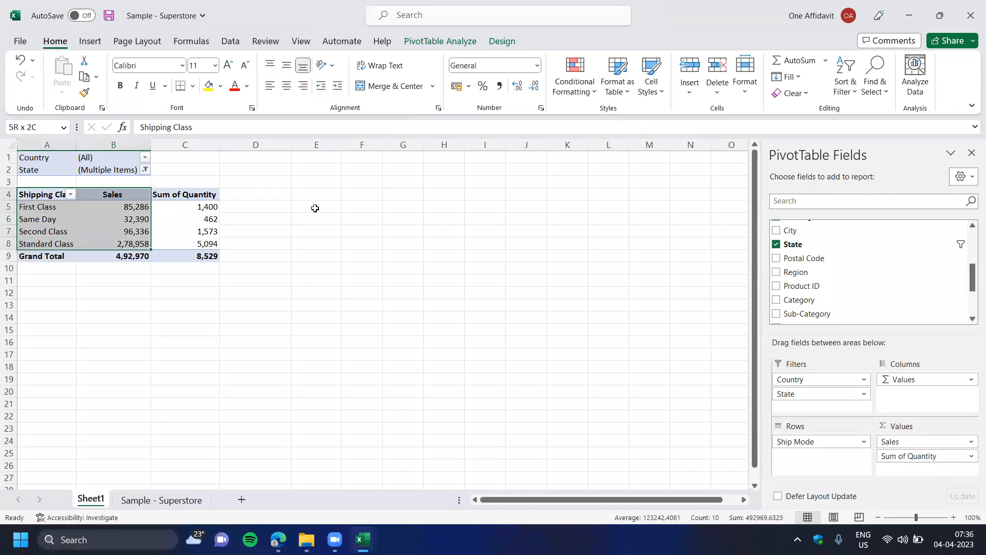
pyautogui.click(91, 41)
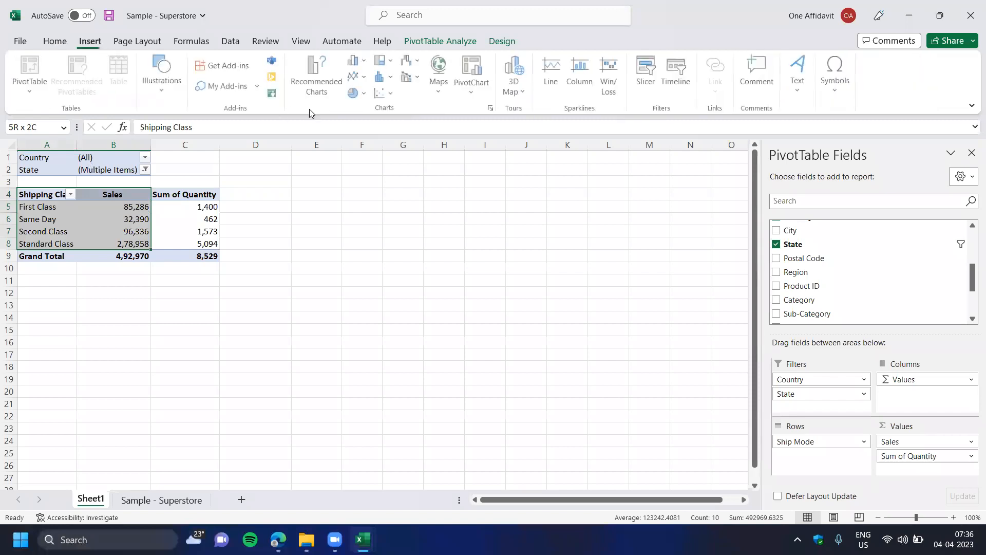
pyautogui.click(355, 93)
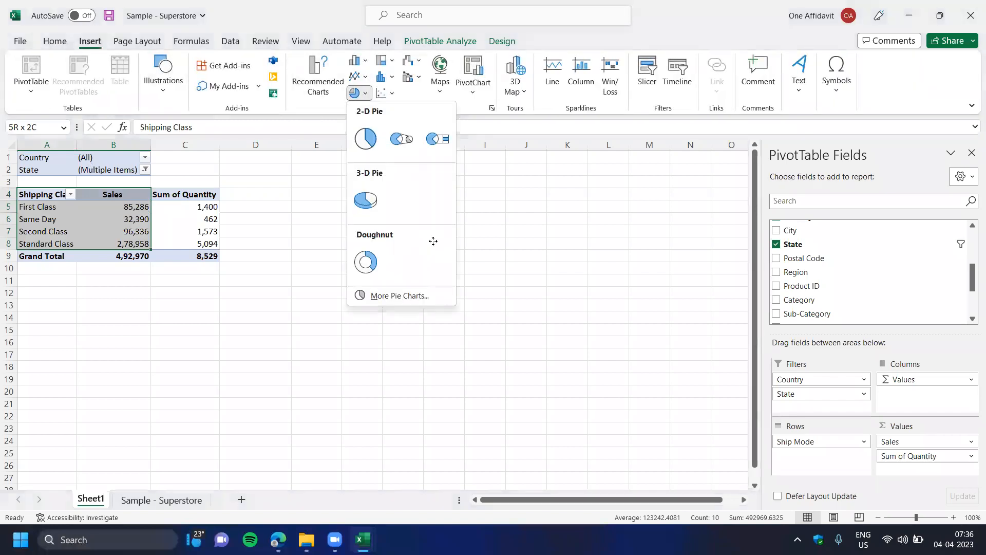
pyautogui.click(366, 139)
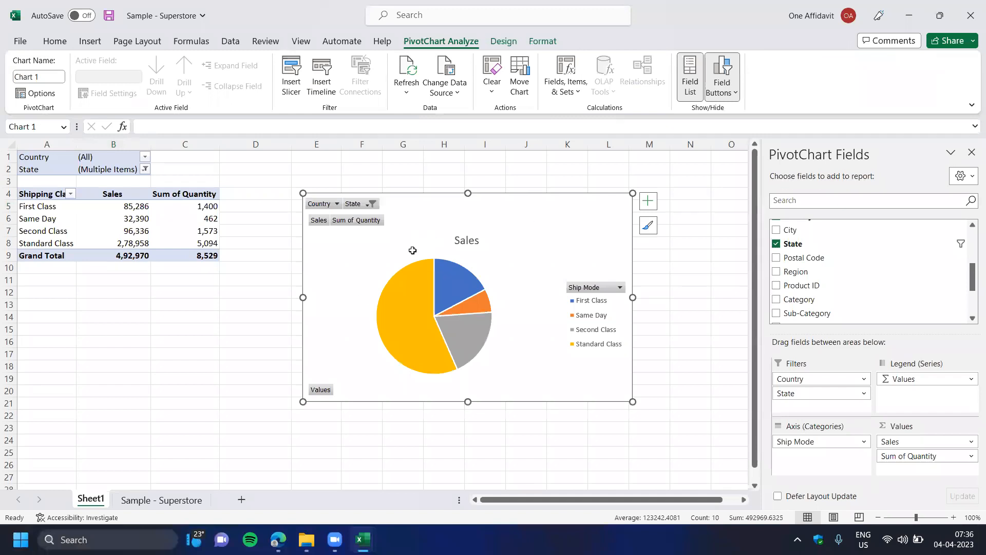
# Move the Sales pie chart slightly up and to the left on the sheet.
pyautogui.press('Delete')
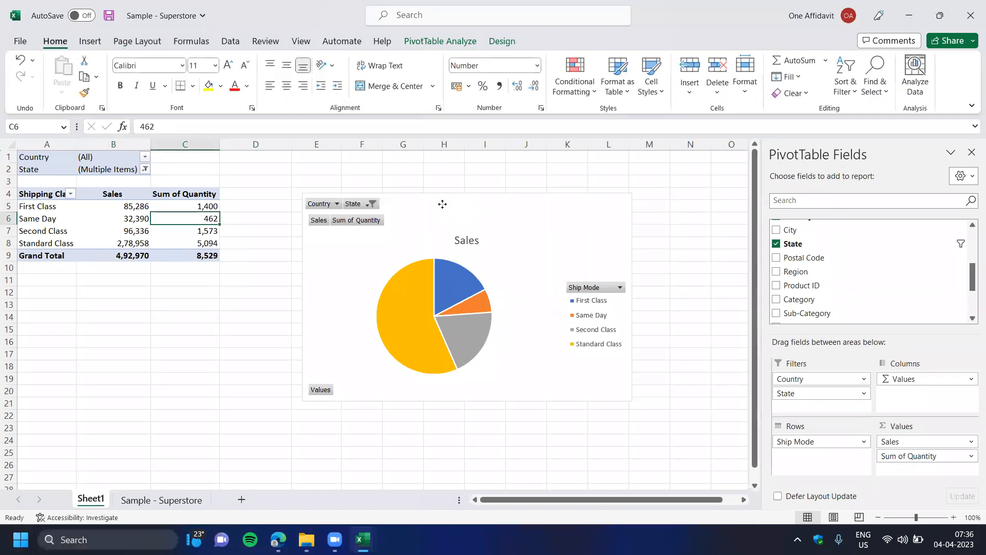
pyautogui.click(443, 204)
pyautogui.moveTo(455, 203)
pyautogui.mouseDown()
pyautogui.moveTo(455, 212)
pyautogui.moveTo(452, 203)
pyautogui.mouseUp()
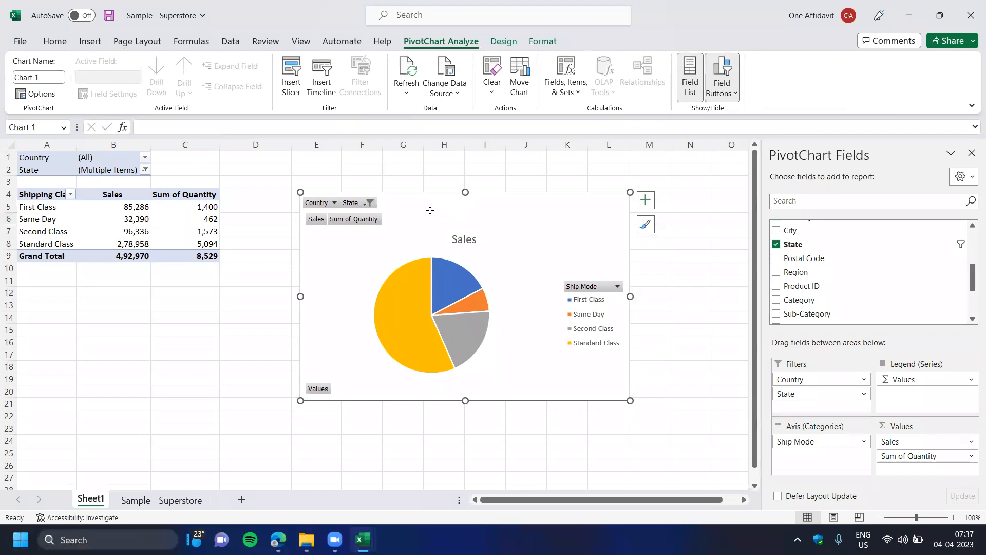
# Save the workbook and switch to the Sample - Superstore sheet with the source data.
pyautogui.click(427, 191)
pyautogui.hotkey('ctrl', 's')
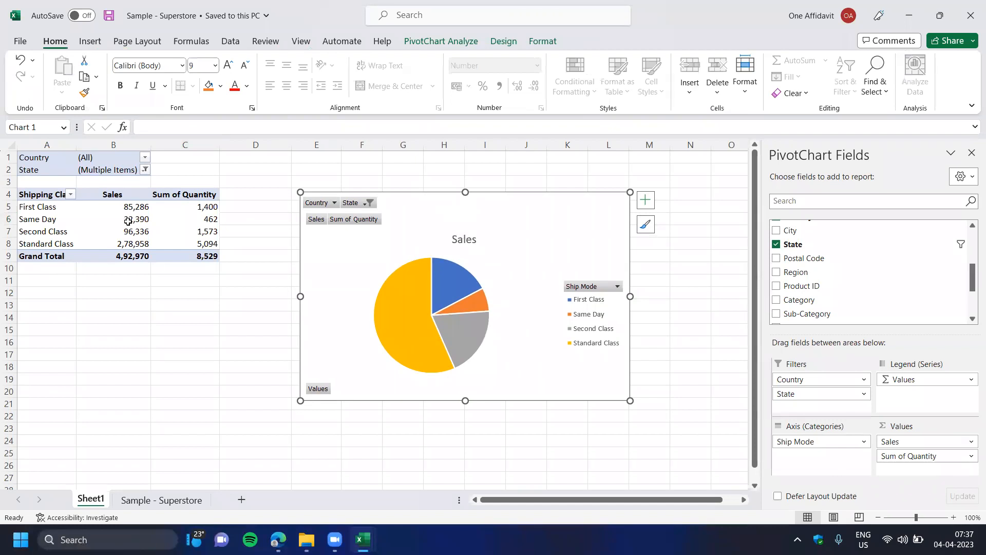
pyautogui.moveTo(128, 221)
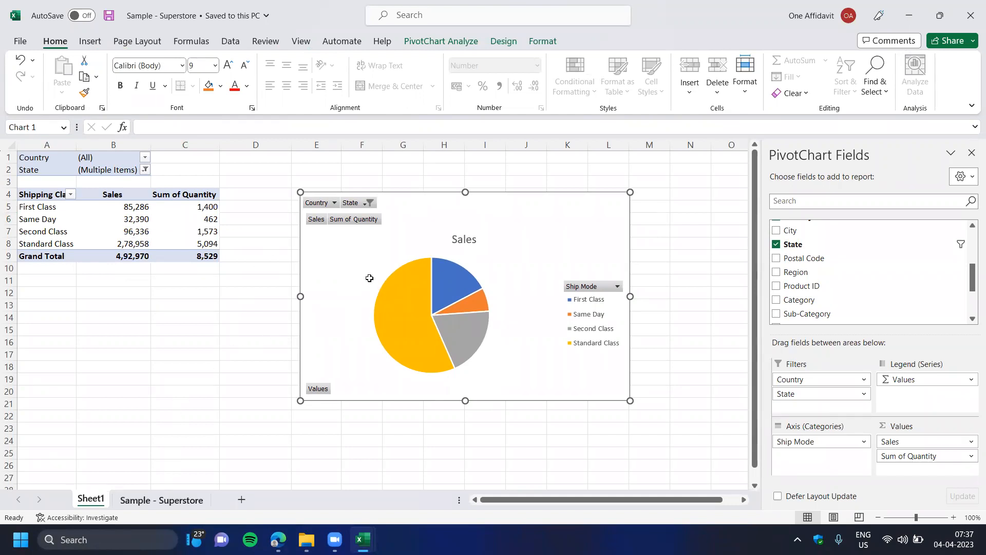
pyautogui.hotkey('ctrl', 'pagedown')
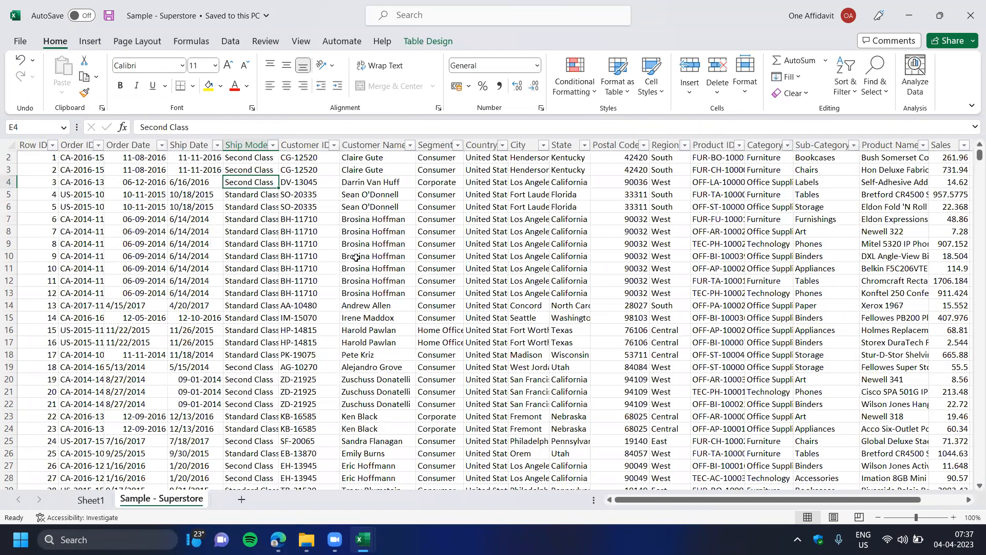
# Ask Analyze Data about the Superstore table: "Show me total sales by ship mode in a donut chart".
pyautogui.hotkey('ctrl', 'Up')
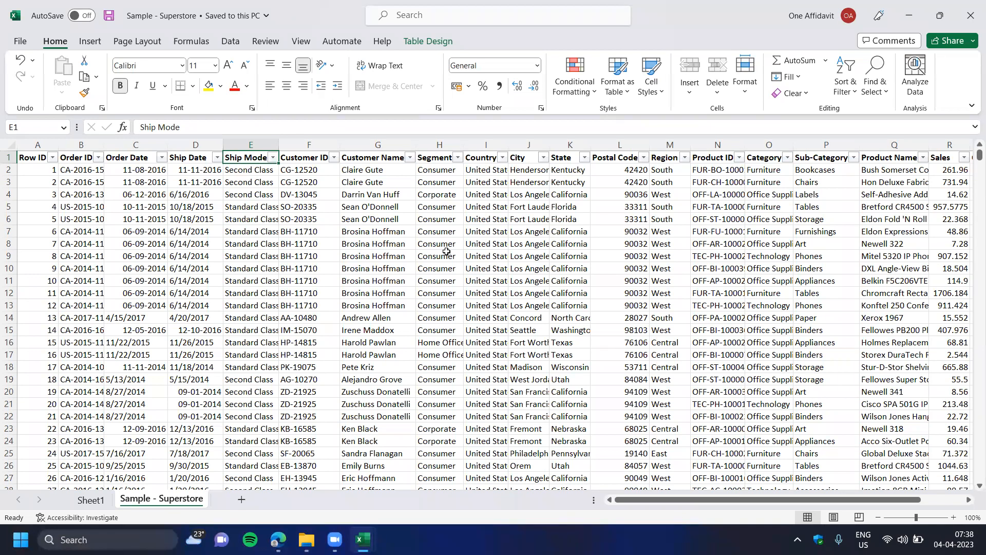
pyautogui.click(915, 83)
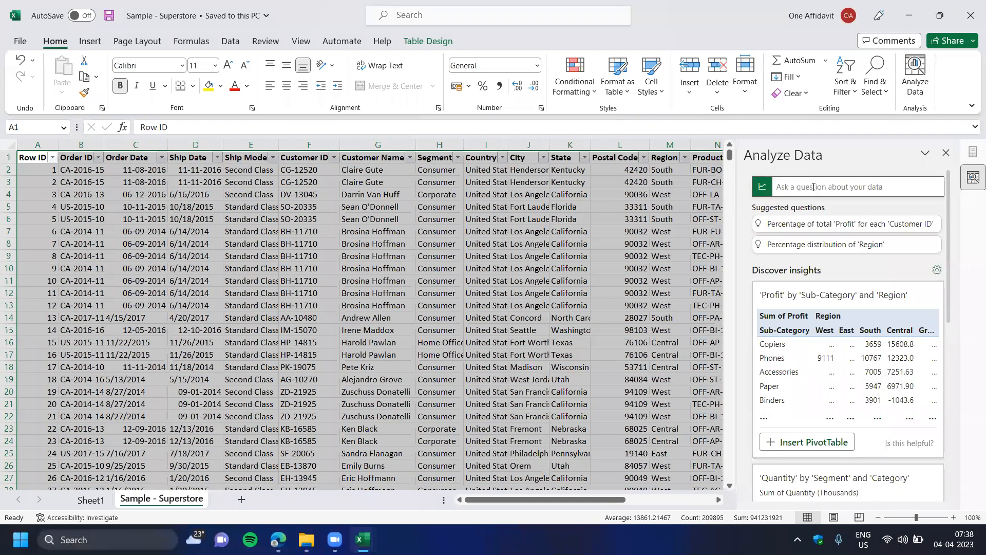
pyautogui.click(813, 186)
pyautogui.write('Show me total sa')
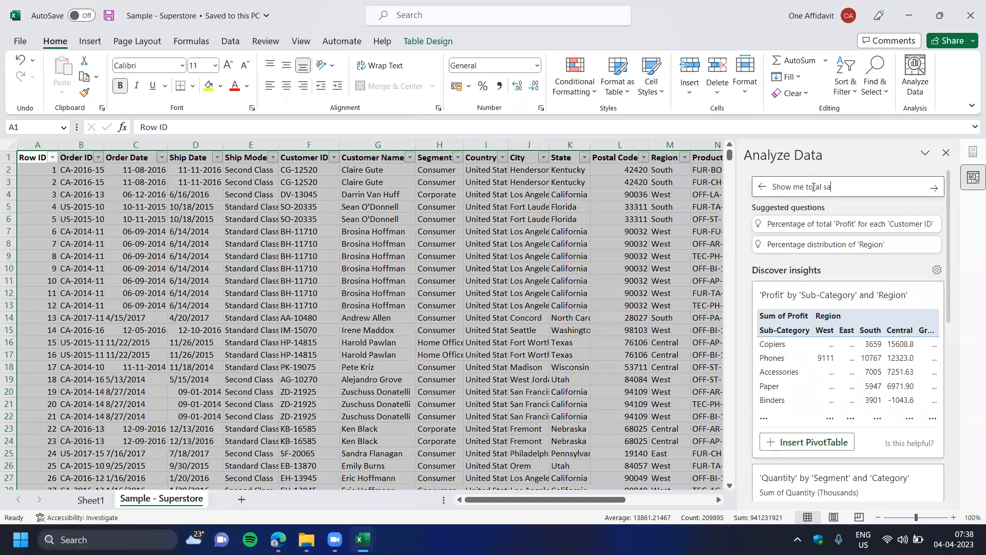
pyautogui.write('les by ship mode in a donut chart')
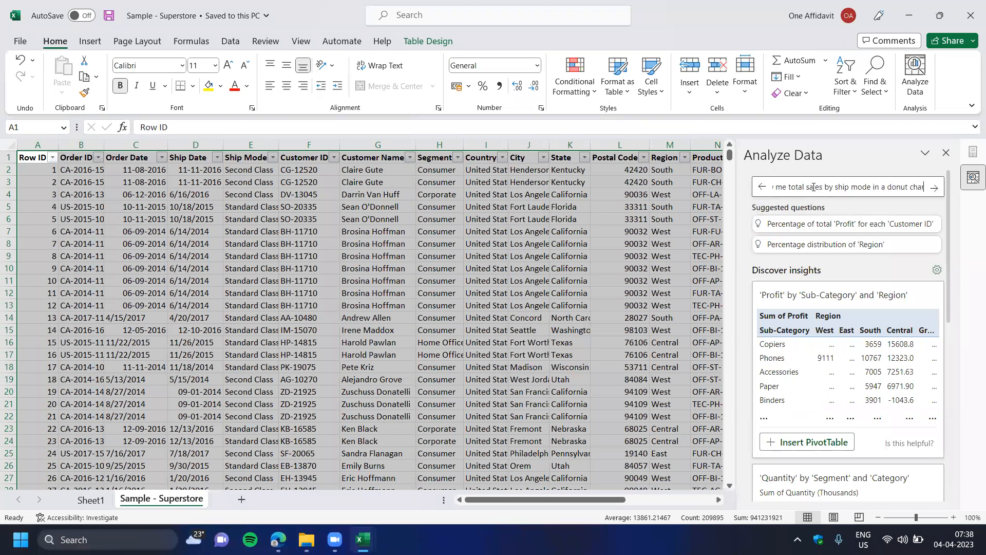
pyautogui.press('Return')
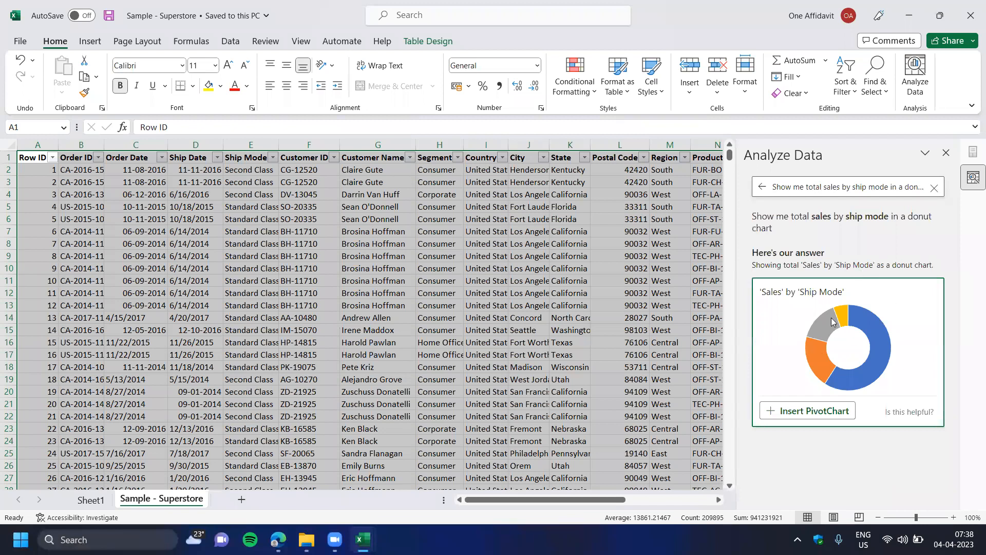
# Insert the suggested 'Sales' by 'Ship Mode' donut chart as a PivotChart on a new sheet.
pyautogui.moveTo(786, 188); pyautogui.dragTo(950, 187)
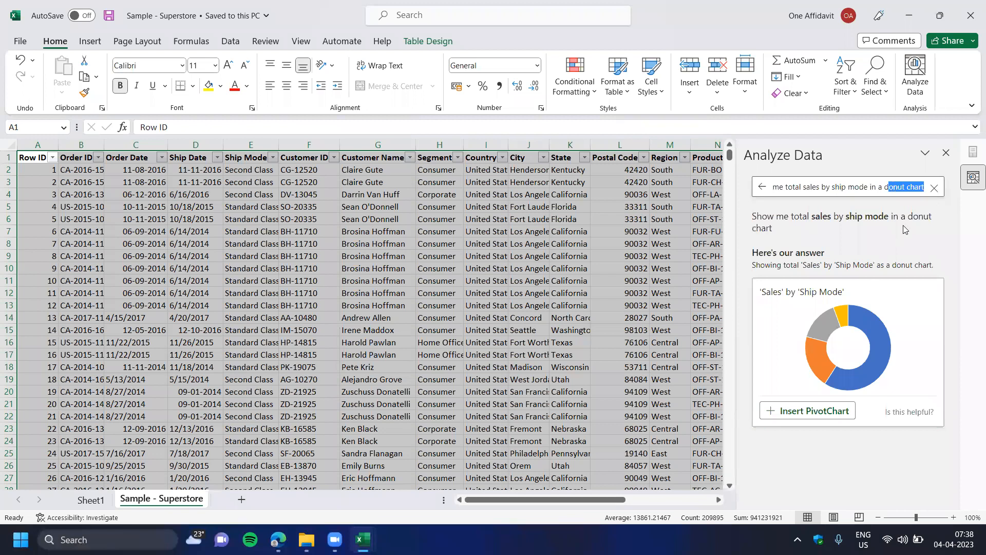
pyautogui.click(842, 187)
pyautogui.moveTo(884, 188); pyautogui.dragTo(927, 188)
pyautogui.moveTo(834, 189); pyautogui.dragTo(875, 188)
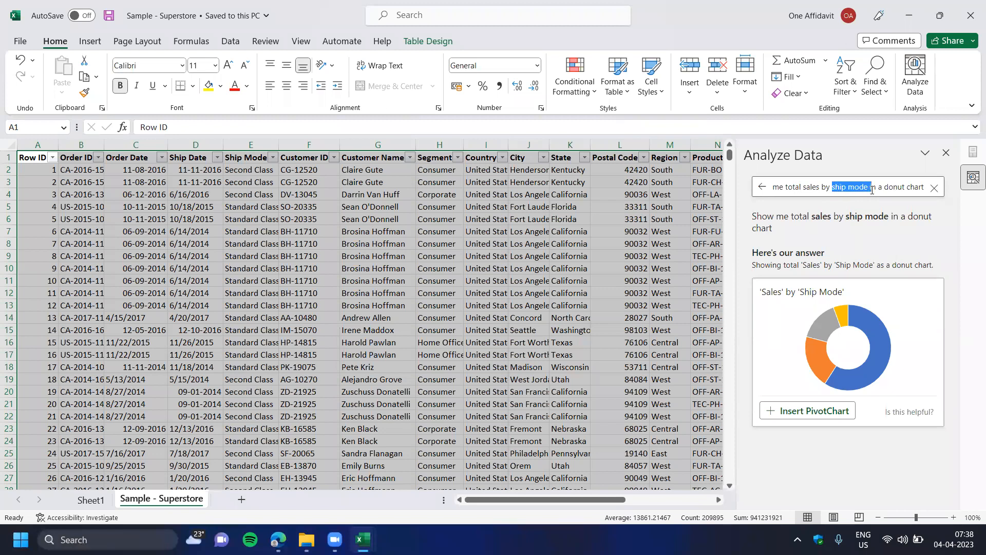
pyautogui.moveTo(785, 188); pyautogui.dragTo(828, 187)
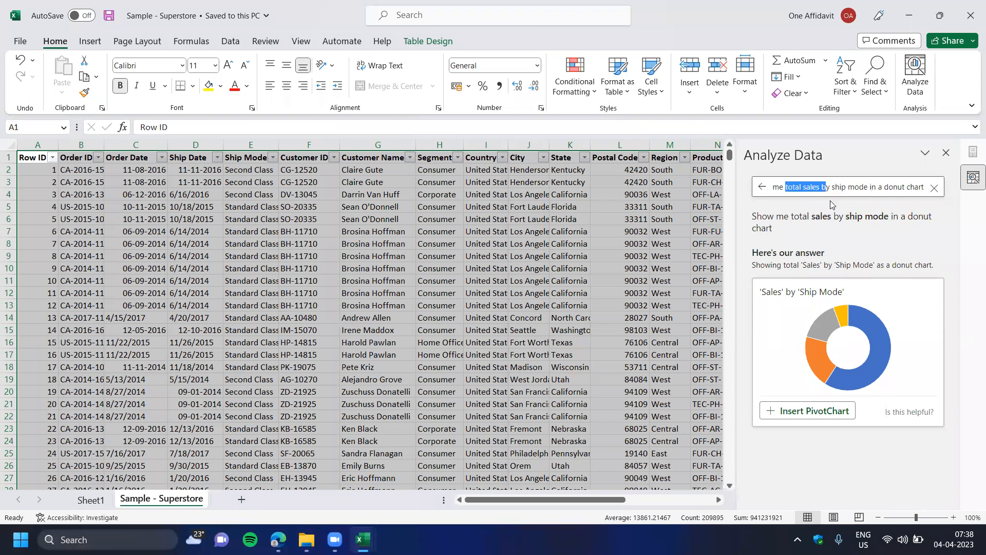
pyautogui.click(807, 410)
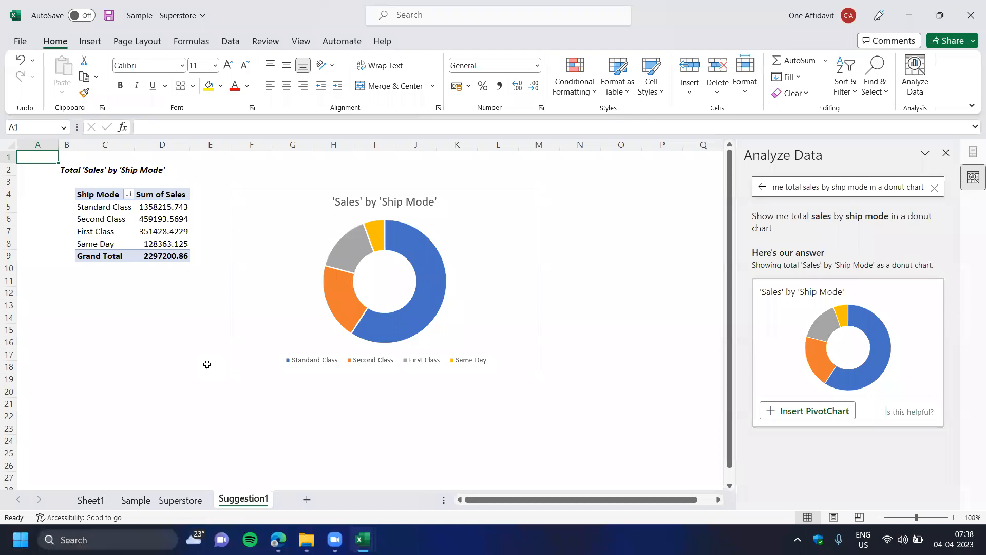
# Extend the Analyze Data question with "in california state" and submit it.
pyautogui.click(867, 191)
pyautogui.write('in clas')
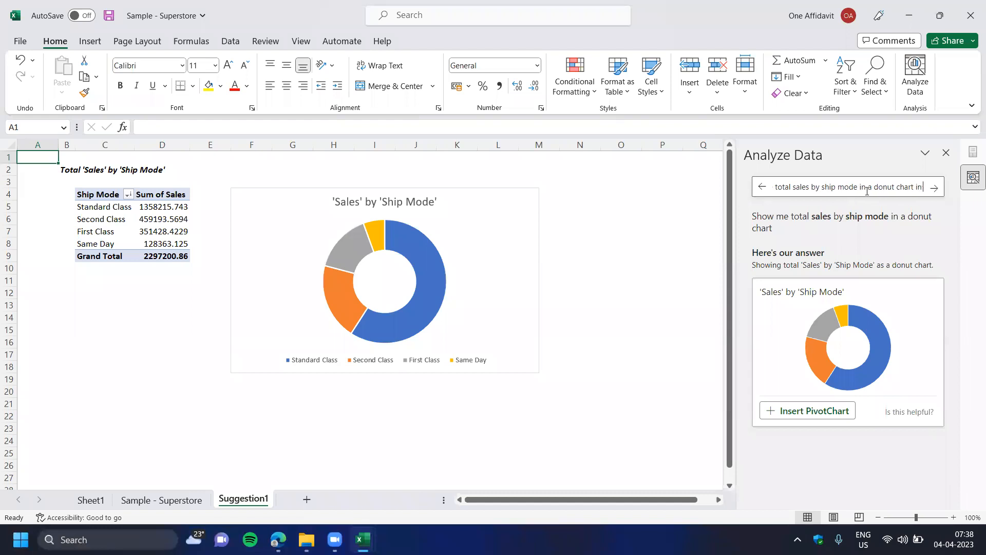
pyautogui.press('BackSpace')
pyautogui.press('BackSpace')
pyautogui.press('BackSpace')
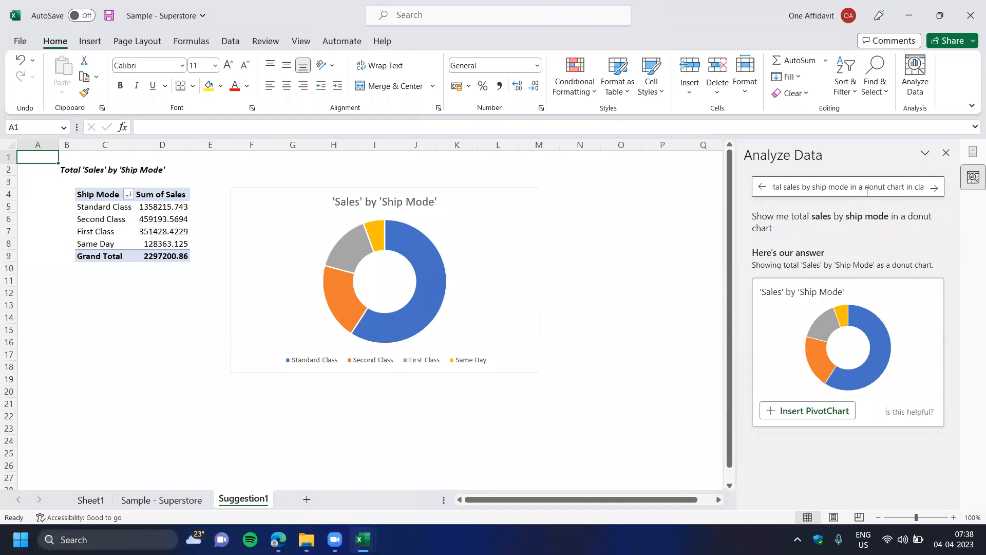
pyautogui.write('alifornia state')
pyautogui.press('Return')
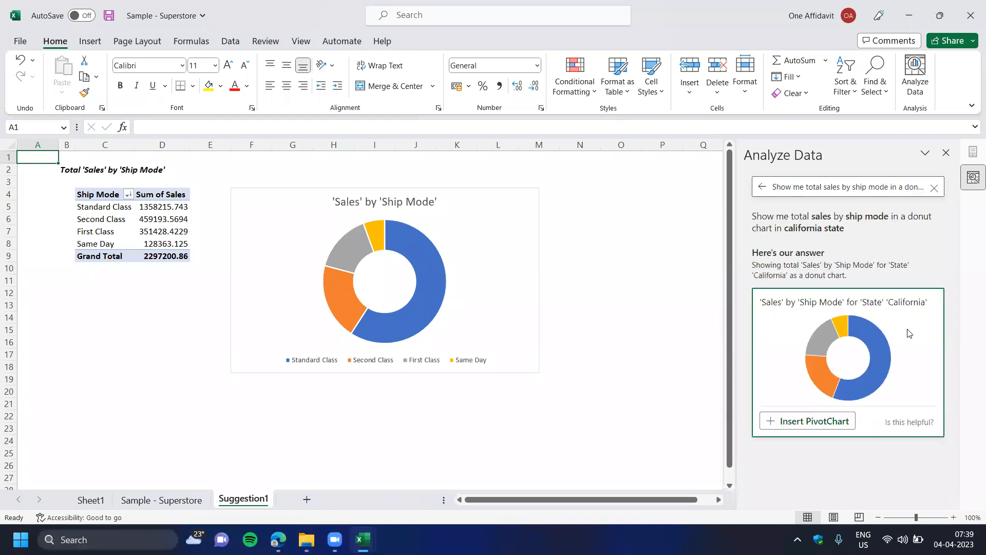
# Add "and arizona state" to the end of the Analyze Data question and submit it.
pyautogui.click(886, 187)
pyautogui.press('Right')
pyautogui.press('Right')
pyautogui.press('Right')
pyautogui.press('Right')
pyautogui.press('Right')
pyautogui.press('Right')
pyautogui.press('Right')
pyautogui.press('Right')
pyautogui.press('Right')
pyautogui.press('Right')
pyautogui.press('Right')
pyautogui.press('Right')
pyautogui.press('Right')
pyautogui.press('Right')
pyautogui.press('Right')
pyautogui.press('Right')
pyautogui.press('Right')
pyautogui.press('Right')
pyautogui.press('Right')
pyautogui.press('Right')
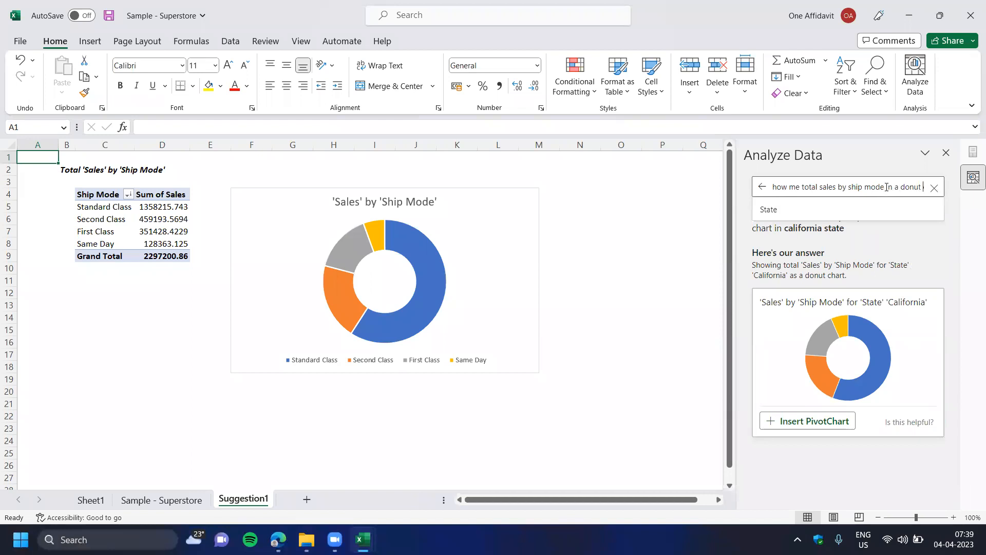
pyautogui.write('and arizona state')
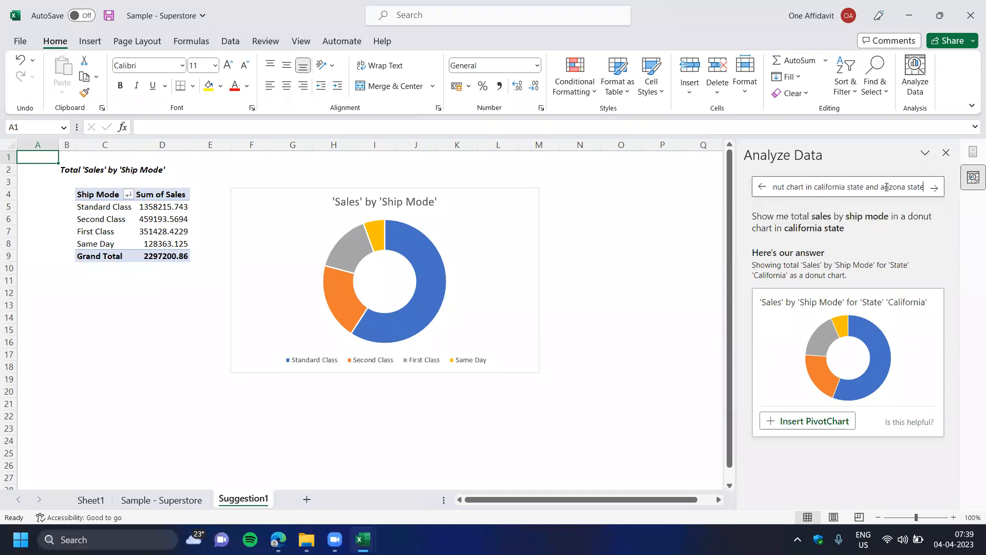
pyautogui.press('Return')
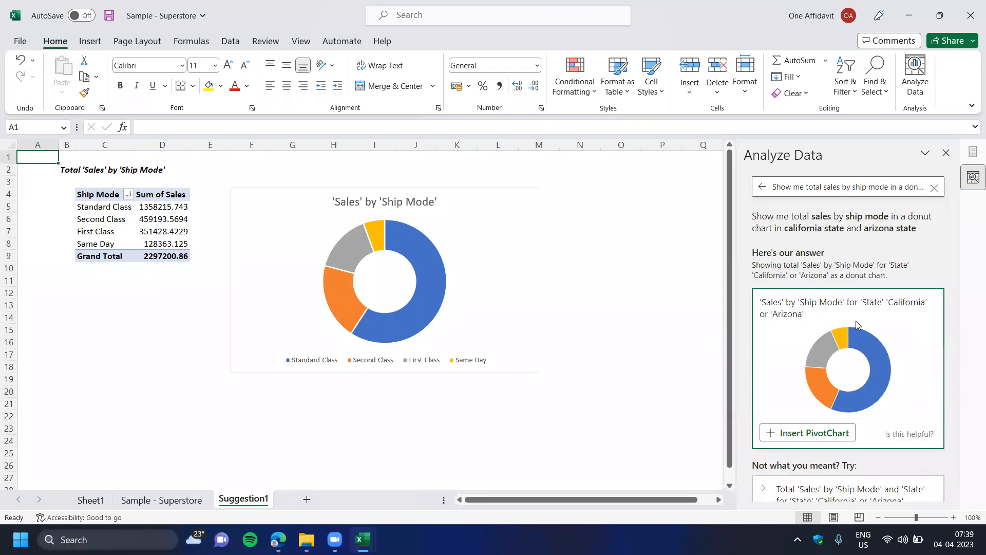
# Insert the California or Arizona donut chart as a PivotChart and show its Sum of Sales values without decimals.
pyautogui.click(794, 430)
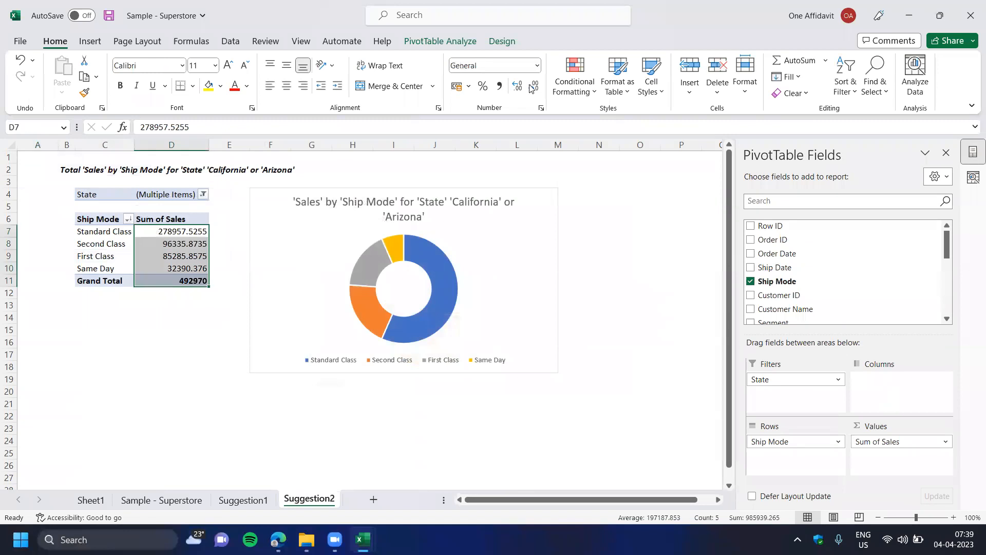
pyautogui.click(533, 86)
pyautogui.click(533, 85)
pyautogui.click(534, 86)
pyautogui.click(534, 86)
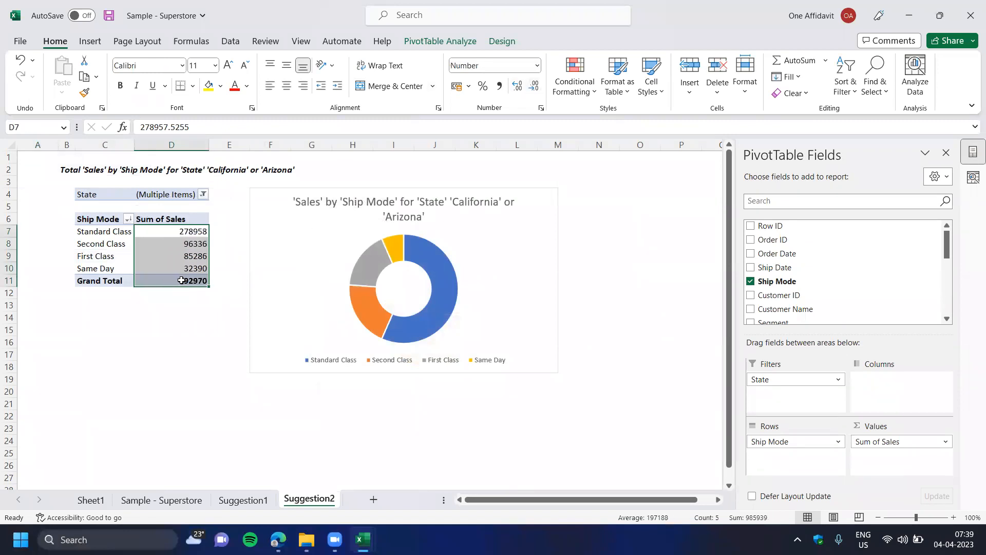
pyautogui.click(185, 281)
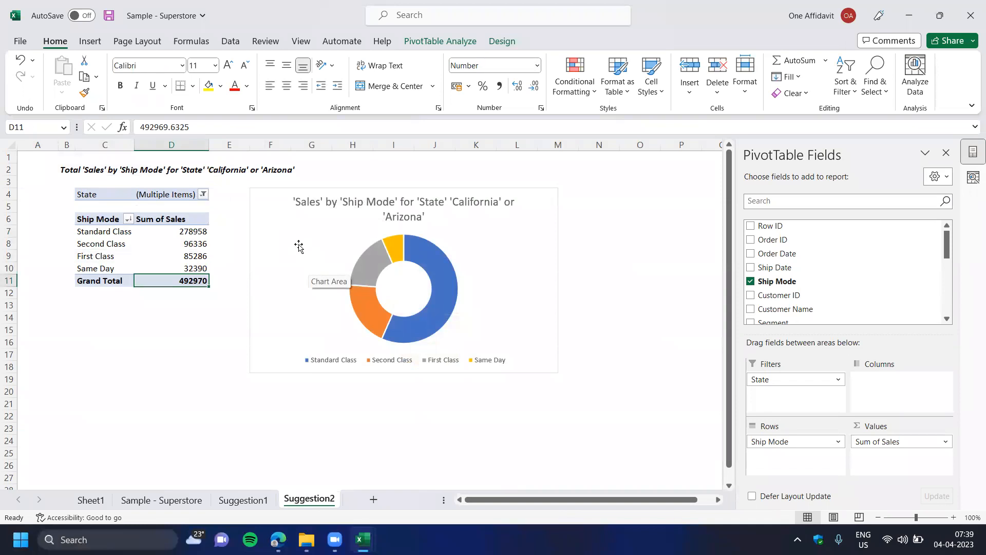
# Compare the pivot report on Sheet1 with the Superstore source data and the donut chart on Suggestion1.
pyautogui.click(186, 501)
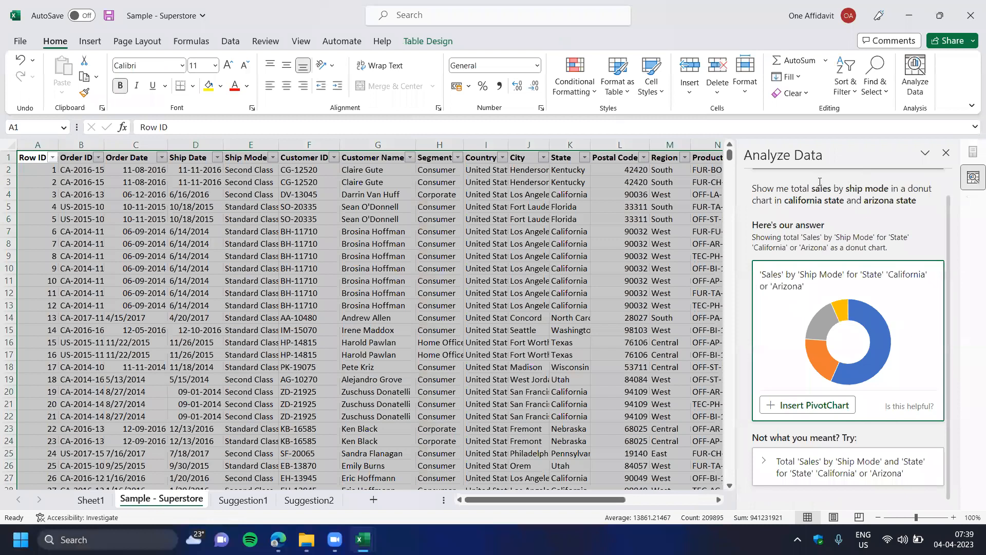
pyautogui.hotkey('ctrl', 'pageup')
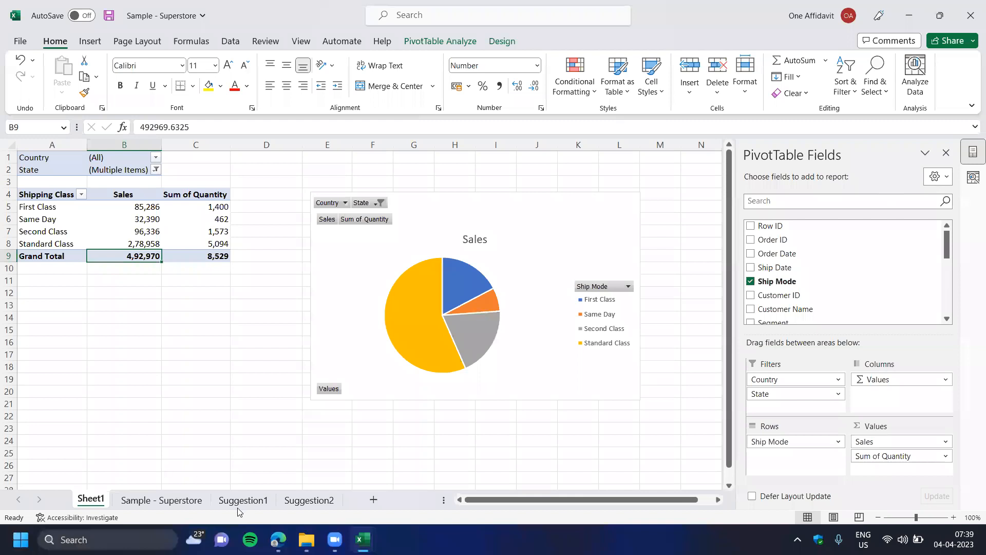
pyautogui.hotkey('ctrl', 'pagedown')
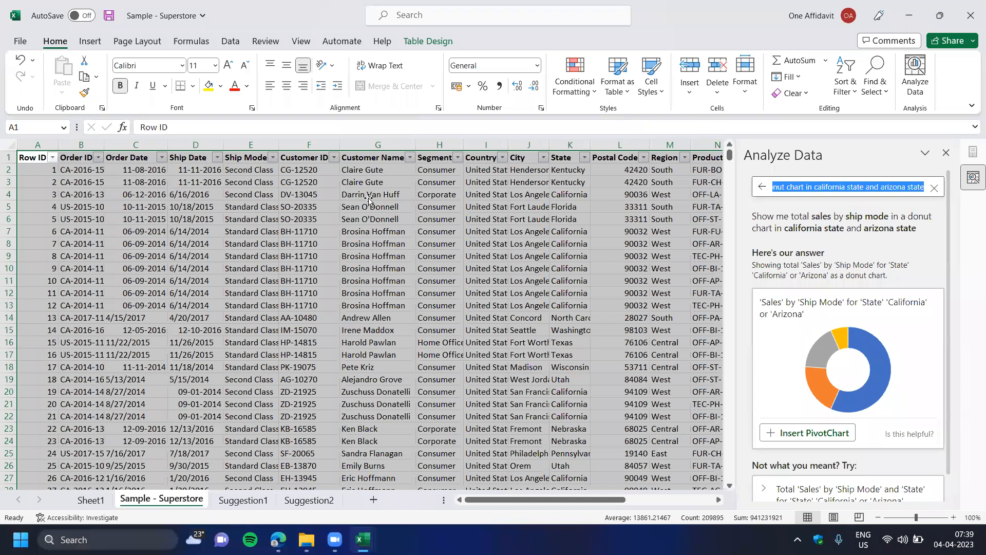
pyautogui.hotkey('ctrl', 'pagedown')
pyautogui.hotkey('ctrl', 'pagedown')
pyautogui.click(239, 501)
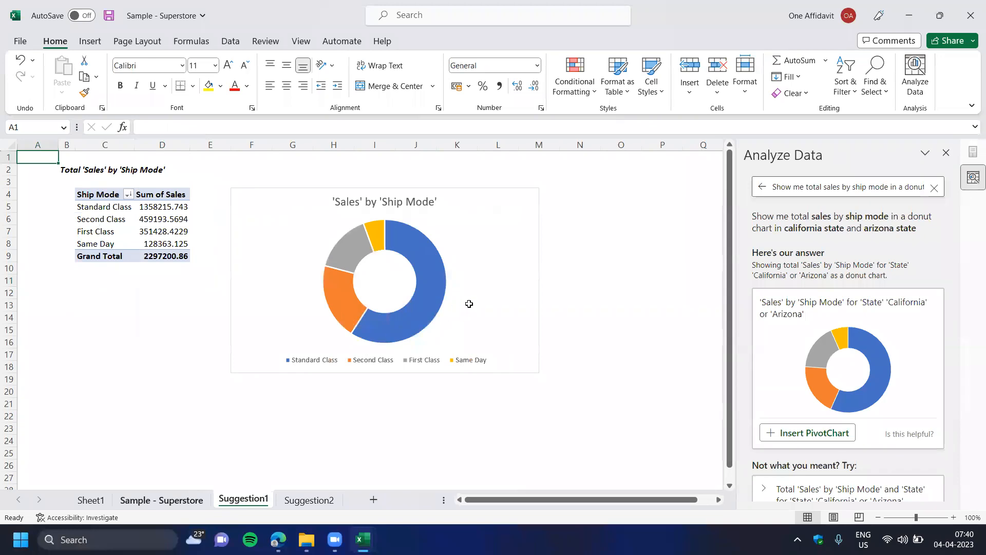
pyautogui.hotkey('ctrl', 'pageup')
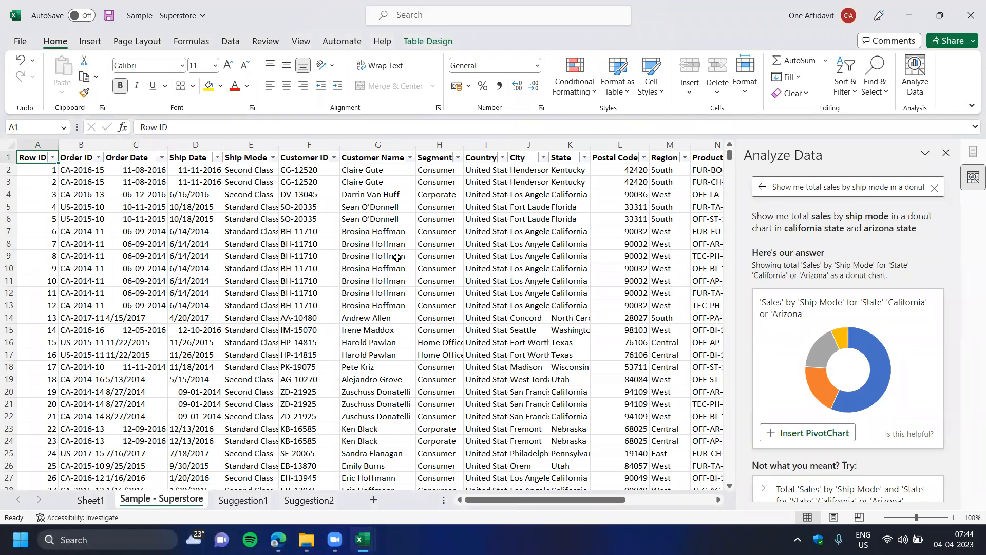
pyautogui.click(481, 235)
pyautogui.press('Up')
pyautogui.press('Up')
pyautogui.press('Up')
pyautogui.press('Up')
pyautogui.press('Up')
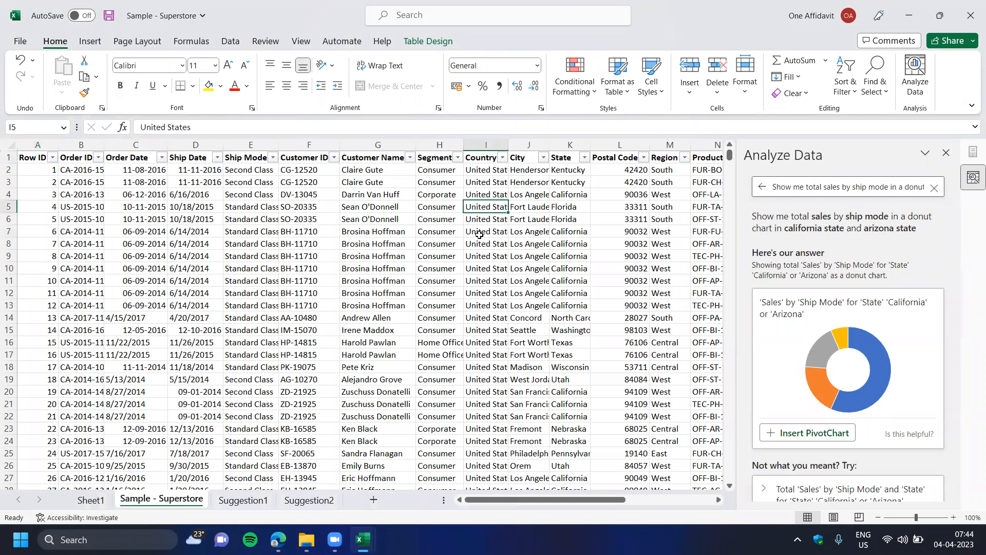
pyautogui.press('Up')
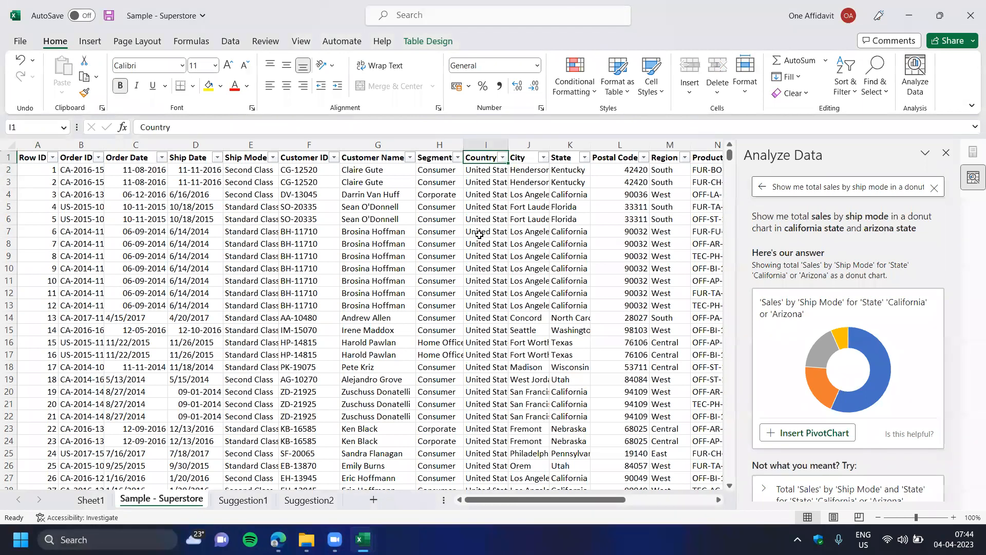
pyautogui.press('Left')
pyautogui.press('Home')
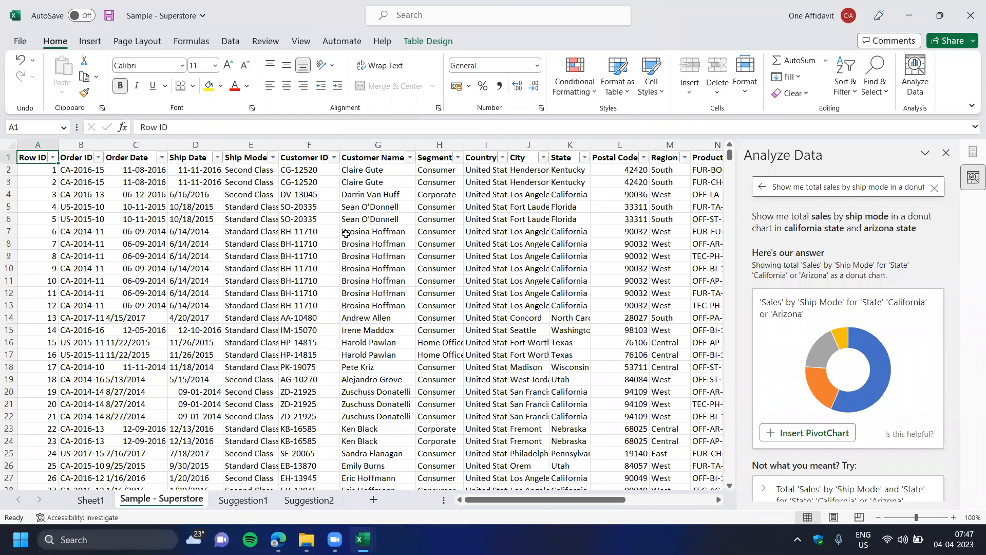
# Close the Analyze Data pane and select cell G8 in the Customer Name column.
pyautogui.click(947, 155)
pyautogui.click(370, 267)
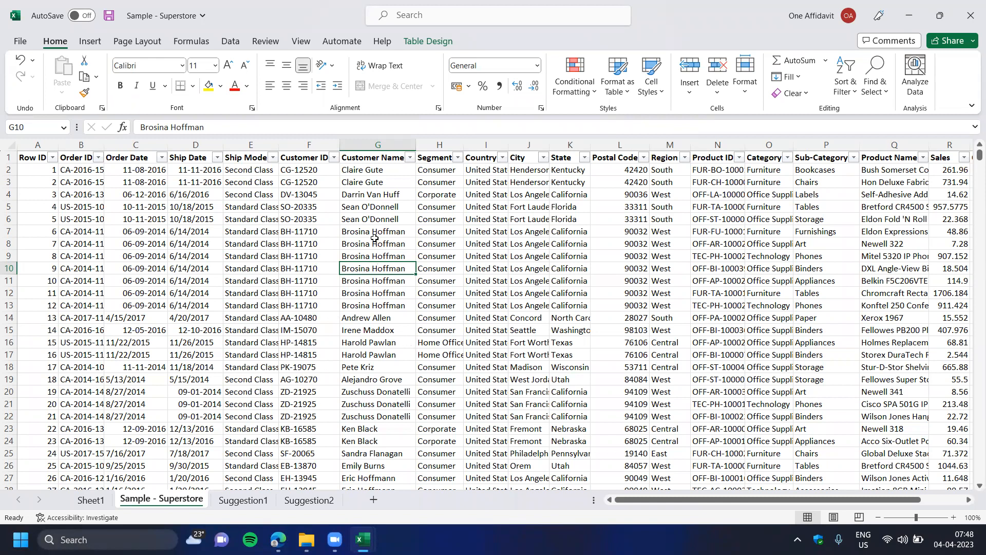
pyautogui.click(402, 246)
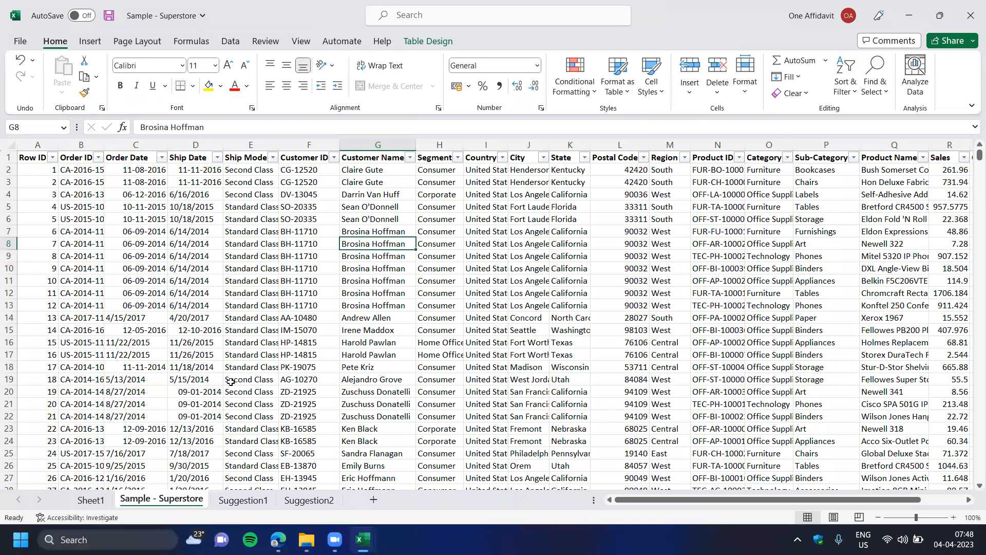
# Review the shipping class pivot table on Sheet1 and its source records on the Sample - Superstore sheet.
pyautogui.click(95, 505)
pyautogui.click(137, 232)
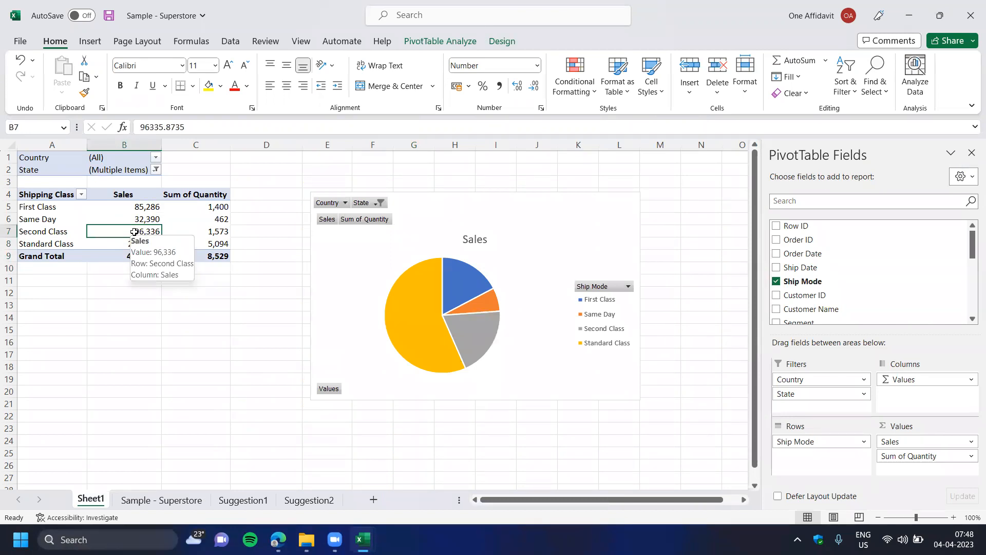
pyautogui.click(447, 6)
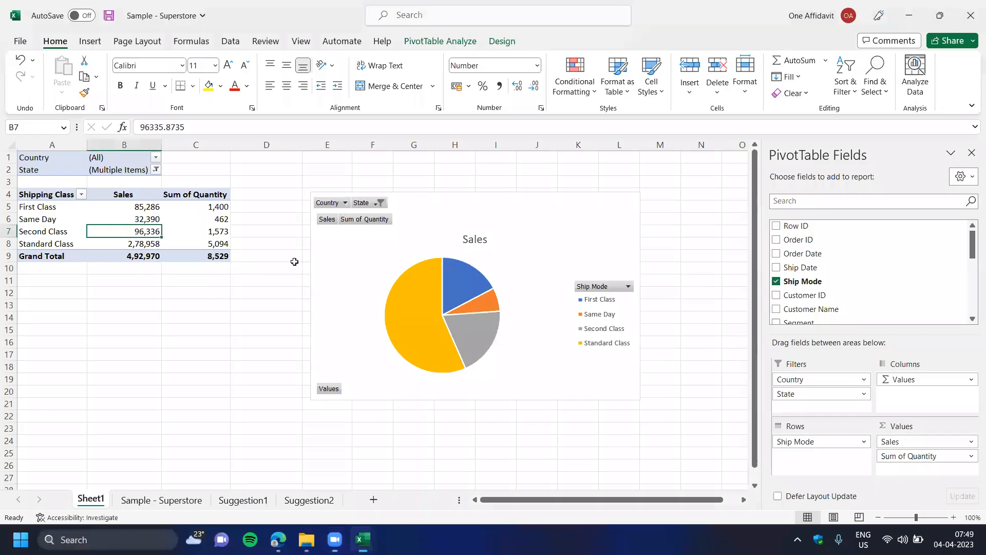
pyautogui.hotkey('ctrl', 'pagedown')
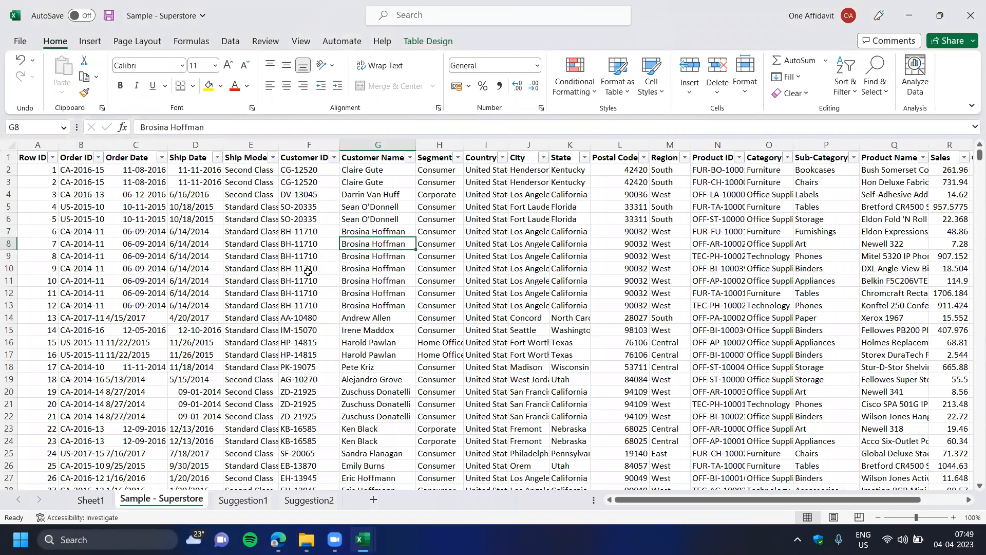
pyautogui.click(321, 255)
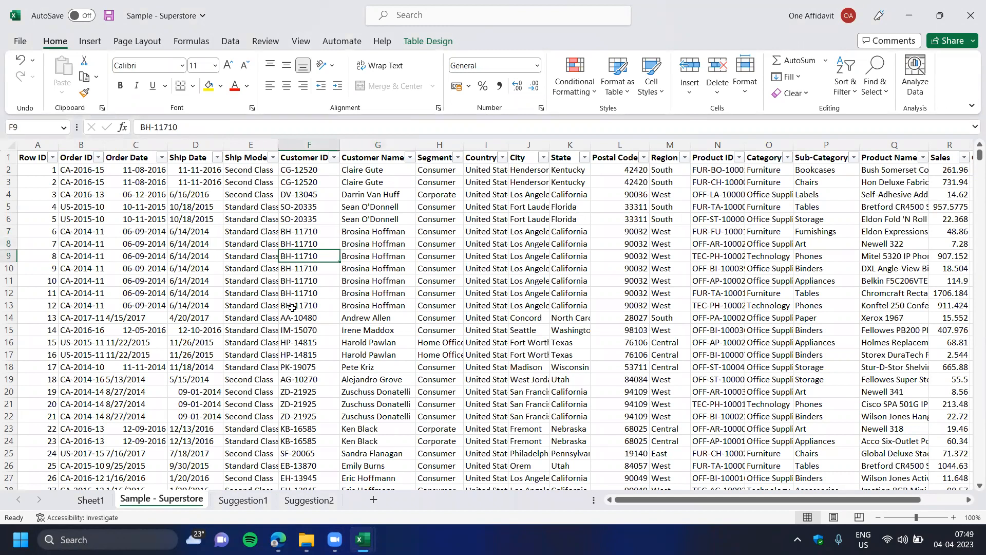
# Shift the Sales pie chart on Sheet1 slightly down and to the right, then select cell B7 in the pivot table.
pyautogui.click(91, 499)
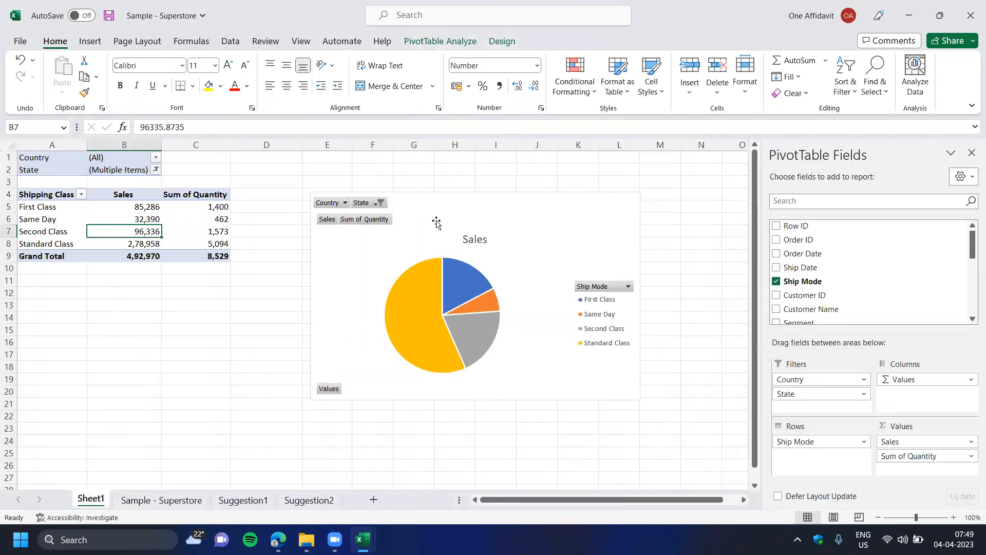
pyautogui.click(475, 280)
pyautogui.moveTo(475, 280); pyautogui.dragTo(477, 283)
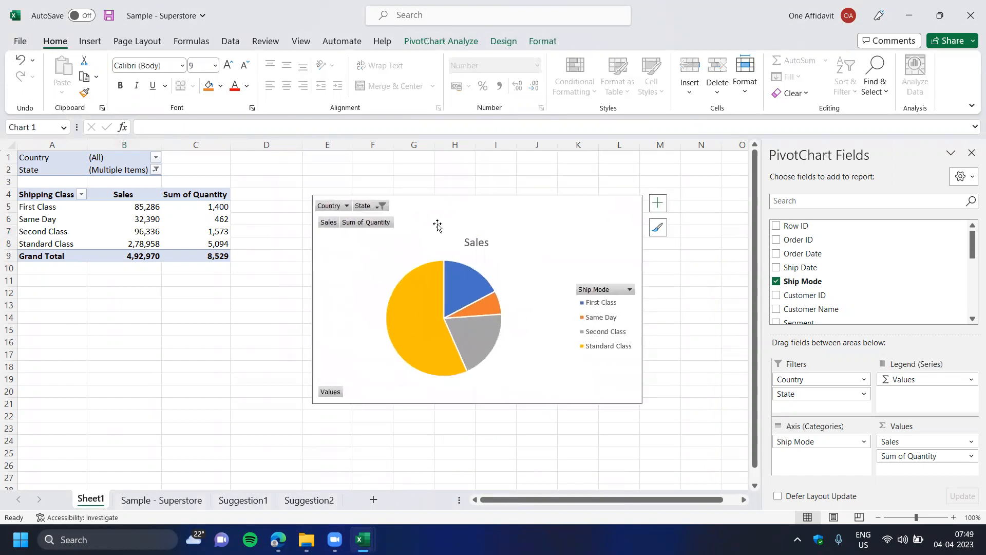
pyautogui.click(149, 230)
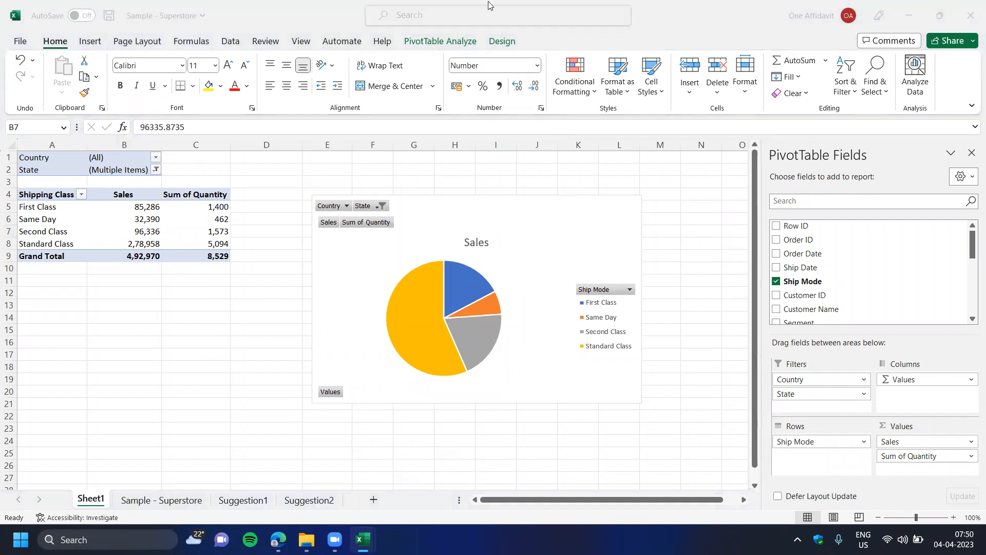
pyautogui.click(133, 208)
pyautogui.click(133, 209)
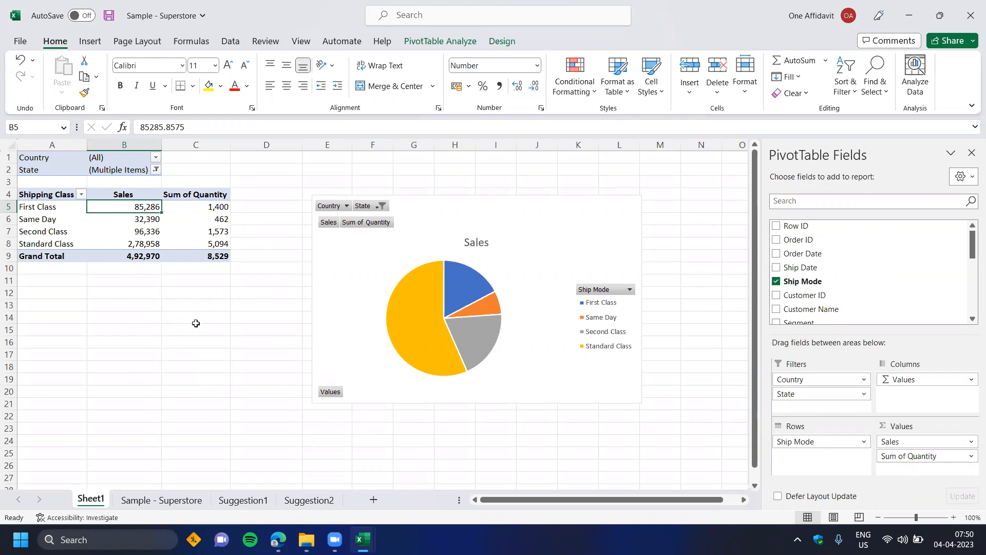
pyautogui.click(355, 2)
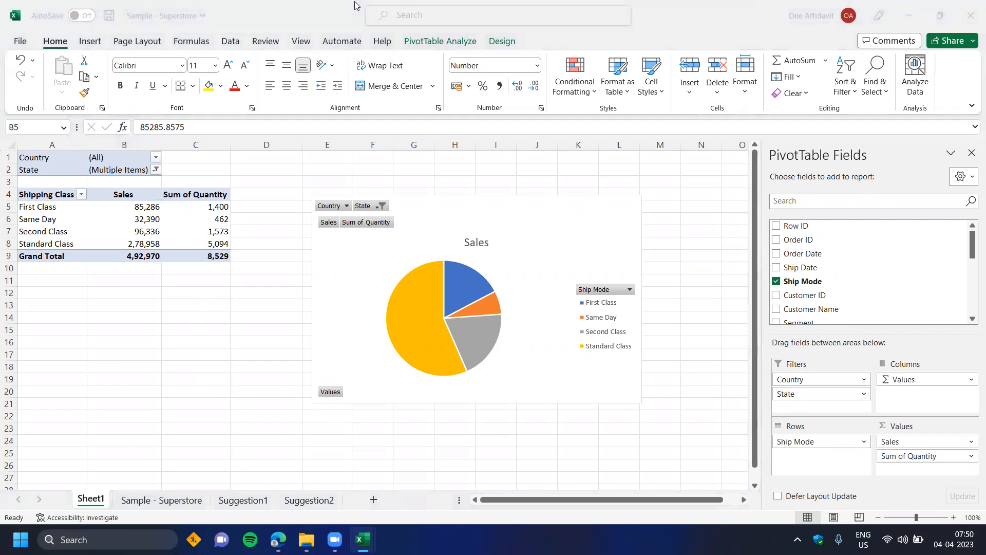
pyautogui.click(200, 230)
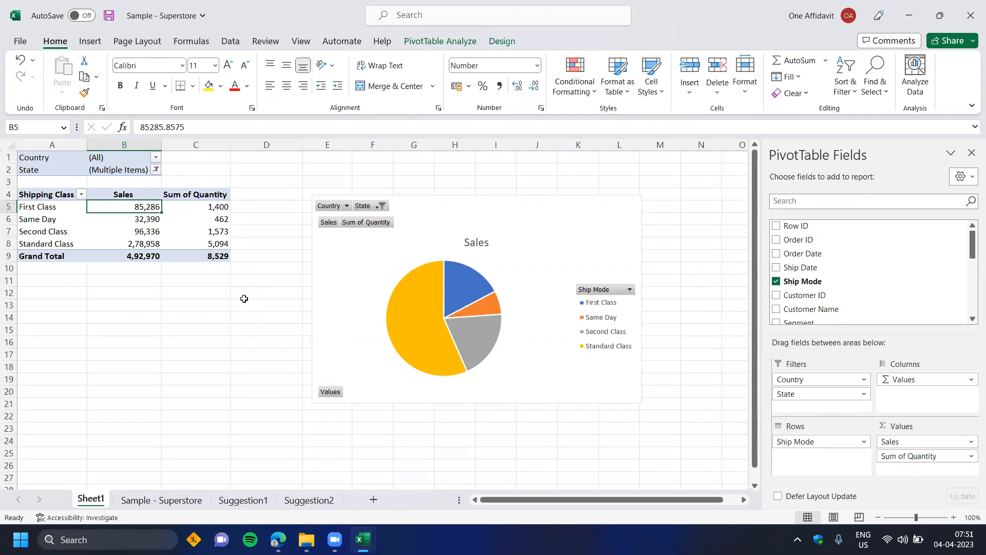
pyautogui.click(489, 6)
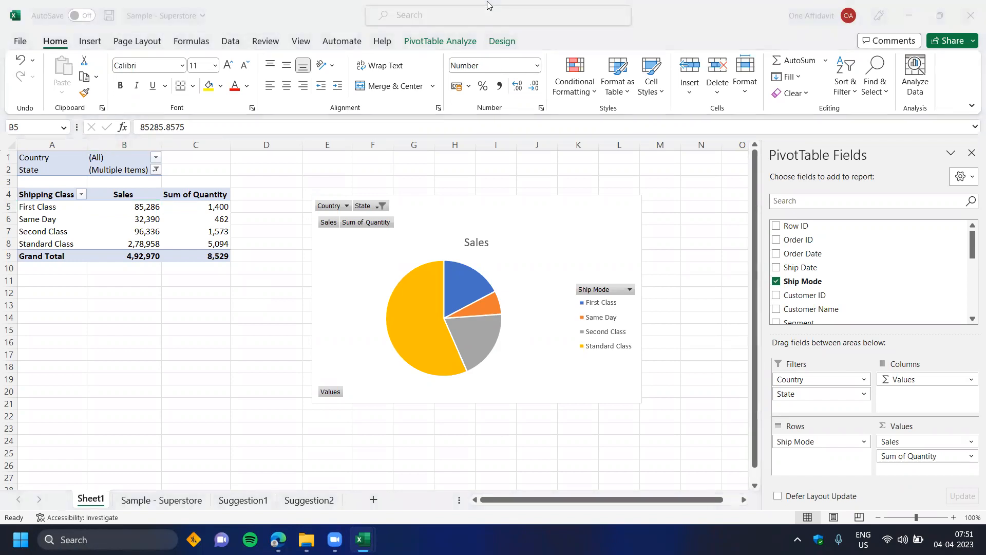
pyautogui.click(172, 270)
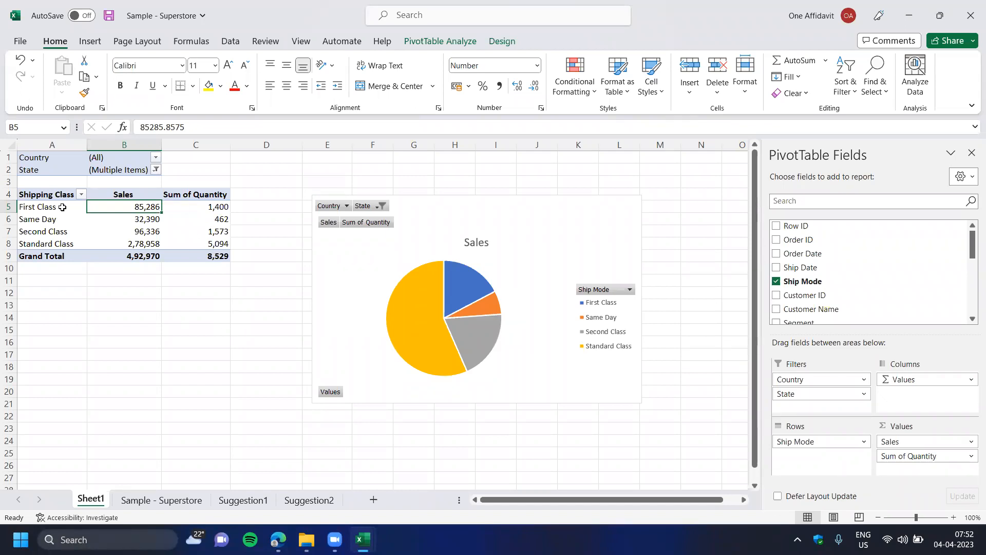
# Examine the pivot table's State filter and shipping class rows, the Superstore source records, and the PivotChart's State and Country filter lists.
pyautogui.moveTo(59, 170); pyautogui.dragTo(125, 170)
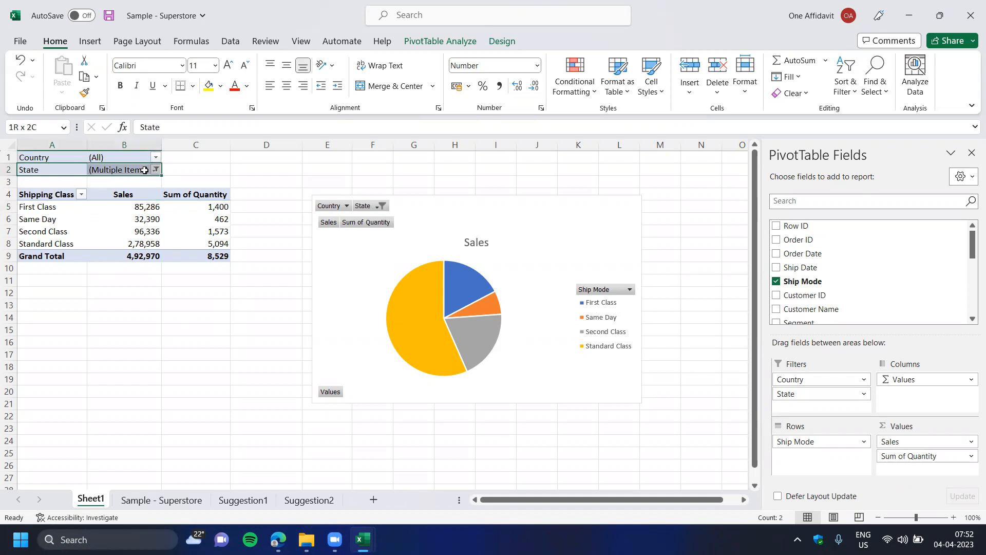
pyautogui.moveTo(56, 219); pyautogui.dragTo(178, 244)
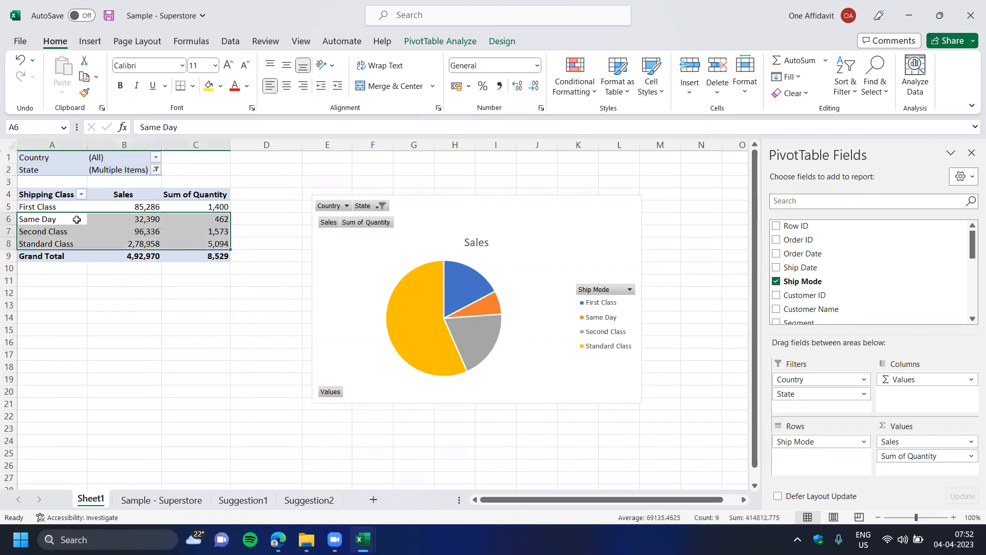
pyautogui.moveTo(68, 206); pyautogui.dragTo(190, 245)
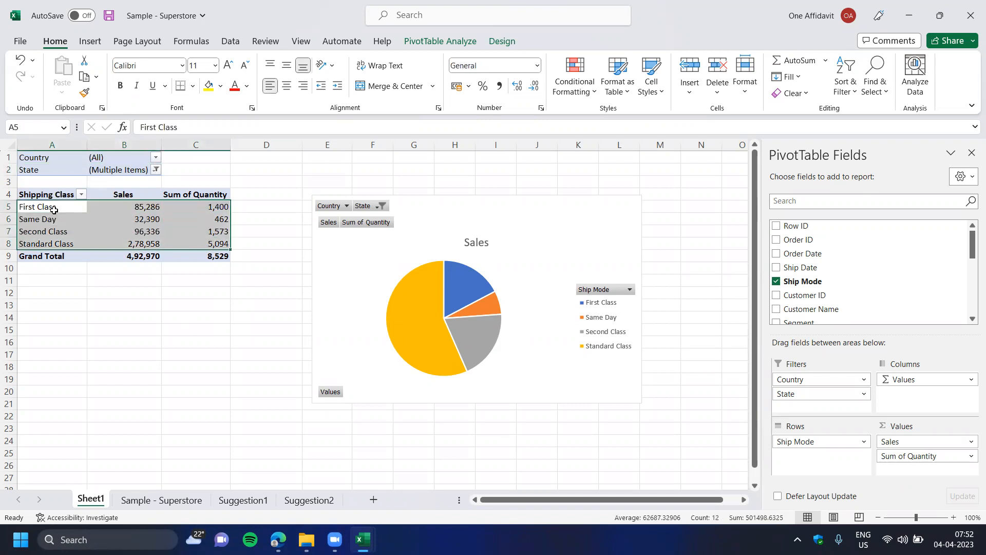
pyautogui.click(54, 211)
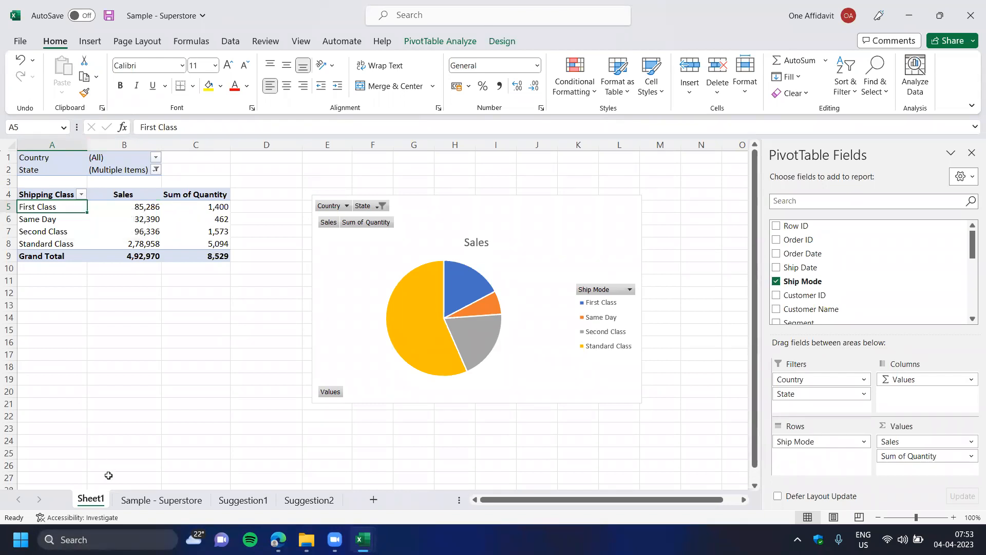
pyautogui.click(149, 508)
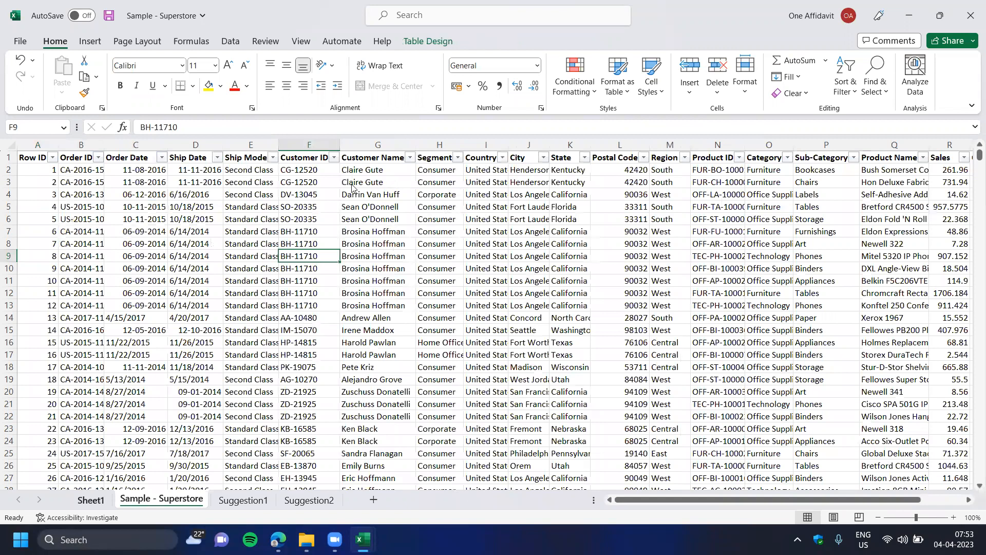
pyautogui.click(91, 500)
pyautogui.click(358, 187)
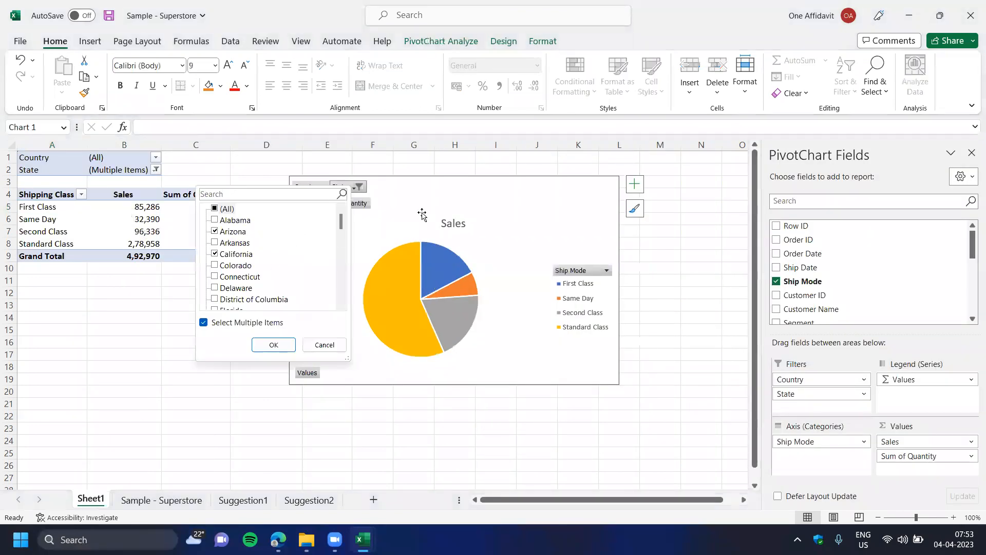
pyautogui.click(314, 187)
pyautogui.click(315, 187)
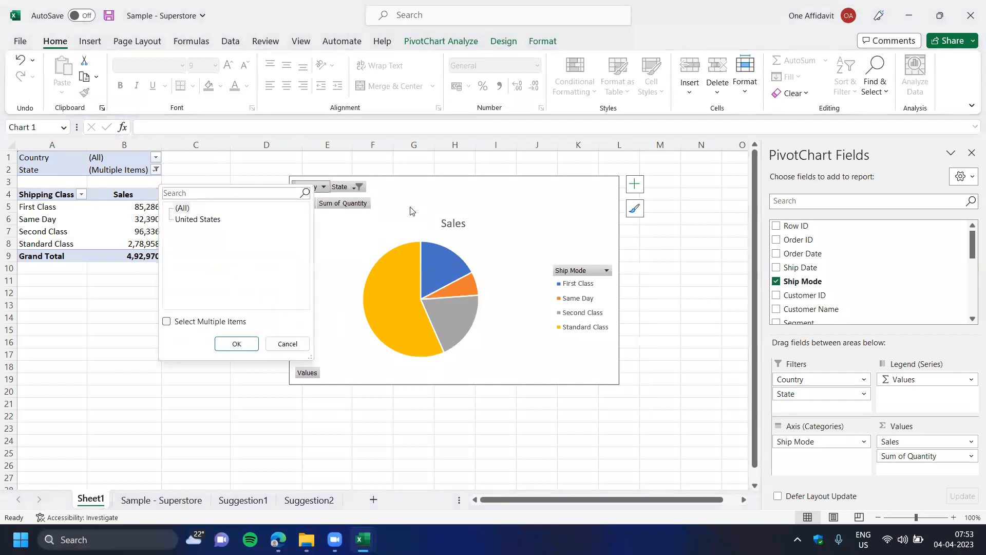
pyautogui.click(421, 207)
# Filter First Class out of the PivotChart's Ship Mode field and include it again.
pyautogui.click(574, 269)
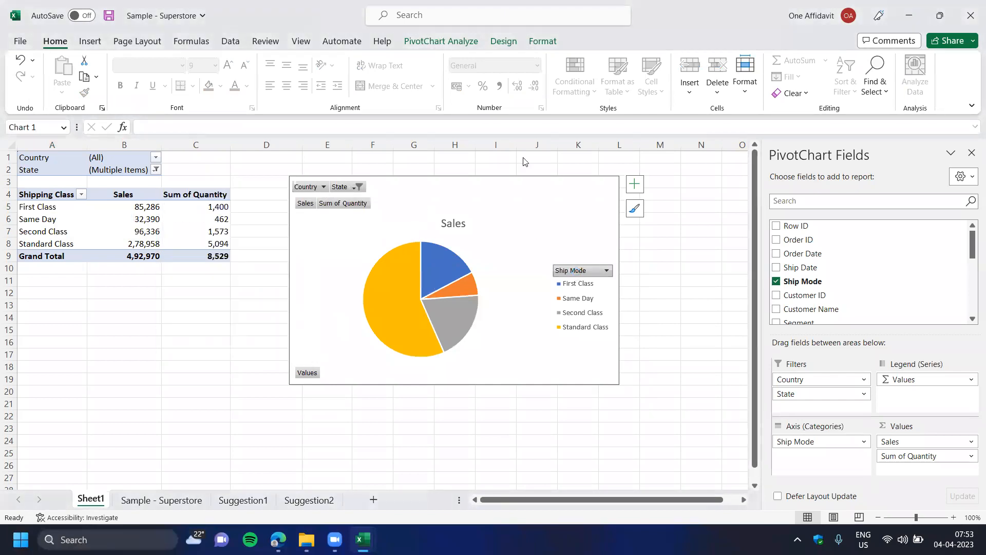
pyautogui.click(445, 148)
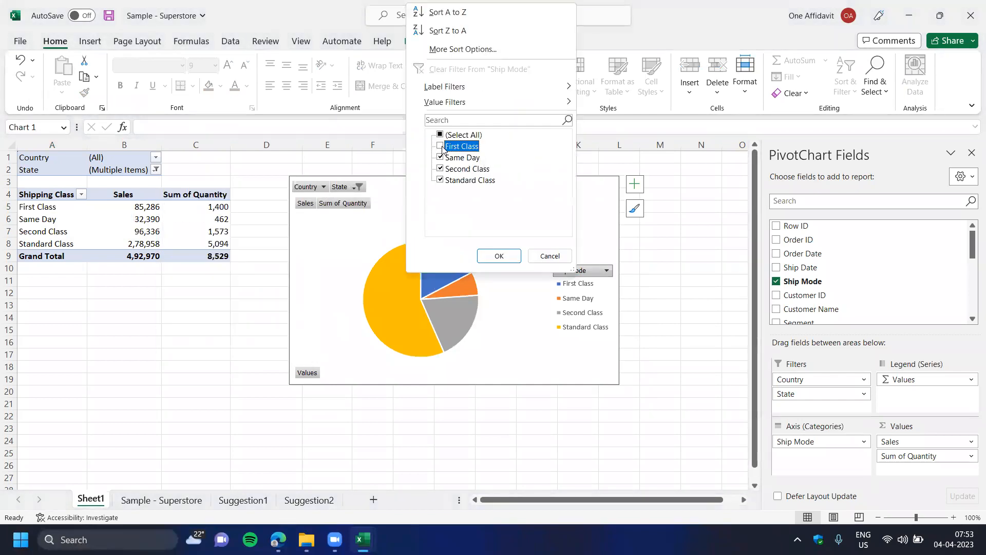
pyautogui.click(500, 256)
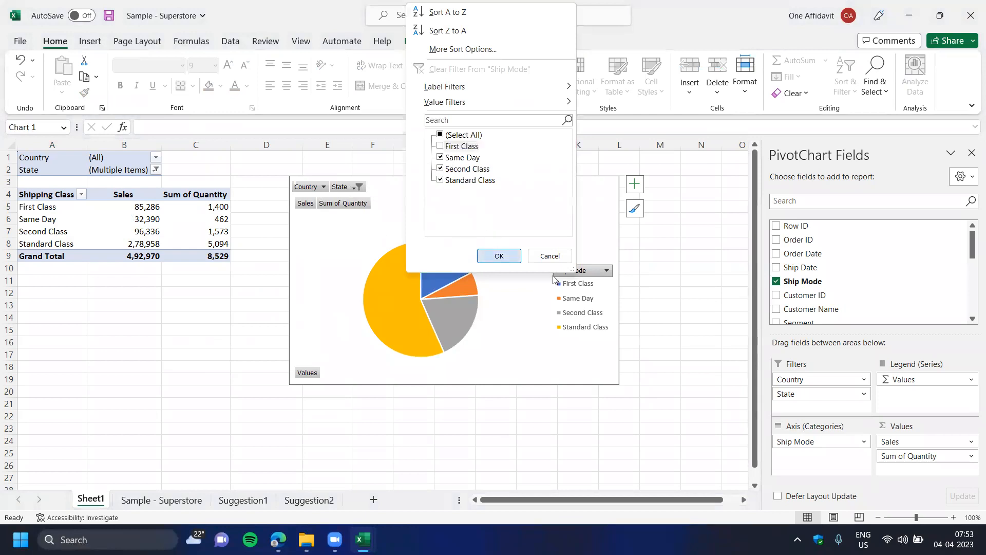
pyautogui.click(571, 278)
pyautogui.click(445, 152)
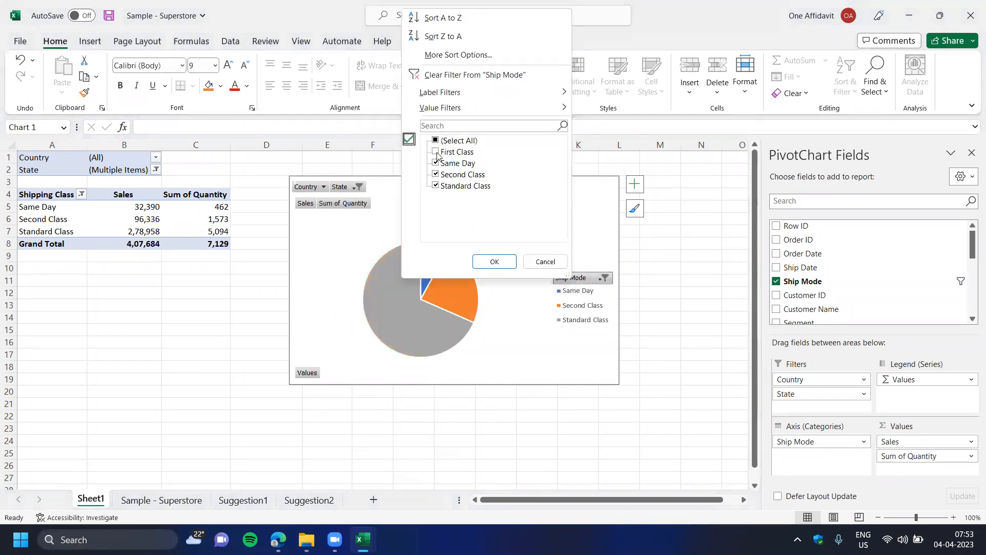
pyautogui.click(507, 262)
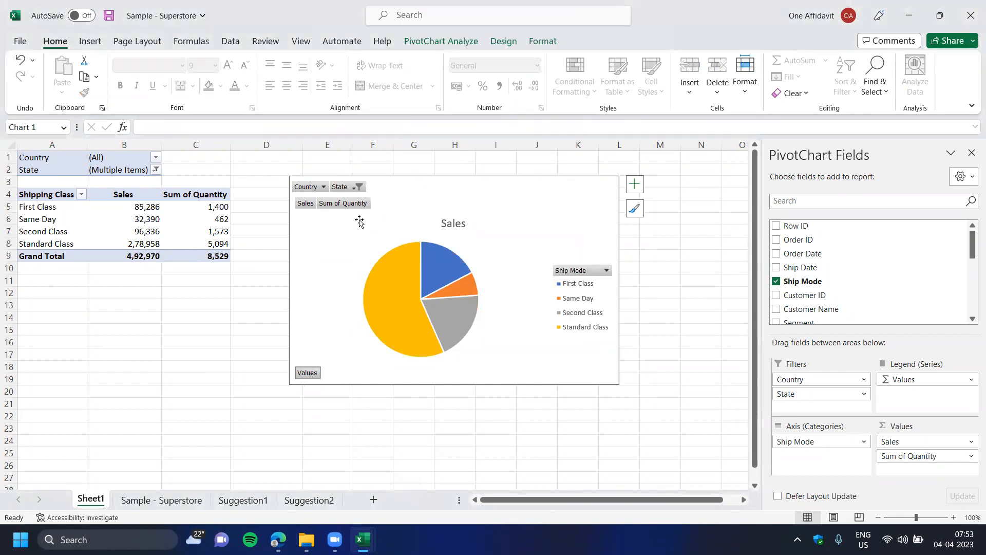
# Move the Sales pie chart down to free the cells above it, and enter Pivot Chart in F3 and Chart in F4.
pyautogui.moveTo(510, 198); pyautogui.dragTo(501, 232)
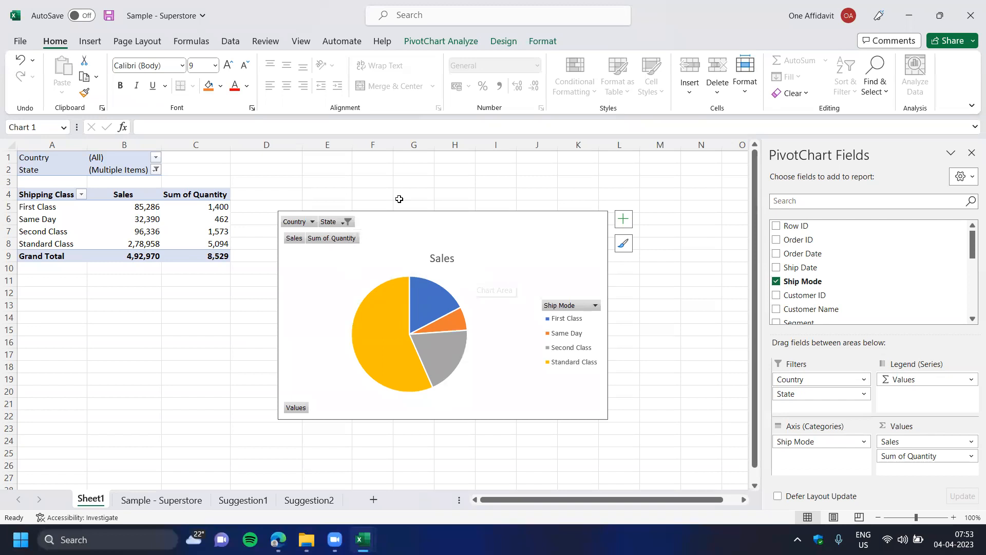
pyautogui.click(387, 184)
pyautogui.write('Pivot')
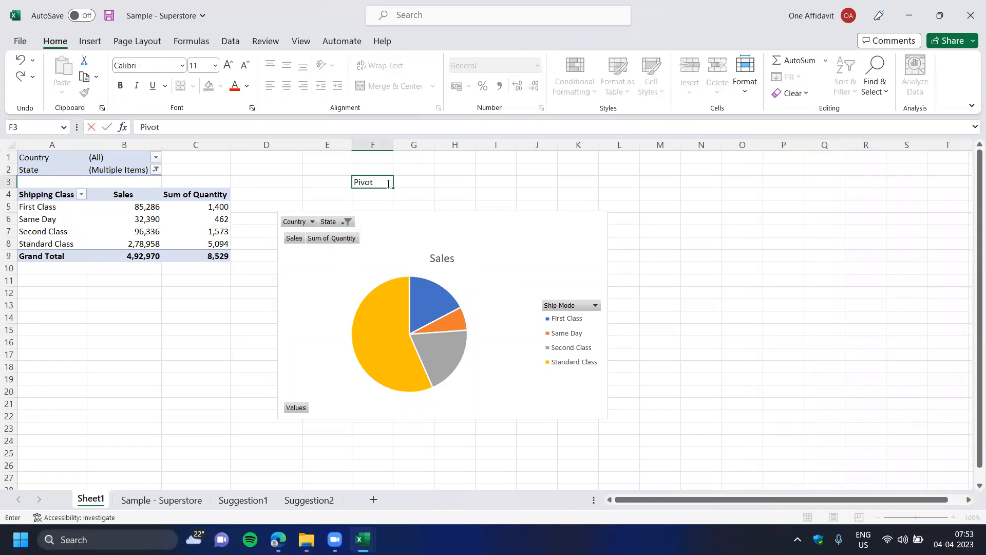
pyautogui.write(' Chart')
pyautogui.press('Return')
pyautogui.write('Chart')
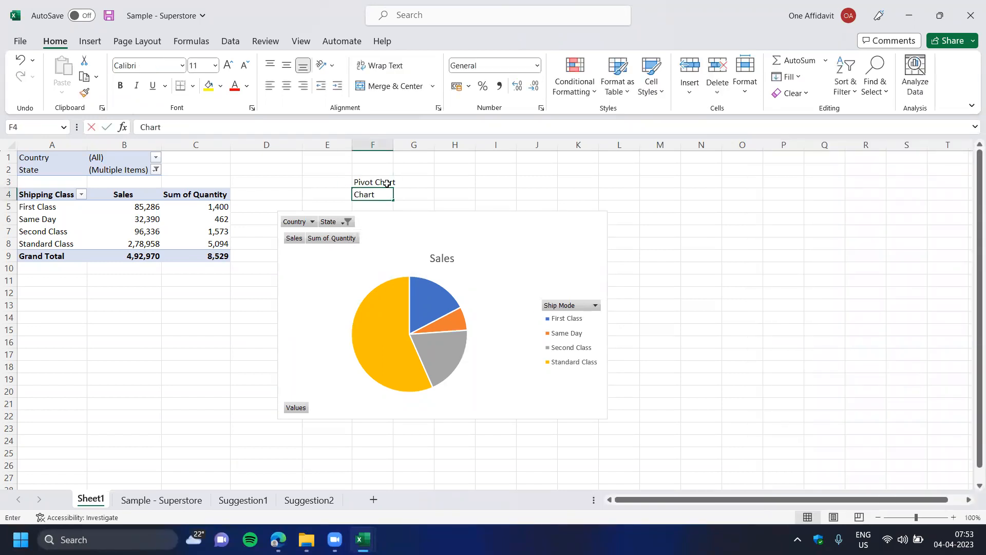
# Reposition the Sales pie chart slightly further down and to the left beneath the labels in F3 and F4.
pyautogui.click(405, 237)
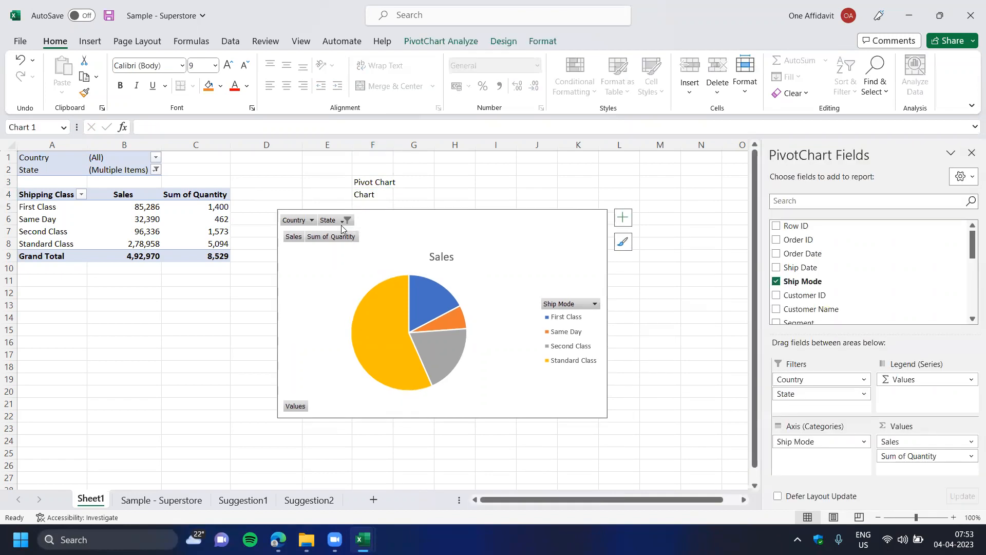
pyautogui.click(384, 229)
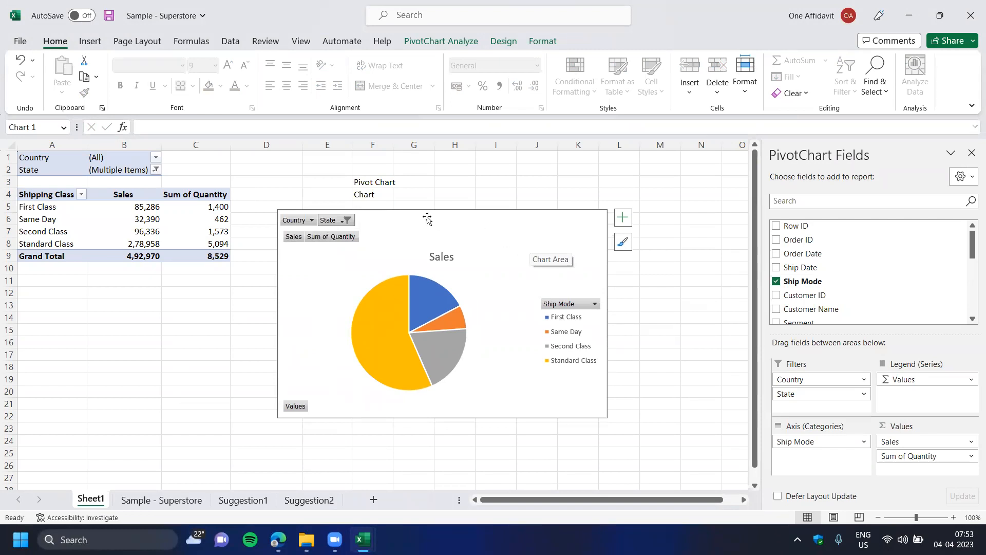
pyautogui.click(380, 191)
pyautogui.click(386, 183)
pyautogui.moveTo(490, 219); pyautogui.dragTo(457, 235)
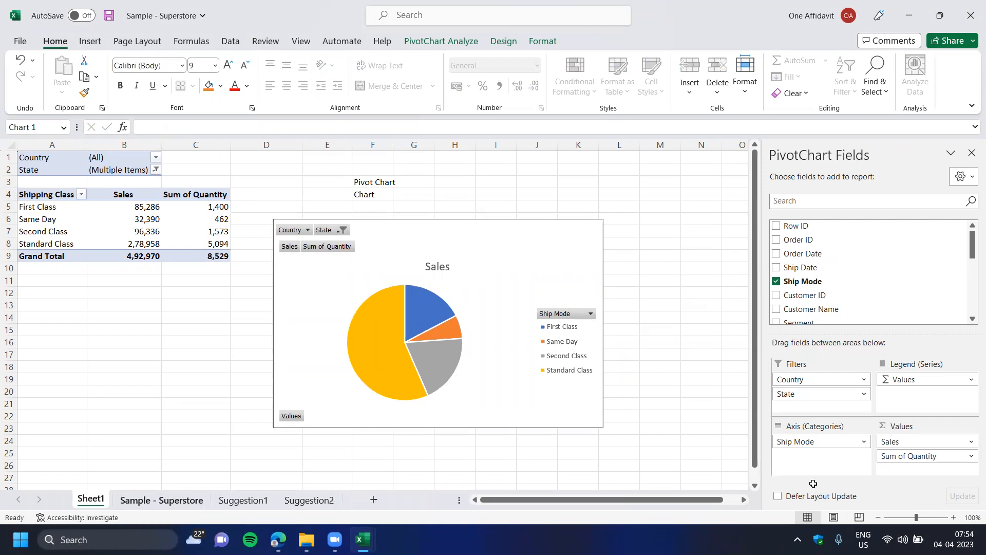
# On a new sheet after Sample - Superstore, enter Categorical in B2 and Numerical in B3, and widen column B to fit the labels.
pyautogui.hotkey('ctrl', 'pagedown')
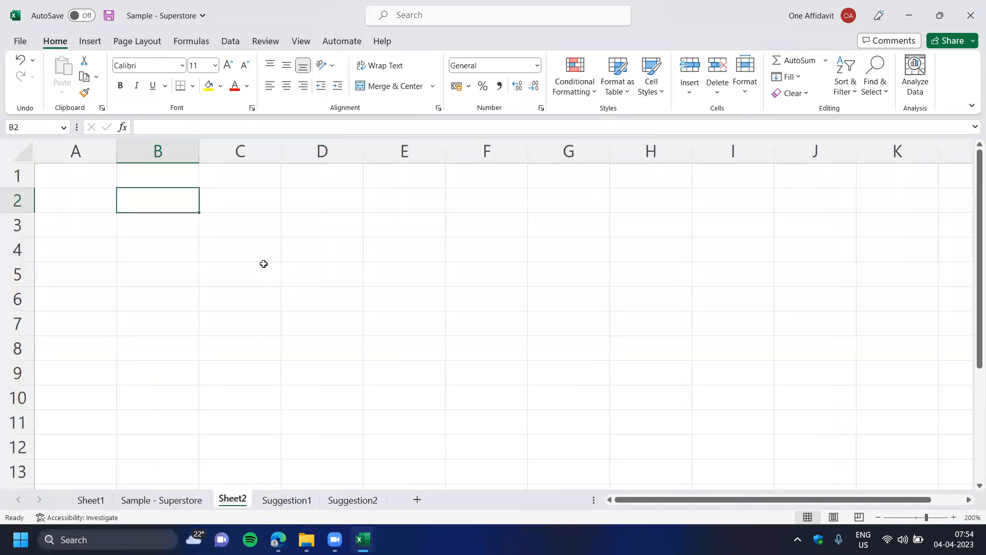
pyautogui.write('Categorical')
pyautogui.press('Return')
pyautogui.write('Numerical')
pyautogui.press('Up')
pyautogui.moveTo(197, 147); pyautogui.dragTo(251, 149)
# Enter the categorical examples "Country, City, Ship Mode, Name, Class, Type" in C2.
pyautogui.press('Right')
pyautogui.write('Country, City, Ship M')
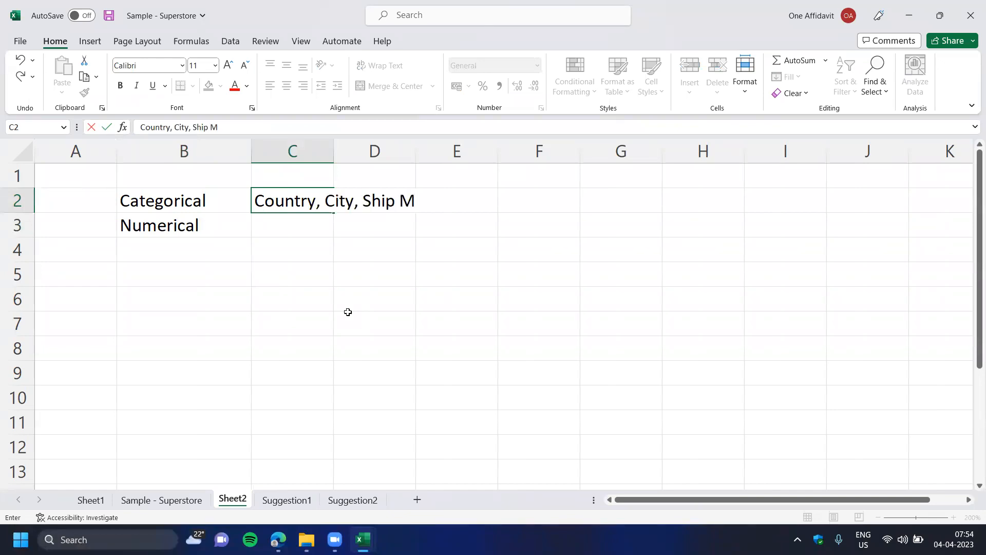
pyautogui.write('ode, Name, Class,')
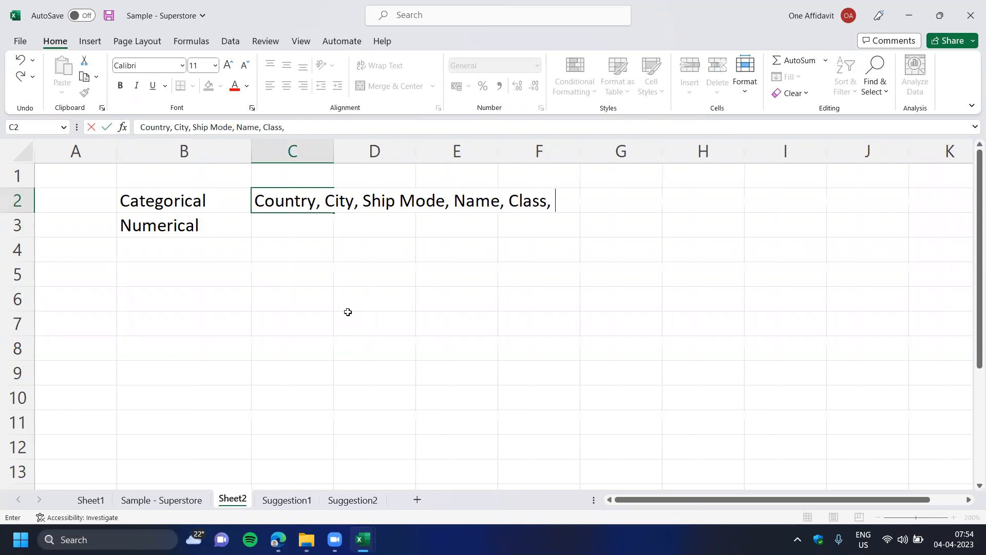
pyautogui.write(' Type,')
pyautogui.press('BackSpace')
pyautogui.press('Return')
pyautogui.press('Up')
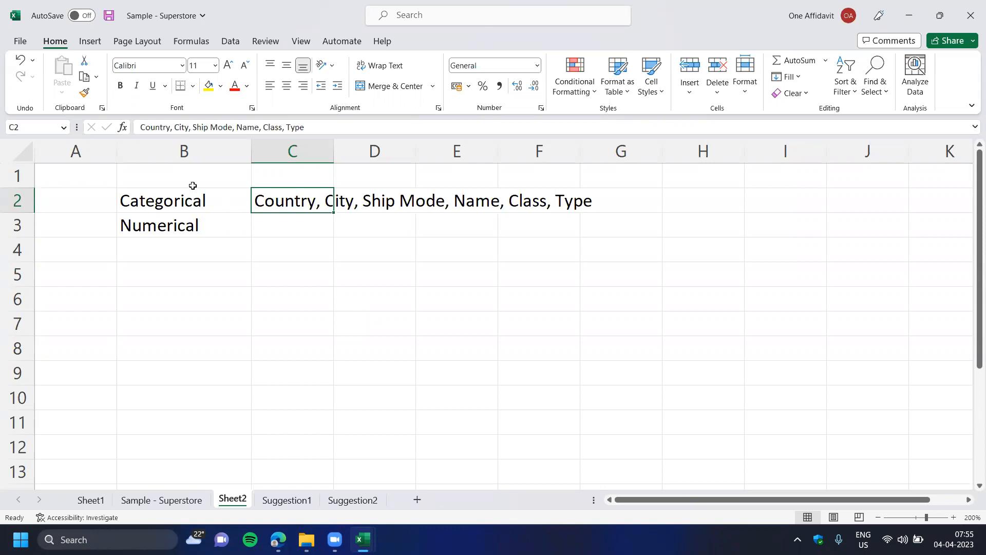
# Widen column C so that it holds more of the categorical examples in C2.
pyautogui.moveTo(157, 201); pyautogui.dragTo(316, 211)
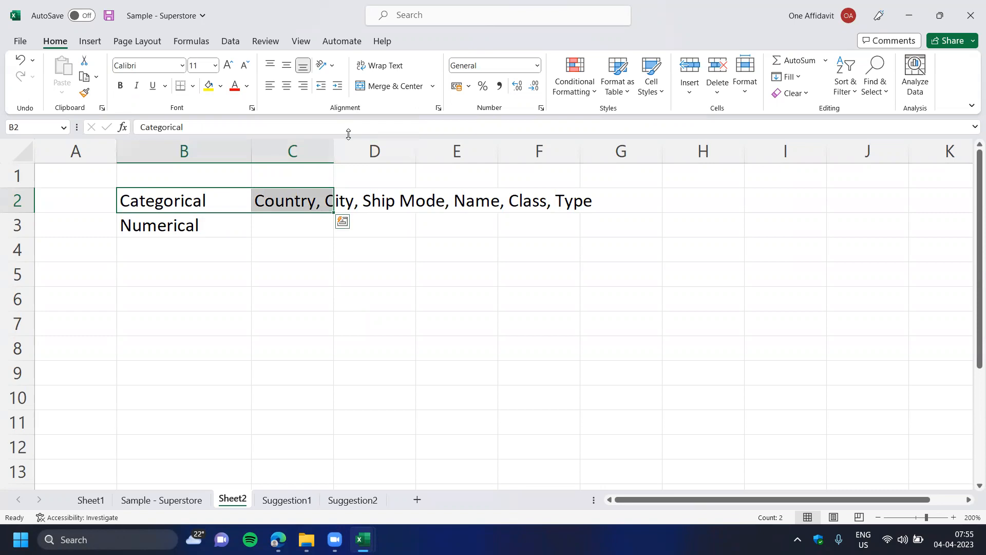
pyautogui.moveTo(333, 148); pyautogui.dragTo(456, 149)
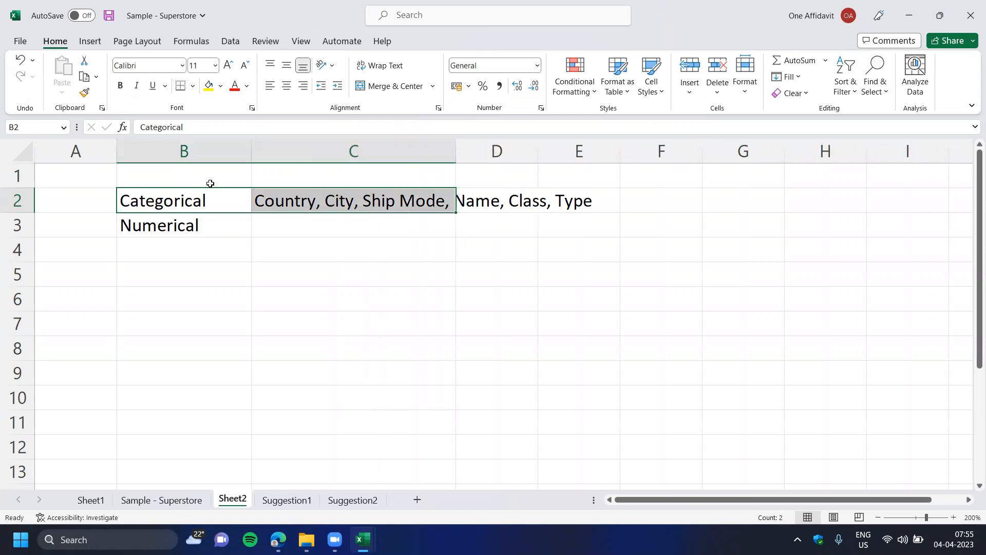
pyautogui.click(299, 198)
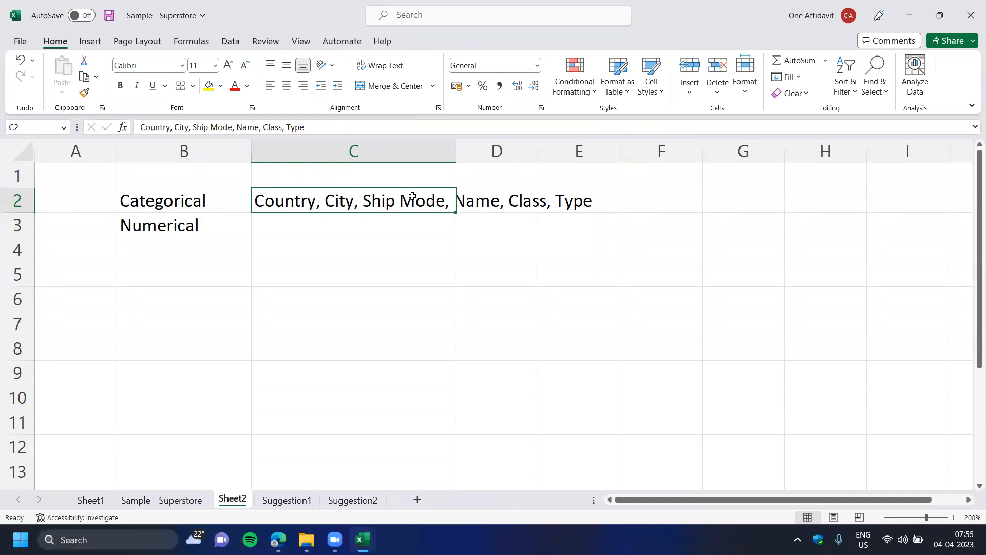
pyautogui.moveTo(452, 145); pyautogui.dragTo(451, 145)
# Enter Numbers in C3 as the description for the Numerical label.
pyautogui.click(408, 224)
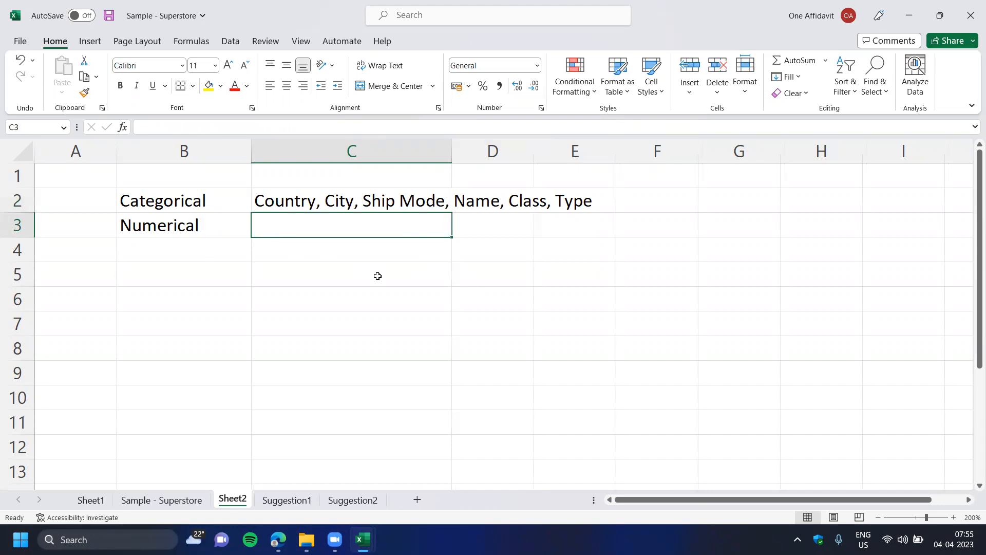
pyautogui.write('Numbers')
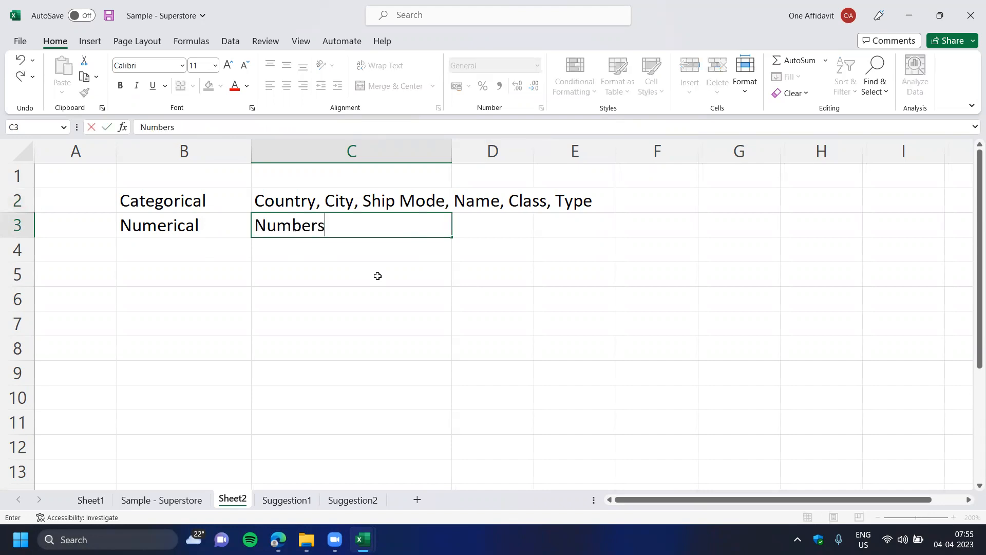
pyautogui.press('Return')
# Make the Categorical and Numerical labels in B2 and B3 bold, and select cell C3.
pyautogui.press('Up')
pyautogui.press('Left')
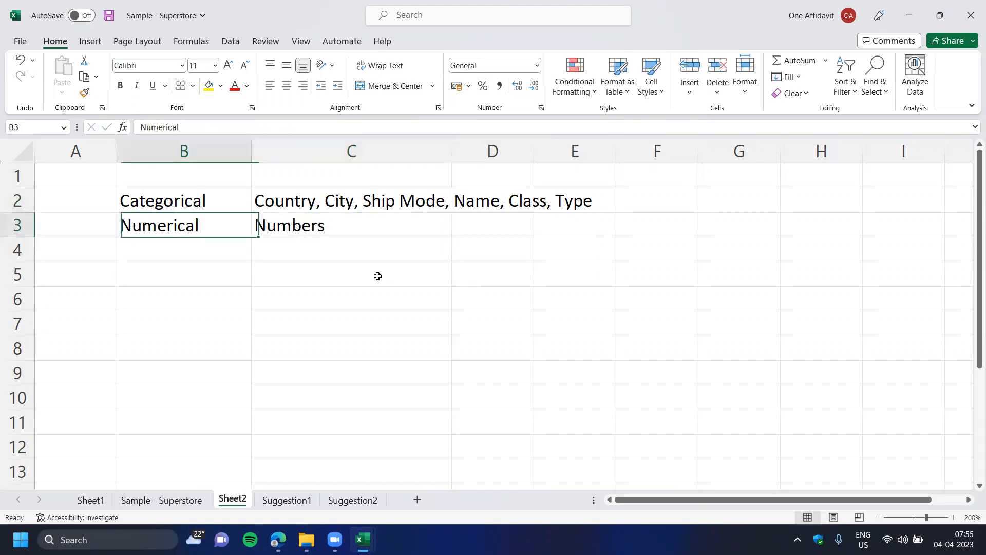
pyautogui.hotkey('ctrl', 'b')
pyautogui.press('Up')
pyautogui.hotkey('ctrl', 'b')
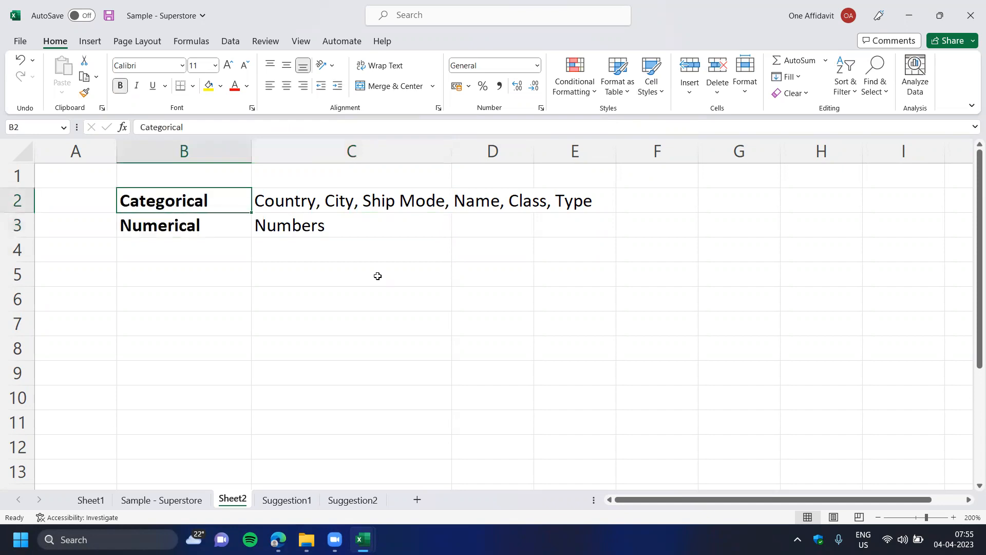
pyautogui.click(346, 224)
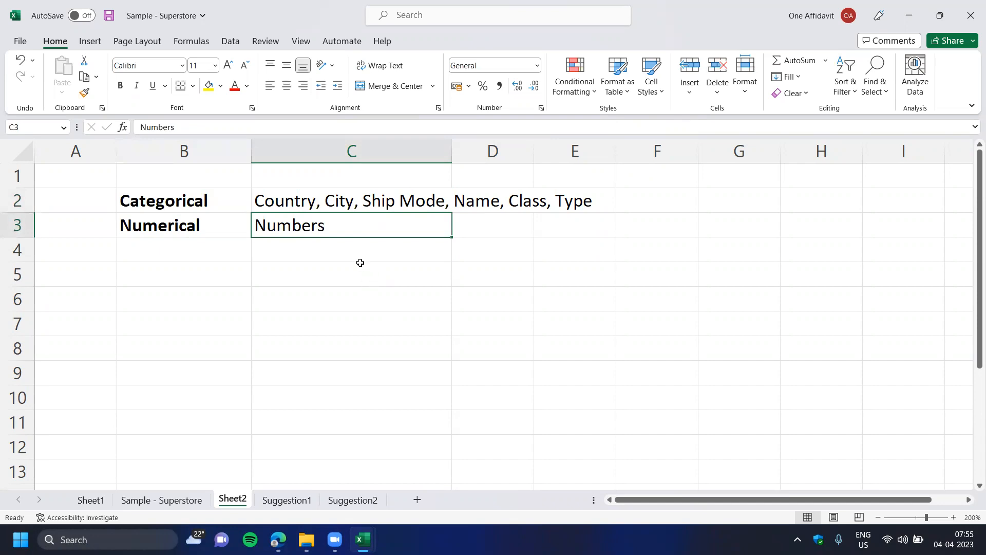
# Replace the text in C3 with the numerical examples "Sales, Cost, Quantity etc.".
pyautogui.doubleClick(340, 225)
pyautogui.moveTo(346, 229); pyautogui.dragTo(213, 223)
pyautogui.write('SSal')
pyautogui.press('BackSpace')
pyautogui.press('BackSpace')
pyautogui.press('BackSpace')
pyautogui.write('ales, Cos')
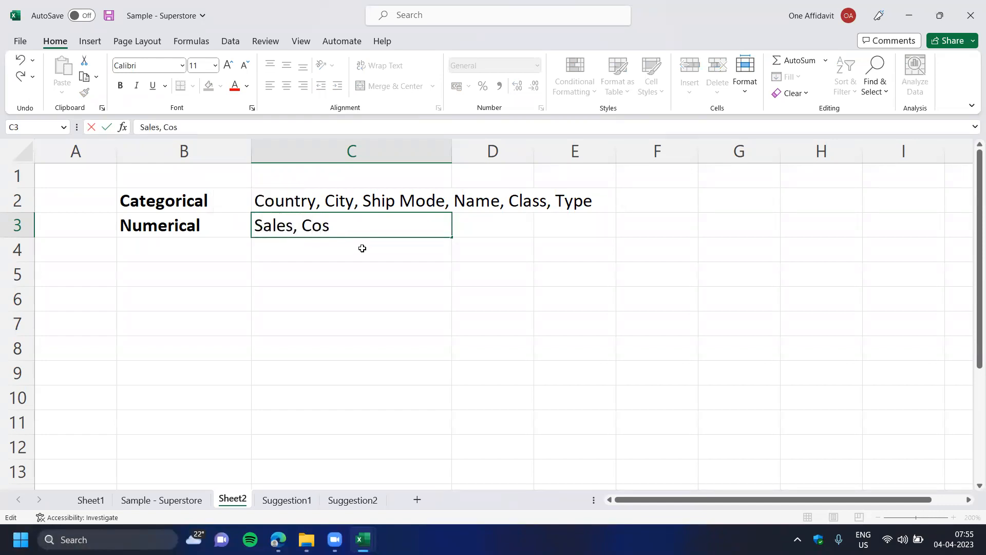
pyautogui.write('t, Quantity')
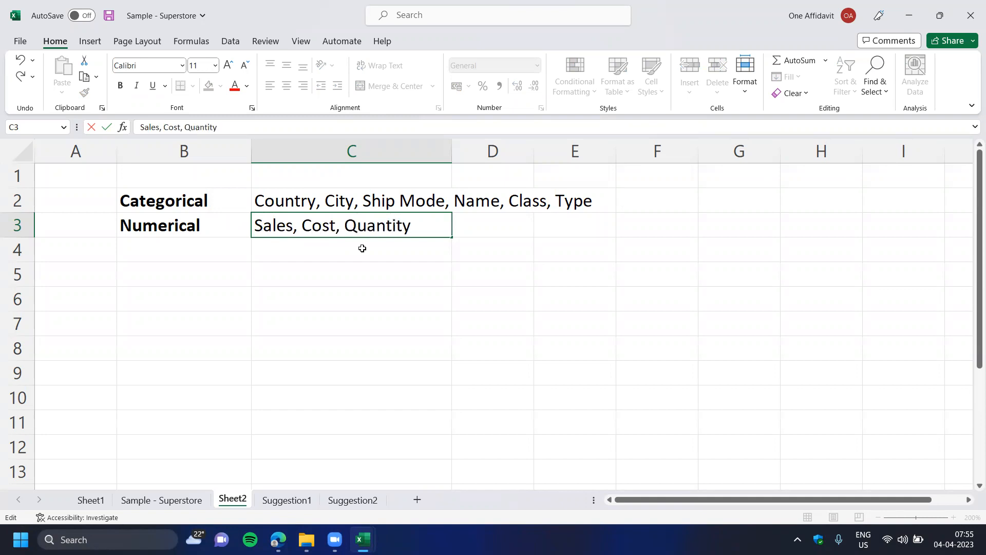
pyautogui.write(' etc.')
pyautogui.press('Return')
# Append "etc." to the end of the categorical examples in C2.
pyautogui.press('Up')
pyautogui.press('Up')
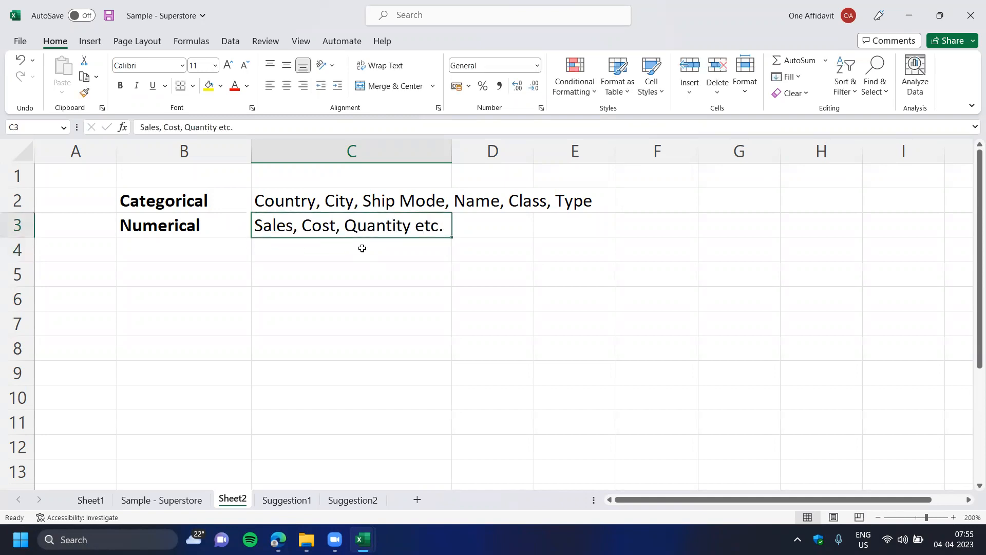
pyautogui.press('F2')
pyautogui.write('etc.')
pyautogui.press('Return')
# Enter Numbers in D3 in bold, and widen column C so that the full C2 text fits.
pyautogui.press('Up')
pyautogui.press('Right')
pyautogui.press('Down')
pyautogui.write('Numbers')
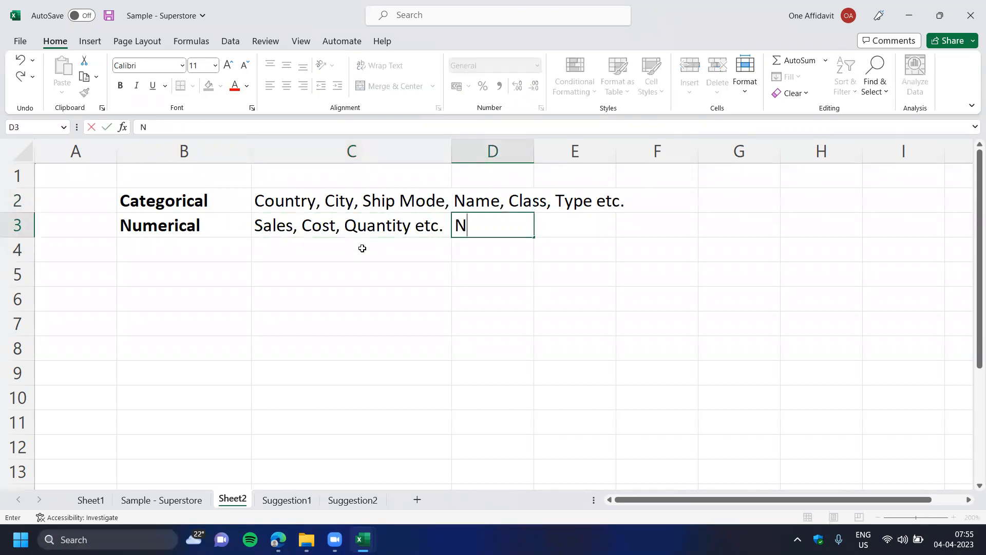
pyautogui.moveTo(452, 154); pyautogui.dragTo(647, 159)
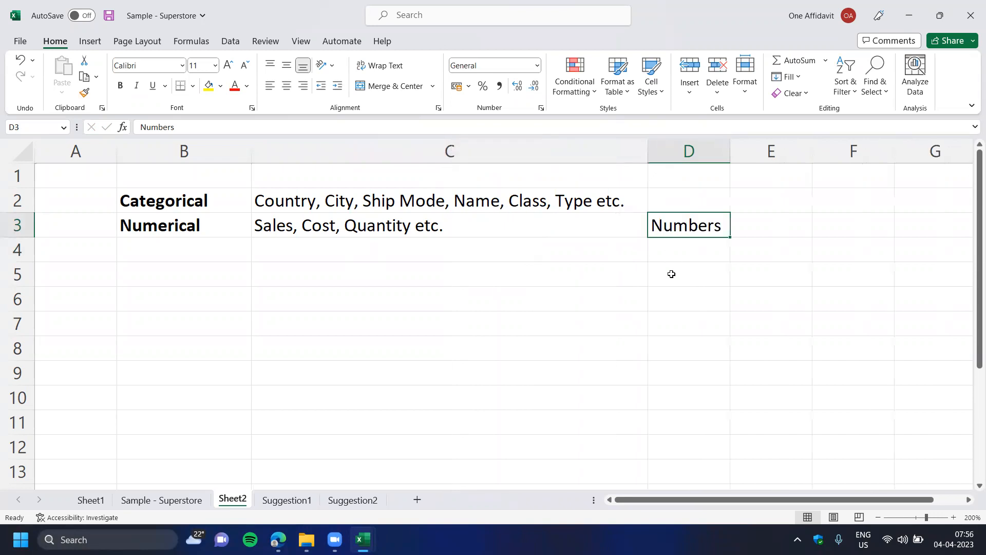
pyautogui.hotkey('ctrl', 'b')
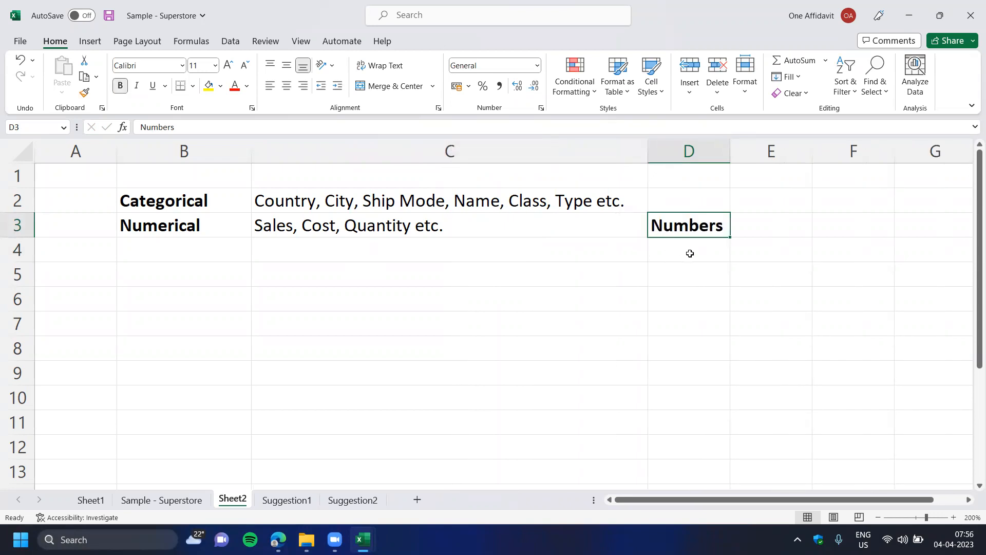
# Clear Numbers from D3 and select the numerical examples in C3.
pyautogui.press('Delete')
pyautogui.press('Left')
pyautogui.press('Left')
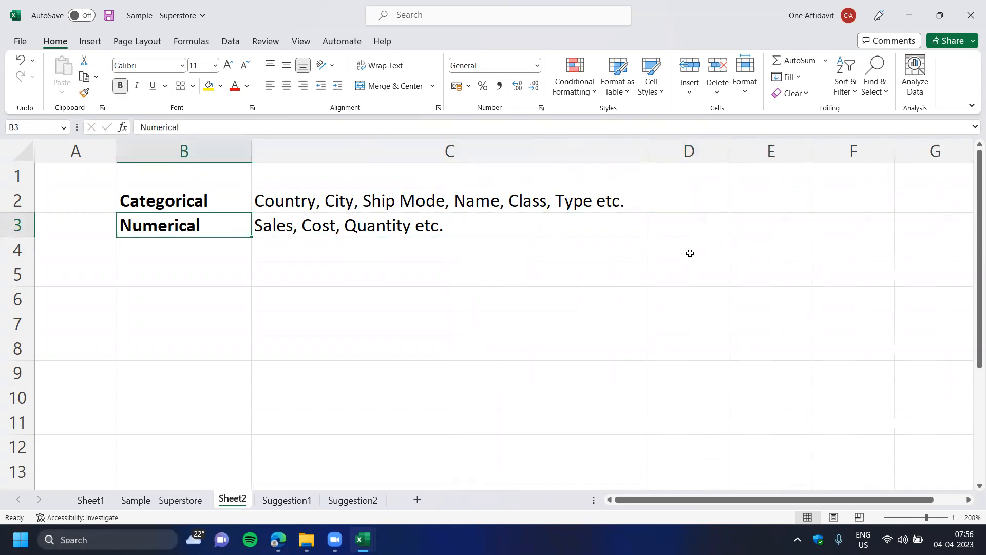
pyautogui.press('Right')
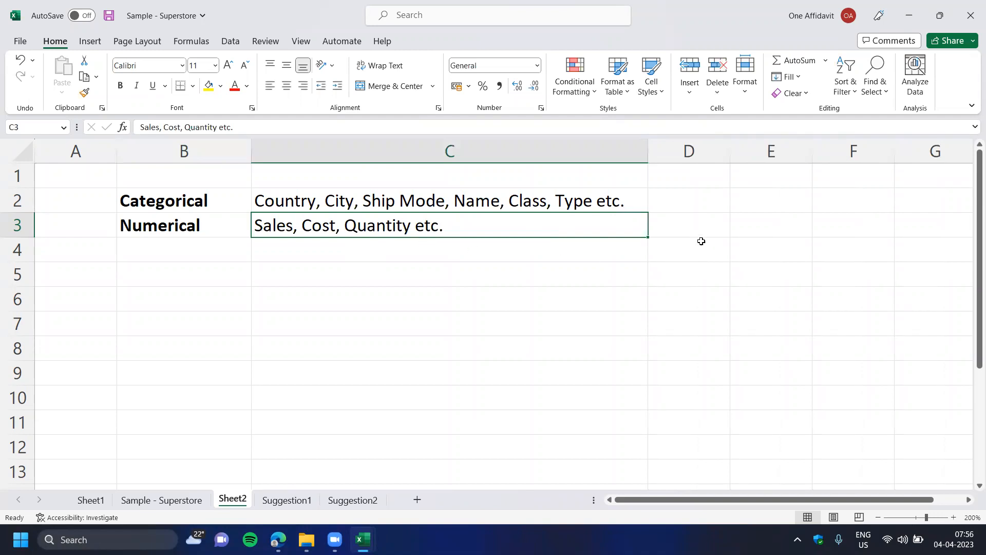
# Enter Numbers in D3 once more and clear the cell again.
pyautogui.click(685, 222)
pyautogui.write('Numbers')
pyautogui.press('Return')
pyautogui.press('Up')
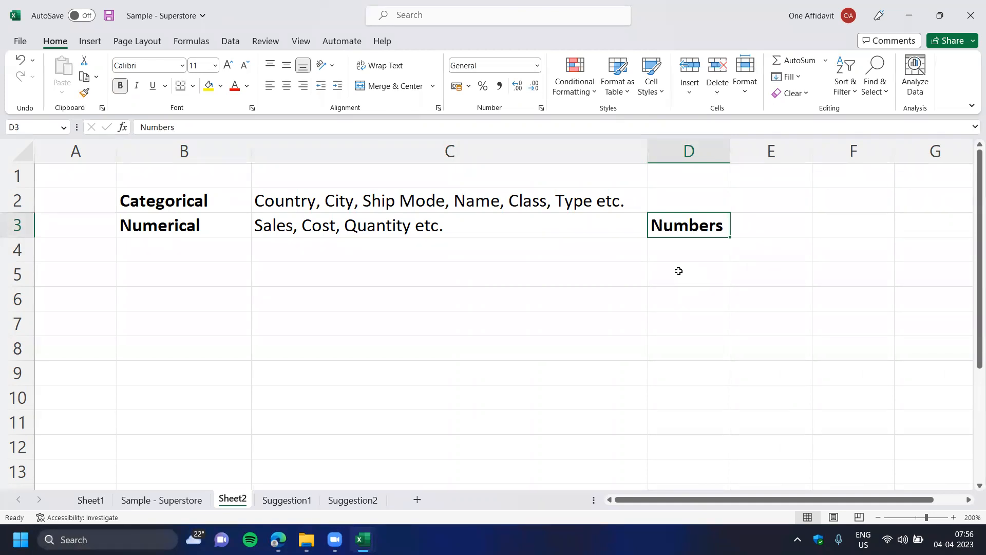
pyautogui.press('Delete')
# Enter Bank Account Number in C6 as a sample field, and clear it from the cell.
pyautogui.click(392, 293)
pyautogui.write('Bank Account Number')
pyautogui.press('Return')
pyautogui.press('Up')
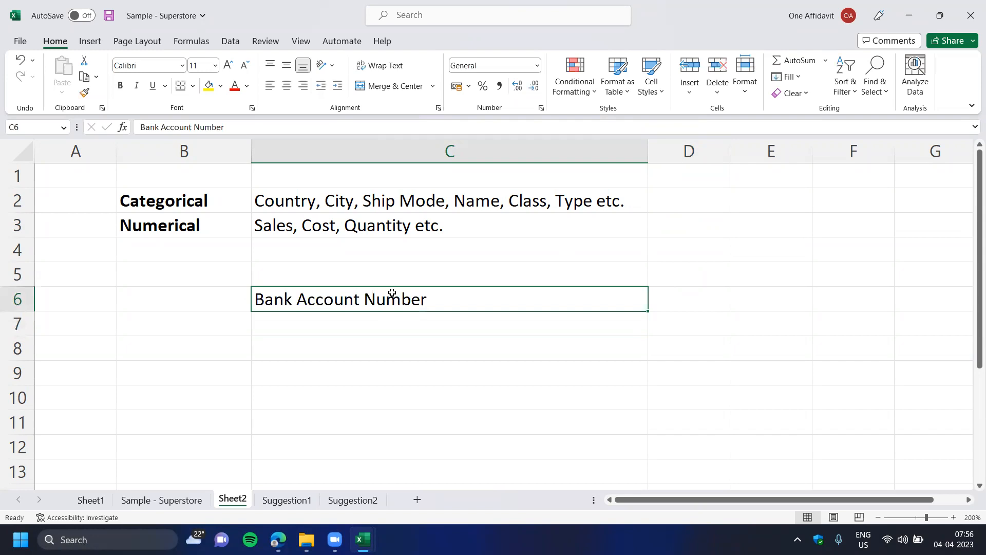
pyautogui.press('Delete')
# Enter PinCode in C6 as another sample field, and clear it from the cell.
pyautogui.write('PinCode')
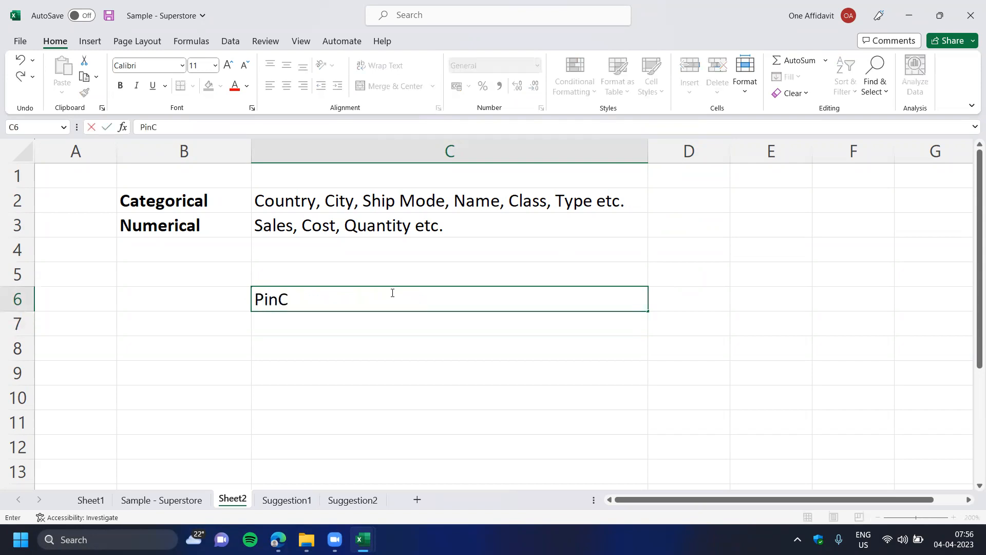
pyautogui.press('Return')
pyautogui.click(392, 292)
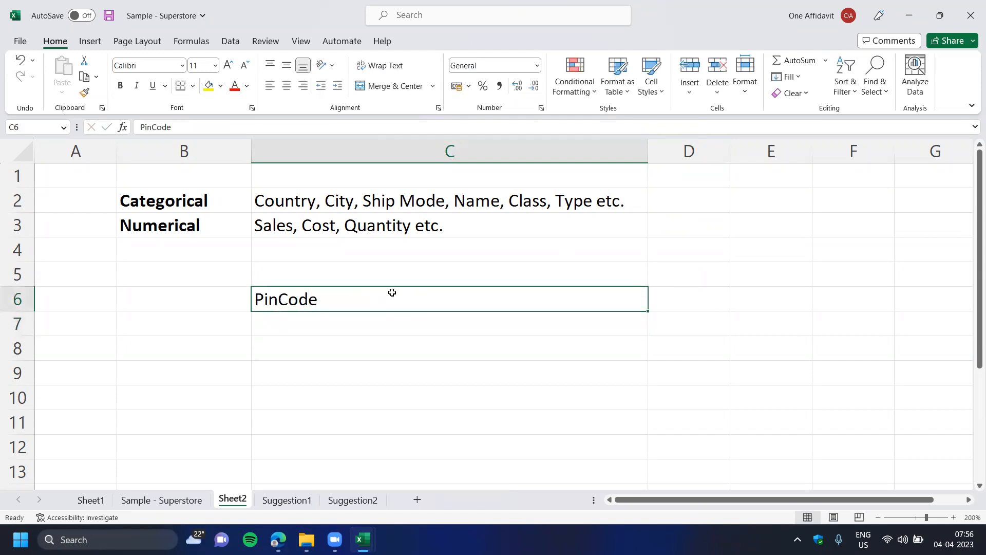
pyautogui.press('Delete')
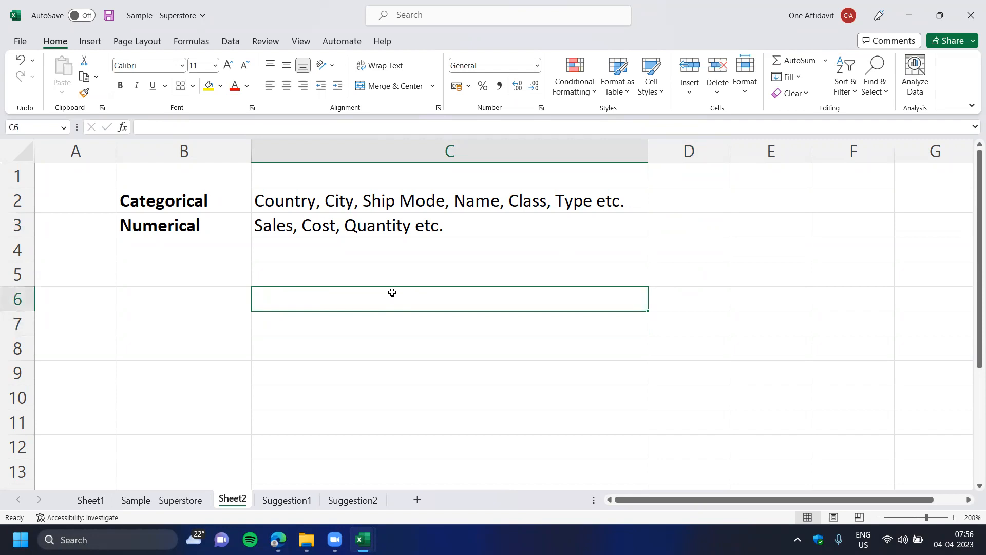
# Enter the sample codes A0001, A0002 and A0003 in cells C6 to C8.
pyautogui.write('A0001')
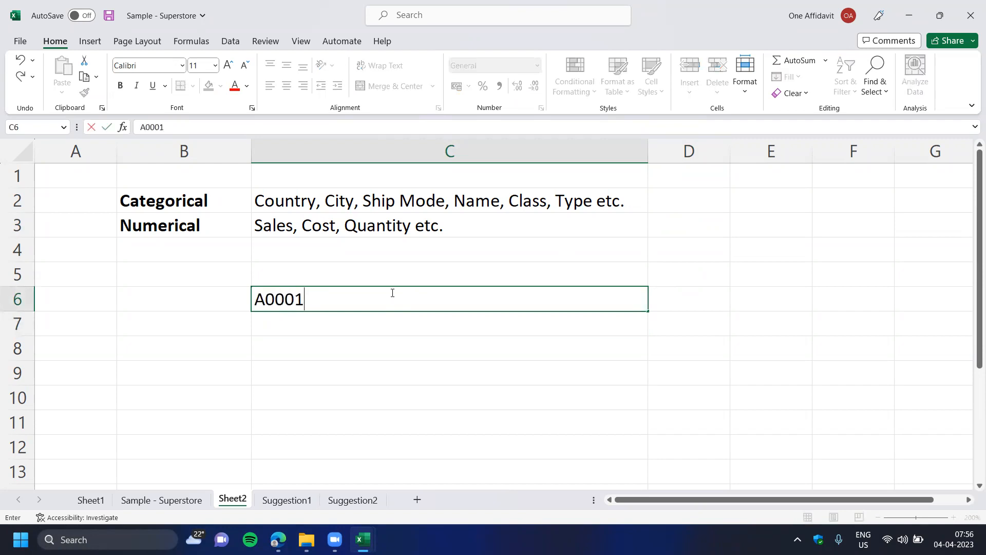
pyautogui.press('Return')
pyautogui.write('A0002')
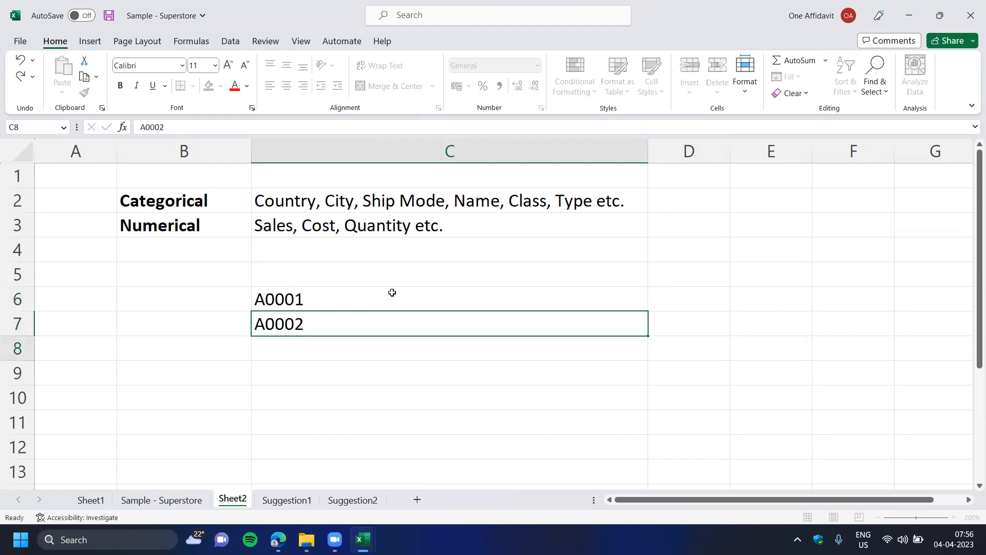
pyautogui.press('Return')
pyautogui.write('A0003')
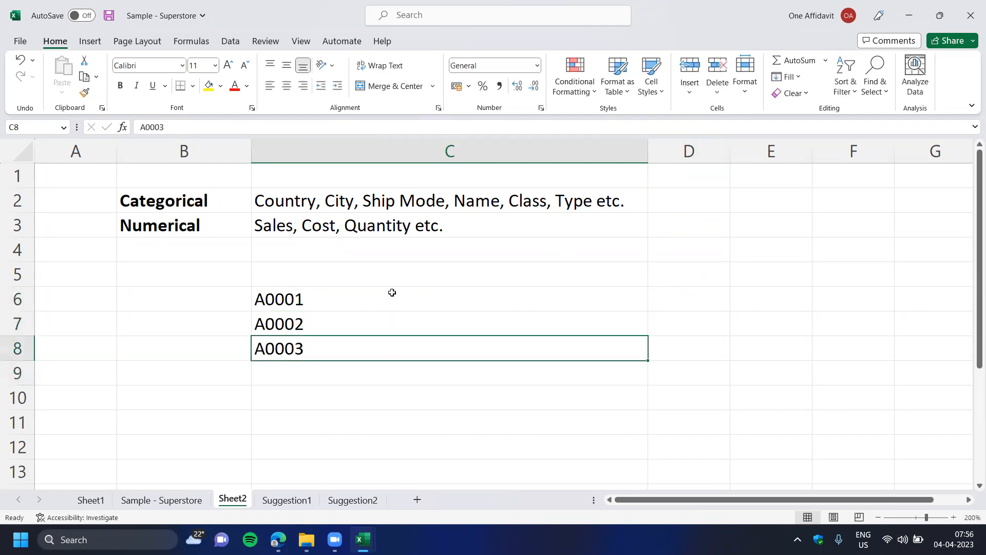
# Clear the three A-prefixed sample codes from C6:C8.
pyautogui.doubleClick(392, 293)
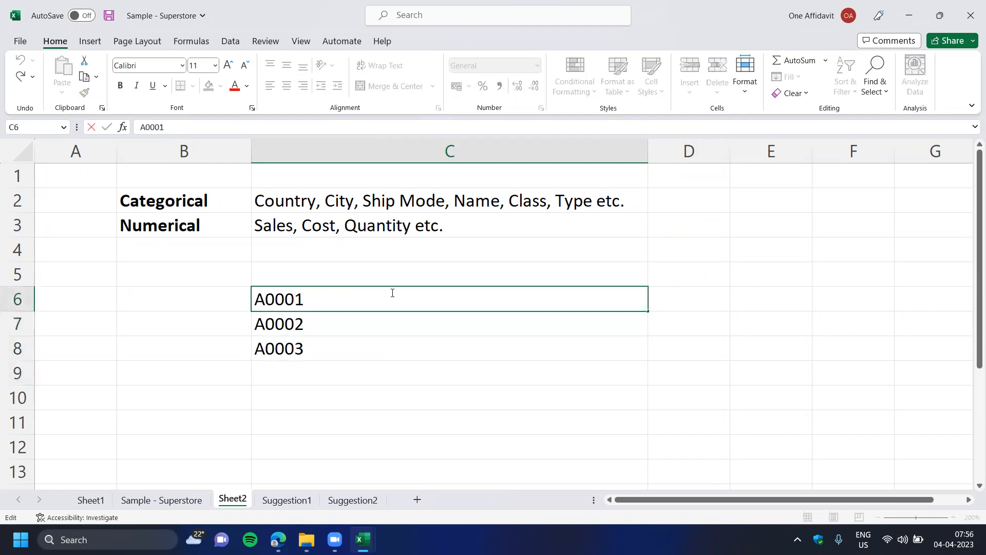
pyautogui.press('Return')
pyautogui.press('Up')
pyautogui.hotkey('shift', 'Down')
pyautogui.hotkey('shift', 'Down')
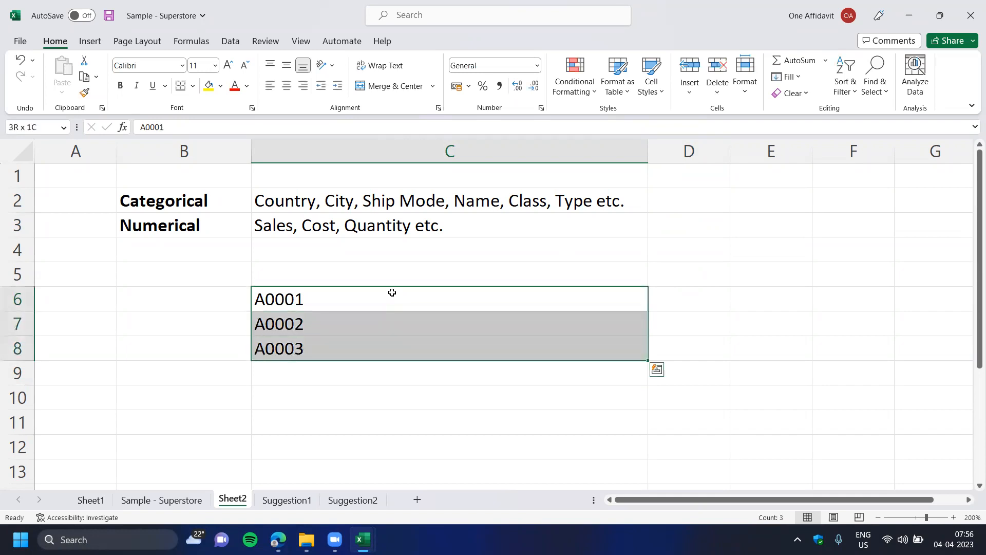
pyautogui.press('Delete')
pyautogui.press('Up')
# Enter 00001, 00002 and 00003 as text values in C6, C7 and C8.
pyautogui.click(392, 292)
pyautogui.write("'00")
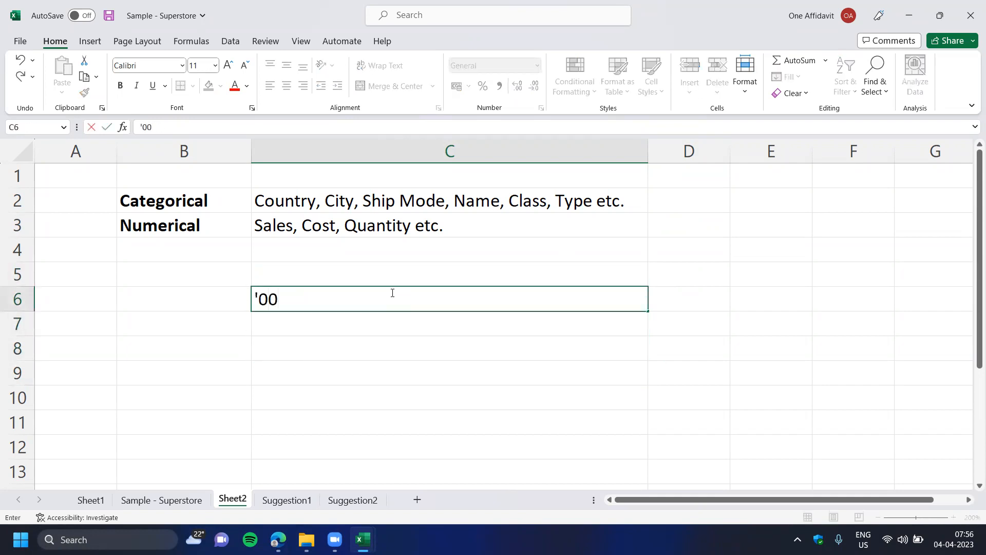
pyautogui.write('001')
pyautogui.press('Return')
pyautogui.write("'00002")
pyautogui.press('Return')
pyautogui.write("'00")
pyautogui.write('003')
pyautogui.press('Return')
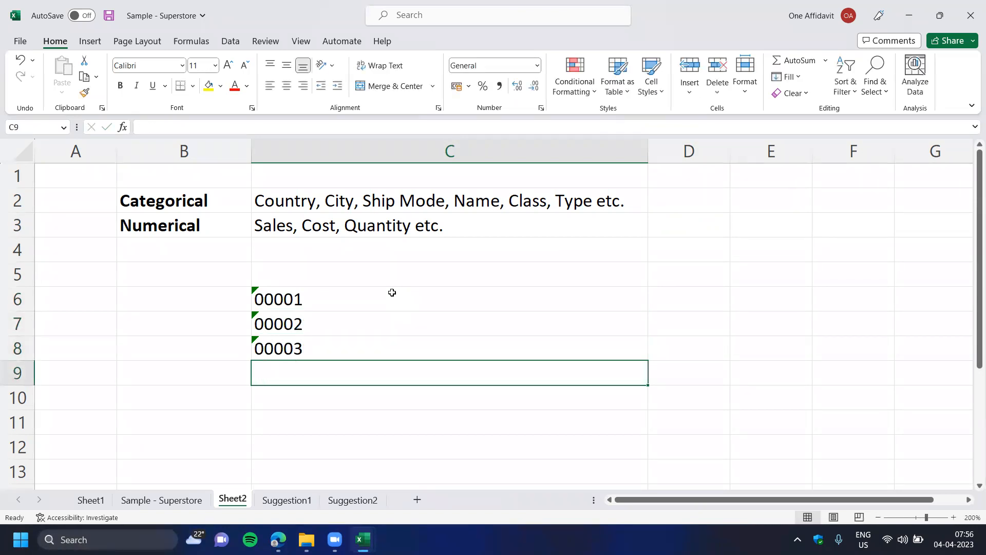
# Add the three text codes in C10 with the formula =C6+C7+C8.
pyautogui.click(391, 292)
pyautogui.keyDown('shift'); pyautogui.click(399, 339); pyautogui.keyUp('shift')
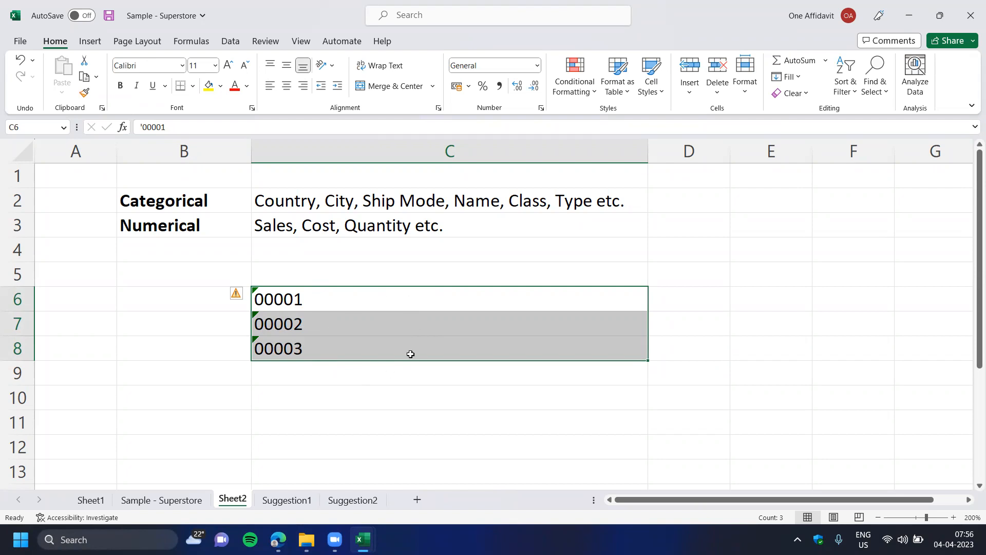
pyautogui.click(389, 400)
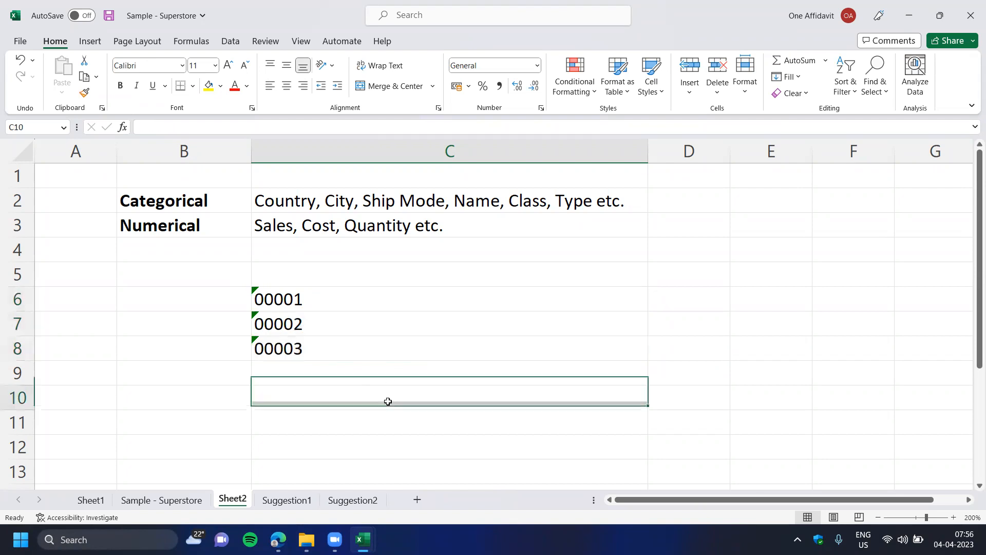
pyautogui.write('=')
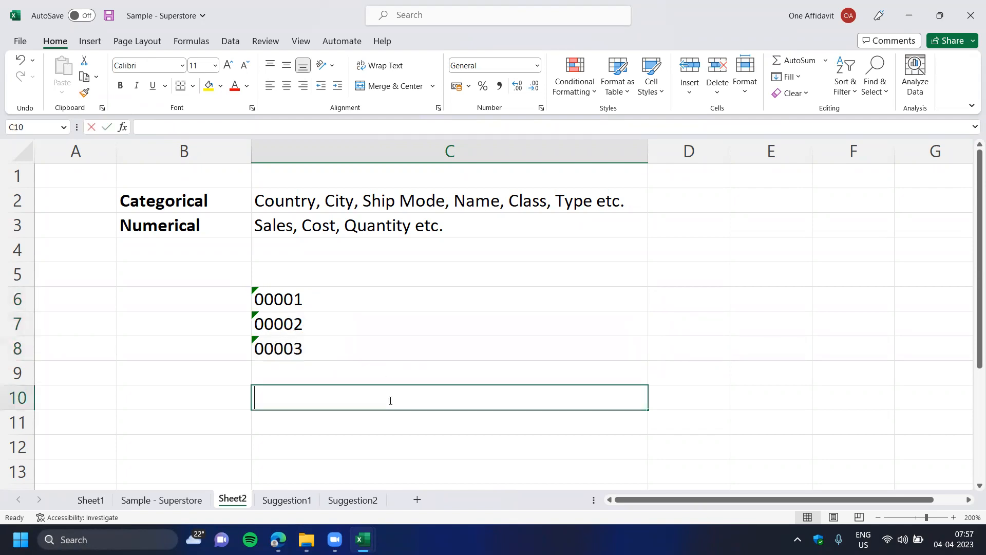
pyautogui.press('Up')
pyautogui.press('Up')
pyautogui.press('Up')
pyautogui.press('Up')
pyautogui.write('+')
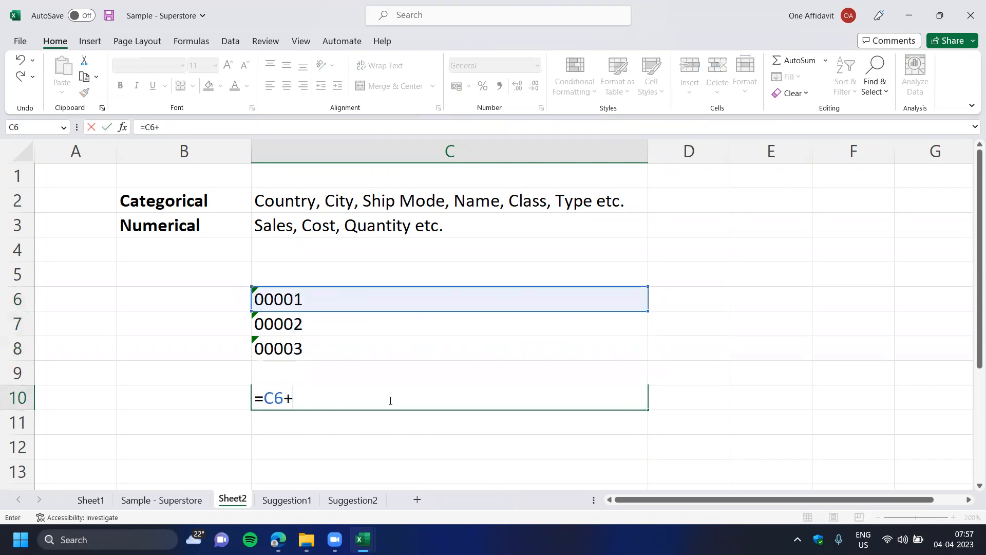
pyautogui.press('Up')
pyautogui.press('Up')
pyautogui.press('Up')
pyautogui.write('+')
pyautogui.press('Up')
pyautogui.press('Up')
pyautogui.press('Return')
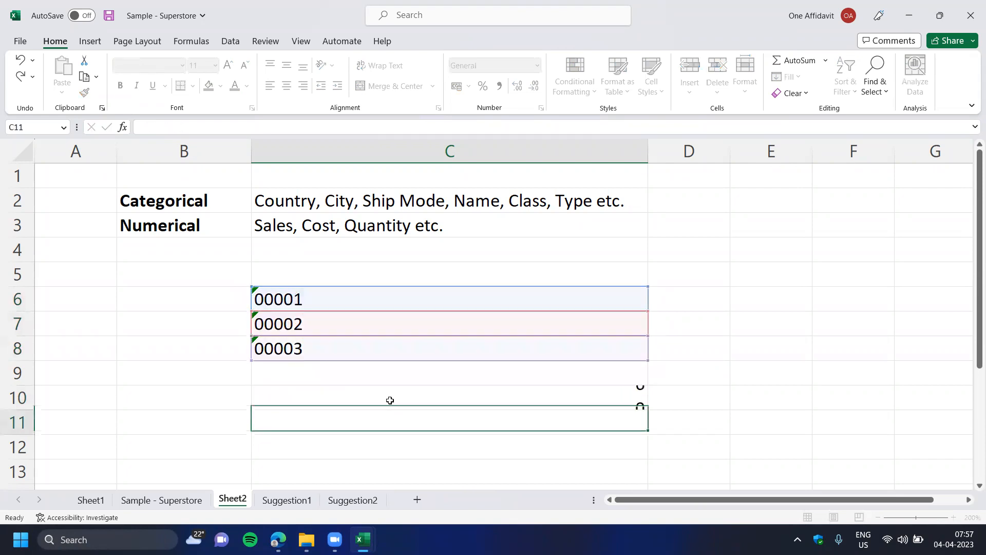
pyautogui.click(390, 400)
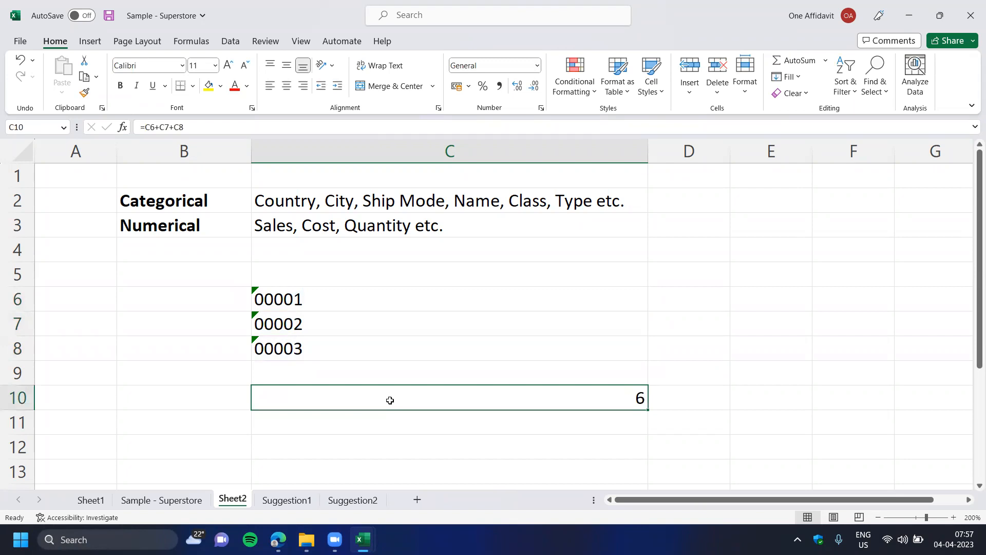
# Clear the addition formula from C10 and step through the codes below C6.
pyautogui.press('Delete')
pyautogui.press('Up')
pyautogui.press('Up')
pyautogui.click(340, 297)
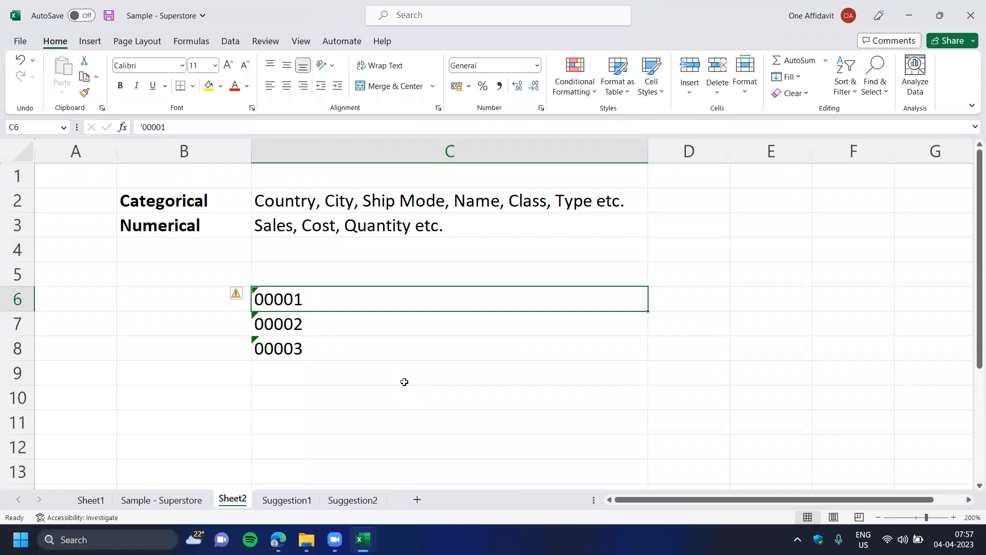
pyautogui.press('Down')
pyautogui.press('Down')
pyautogui.press('Down')
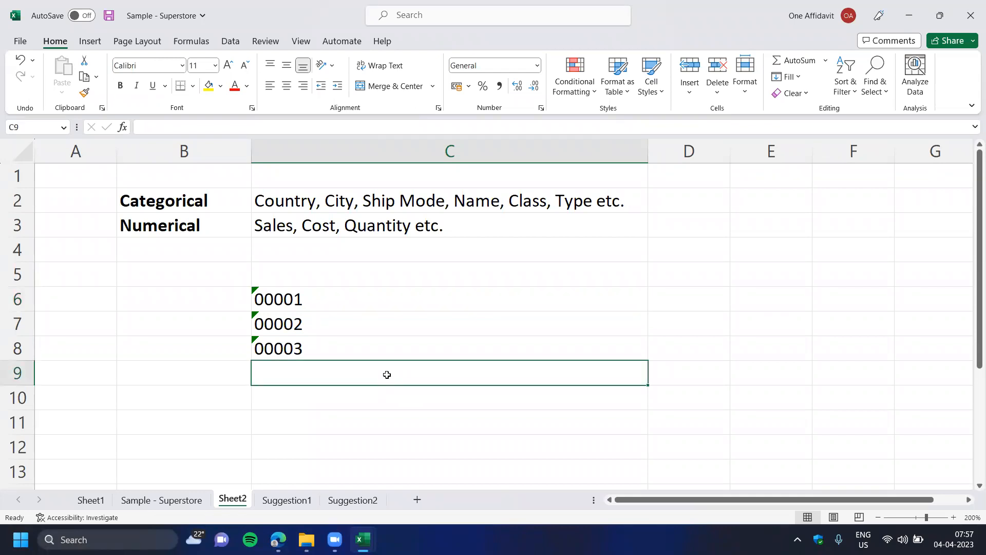
# Try averaging the text codes in C10 with =AVERAGE(C6:C8), and clear the formula.
pyautogui.moveTo(319, 304); pyautogui.dragTo(327, 356)
pyautogui.click(351, 392)
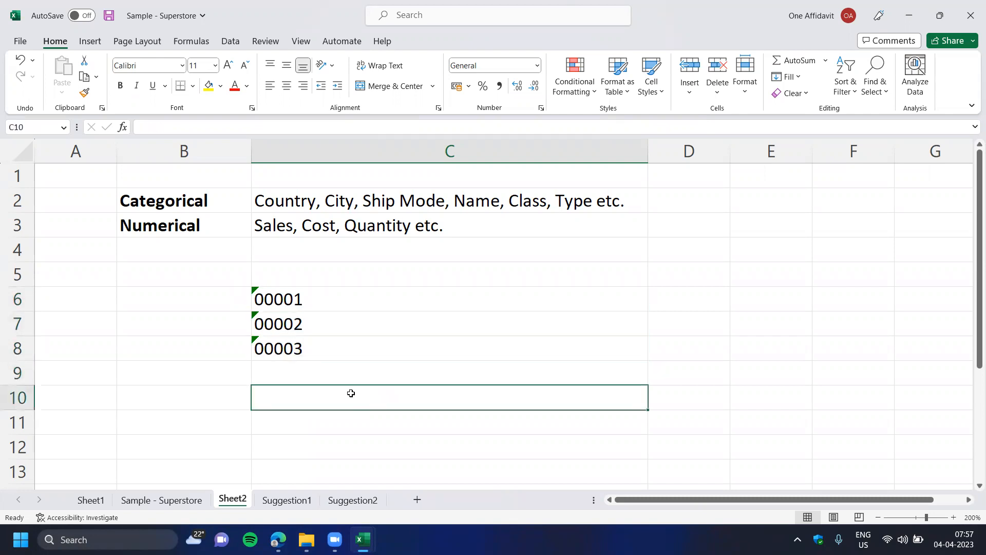
pyautogui.write('=AV')
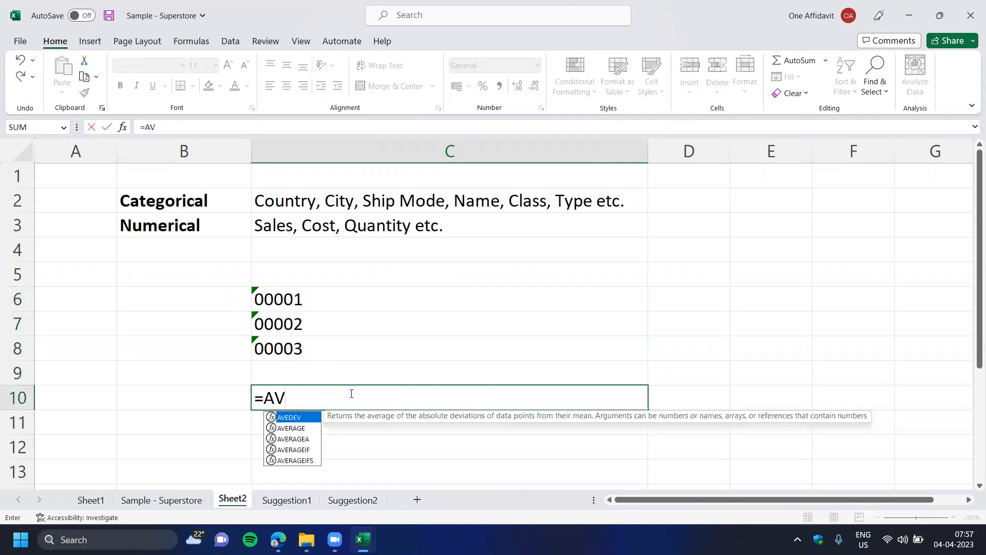
pyautogui.press('Down')
pyautogui.press('Tab')
pyautogui.press('Up')
pyautogui.press('Up')
pyautogui.hotkey('shift', 'Up')
pyautogui.hotkey('shift', 'Up')
pyautogui.write(')')
pyautogui.hotkey('ctrl', 'Return')
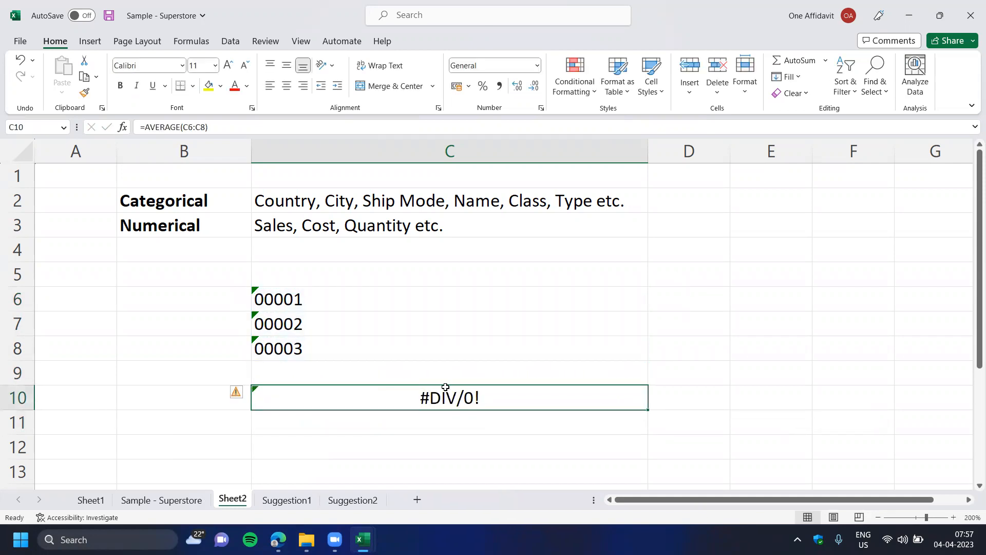
pyautogui.press('Delete')
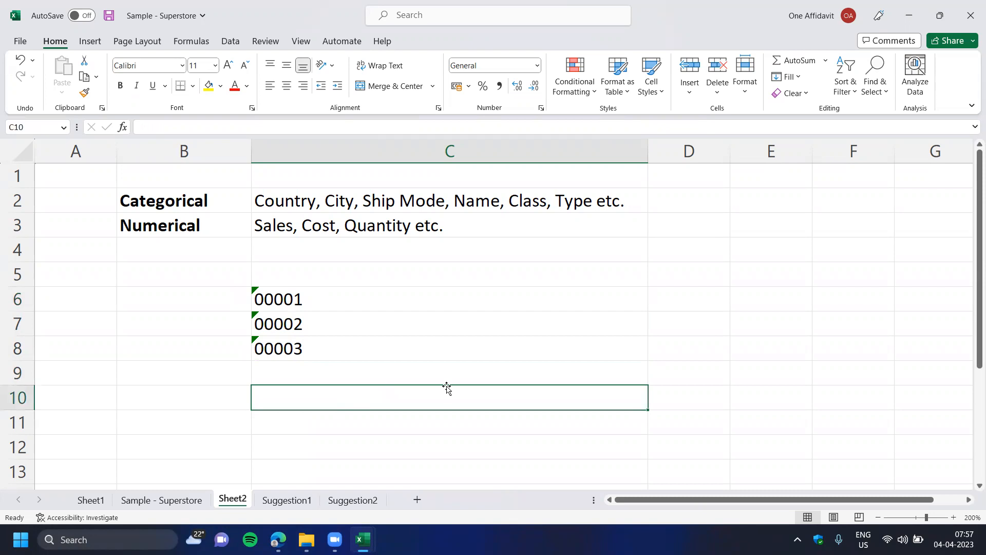
# Enter Numbers in D2 beside the categorical examples and make it bold.
pyautogui.moveTo(347, 295); pyautogui.dragTo(352, 343)
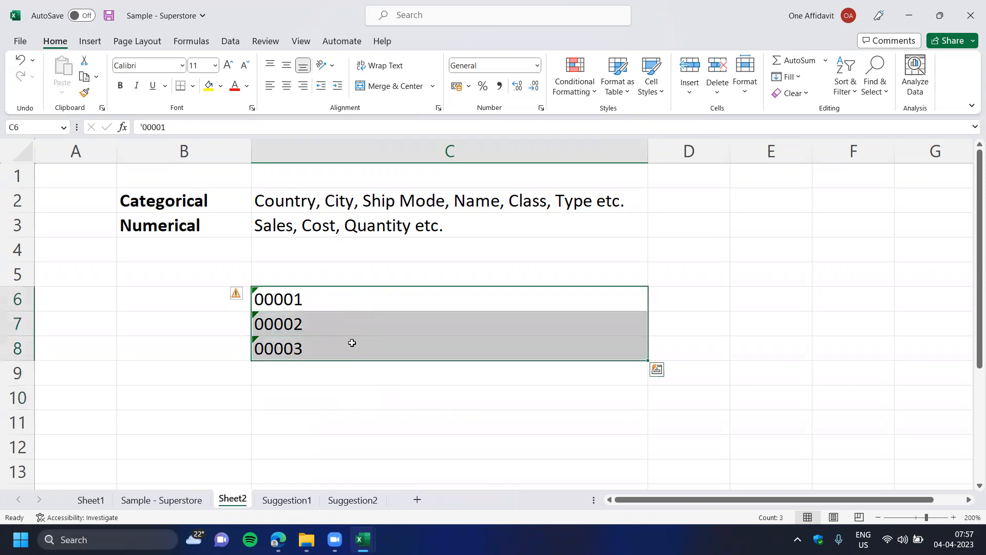
pyautogui.click(674, 190)
pyautogui.write('Numbers')
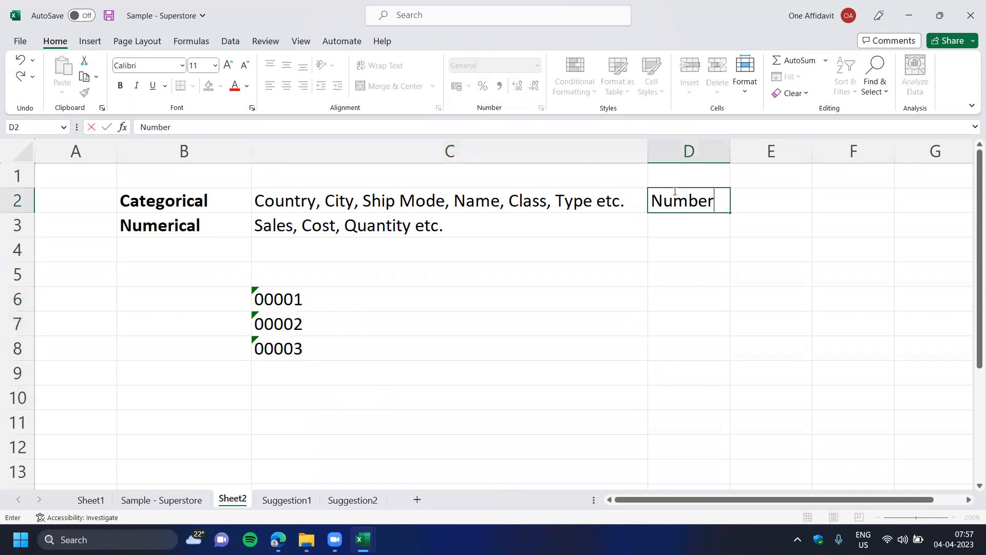
pyautogui.press('Return')
pyautogui.click(674, 191)
pyautogui.hotkey('ctrl', 'b')
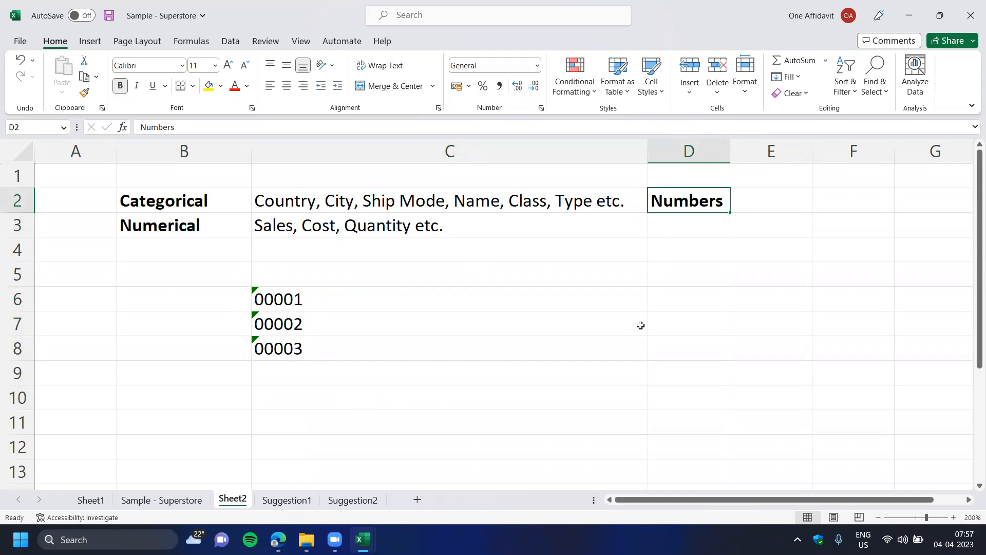
# Move the bold Numbers label from D2 to D3, beside the numerical examples.
pyautogui.click(226, 199)
pyautogui.click(233, 226)
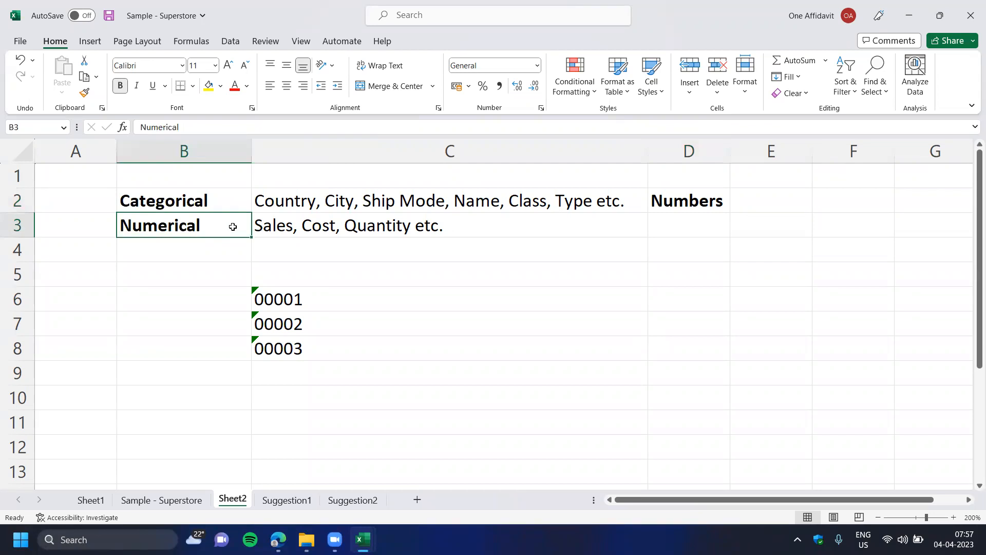
pyautogui.click(356, 230)
pyautogui.click(668, 229)
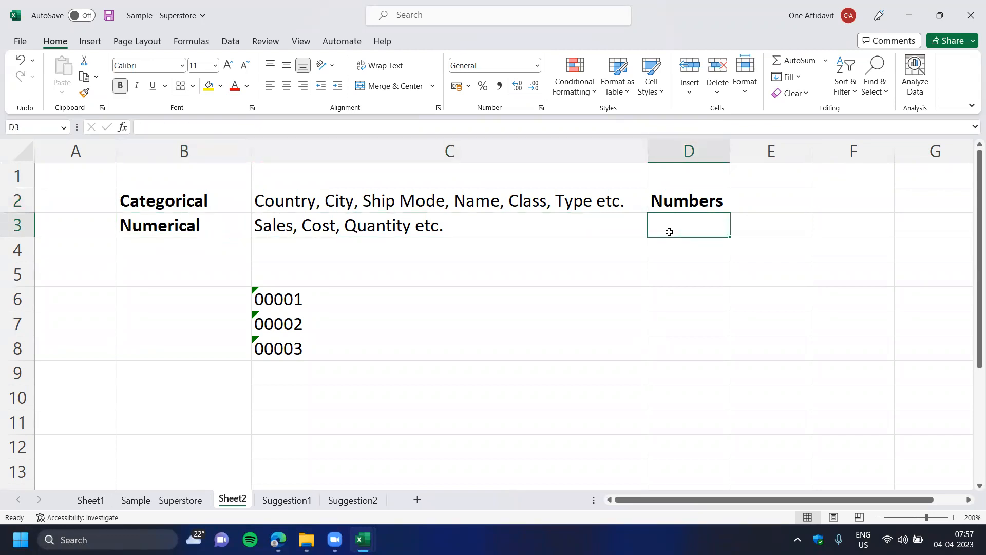
pyautogui.press('Up')
pyautogui.hotkey('ctrl', 'c')
pyautogui.click(685, 218)
pyautogui.hotkey('ctrl', 'v')
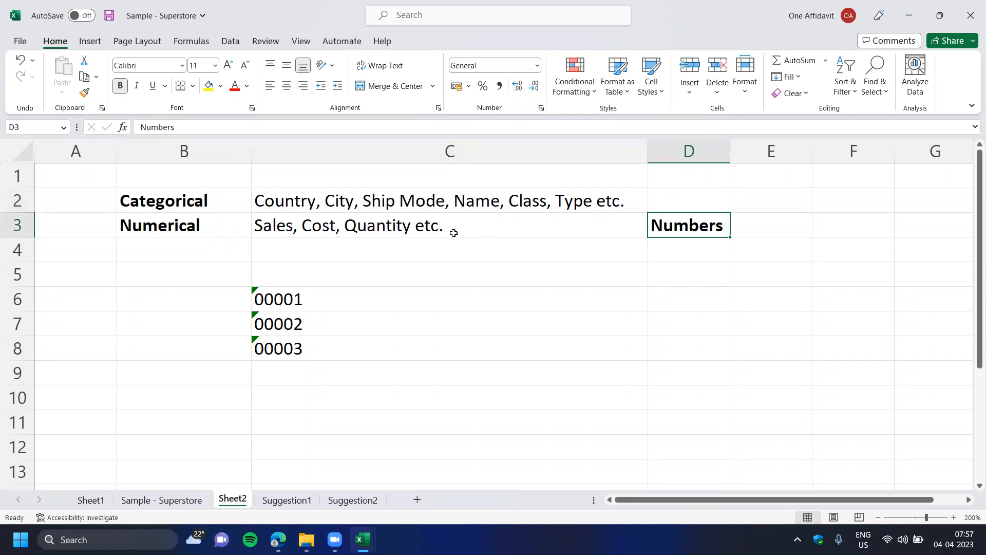
pyautogui.click(447, 228)
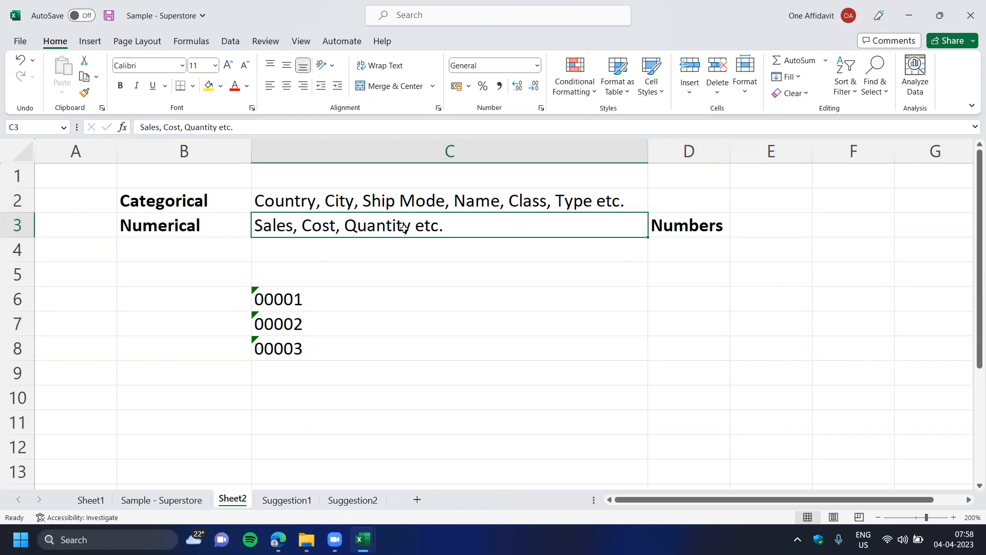
pyautogui.click(406, 297)
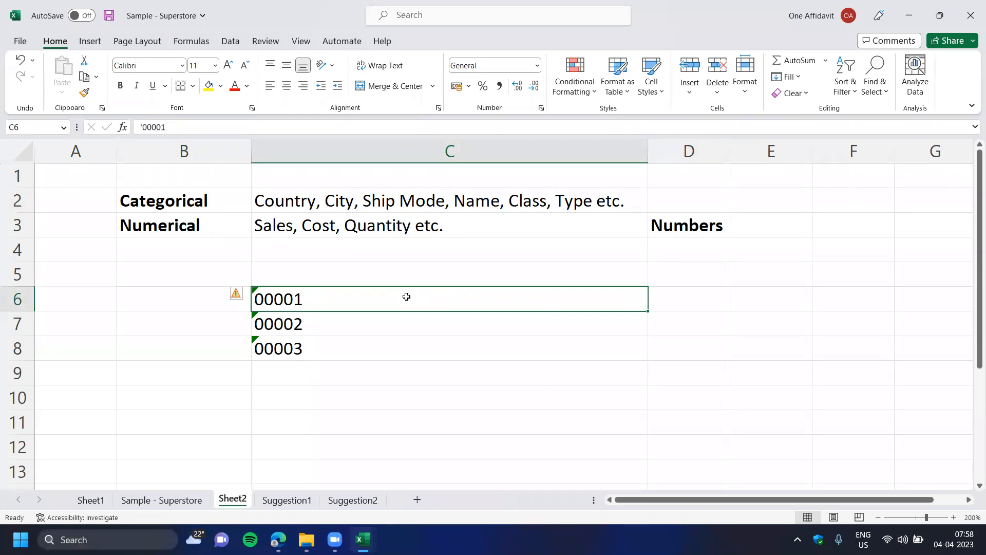
pyautogui.moveTo(386, 273); pyautogui.dragTo(388, 363)
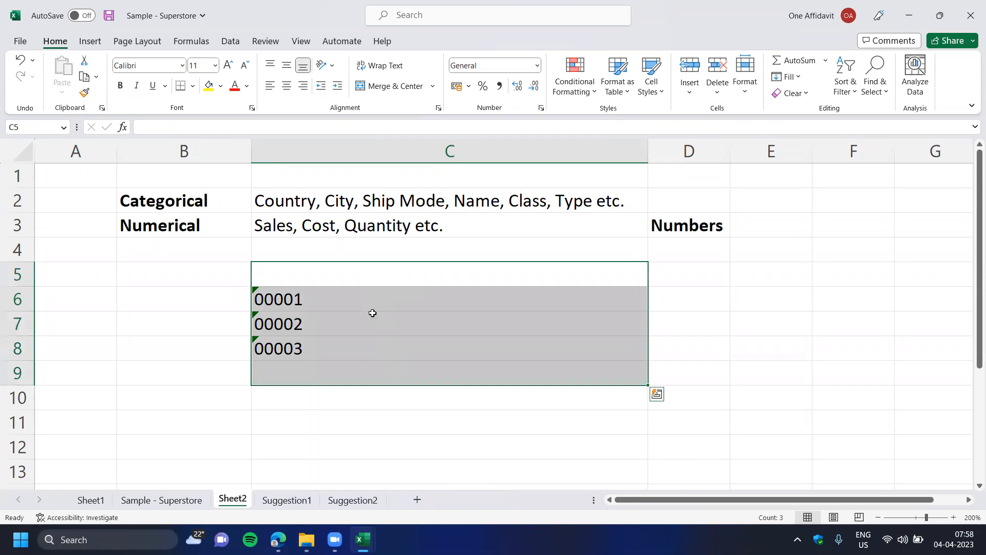
pyautogui.moveTo(372, 307); pyautogui.dragTo(375, 365)
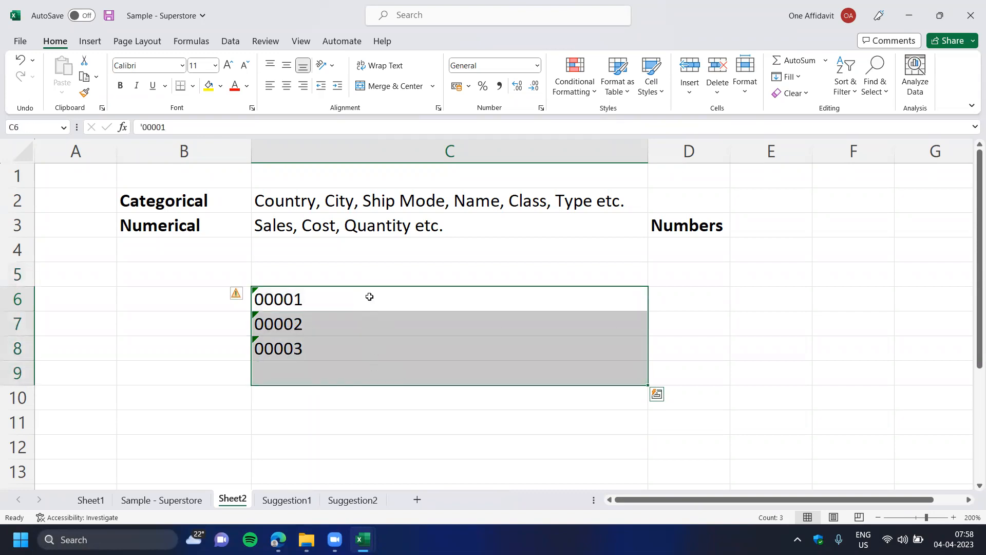
pyautogui.moveTo(364, 272); pyautogui.dragTo(377, 378)
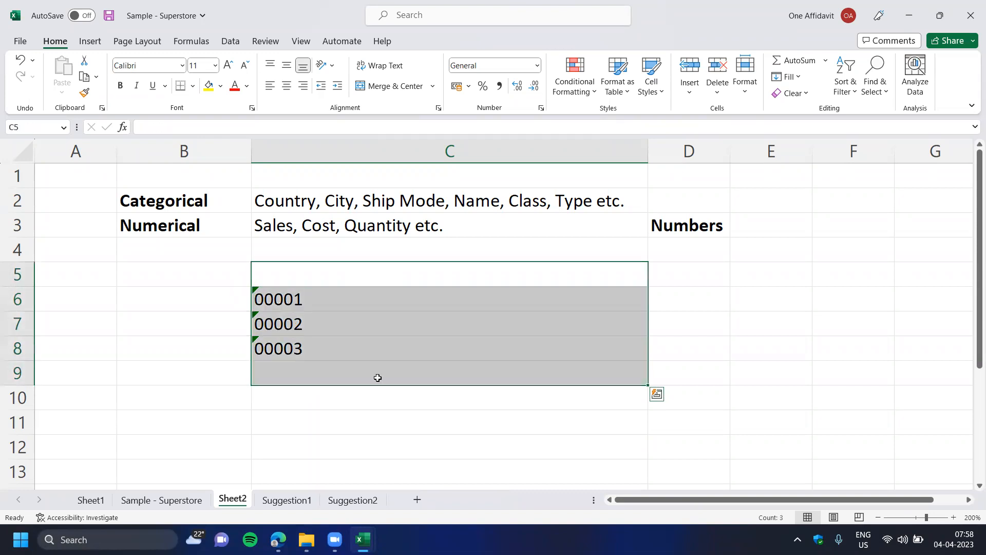
# Copy the Numbers label from D3 to D2 to label the categorical row too.
pyautogui.click(683, 224)
pyautogui.hotkey('ctrl', 'c')
pyautogui.click(684, 201)
pyautogui.hotkey('ctrl', 'v')
pyautogui.press('Escape')
pyautogui.moveTo(208, 191); pyautogui.dragTo(727, 200)
pyautogui.moveTo(205, 226); pyautogui.dragTo(719, 226)
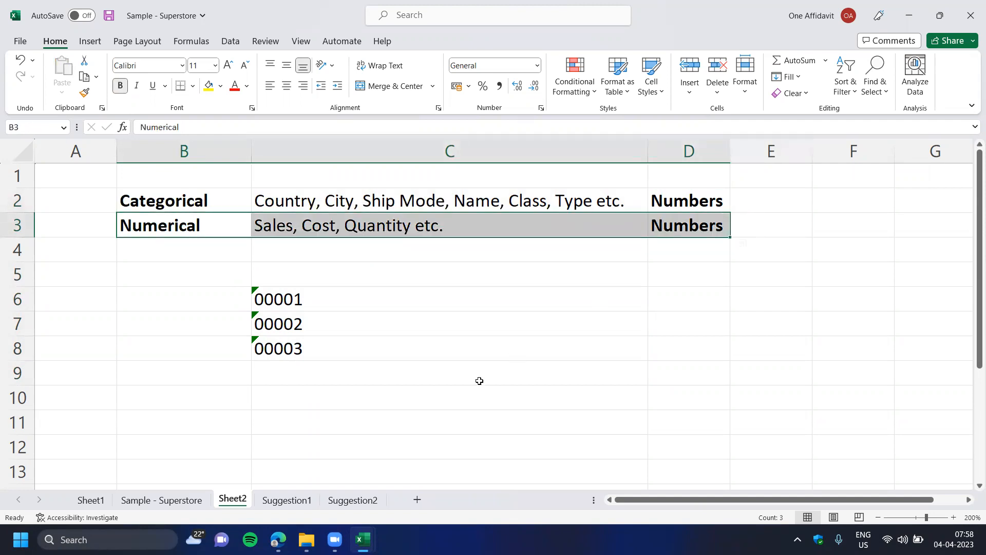
# Enter the heading Bank Account Number in C5 above the text codes and make it bold.
pyautogui.click(348, 275)
pyautogui.write('Bank Account')
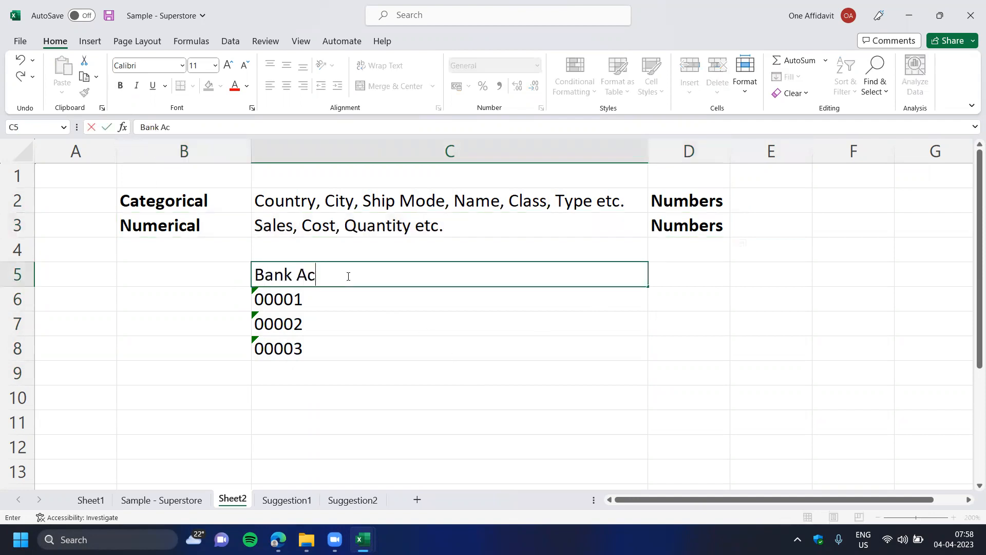
pyautogui.write('ber')
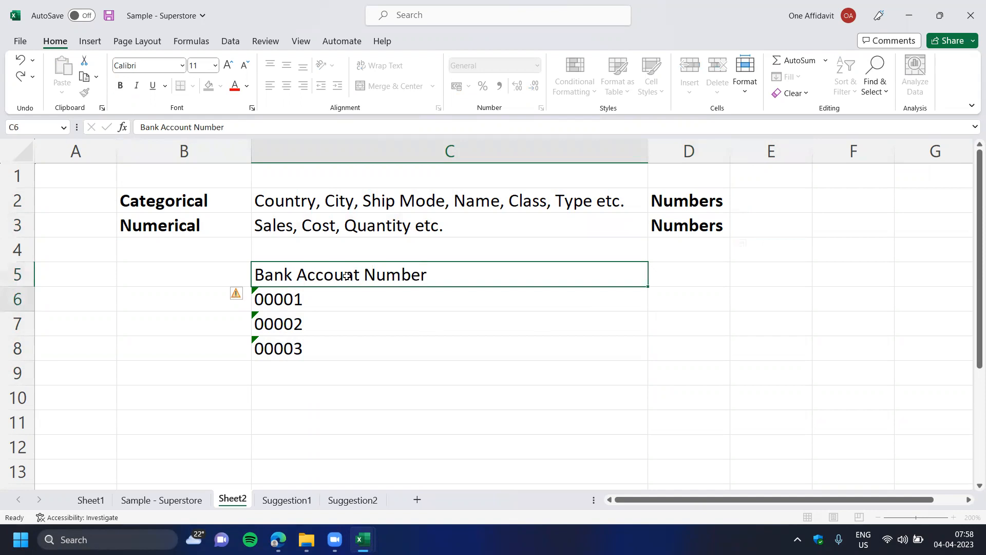
pyautogui.press('Return')
pyautogui.click(347, 276)
pyautogui.hotkey('ctrl', 'b')
# Narrow column C slightly so it fits the categorical examples more closely.
pyautogui.moveTo(341, 297); pyautogui.dragTo(341, 377)
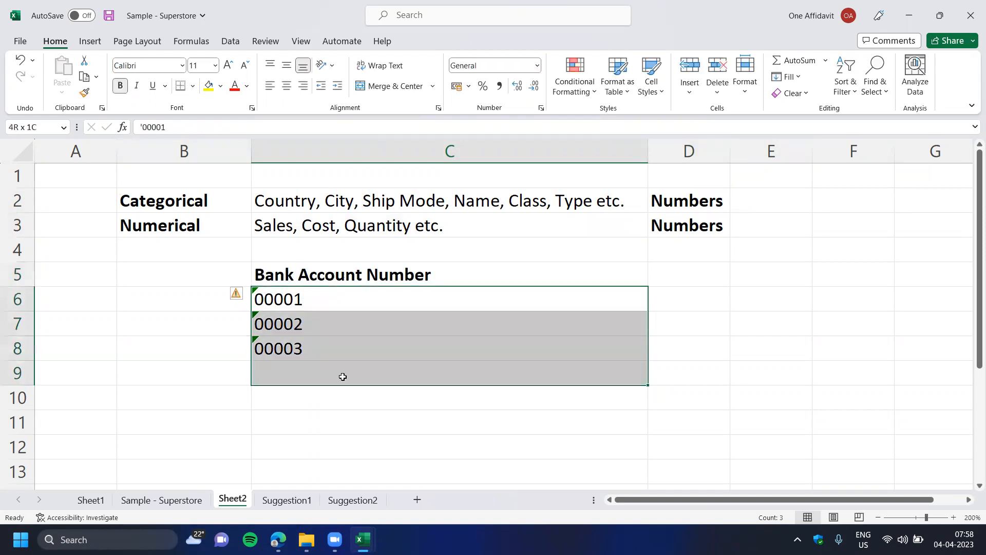
pyautogui.moveTo(339, 302); pyautogui.dragTo(342, 344)
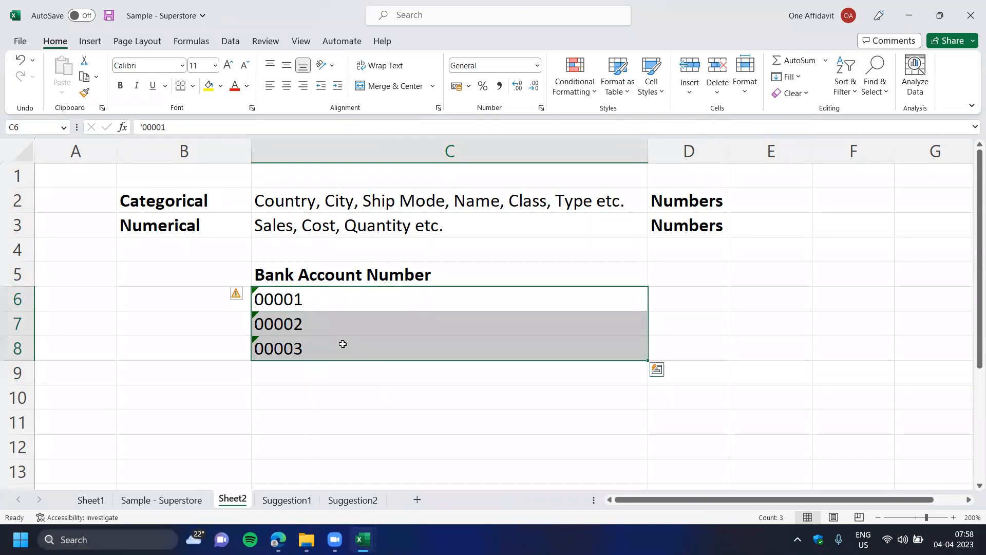
pyautogui.click(339, 298)
pyautogui.moveTo(647, 149); pyautogui.dragTo(632, 148)
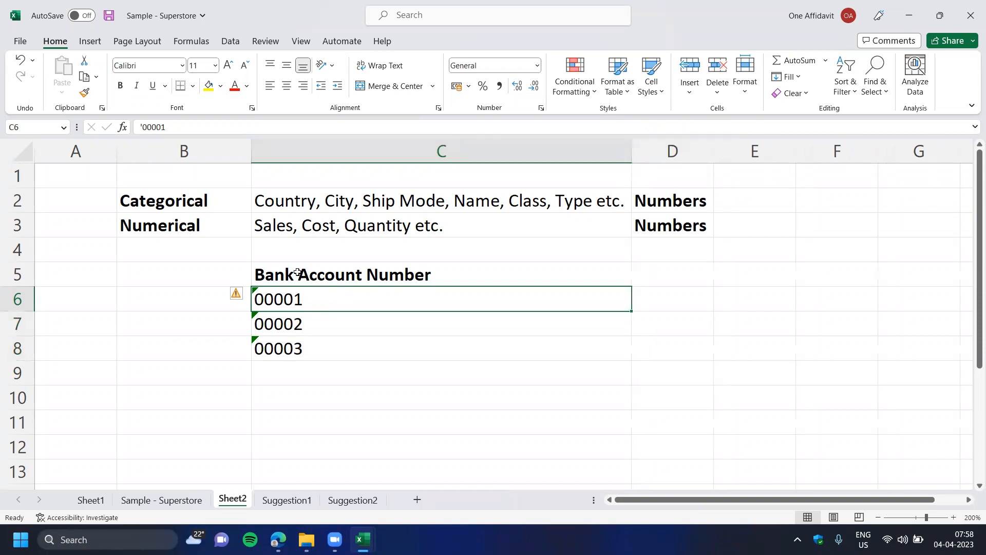
pyautogui.click(346, 224)
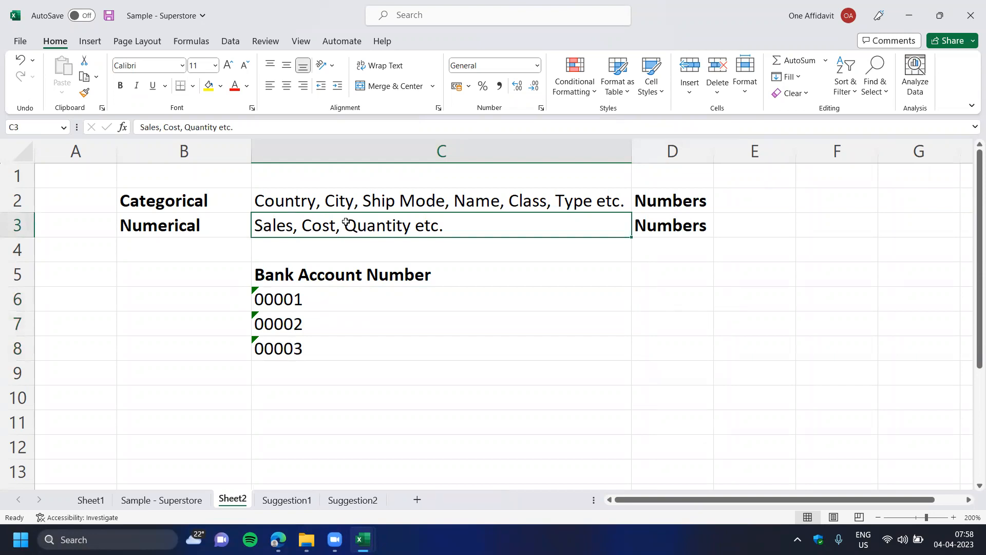
pyautogui.click(666, 226)
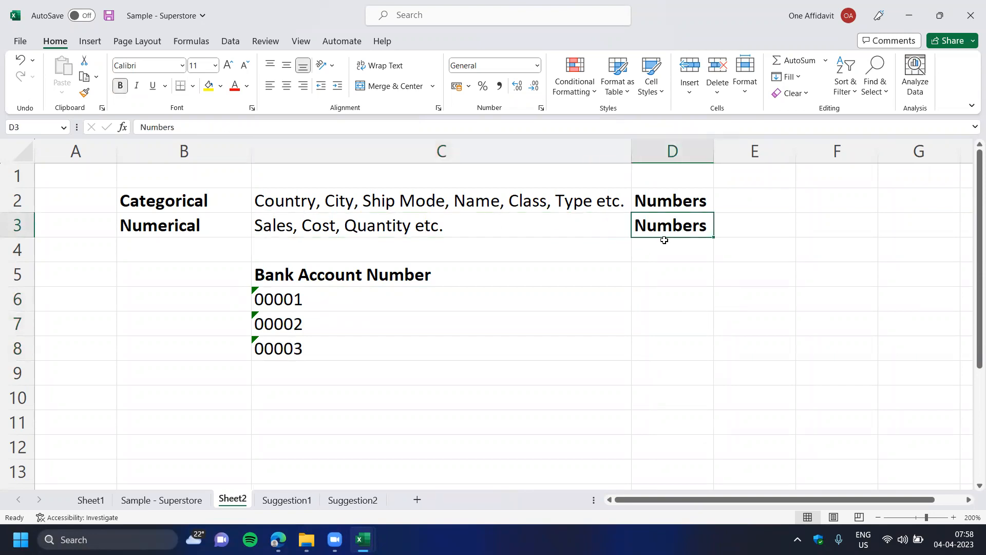
pyautogui.click(193, 234)
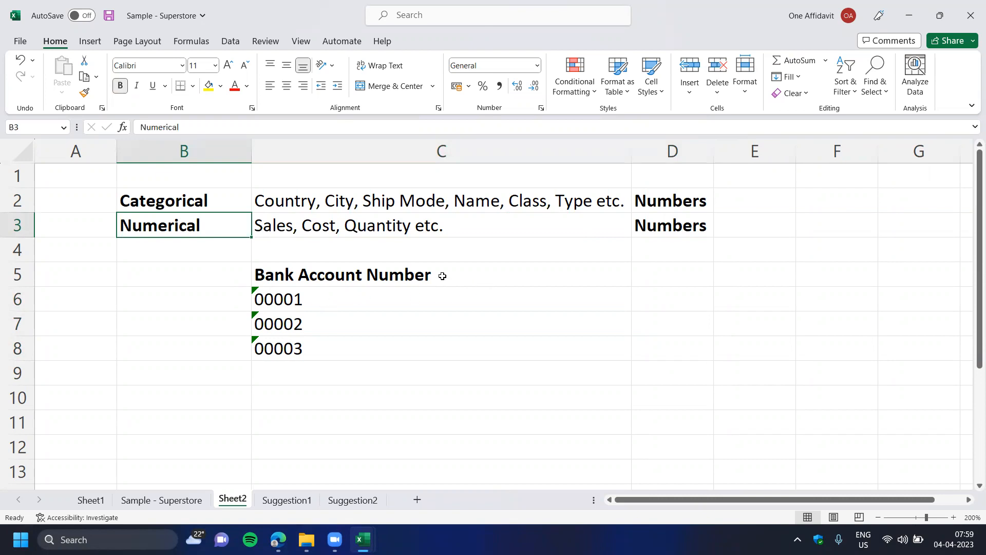
# Enter the heading Rank in D5 and make it bold.
pyautogui.click(669, 269)
pyautogui.write('Rank')
pyautogui.press('Return')
pyautogui.click(670, 269)
pyautogui.hotkey('ctrl', 'b')
pyautogui.press('Down')
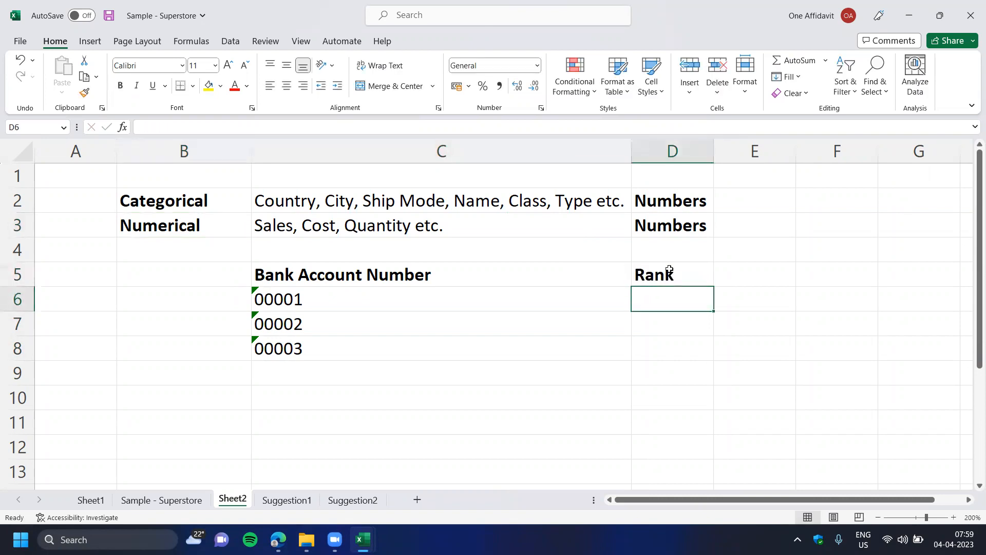
# Enter the ranks 1, 2 and 3 in D6:D8 below the Rank heading, and select them.
pyautogui.write('1')
pyautogui.press('Return')
pyautogui.write('2')
pyautogui.press('Return')
pyautogui.write('3')
pyautogui.press('Return')
pyautogui.press('Up')
pyautogui.press('Up')
pyautogui.press('Up')
pyautogui.press('Up')
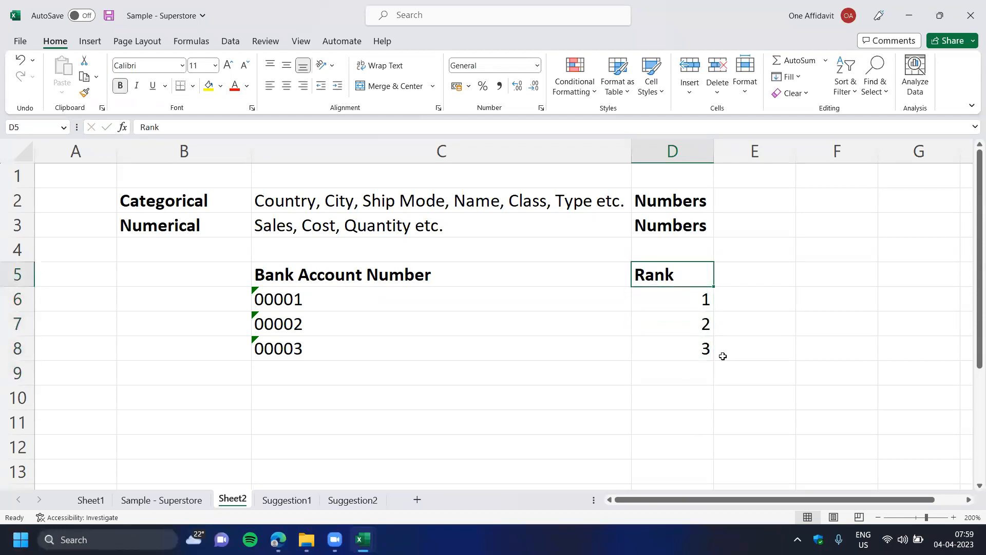
pyautogui.moveTo(682, 299); pyautogui.dragTo(689, 392)
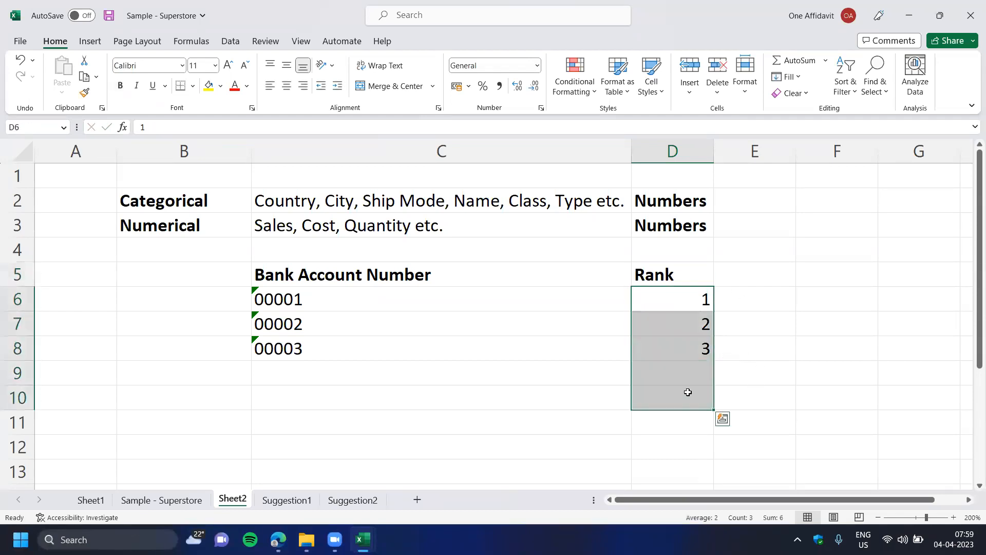
pyautogui.moveTo(686, 306); pyautogui.dragTo(685, 403)
# Try adding the three ranks in D10 with =D6+D7+D8, and clear the formula.
pyautogui.click(697, 382)
pyautogui.click(698, 399)
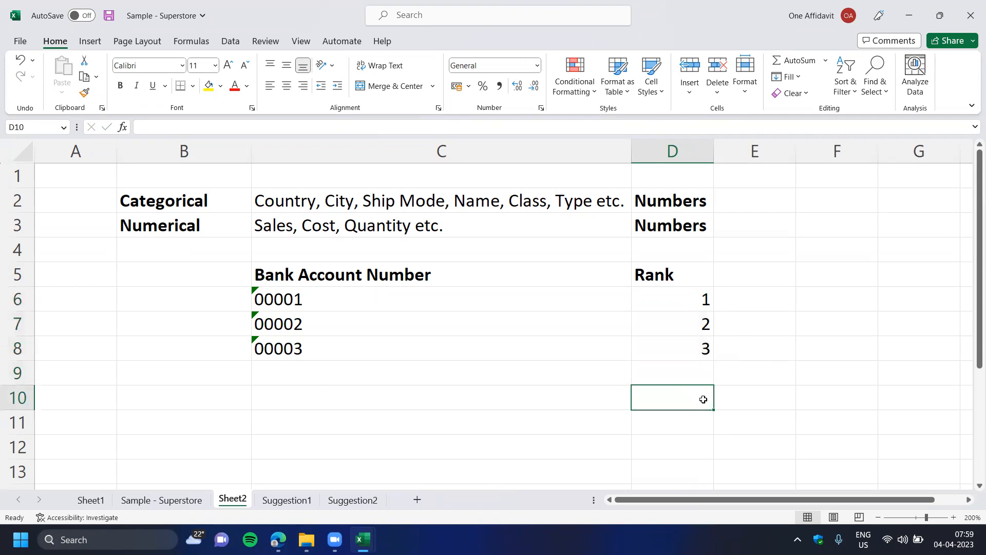
pyautogui.write('=')
pyautogui.press('Up')
pyautogui.press('Up')
pyautogui.press('Up')
pyautogui.press('Up')
pyautogui.write('+')
pyautogui.press('Up')
pyautogui.press('Up')
pyautogui.press('Up')
pyautogui.write('+')
pyautogui.press('Up')
pyautogui.press('Up')
pyautogui.press('Return')
pyautogui.press('Up')
pyautogui.press('Delete')
# Try averaging the ranks in D10 with =AVERAGE(D6:D8), and clear the formula.
pyautogui.write('=AVER')
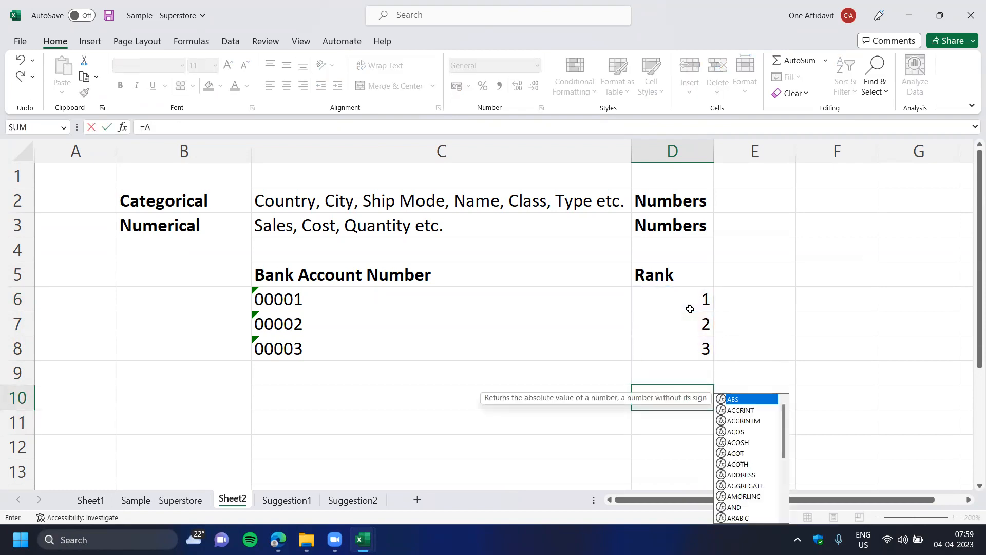
pyautogui.press('Tab')
pyautogui.press('Up')
pyautogui.press('Up')
pyautogui.hotkey('shift', 'Up')
pyautogui.hotkey('shift', 'Up')
pyautogui.write(')')
pyautogui.press('Return')
pyautogui.press('Up')
pyautogui.press('Delete')
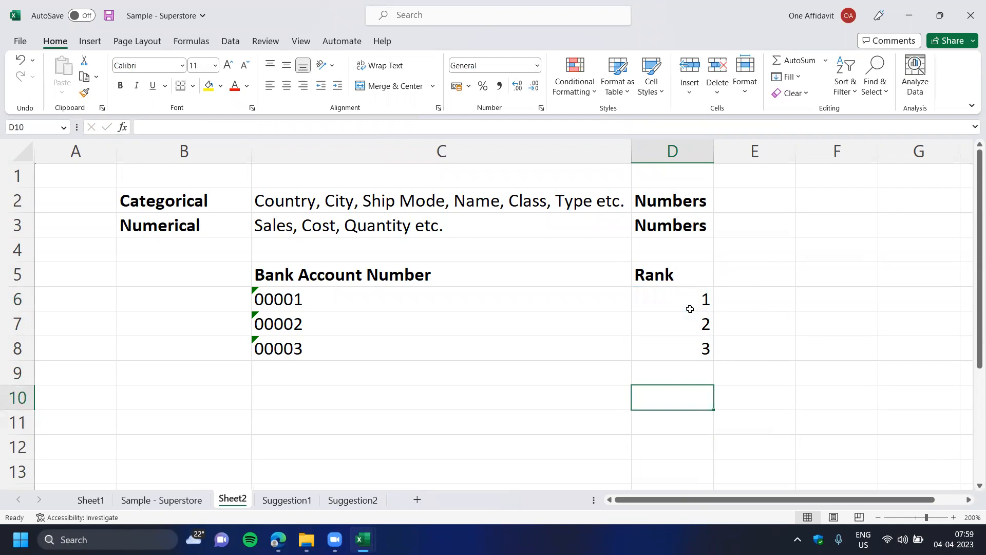
pyautogui.click(690, 310)
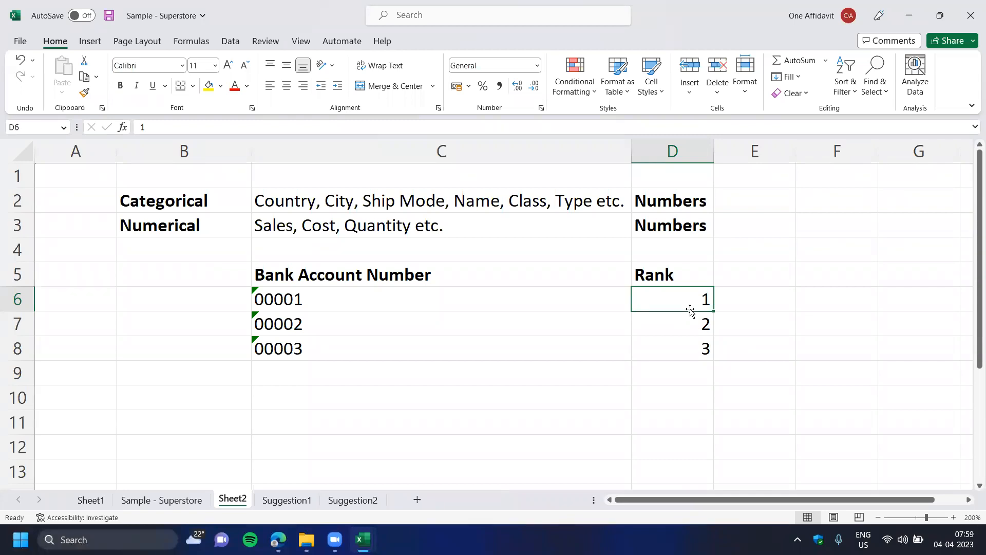
pyautogui.moveTo(683, 283); pyautogui.dragTo(683, 341)
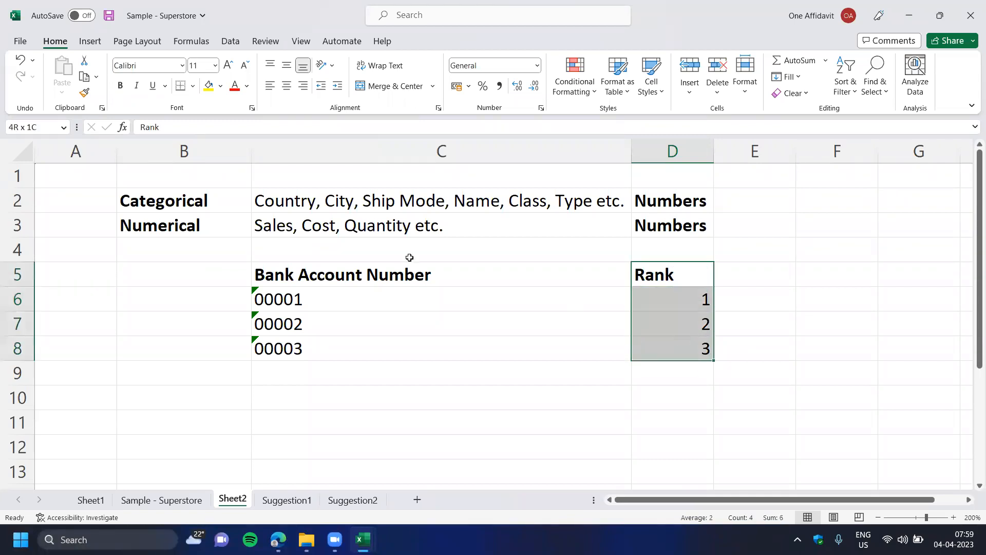
pyautogui.click(213, 227)
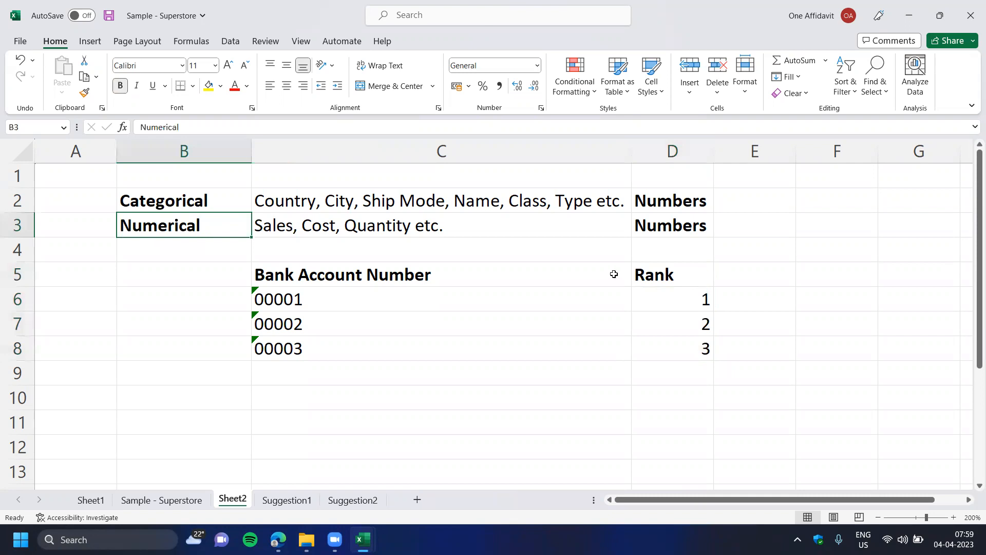
pyautogui.moveTo(689, 278); pyautogui.dragTo(687, 347)
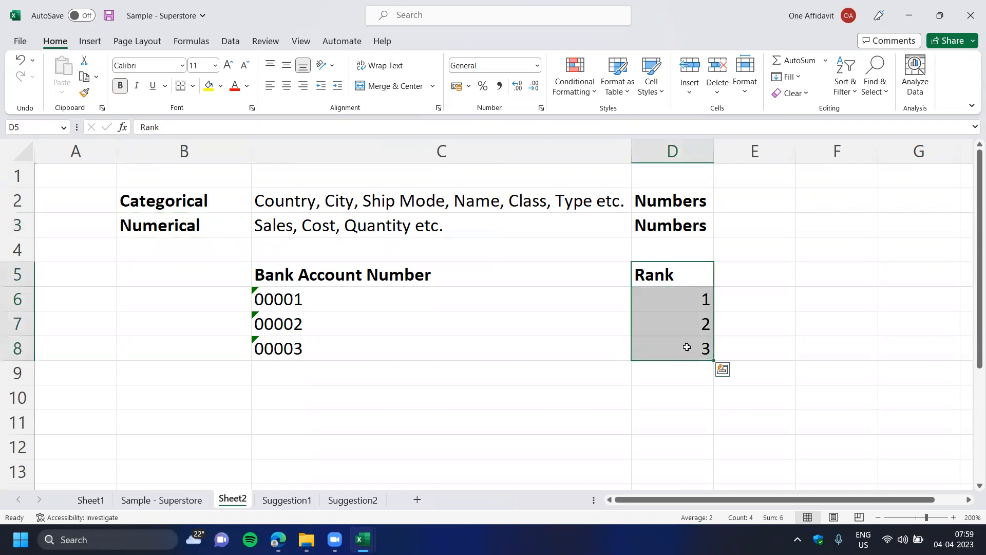
pyautogui.moveTo(683, 298); pyautogui.dragTo(692, 390)
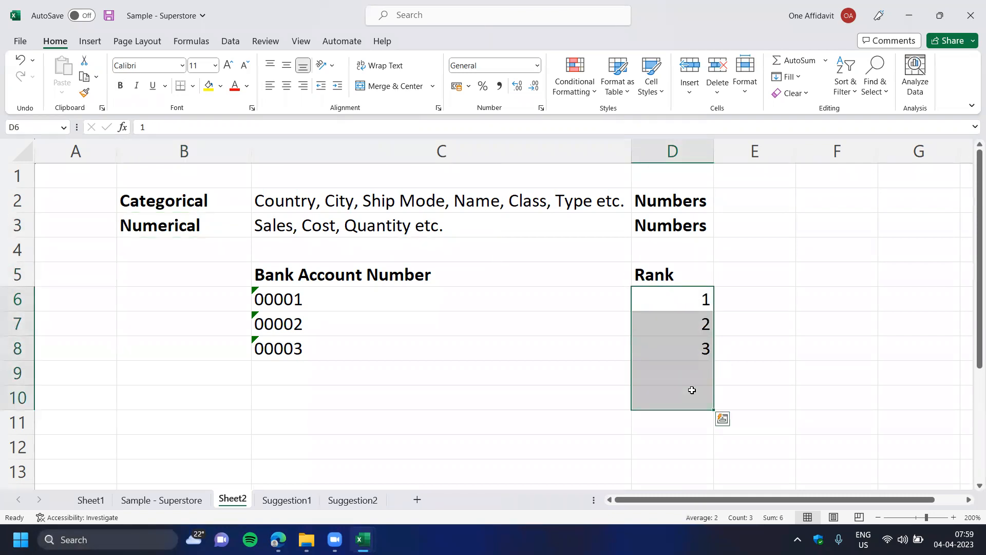
pyautogui.moveTo(689, 297); pyautogui.dragTo(690, 409)
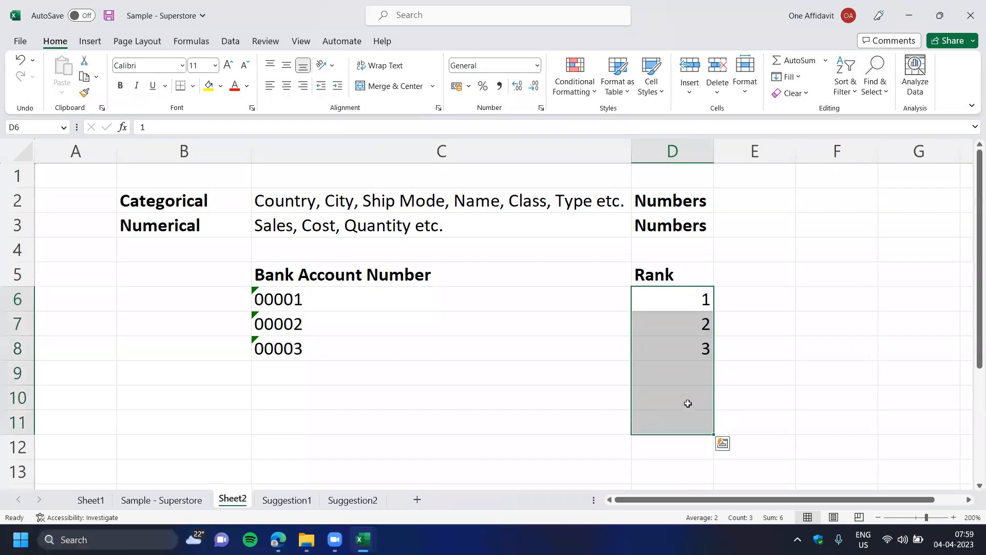
# Delete the Bank Account Number and Rank example data from C5:D8.
pyautogui.moveTo(466, 273); pyautogui.dragTo(678, 359)
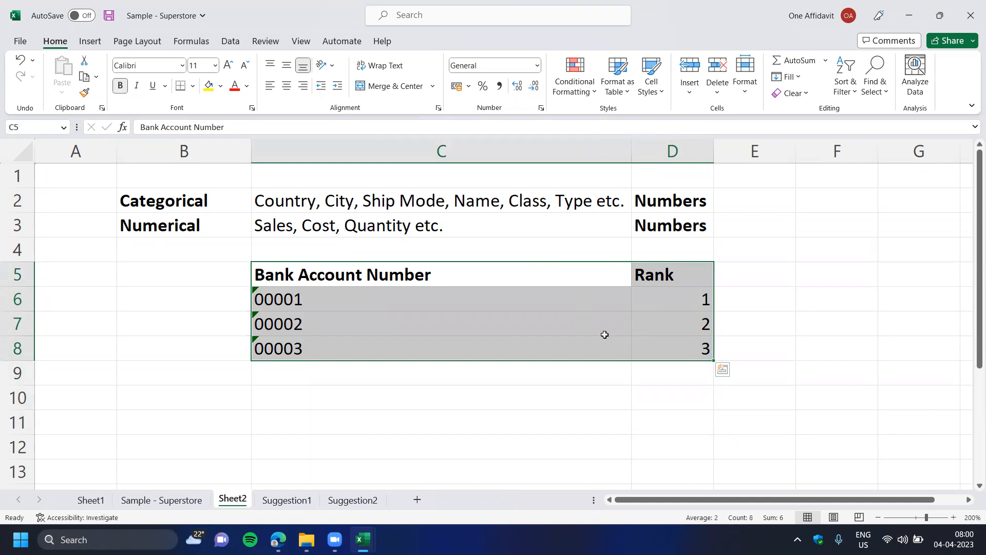
pyautogui.press('Delete')
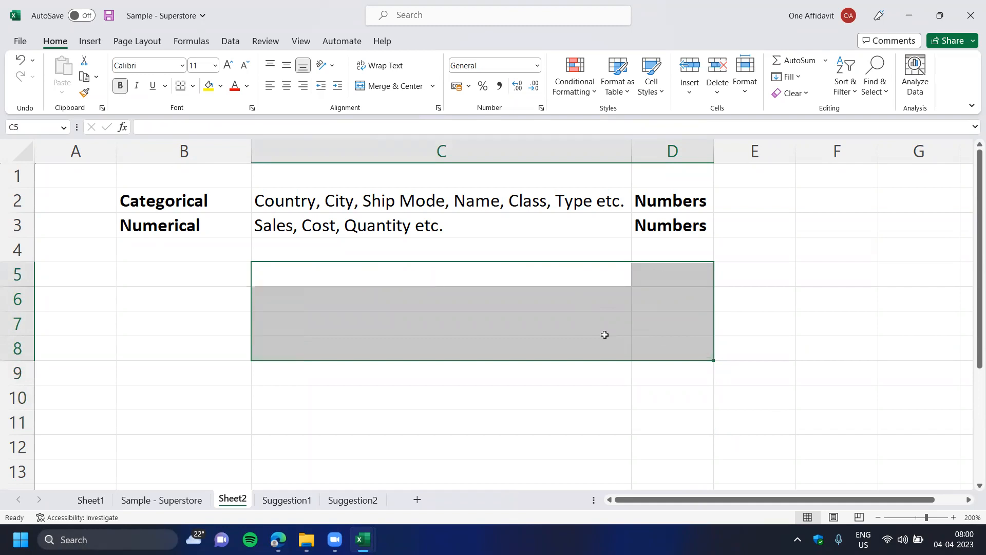
pyautogui.click(217, 194)
pyautogui.moveTo(265, 229); pyautogui.dragTo(656, 228)
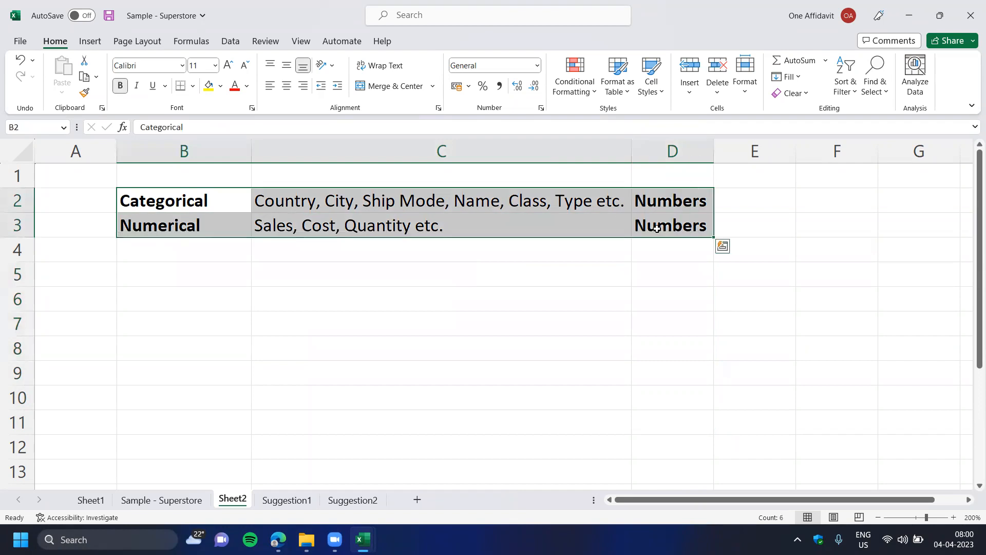
pyautogui.click(466, 271)
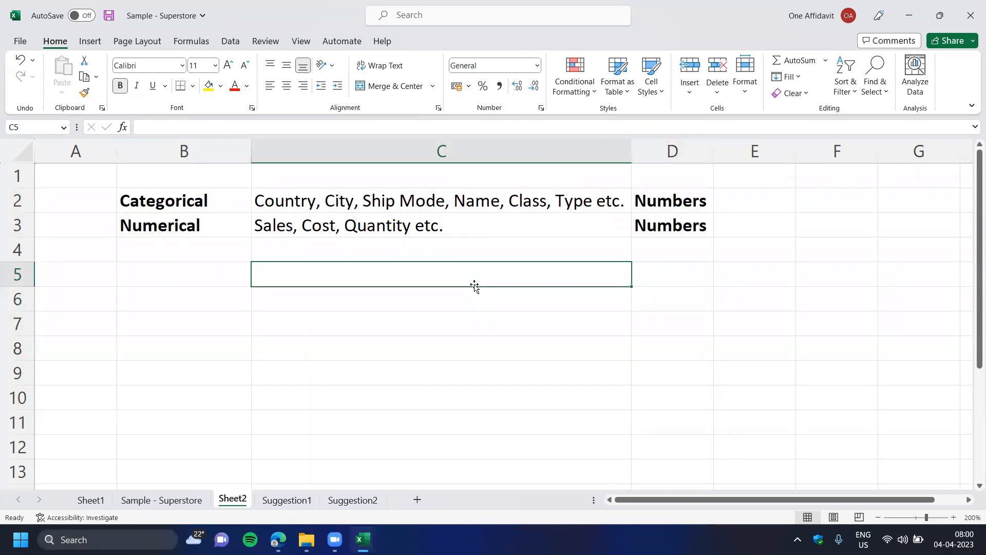
# Enter the labels Nominal, Ordinal, Interval and Ratio in B5:B8.
pyautogui.click(240, 275)
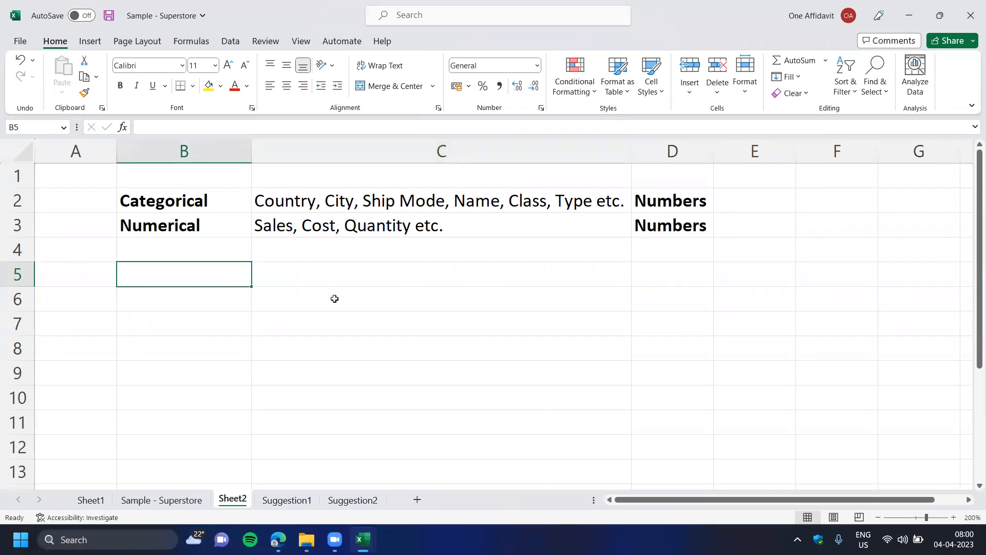
pyautogui.write('Nominal')
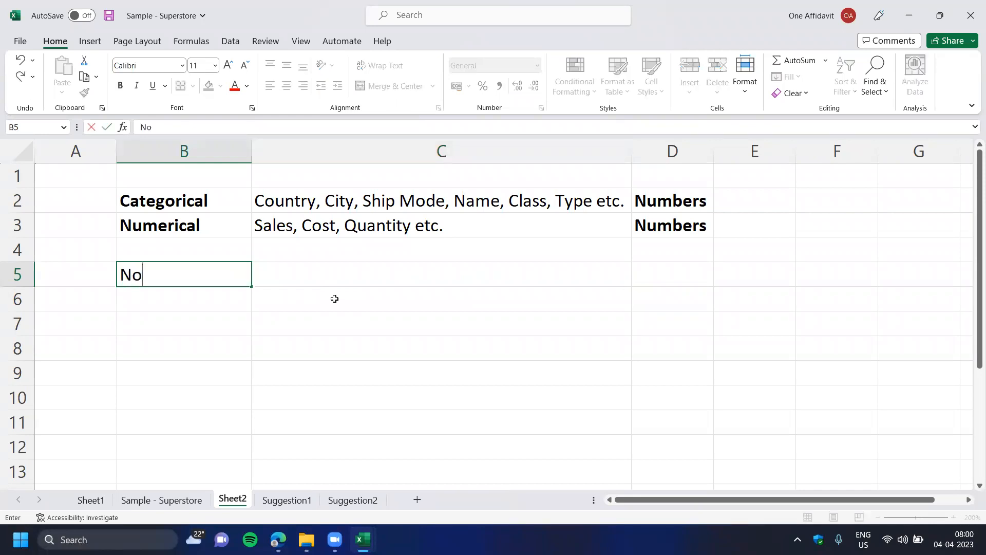
pyautogui.press('Return')
pyautogui.write('Ordinal')
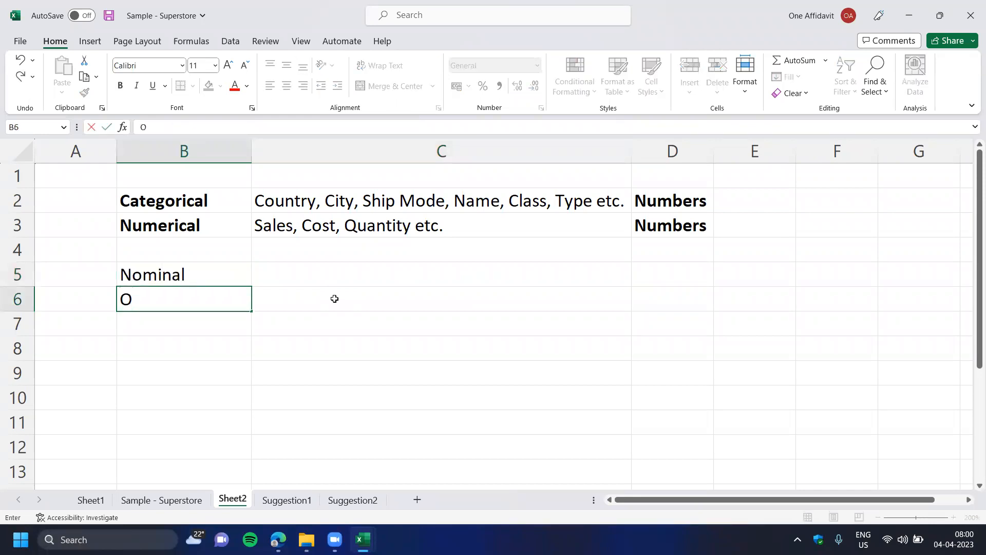
pyautogui.press('Return')
pyautogui.write('Interval')
pyautogui.press('Return')
pyautogui.write('Ratio')
pyautogui.press('Return')
pyautogui.press('Up')
pyautogui.press('Up')
pyautogui.press('Up')
pyautogui.press('Up')
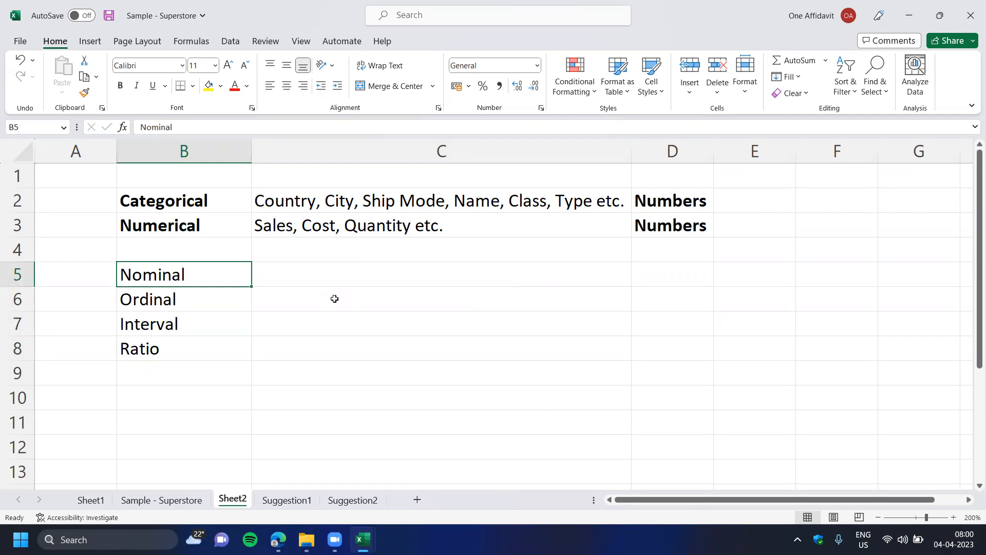
# Narrow column B to fit its labels and enter Nouns in C5 beside Nominal.
pyautogui.moveTo(252, 151); pyautogui.dragTo(218, 151)
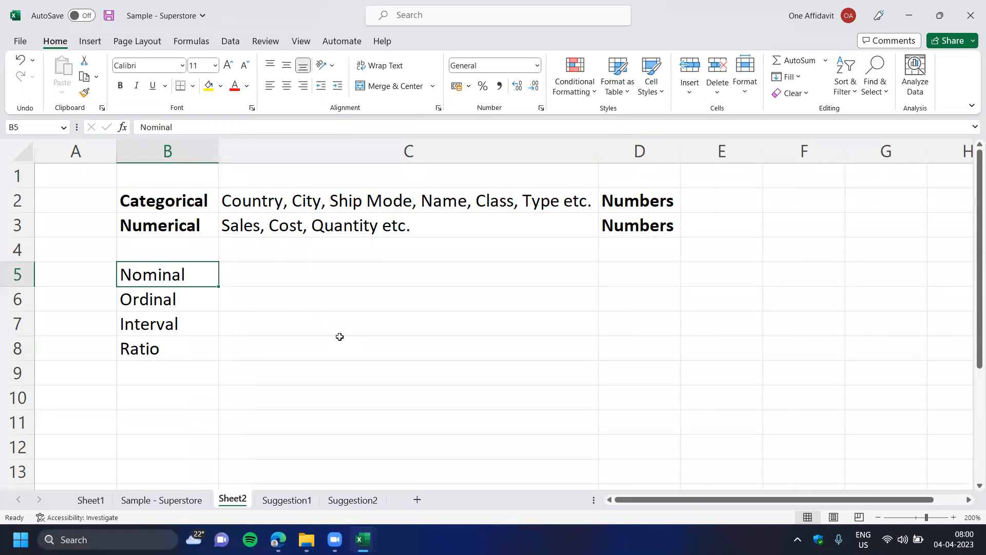
pyautogui.press('Right')
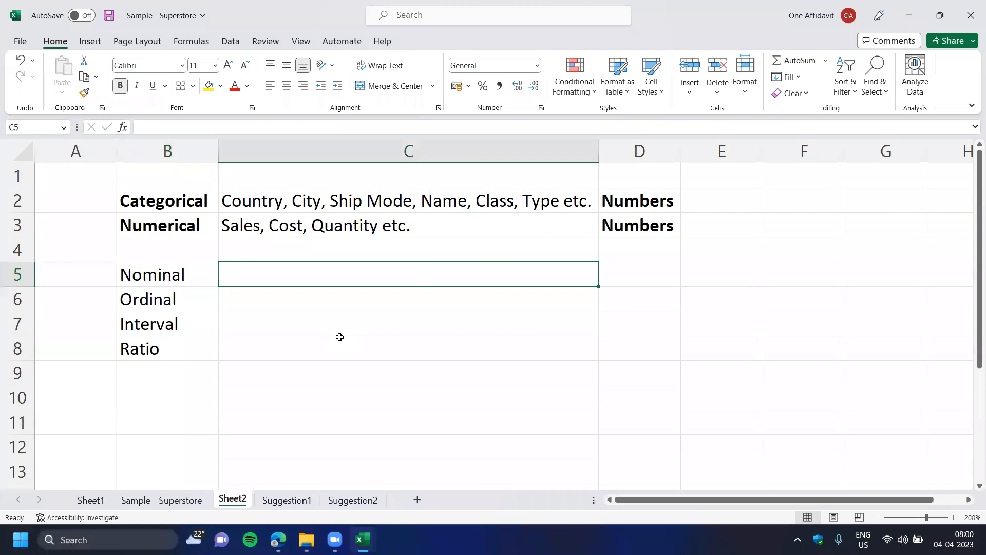
pyautogui.write('Nouns')
pyautogui.press('Return')
pyautogui.press('Up')
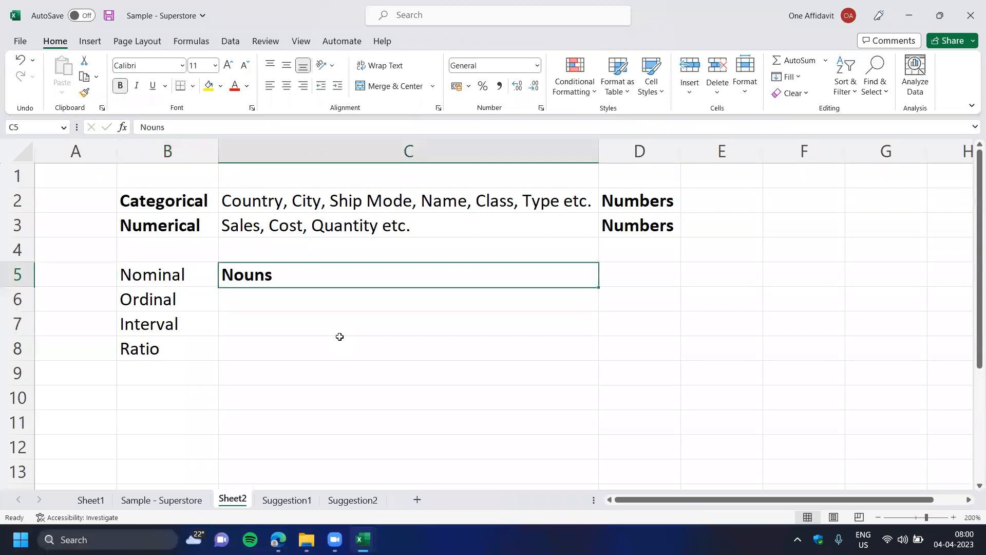
# Make the labels in B5:B8 bold and remove the bold formatting from C5.
pyautogui.press('Left')
pyautogui.hotkey('shift', 'Down')
pyautogui.hotkey('shift', 'Down')
pyautogui.hotkey('shift', 'Down')
pyautogui.hotkey('ctrl', 'b')
pyautogui.press('Right')
pyautogui.hotkey('ctrl', 'b')
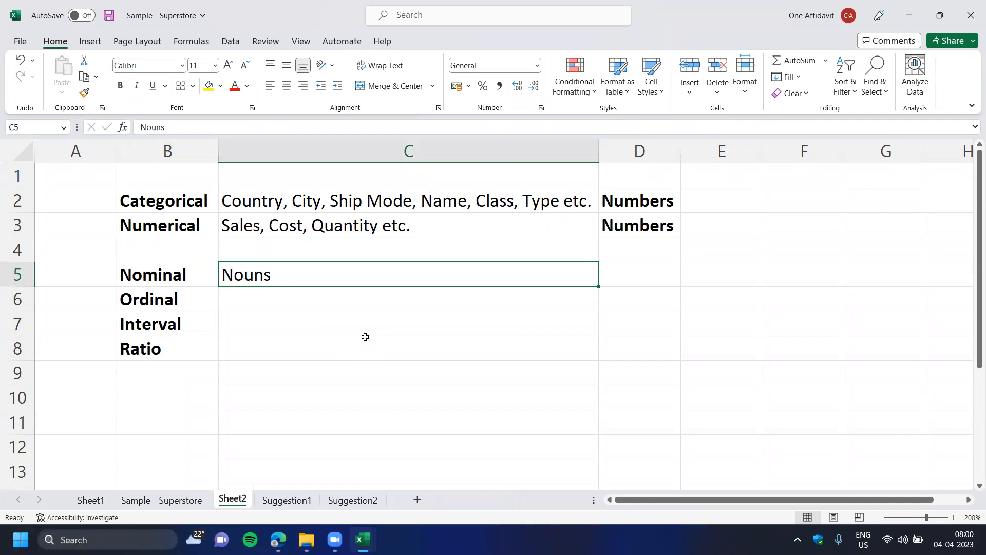
# Describe Ordinal with Order in C6 and the examples Rank, Size in D6.
pyautogui.press('Up')
pyautogui.press('Up')
pyautogui.press('Up')
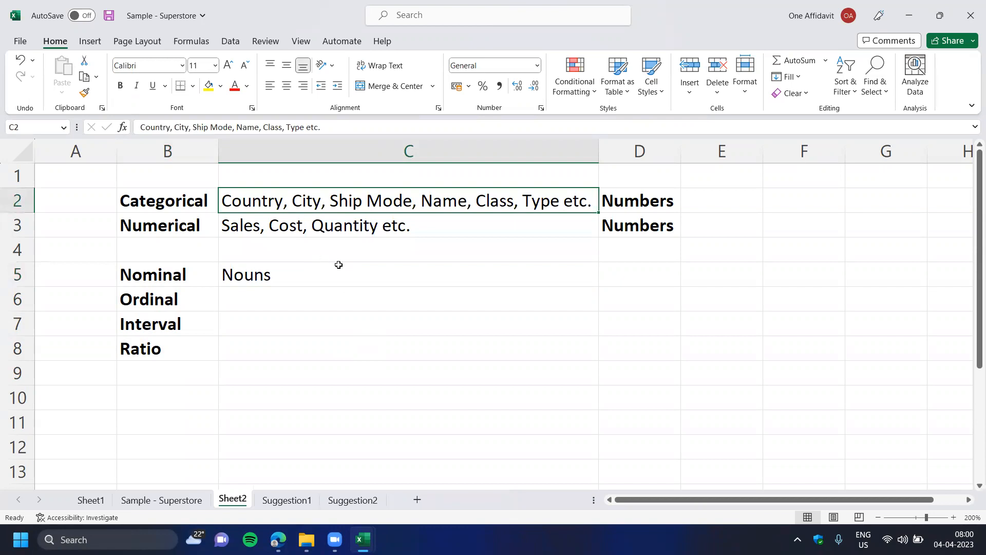
pyautogui.click(351, 310)
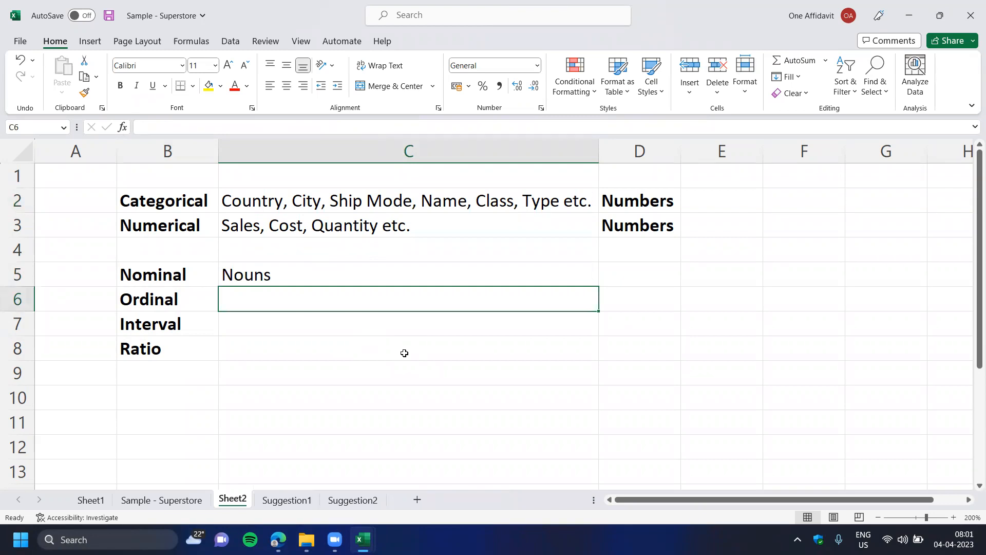
pyautogui.write("'Order")
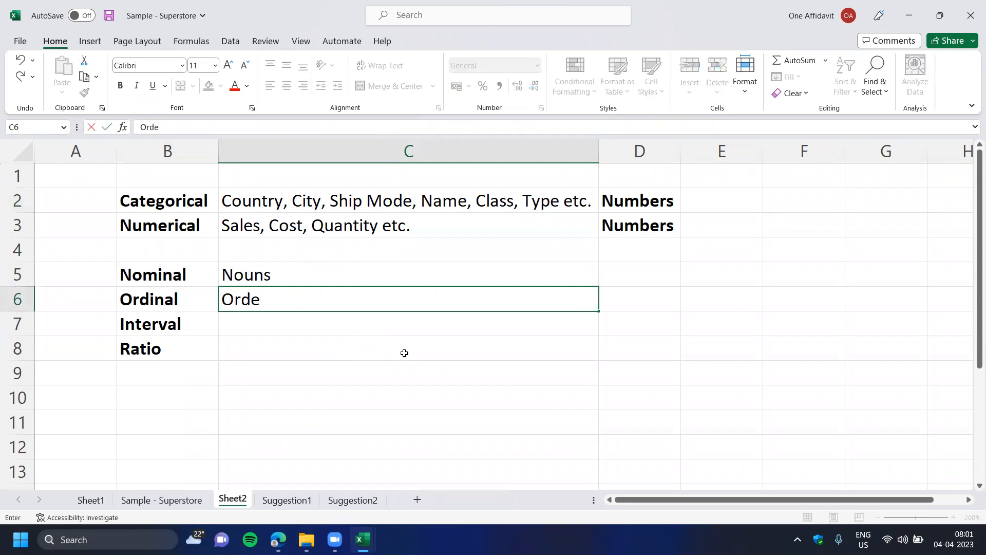
pyautogui.press('Return')
pyautogui.press('Up')
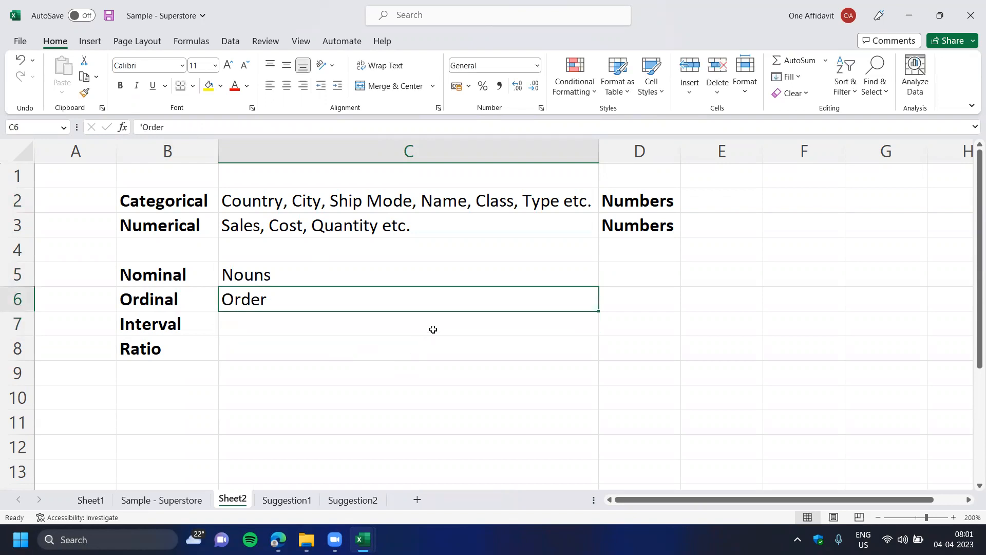
pyautogui.click(604, 294)
pyautogui.write('Rank, Size,')
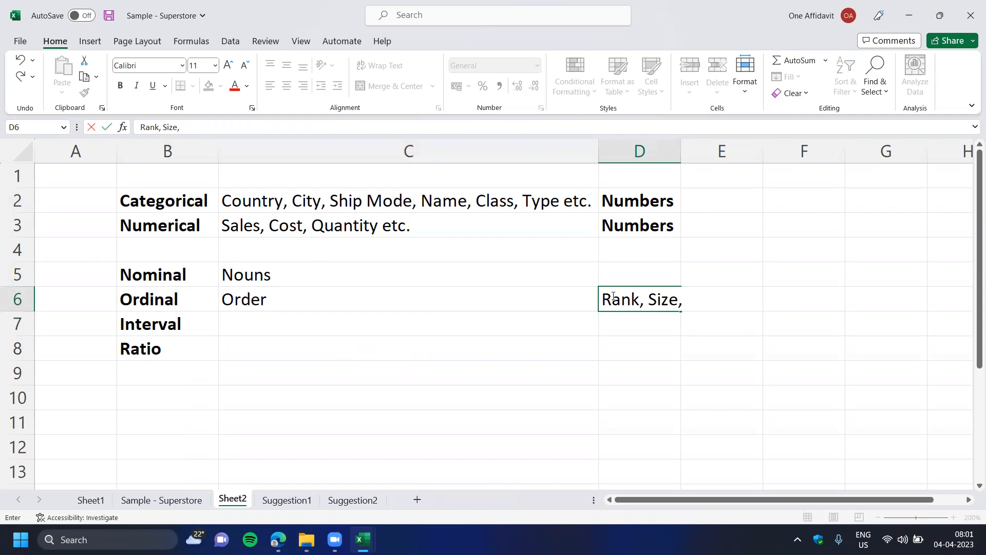
pyautogui.press('BackSpace')
pyautogui.press('Return')
pyautogui.press('Up')
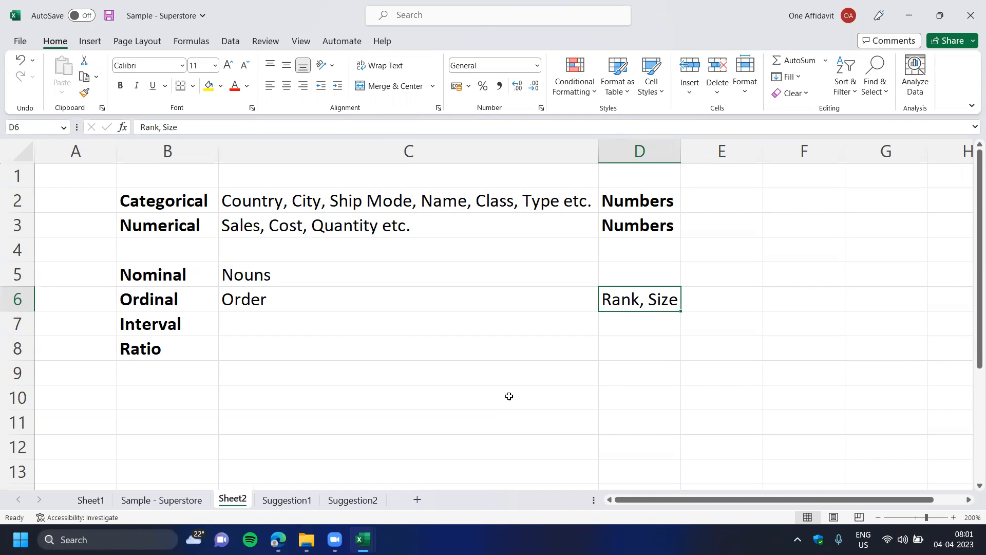
pyautogui.click(259, 301)
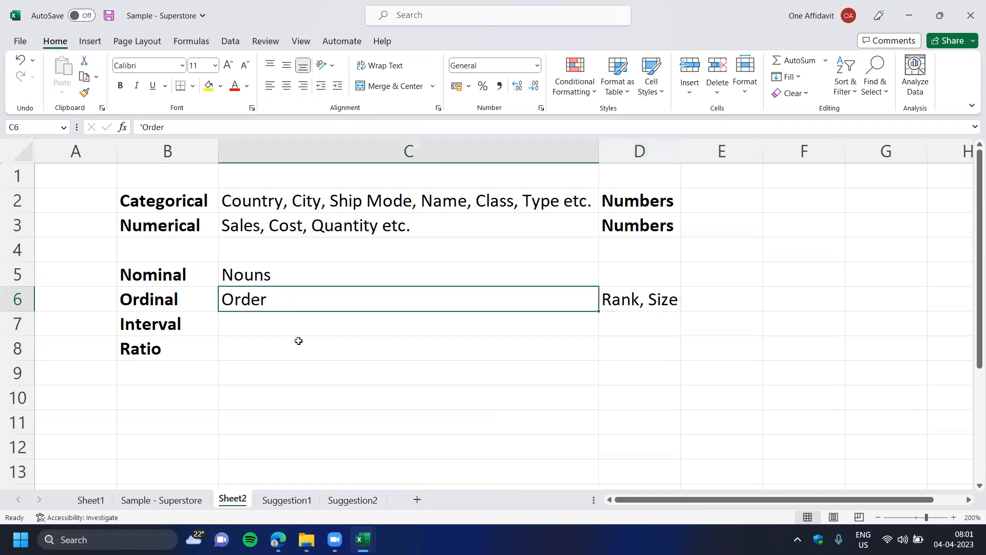
pyautogui.press('Right')
pyautogui.press('F2')
pyautogui.write(',')
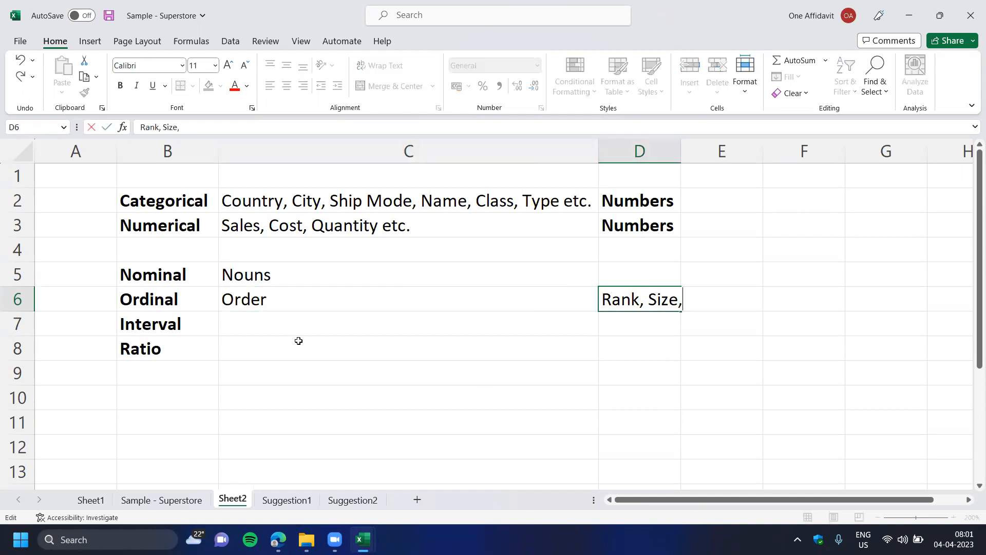
pyautogui.press('BackSpace')
pyautogui.press('Return')
pyautogui.press('Up')
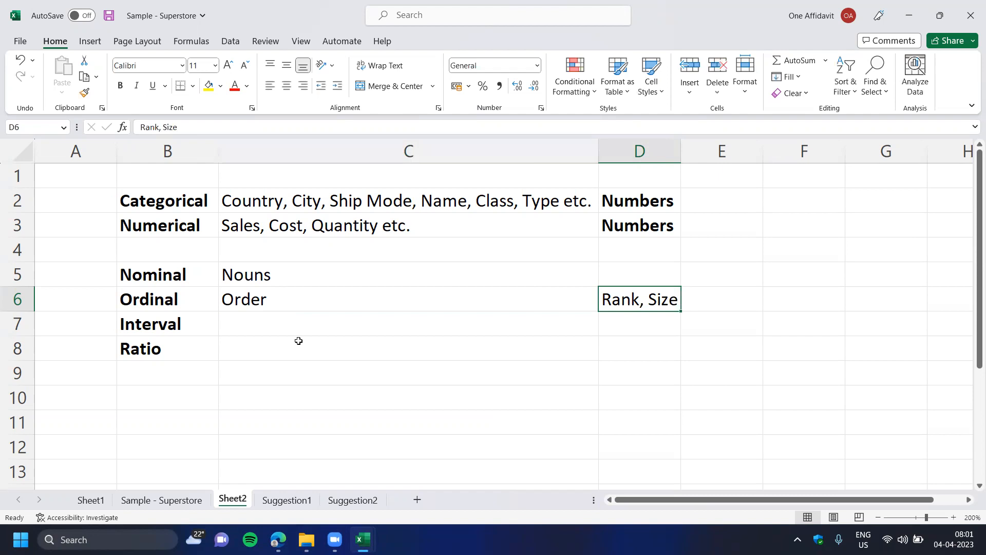
# Enter Names in D5 as the example for Nominal, without bold formatting.
pyautogui.press('Up')
pyautogui.write('Names')
pyautogui.press('Return')
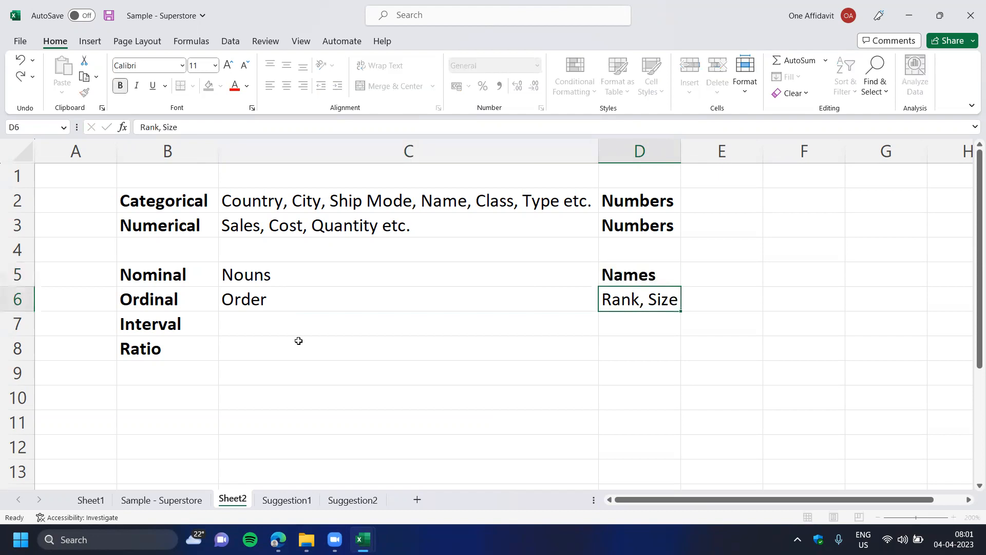
pyautogui.press('Up')
pyautogui.press('Down')
# Enter the note Does not have true zero in E7 on the Interval row.
pyautogui.click(298, 334)
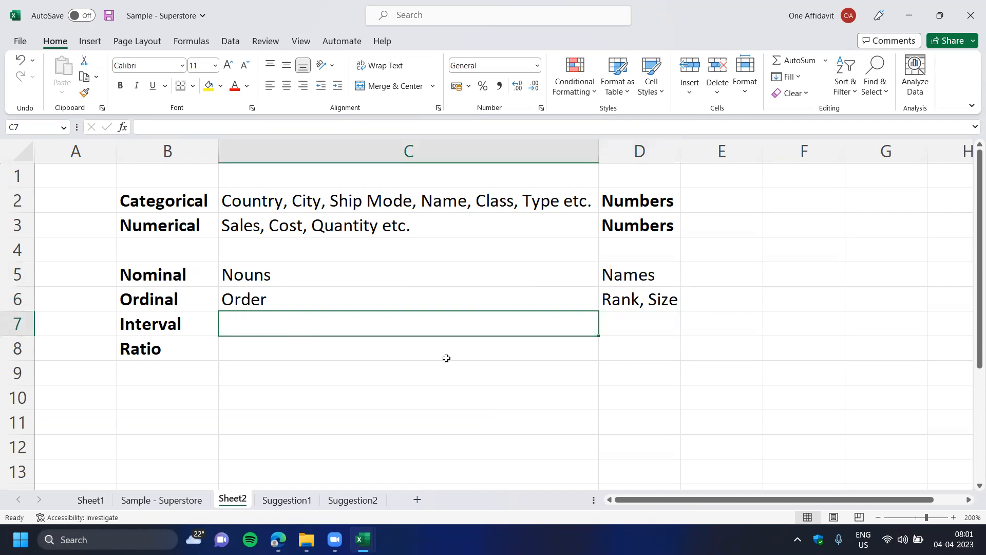
pyautogui.click(733, 322)
pyautogui.write('Does')
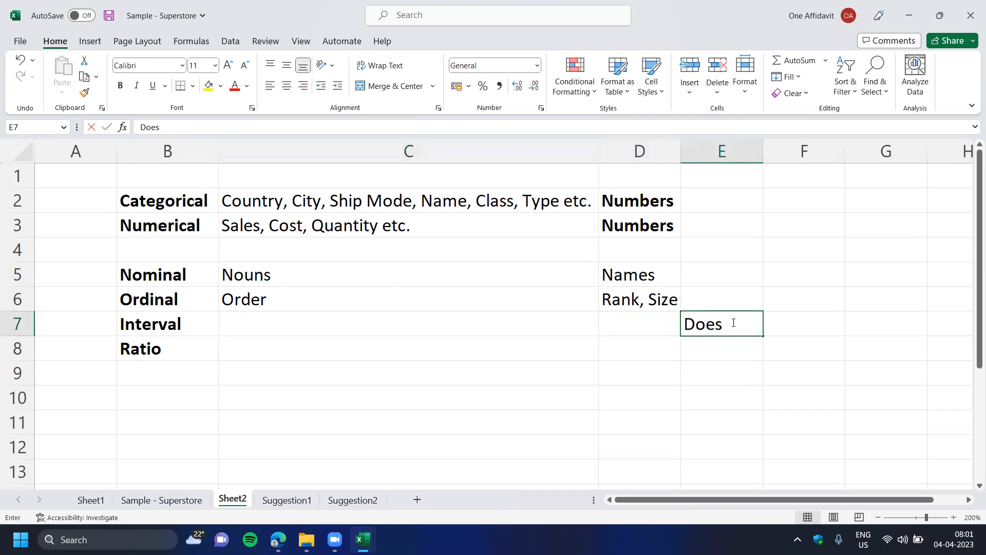
pyautogui.write(' not have true zero')
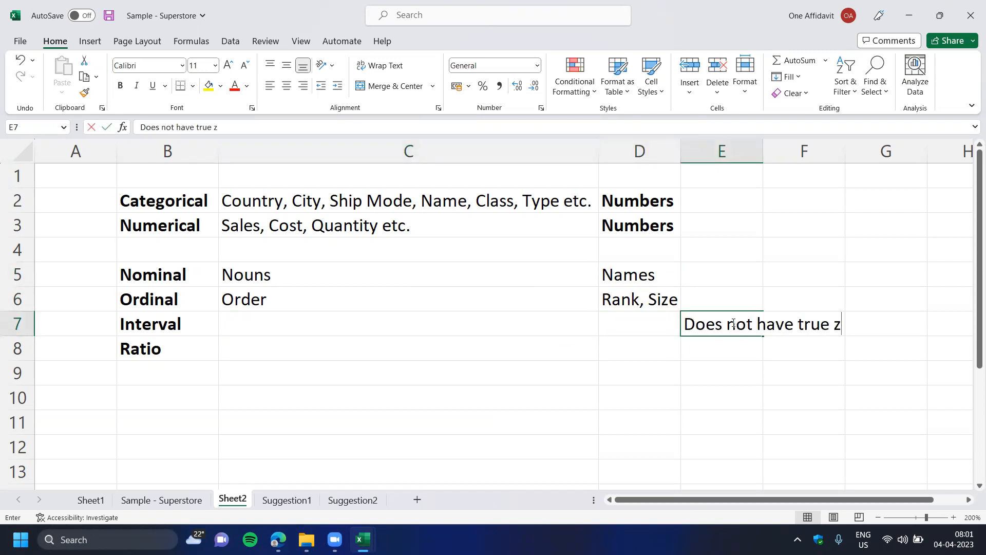
pyautogui.press('Return')
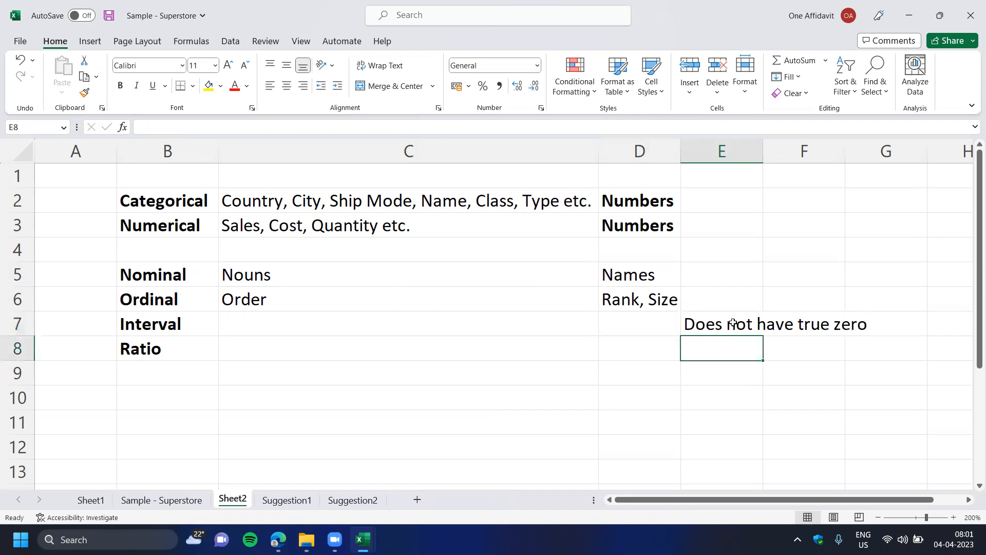
# Move the true zero note from E7 to C7, directly beside Interval.
pyautogui.press('Up')
pyautogui.press('Left')
pyautogui.press('Left')
pyautogui.press('Left')
pyautogui.hotkey('shift', 'Down')
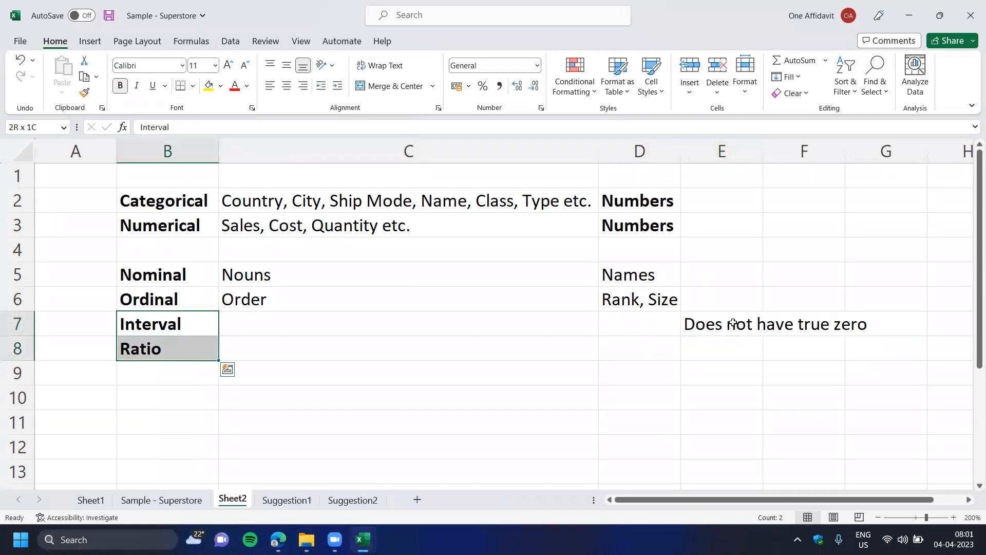
pyautogui.press('Right')
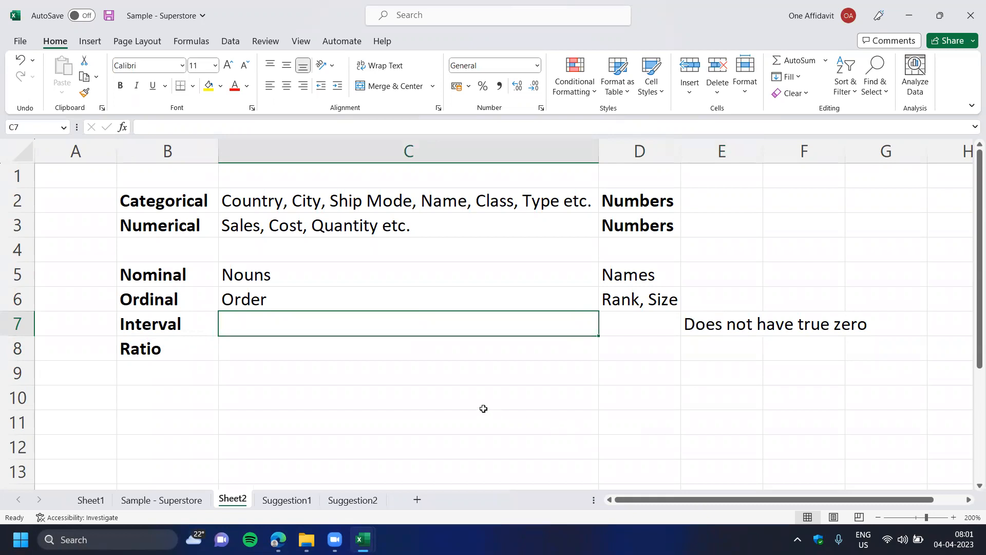
pyautogui.press('Right')
pyautogui.press('Right')
pyautogui.hotkey('ctrl', 'x')
pyautogui.press('Left')
pyautogui.press('Left')
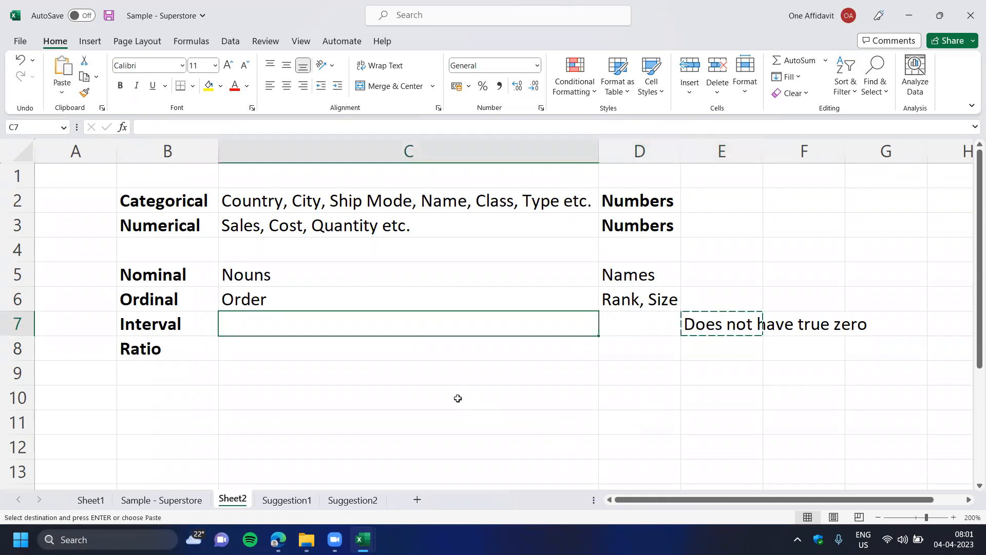
pyautogui.hotkey('ctrl', 'v')
# Enter IQ, Temperature in D7 as the examples for Interval.
pyautogui.press('Right')
pyautogui.write('IQ,')
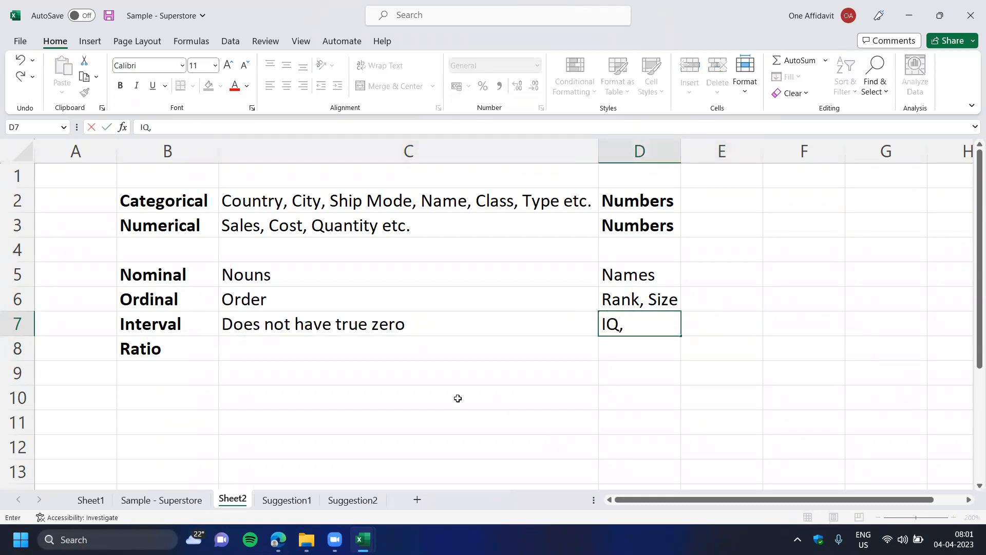
pyautogui.write(' Temperature')
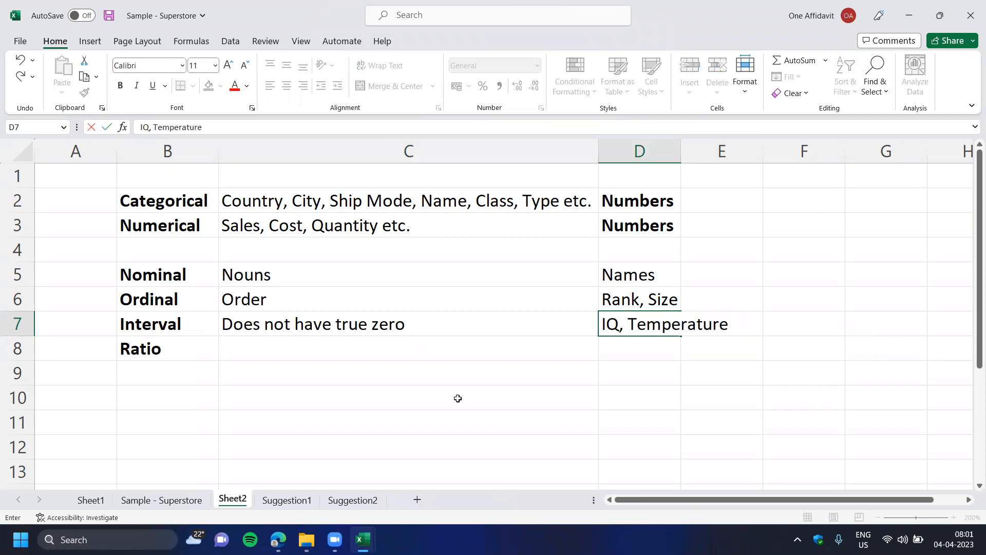
pyautogui.hotkey('ctrl', 'Return')
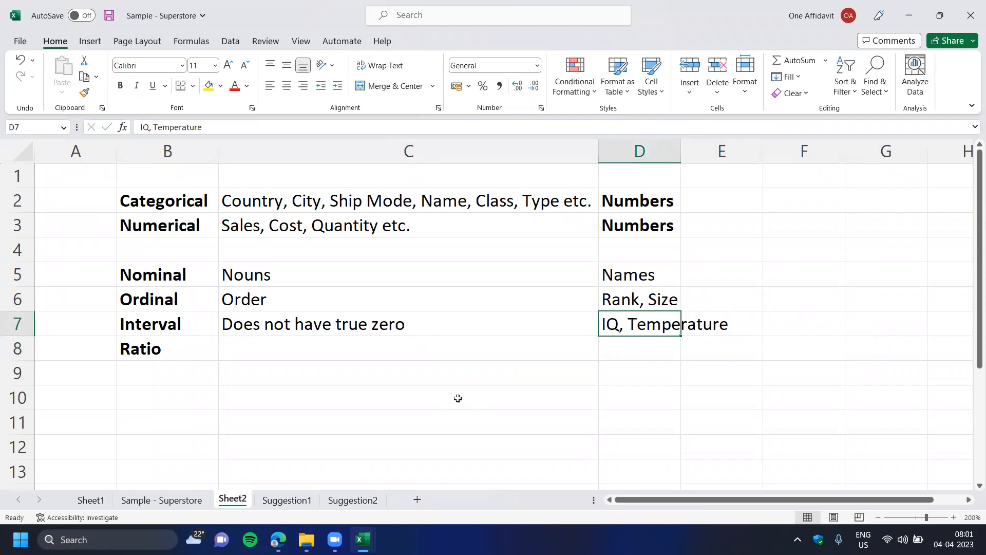
# Enter Perform Calculations in C8 as the description of Ratio.
pyautogui.press('Left')
pyautogui.press('Left')
pyautogui.press('Right')
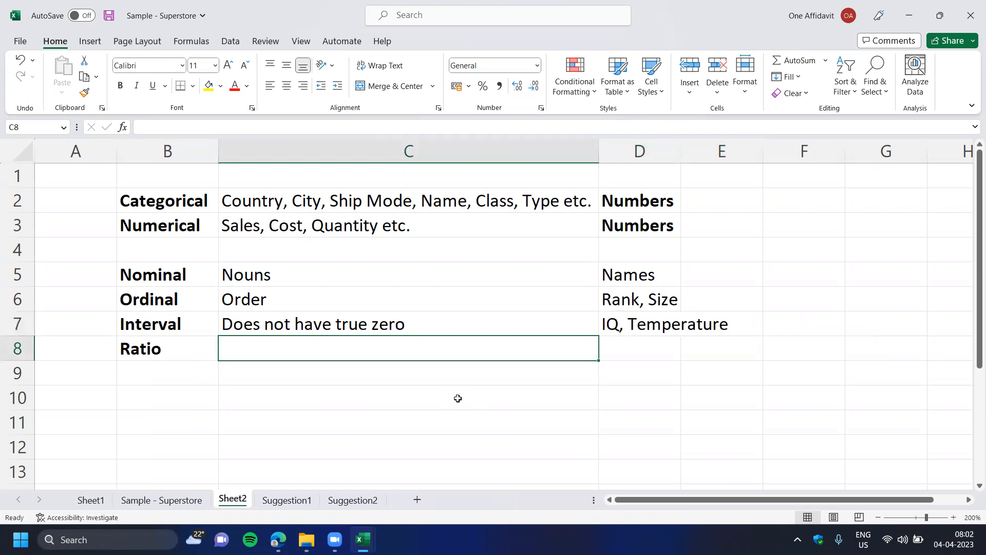
pyautogui.write('Perform Calculations')
pyautogui.press('Return')
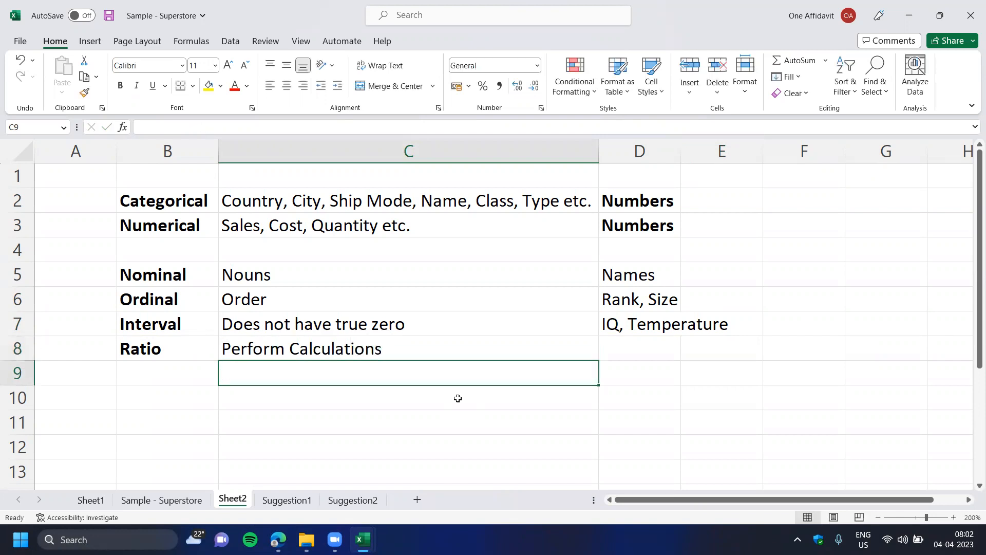
# Enter Speed, Height, Distance in D8 as the examples for Ratio.
pyautogui.press('Up')
pyautogui.press('Right')
pyautogui.write('Speed, Height, ')
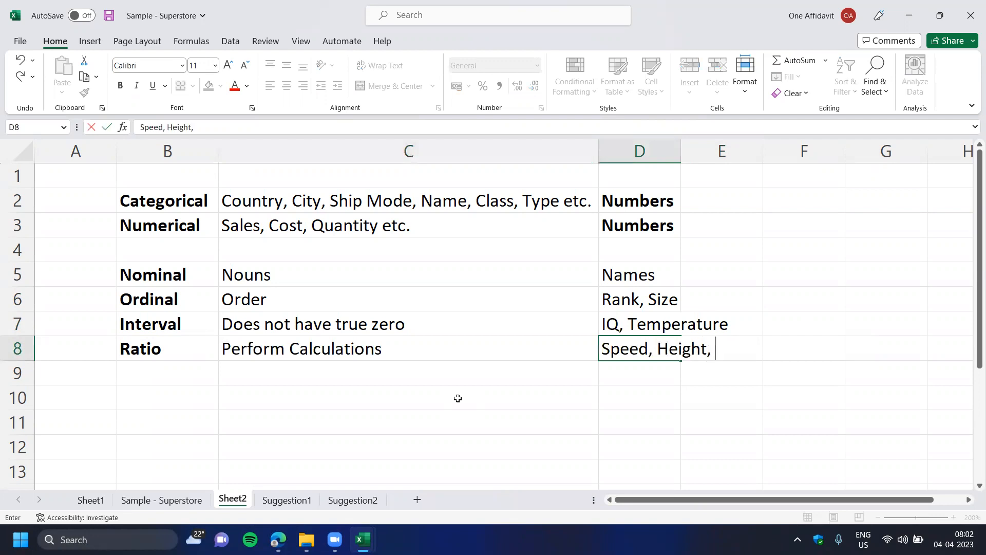
pyautogui.write('Distance')
pyautogui.press('Return')
pyautogui.press('Up')
pyautogui.click(366, 349)
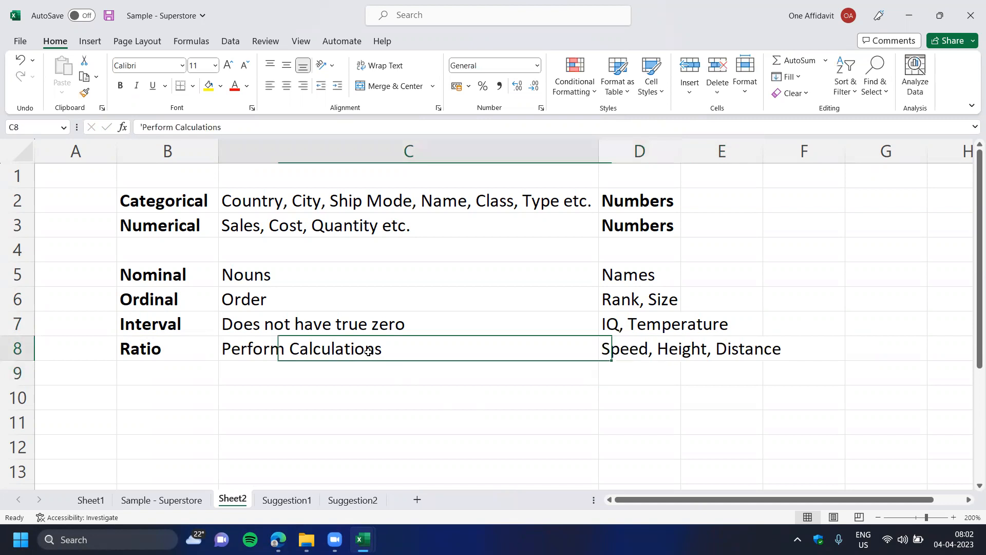
pyautogui.click(203, 349)
pyautogui.moveTo(197, 329); pyautogui.dragTo(449, 350)
pyautogui.moveTo(205, 322); pyautogui.dragTo(201, 350)
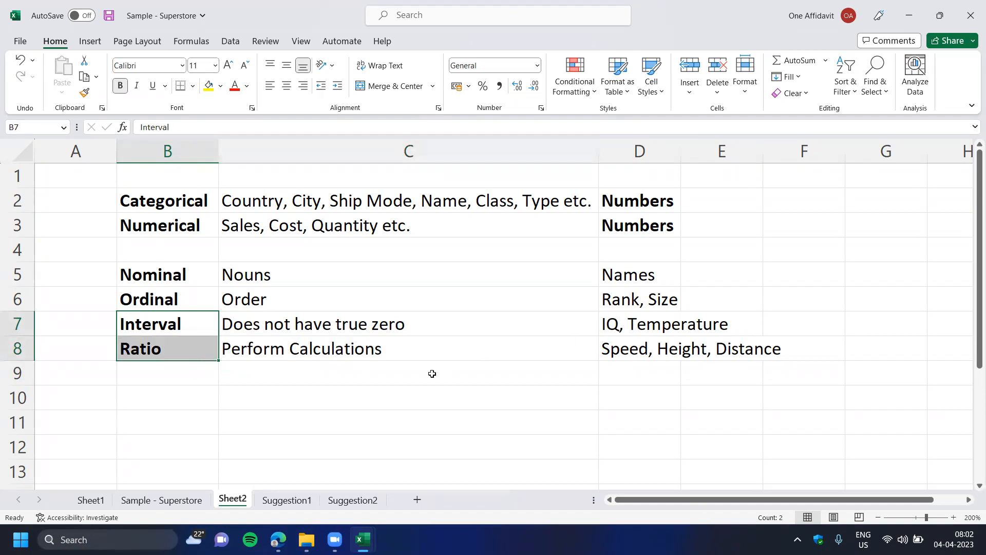
# Enter 34, 35 and 36 in cells C10 to C12 below the data type notes.
pyautogui.click(353, 399)
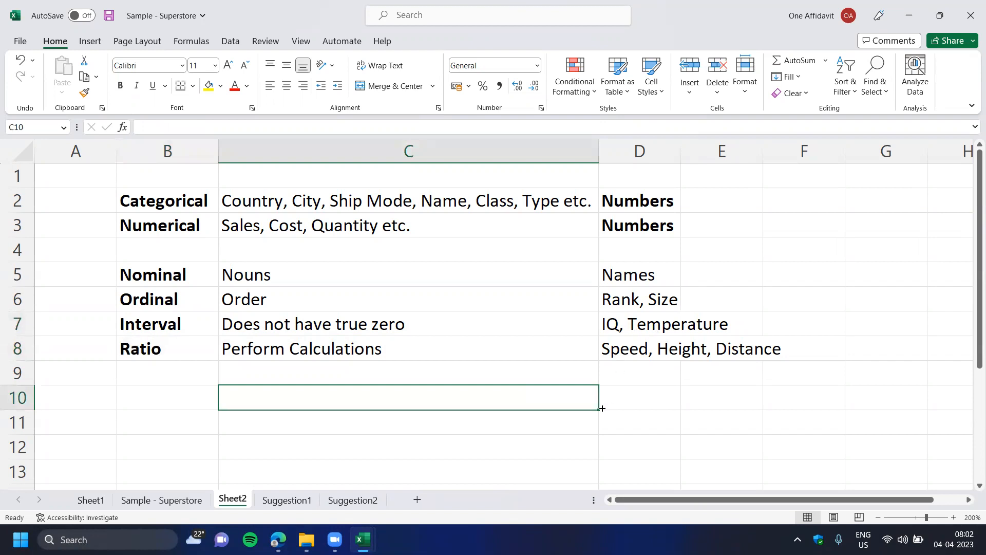
pyautogui.doubleClick(452, 397)
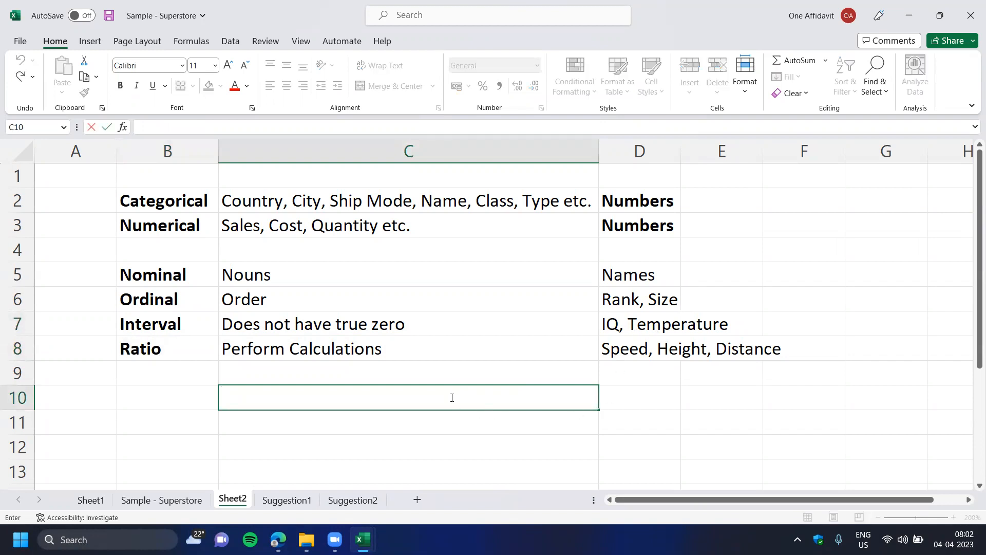
pyautogui.write('34')
pyautogui.press('Return')
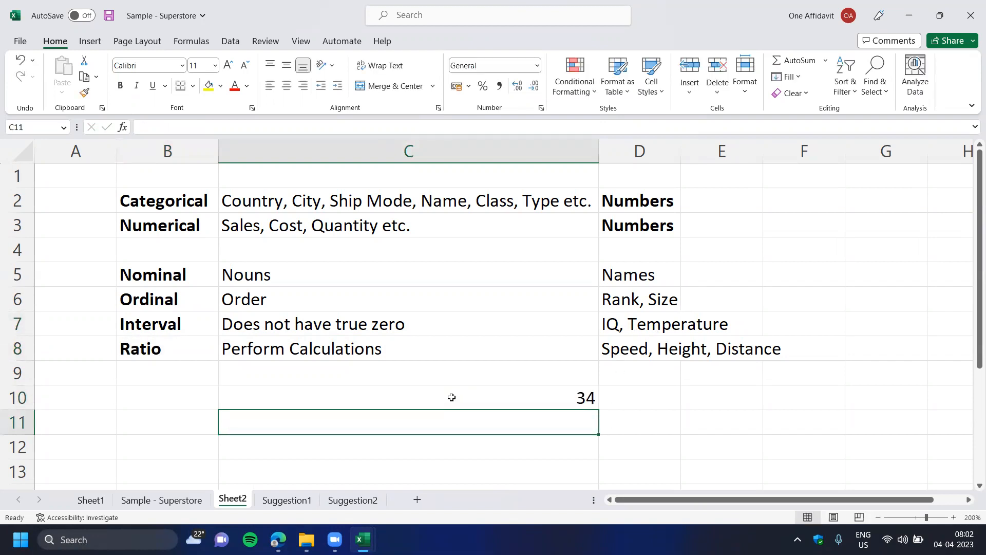
pyautogui.write('35')
pyautogui.press('Return')
pyautogui.write('36')
pyautogui.press('Return')
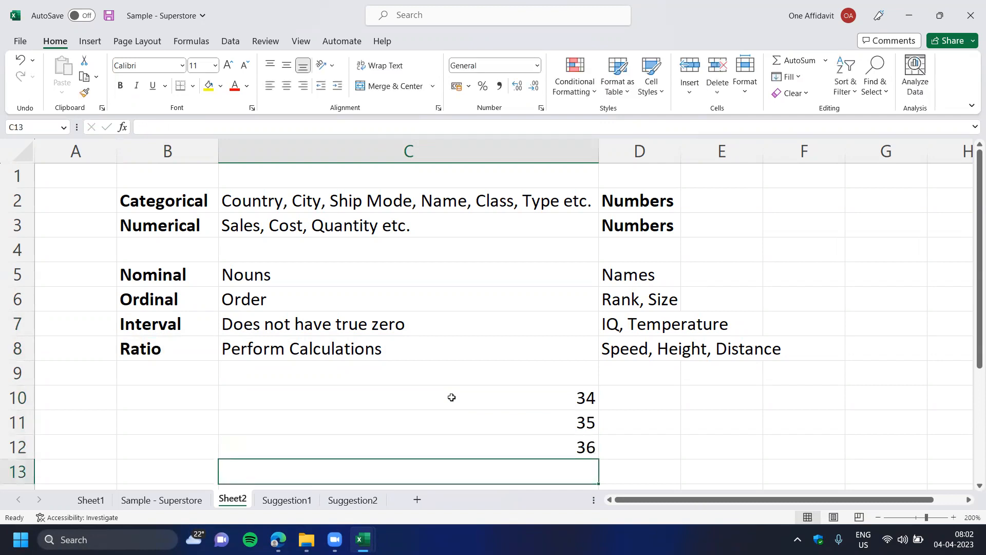
pyautogui.press('Down')
pyautogui.press('Down')
pyautogui.press('Up')
pyautogui.press('Up')
pyautogui.click(537, 444)
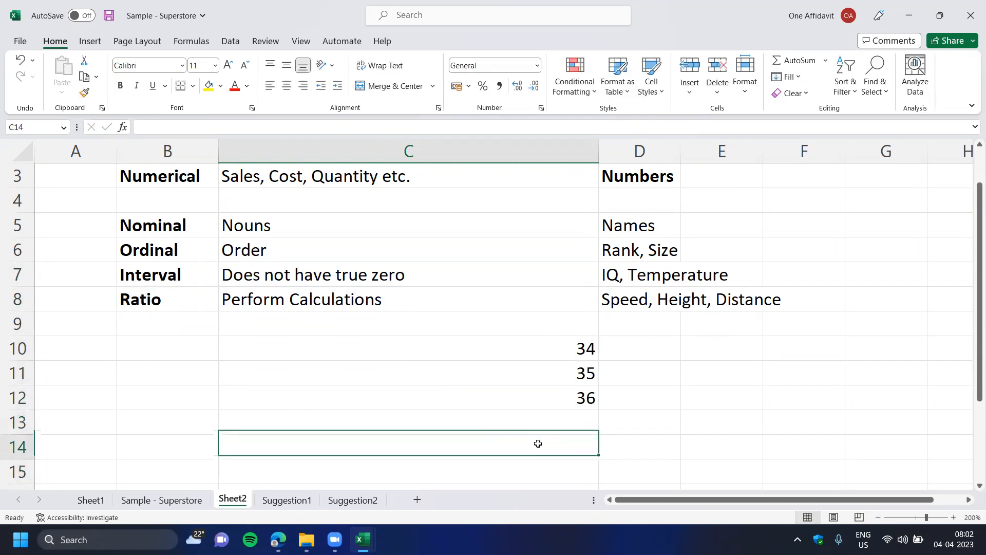
pyautogui.write('=')
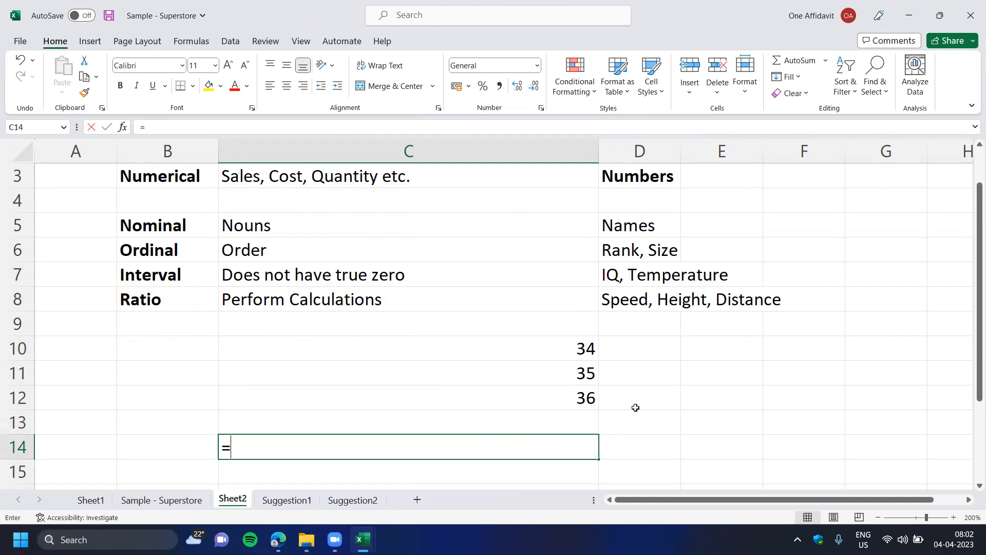
pyautogui.press('Escape')
# Clear the three sample numbers from C10:C12.
pyautogui.press('Up')
pyautogui.press('Up')
pyautogui.press('Up')
pyautogui.press('Down')
pyautogui.press('Up')
pyautogui.press('Up')
pyautogui.hotkey('shift', 'Down')
pyautogui.hotkey('shift', 'Down')
pyautogui.press('Delete')
# Enter the sample temperatures 15 in C11 and 30 in C12.
pyautogui.press('Down')
pyautogui.write('30')
pyautogui.press('Return')
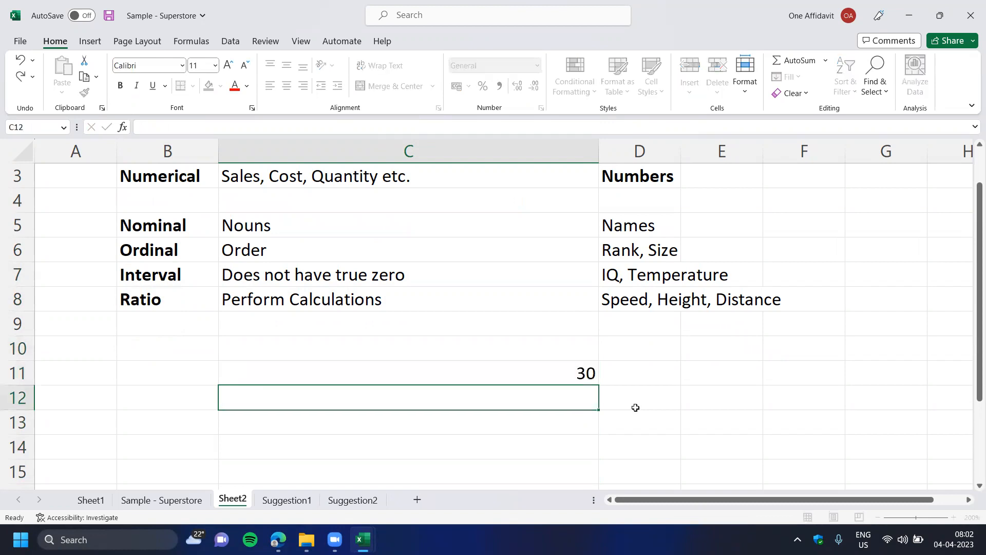
pyautogui.press('Up')
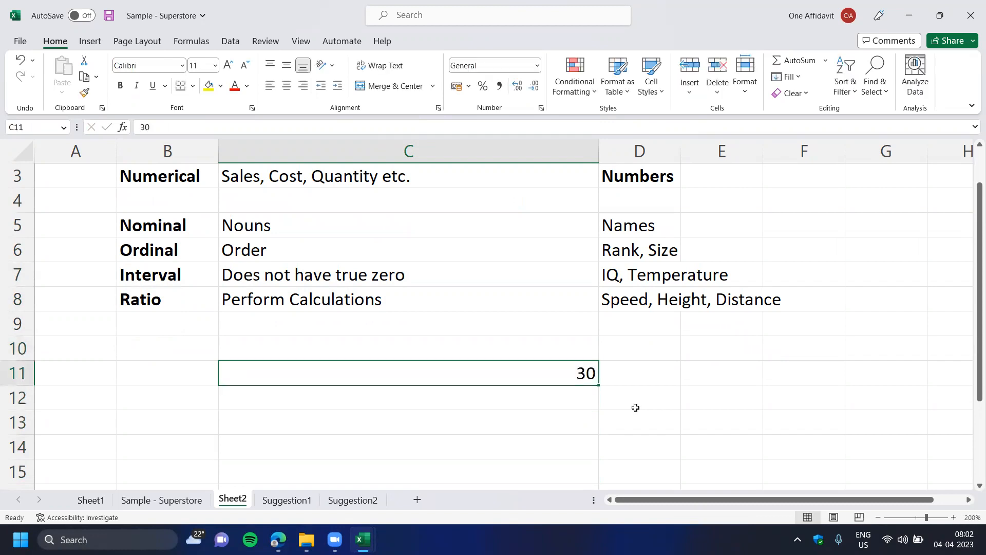
pyautogui.write('15')
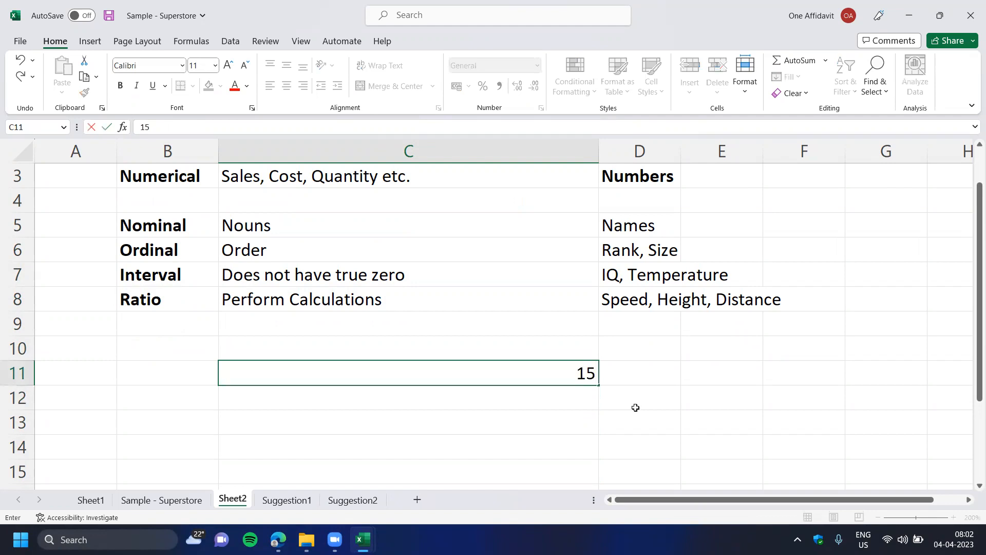
pyautogui.press('Return')
pyautogui.write('30')
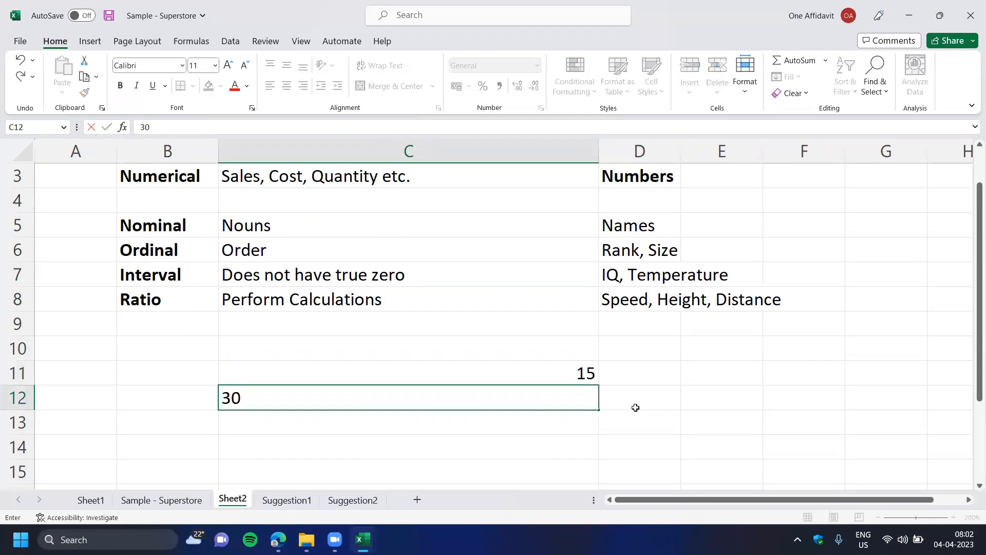
pyautogui.press('Return')
pyautogui.press('Return')
# Add the heading Temp in C10 above the two sample values, bold and right-aligned.
pyautogui.press('Up')
pyautogui.press('Up')
pyautogui.press('Up')
pyautogui.press('Up')
pyautogui.write('T')
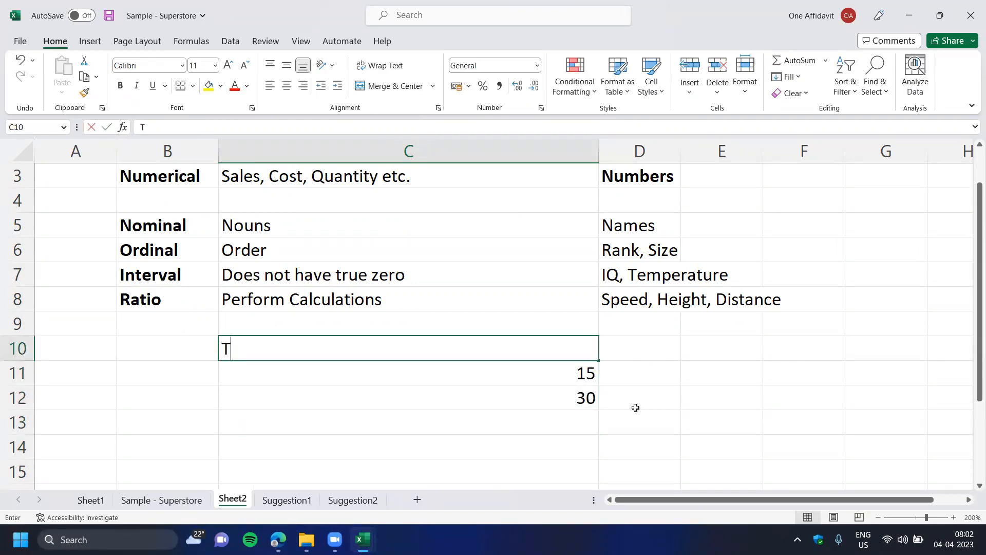
pyautogui.write('emp')
pyautogui.press('Return')
pyautogui.press('Up')
pyautogui.hotkey('ctrl', 'b')
pyautogui.hotkey('alt', 'h')
pyautogui.press('a')
pyautogui.press('r')
# Enter the statement 30 twice as warm as 15 in C14 below the temperatures.
pyautogui.moveTo(580, 378); pyautogui.dragTo(577, 404)
pyautogui.click(574, 420)
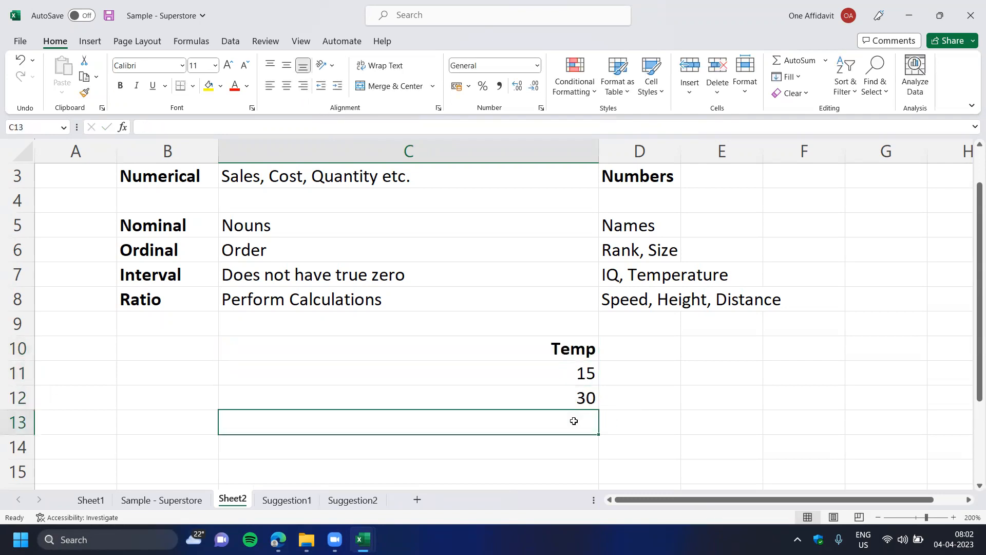
pyautogui.scroll(-2, 662, 389)
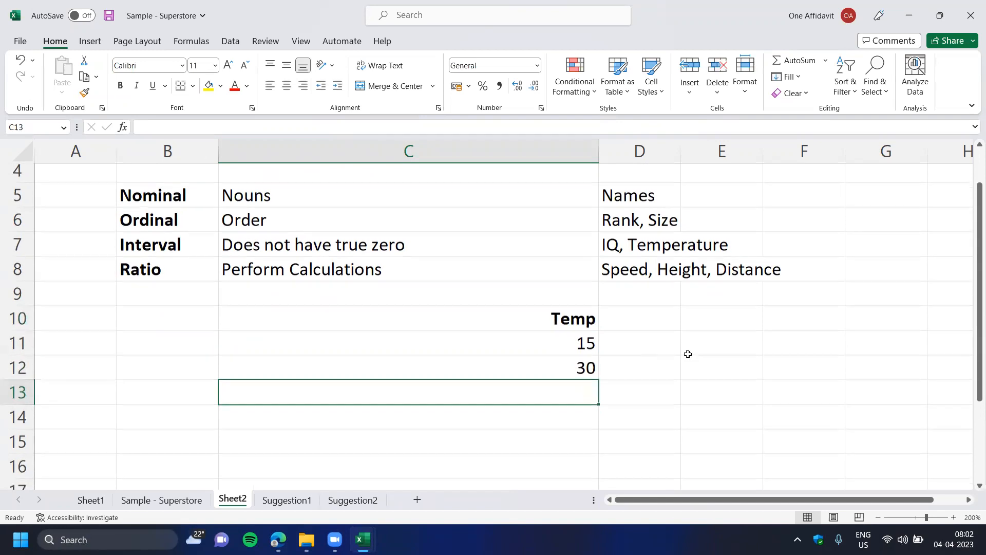
pyautogui.scroll(1, 541, 374)
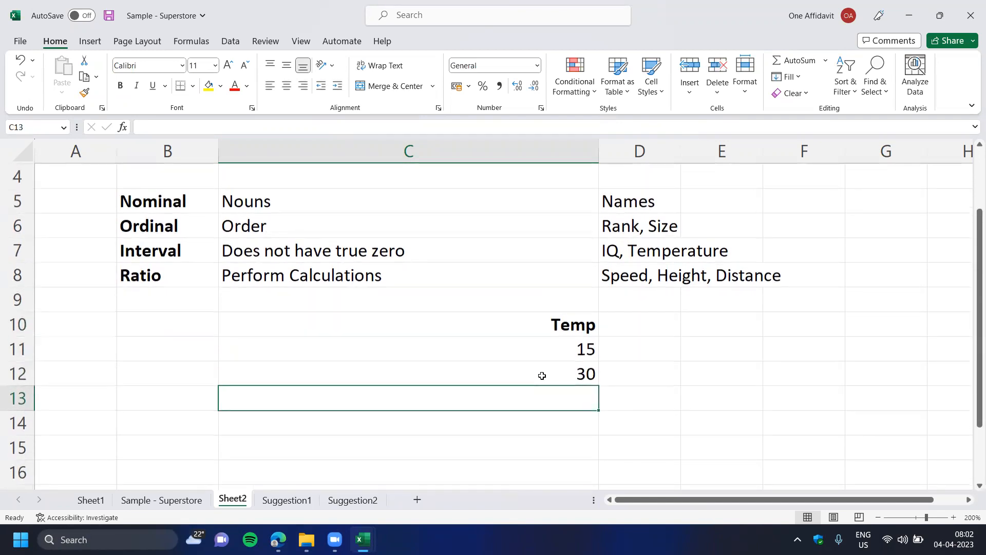
pyautogui.click(542, 375)
pyautogui.click(561, 352)
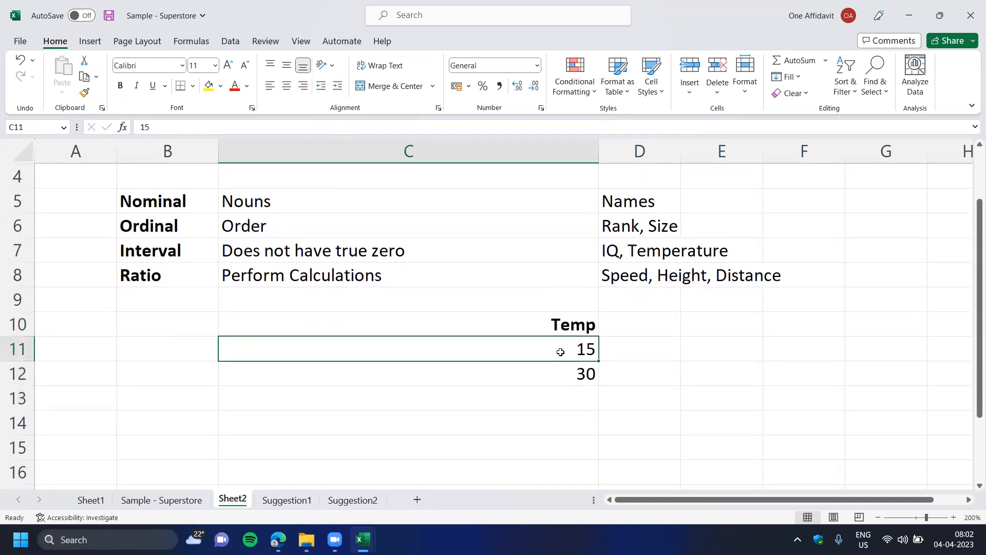
pyautogui.click(483, 412)
pyautogui.write('30 twice as warm as 15')
pyautogui.press('Return')
pyautogui.click(484, 412)
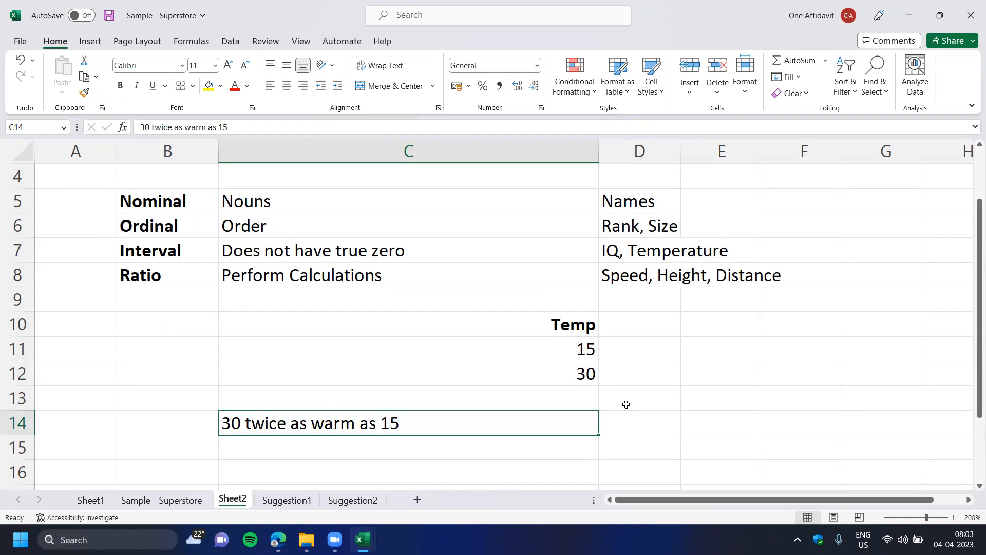
# Try appending (C) to the Temp heading in C10, and undo the edit.
pyautogui.press('Up')
pyautogui.press('Up')
pyautogui.press('Up')
pyautogui.press('Up')
pyautogui.press('F2')
pyautogui.write('(C)')
pyautogui.press('Return')
pyautogui.press('Up')
pyautogui.hotkey('ctrl', 'z')
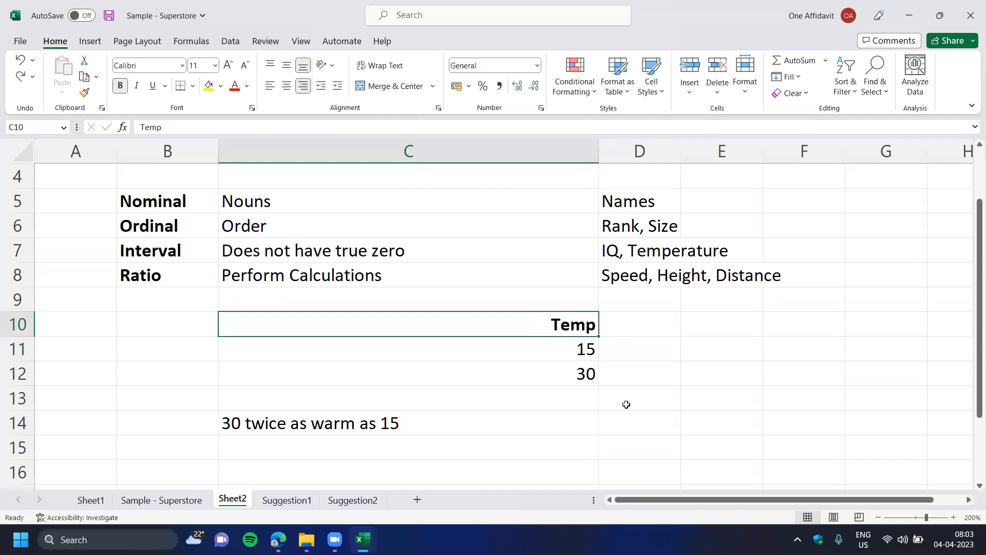
# Change the heading in C10 to Temp - C.
pyautogui.press('F2')
pyautogui.write('- C')
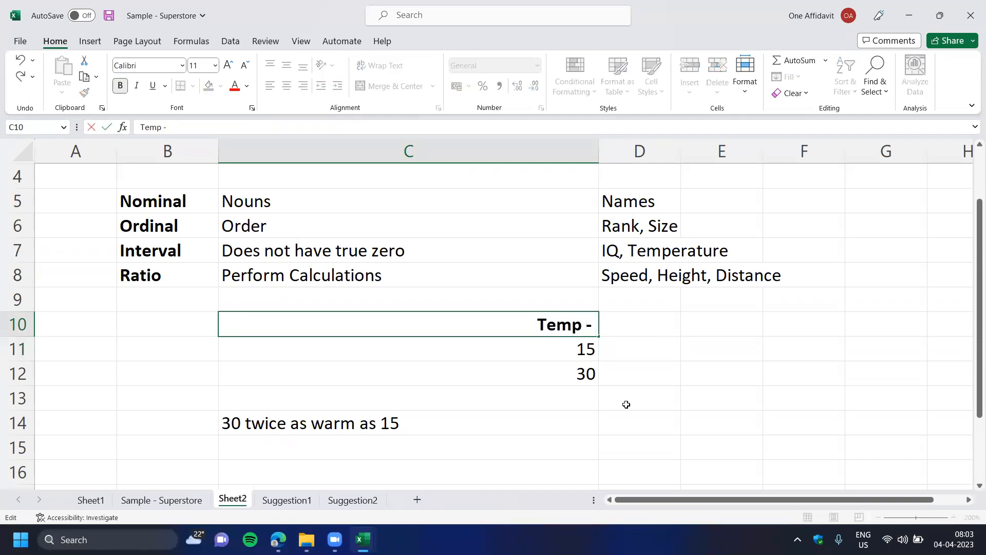
pyautogui.press('Return')
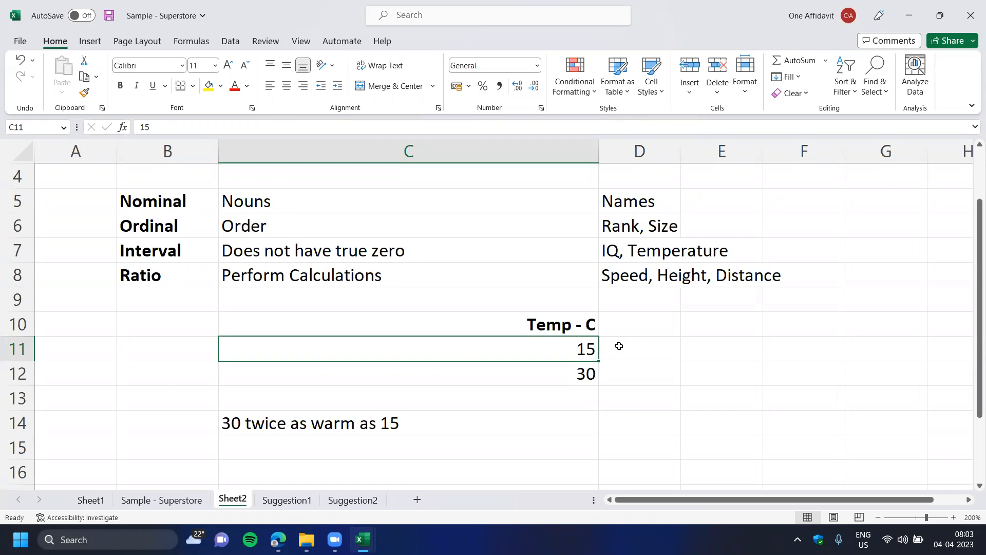
# Append (Wrong) to the statement comparing 30 and 15 in C14.
pyautogui.click(561, 373)
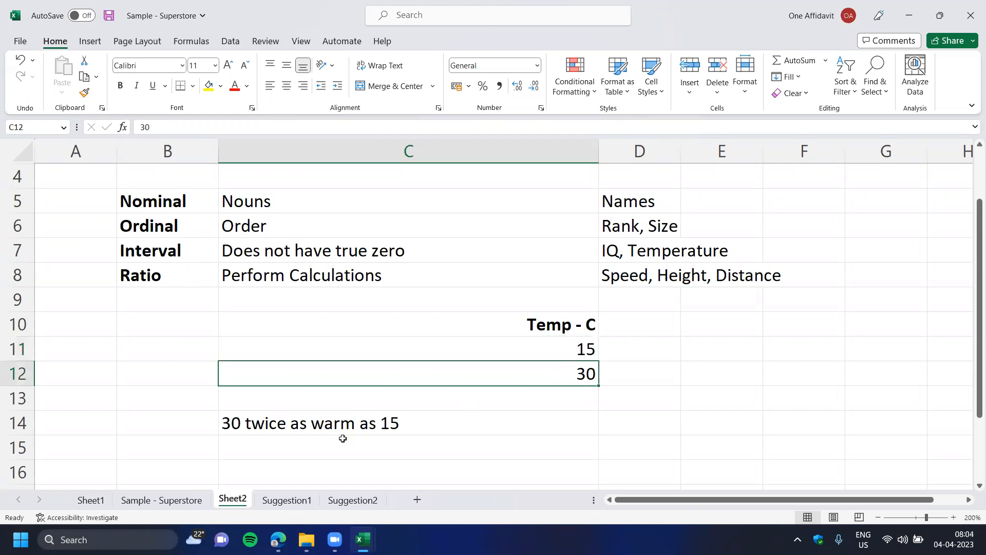
pyautogui.click(257, 427)
pyautogui.doubleClick(446, 426)
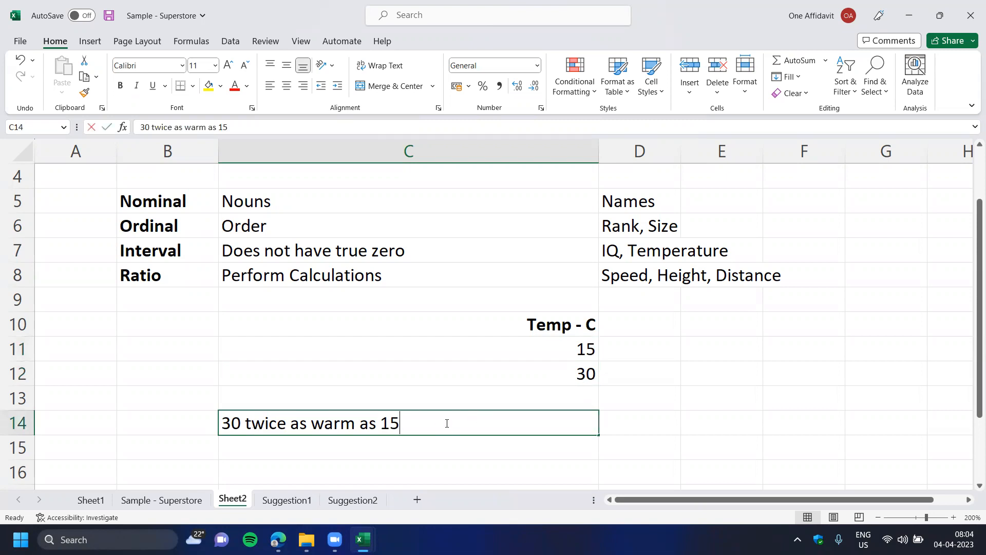
pyautogui.write('(Wrong)')
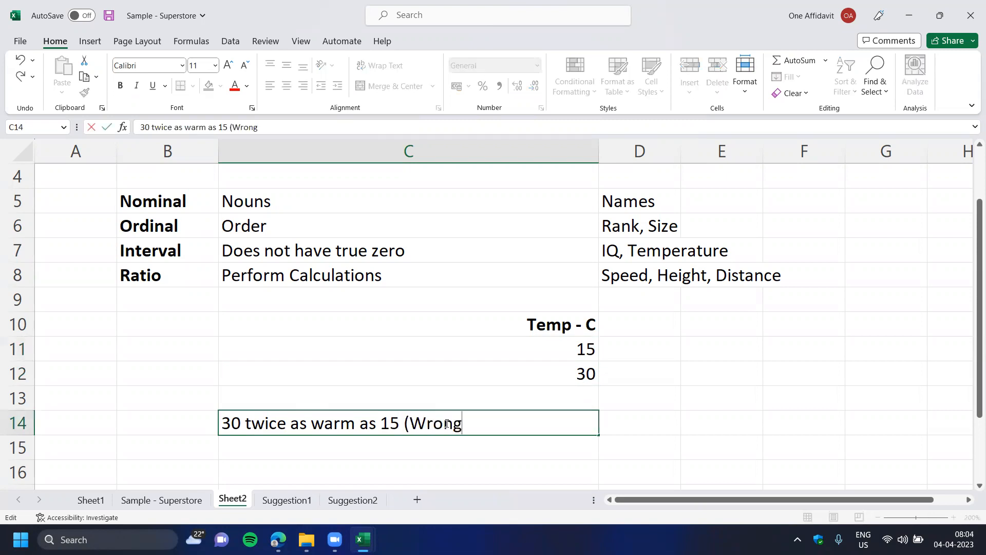
pyautogui.press('Return')
pyautogui.click(445, 423)
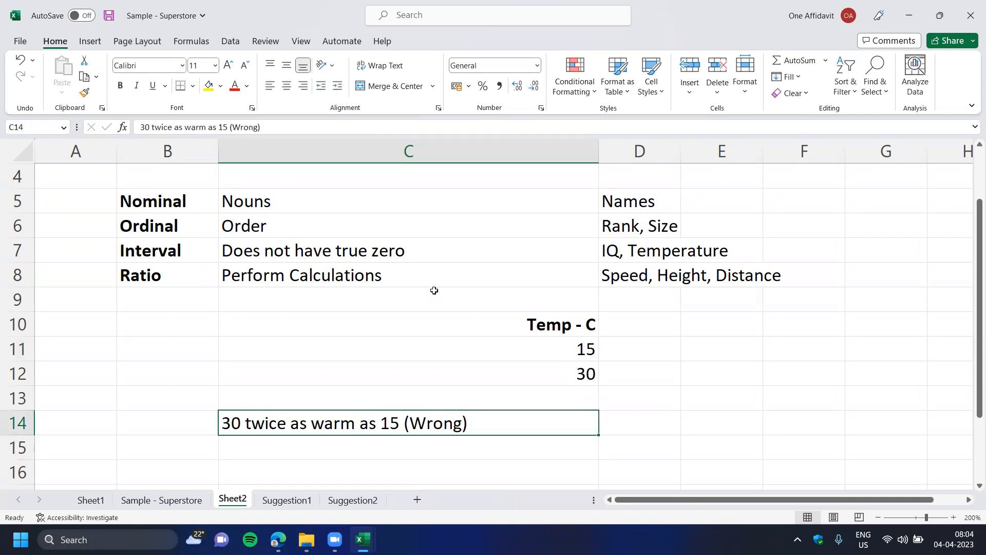
# Enter the distances 50 and 100 in D11 and D12, with km beside each in column E.
pyautogui.click(658, 272)
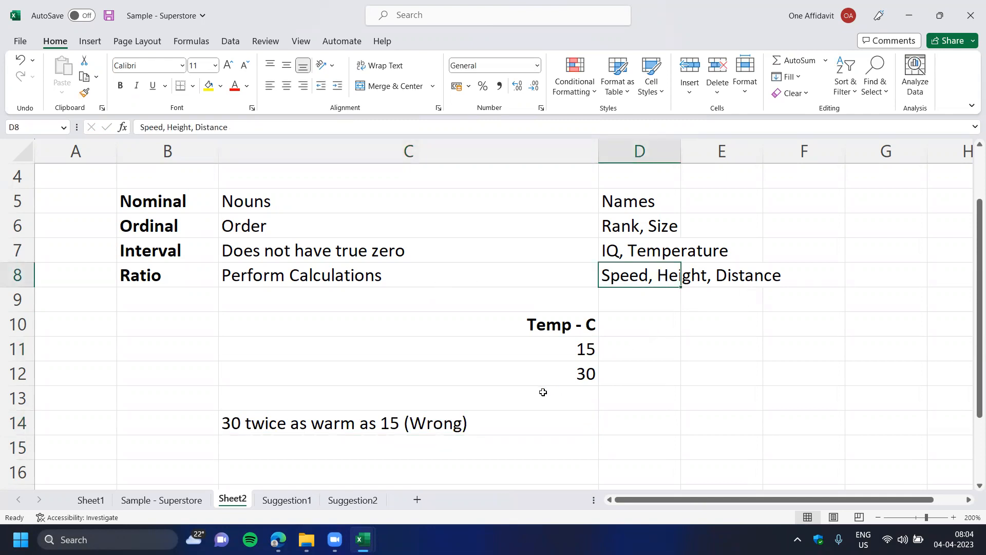
pyautogui.scroll(-3, 543, 391)
pyautogui.scroll(2, 594, 438)
pyautogui.scroll(2, 636, 355)
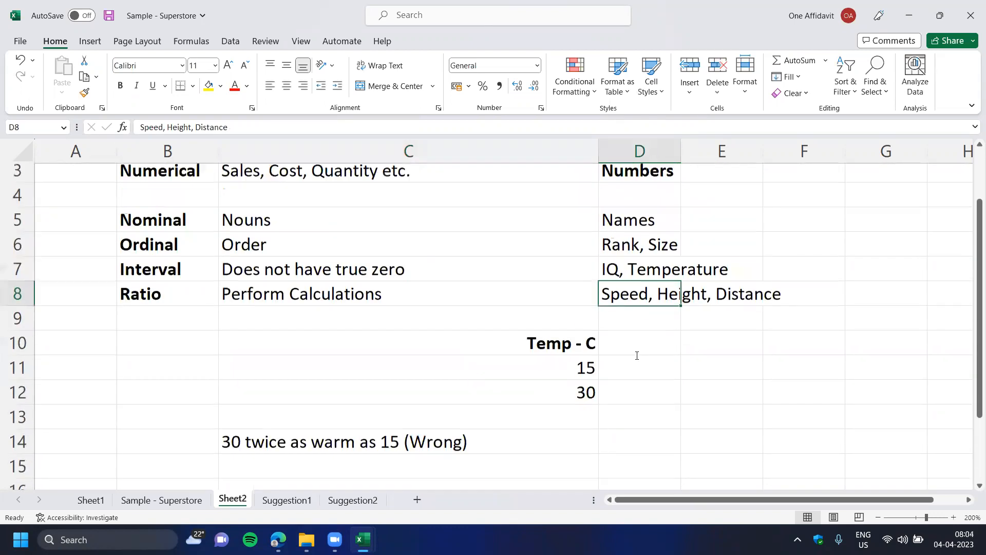
pyautogui.scroll(-1, 636, 355)
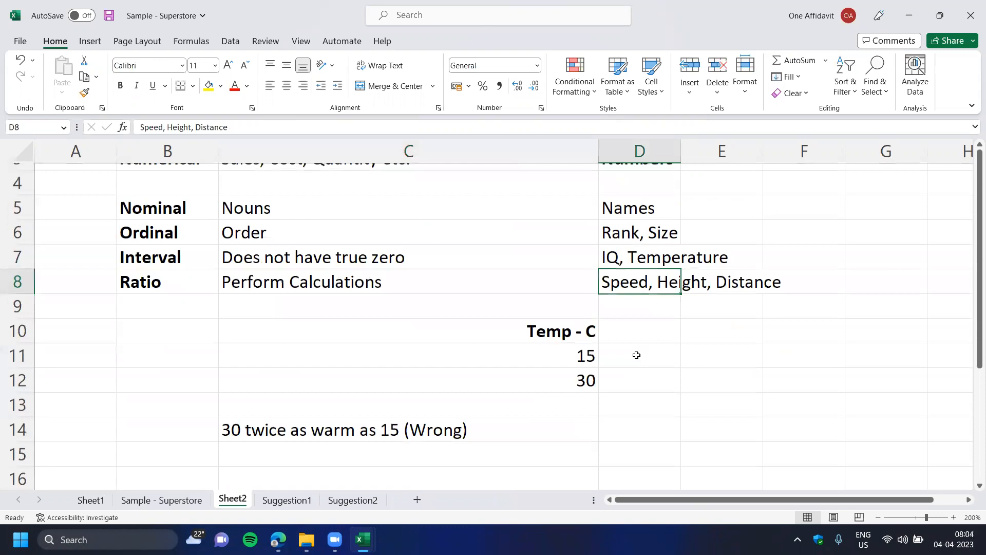
pyautogui.click(637, 355)
pyautogui.write('50')
pyautogui.press('Return')
pyautogui.write('100')
pyautogui.press('Return')
pyautogui.press('Up')
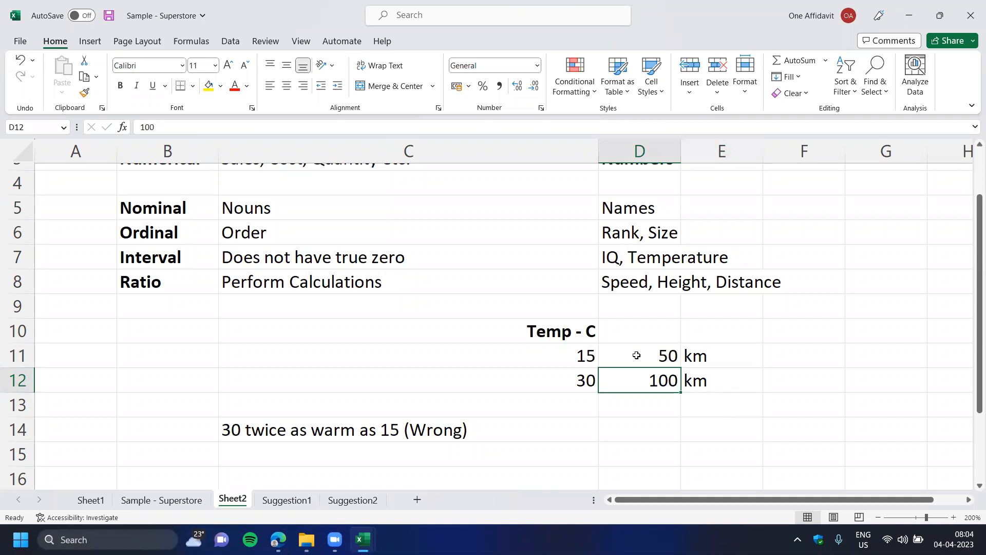
# Enter 120 in C16 and 60 in C17 as a further pair of sample values.
pyautogui.click(153, 286)
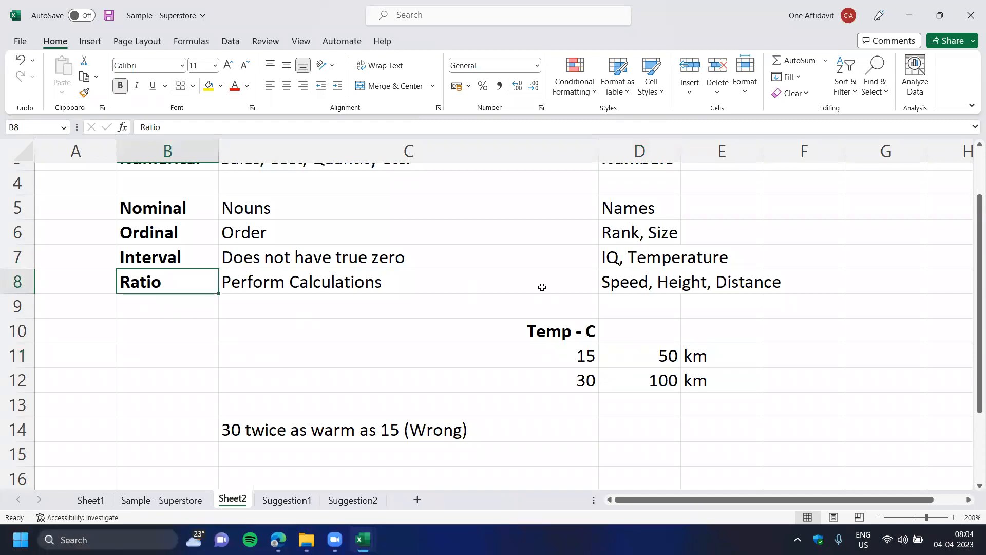
pyautogui.click(649, 252)
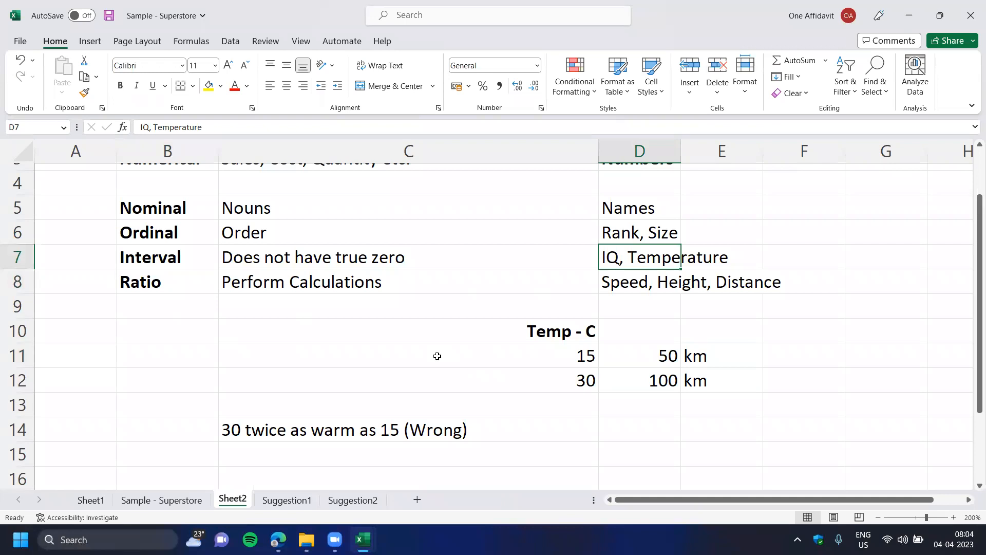
pyautogui.scroll(-1, 437, 356)
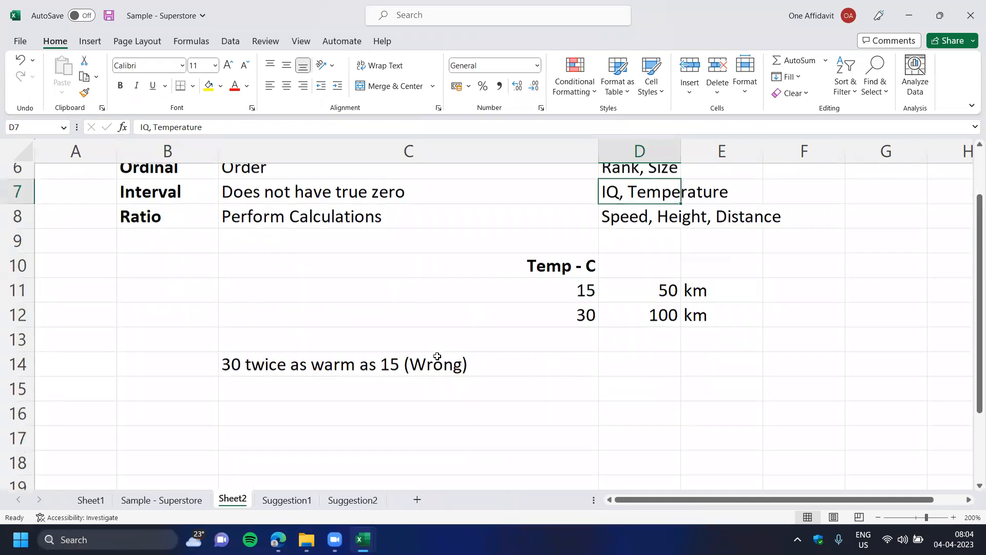
pyautogui.scroll(-1, 437, 356)
pyautogui.click(523, 375)
pyautogui.write('120')
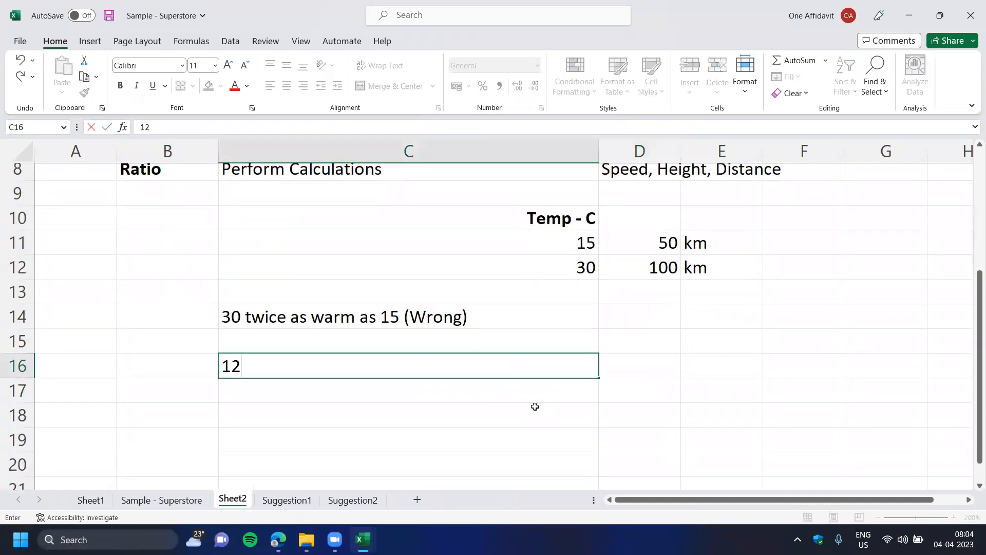
pyautogui.press('Return')
pyautogui.write('60')
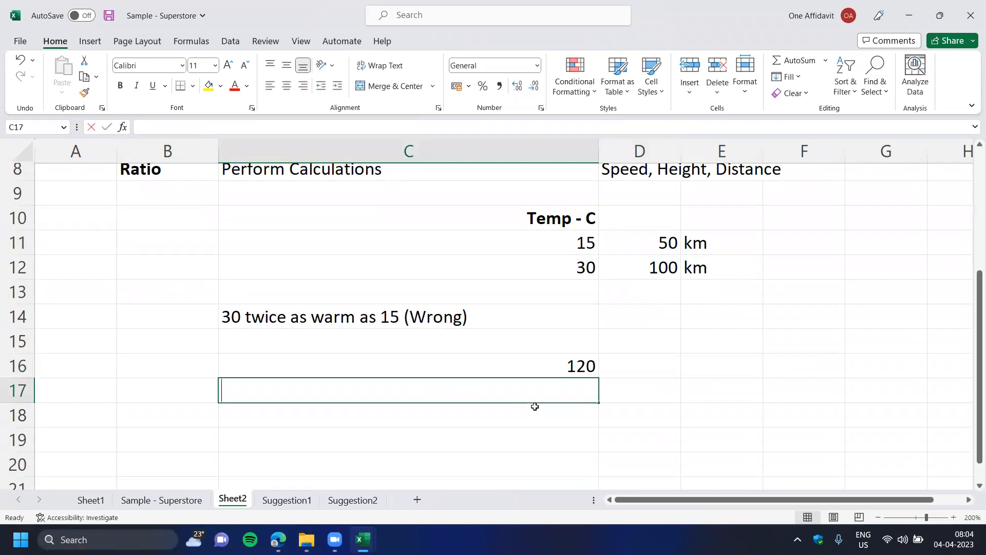
pyautogui.hotkey('ctrl', 'Return')
# Clear the sample pair from C16:C17 and select the Interval examples in D7.
pyautogui.press('Up')
pyautogui.hotkey('shift', 'Down')
pyautogui.press('Delete')
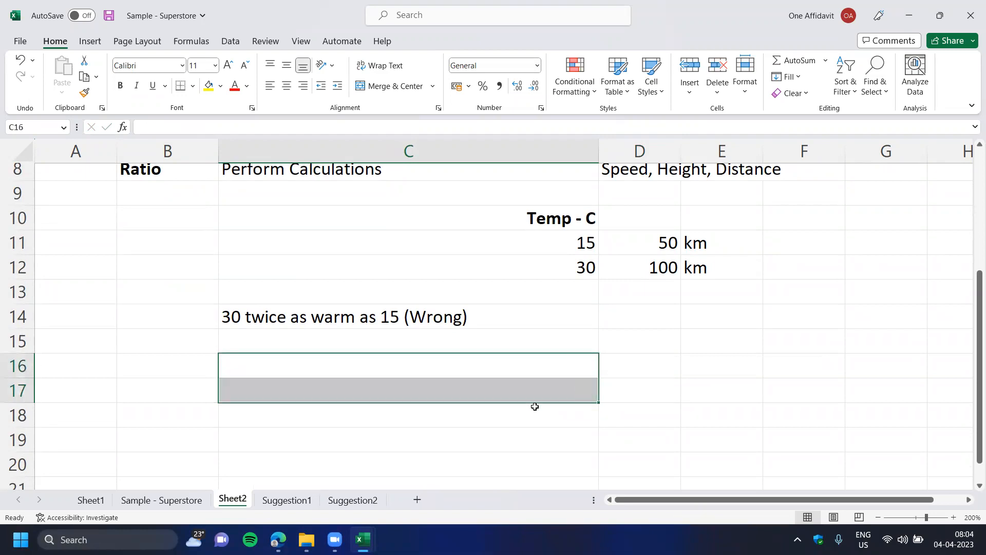
pyautogui.scroll(1, 645, 215)
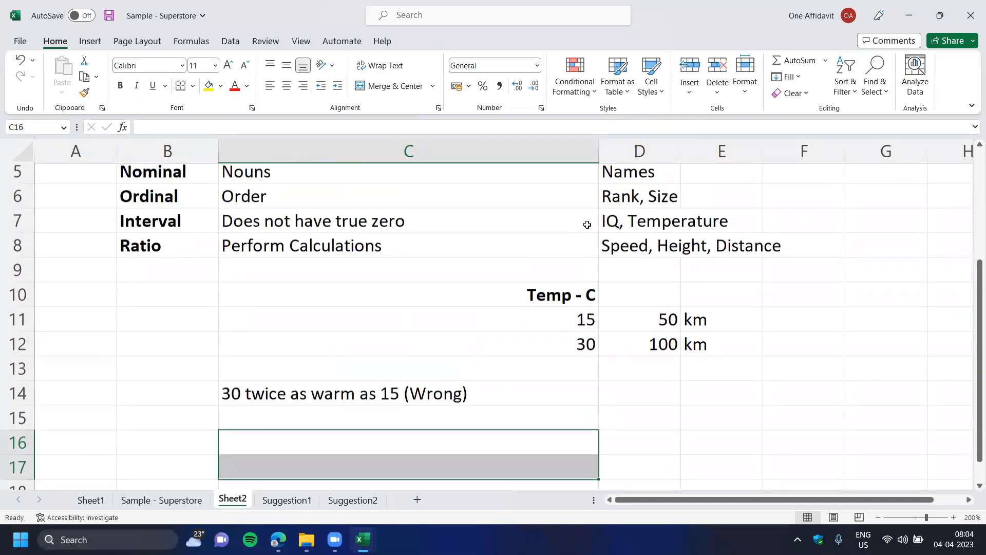
pyautogui.click(587, 225)
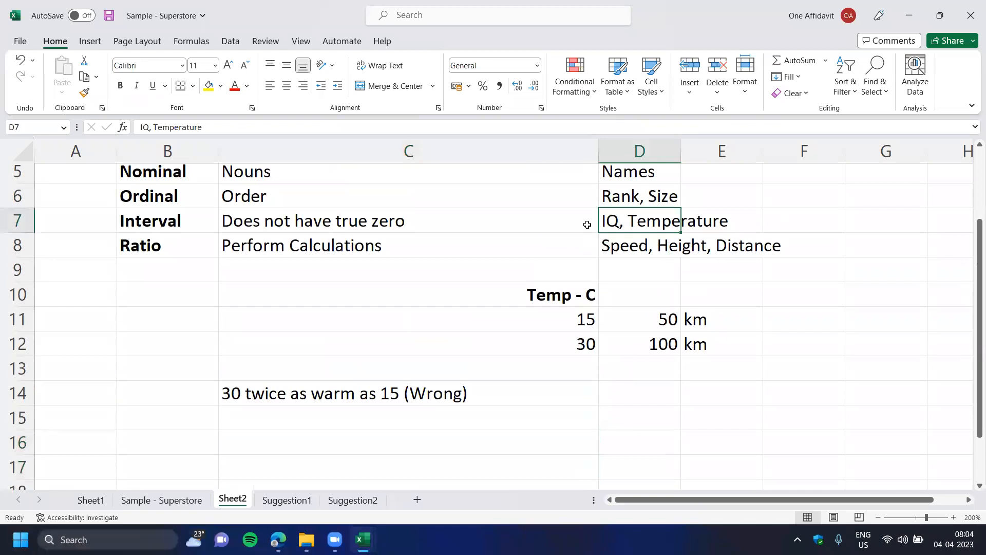
# Enter the statement Temperature = 0 in C16 below the comparison of 30 and 15.
pyautogui.click(555, 224)
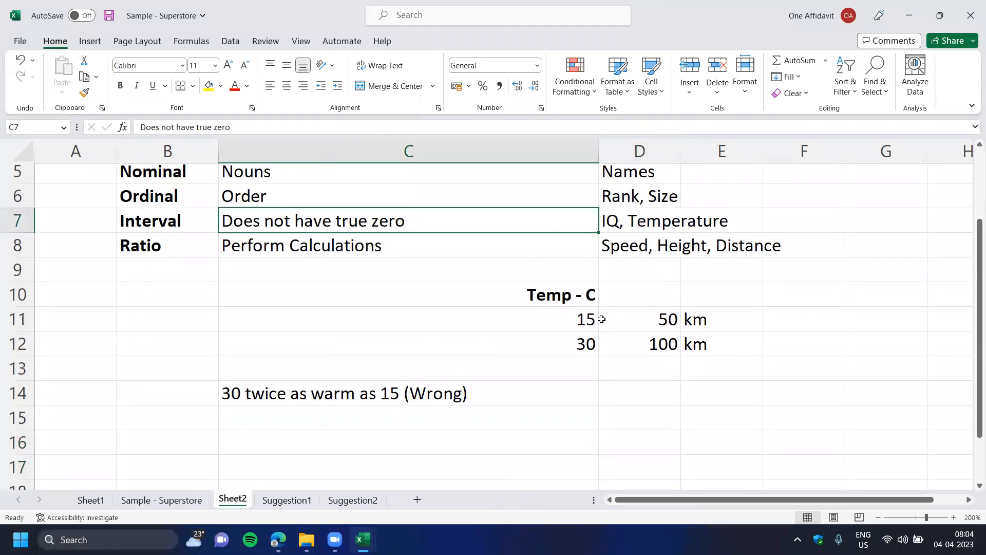
pyautogui.click(515, 445)
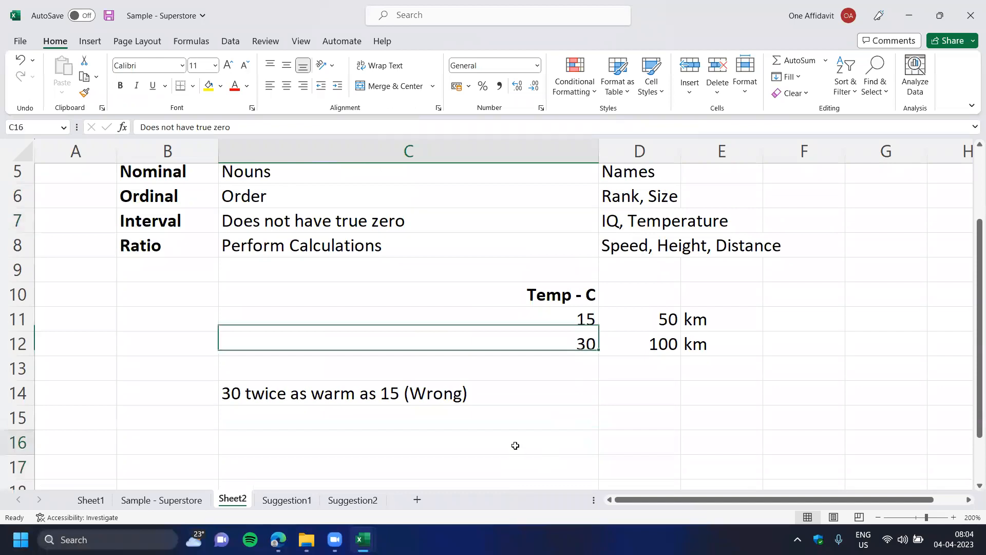
pyautogui.write('Temperature = --')
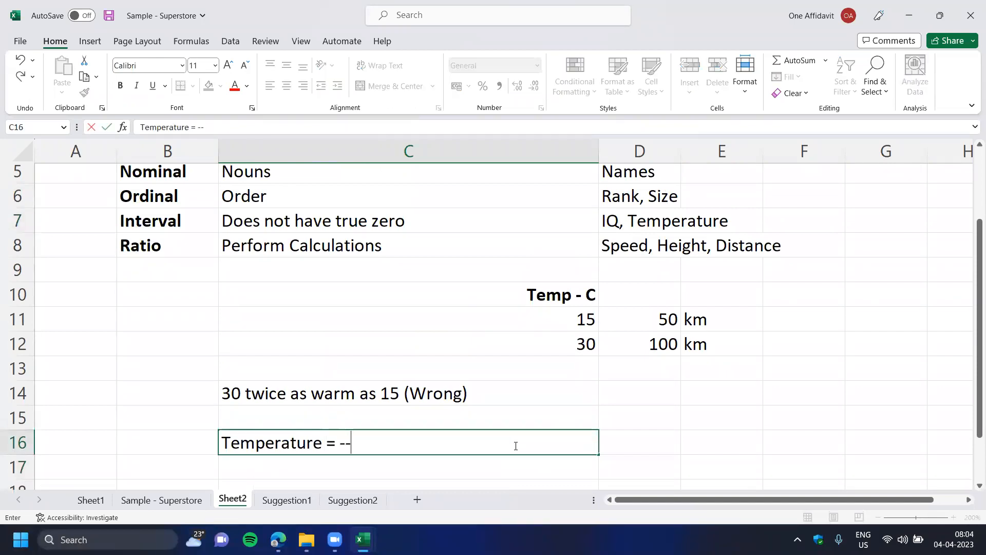
pyautogui.press('BackSpace')
pyautogui.press('BackSpace')
pyautogui.write('0')
pyautogui.press('Return')
pyautogui.click(515, 445)
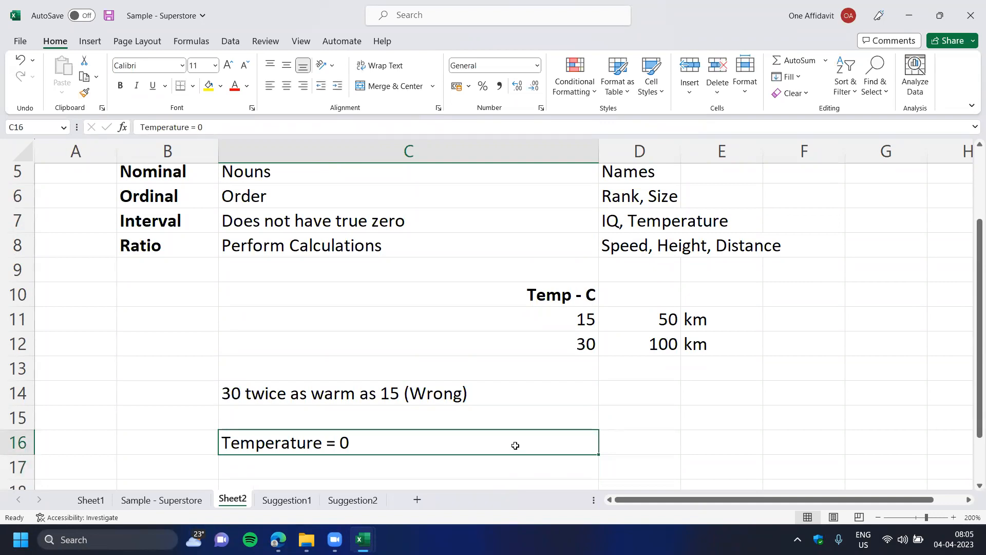
# Insert the unit (C) after the word Temperature in C16 so the statement reads Temperature (C) = 0.
pyautogui.doubleClick(323, 441)
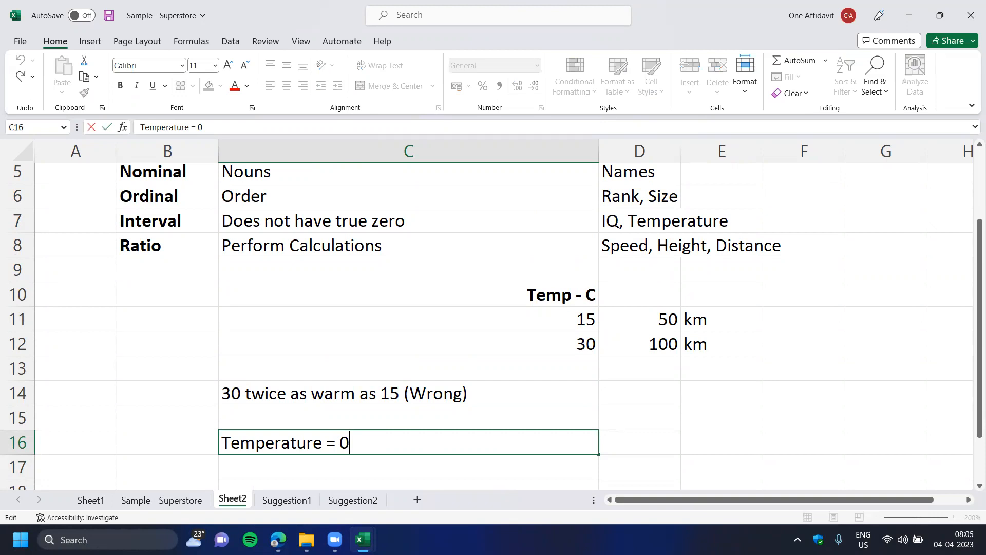
pyautogui.write('(C)')
pyautogui.press('Return')
pyautogui.click(322, 442)
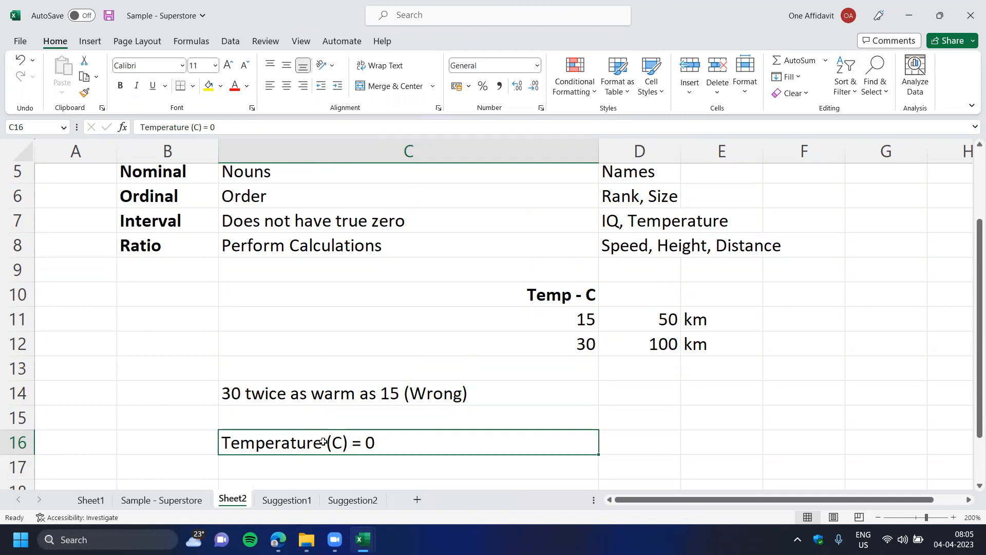
# Enter Distance = 0 in D14 as a trial statement and clear the cell again.
pyautogui.click(300, 217)
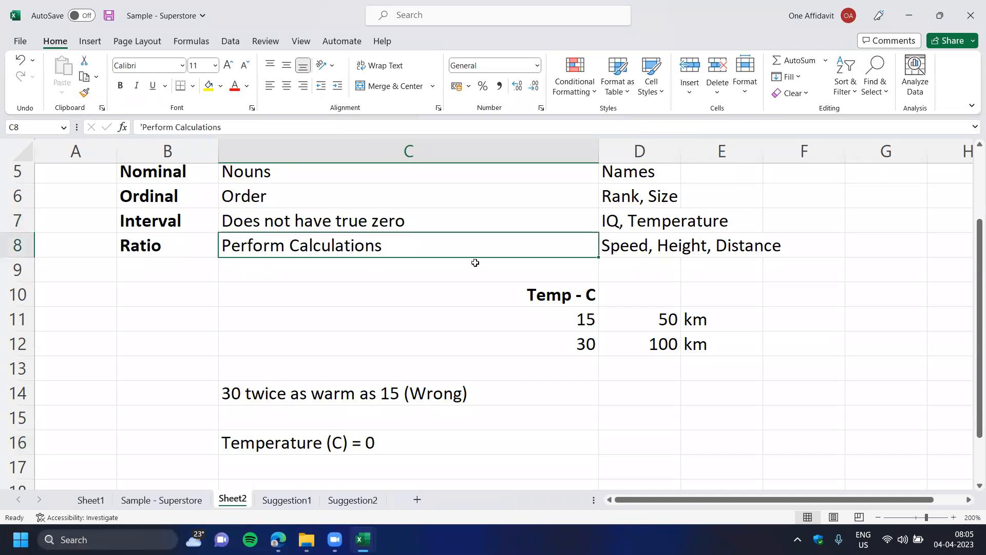
pyautogui.click(651, 398)
pyautogui.write('Distance = 0')
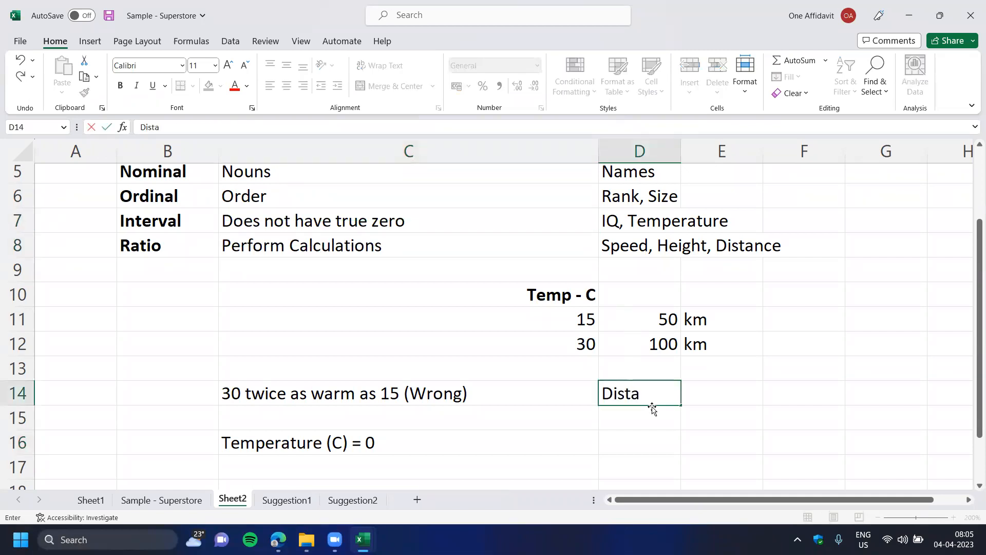
pyautogui.press('Return')
pyautogui.press('Up')
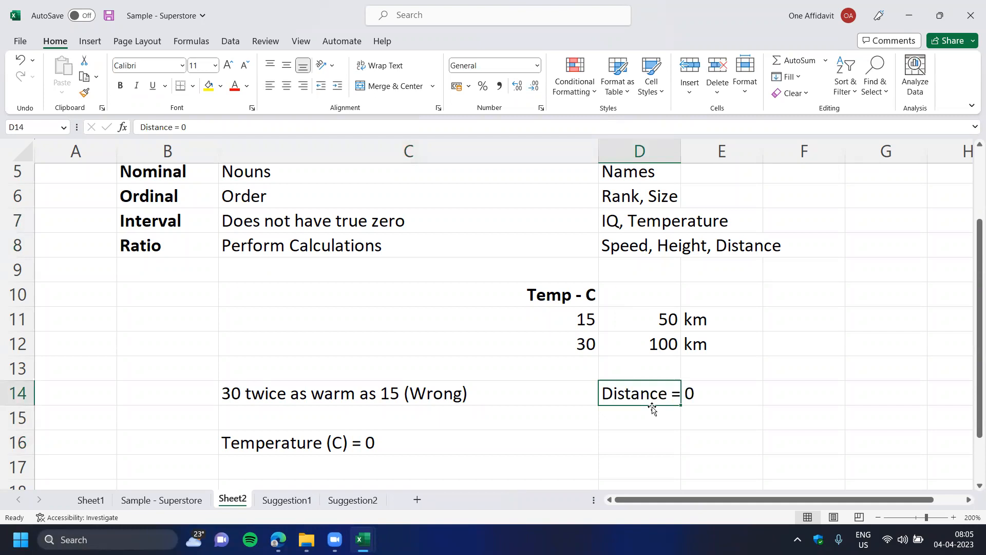
pyautogui.press('Delete')
# Review the Ratio, Interval and Nominal entries and select the whole data type table in B5:D8.
pyautogui.click(426, 442)
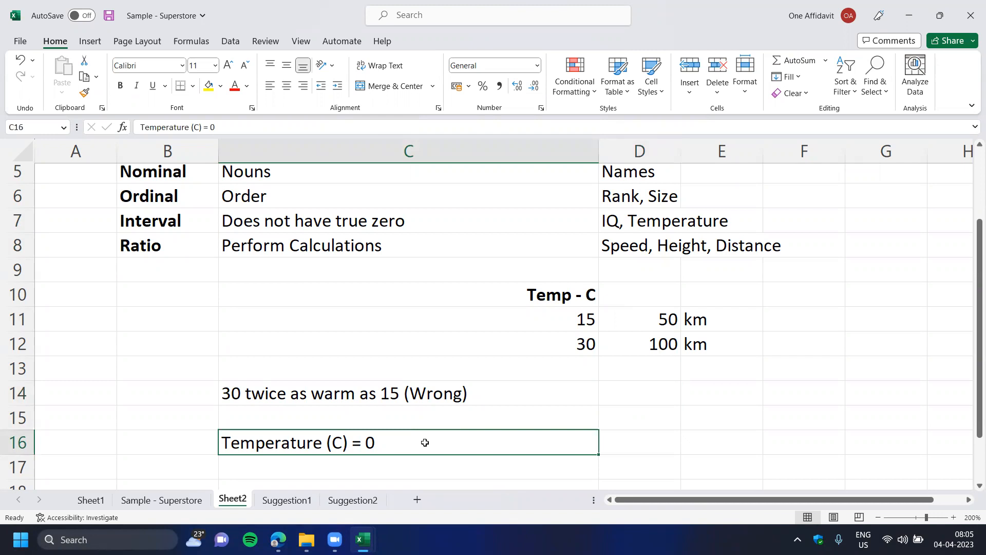
pyautogui.click(176, 245)
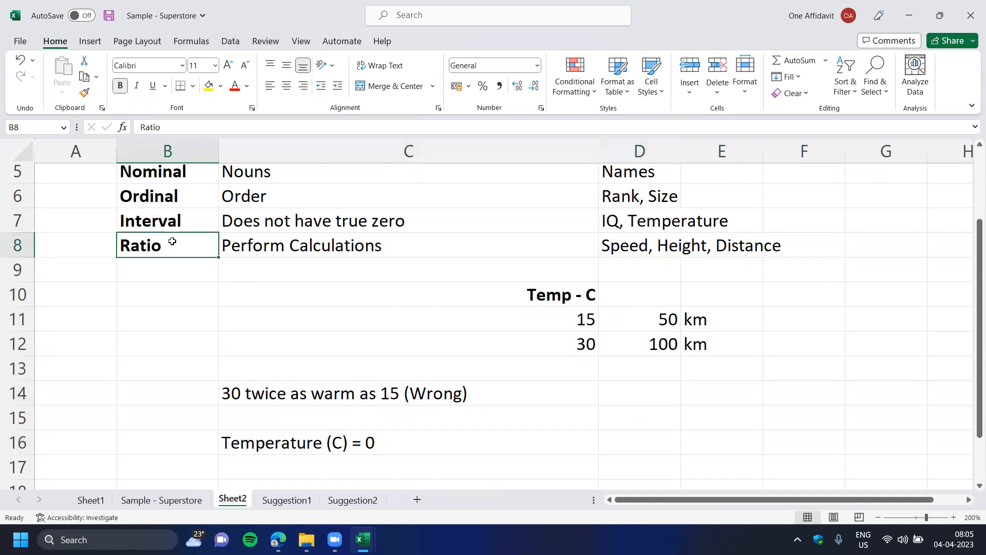
pyautogui.click(342, 224)
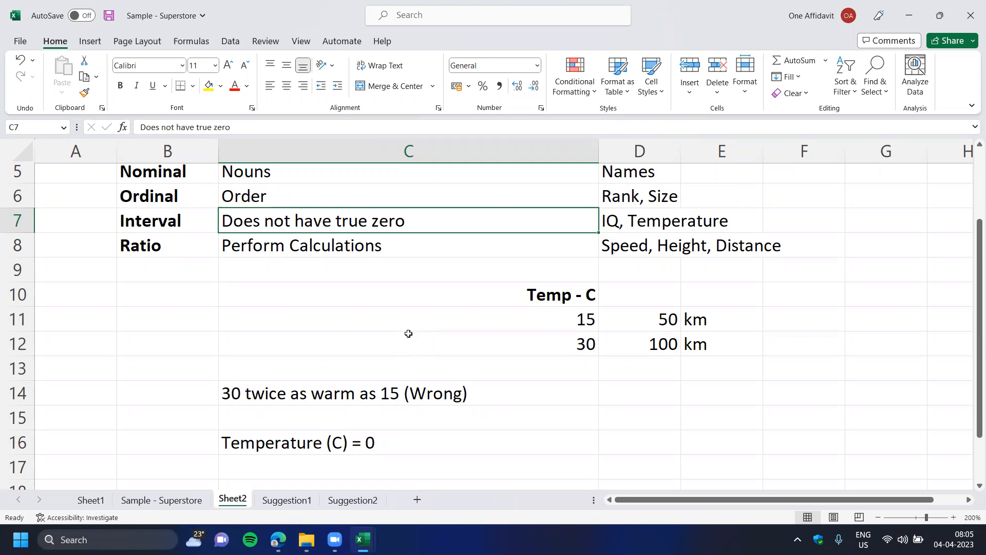
pyautogui.scroll(2, 408, 333)
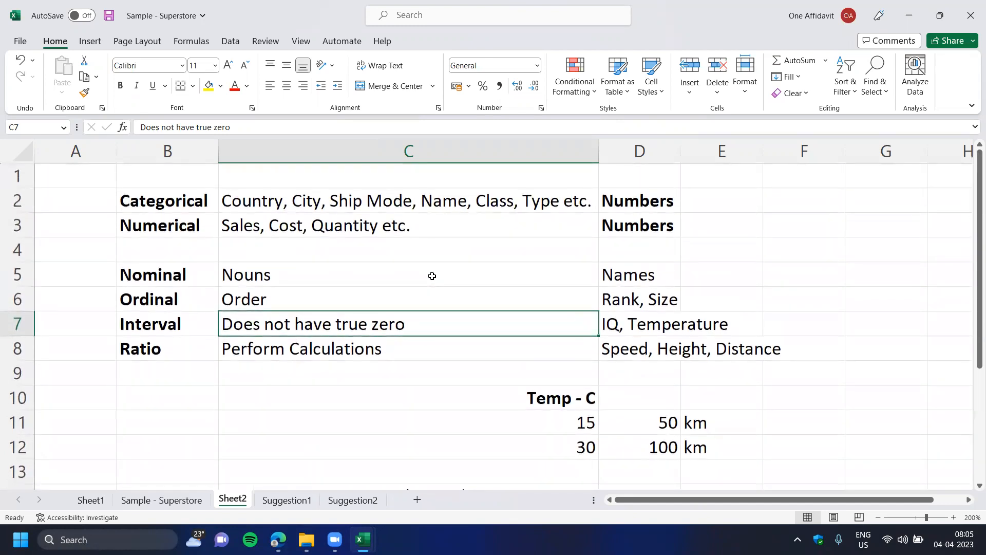
pyautogui.click(432, 276)
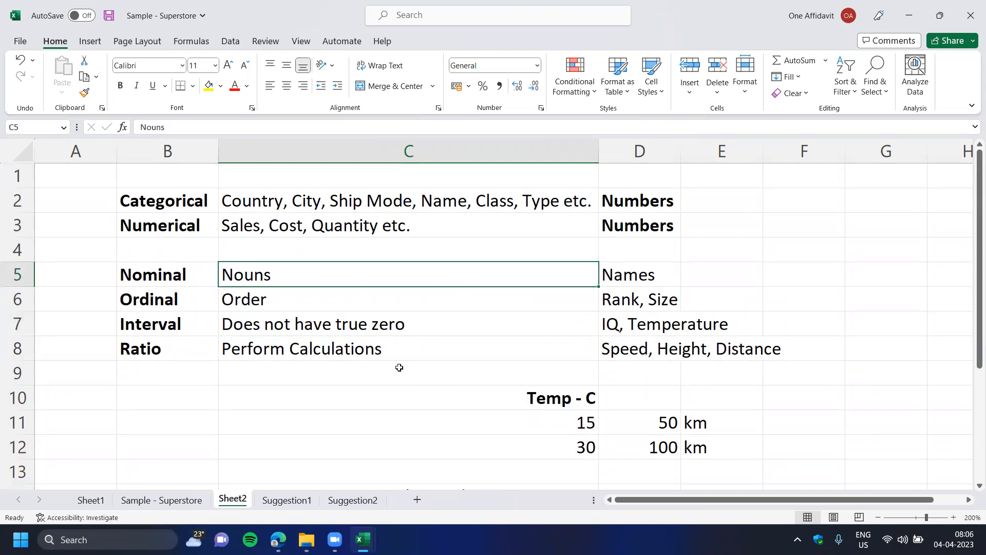
pyautogui.moveTo(185, 267); pyautogui.dragTo(634, 351)
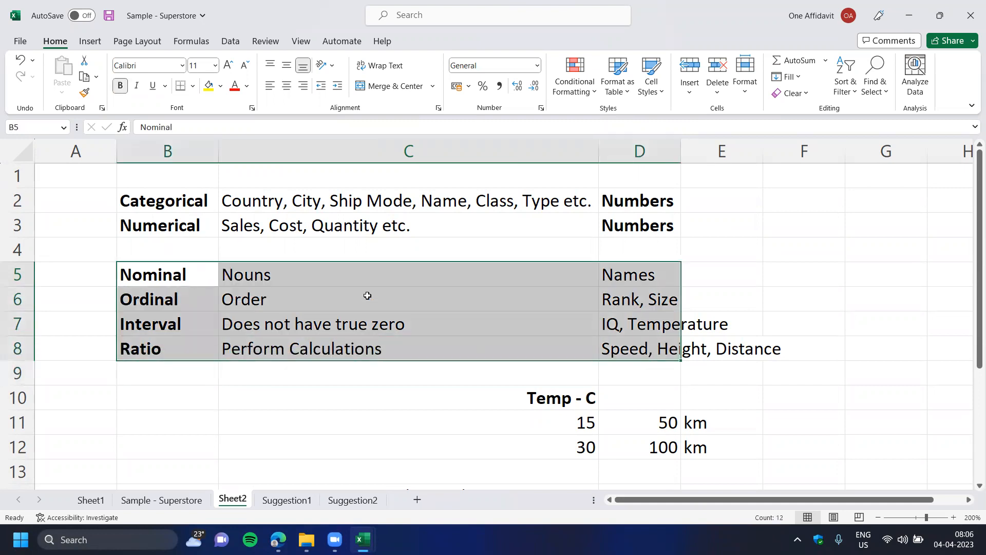